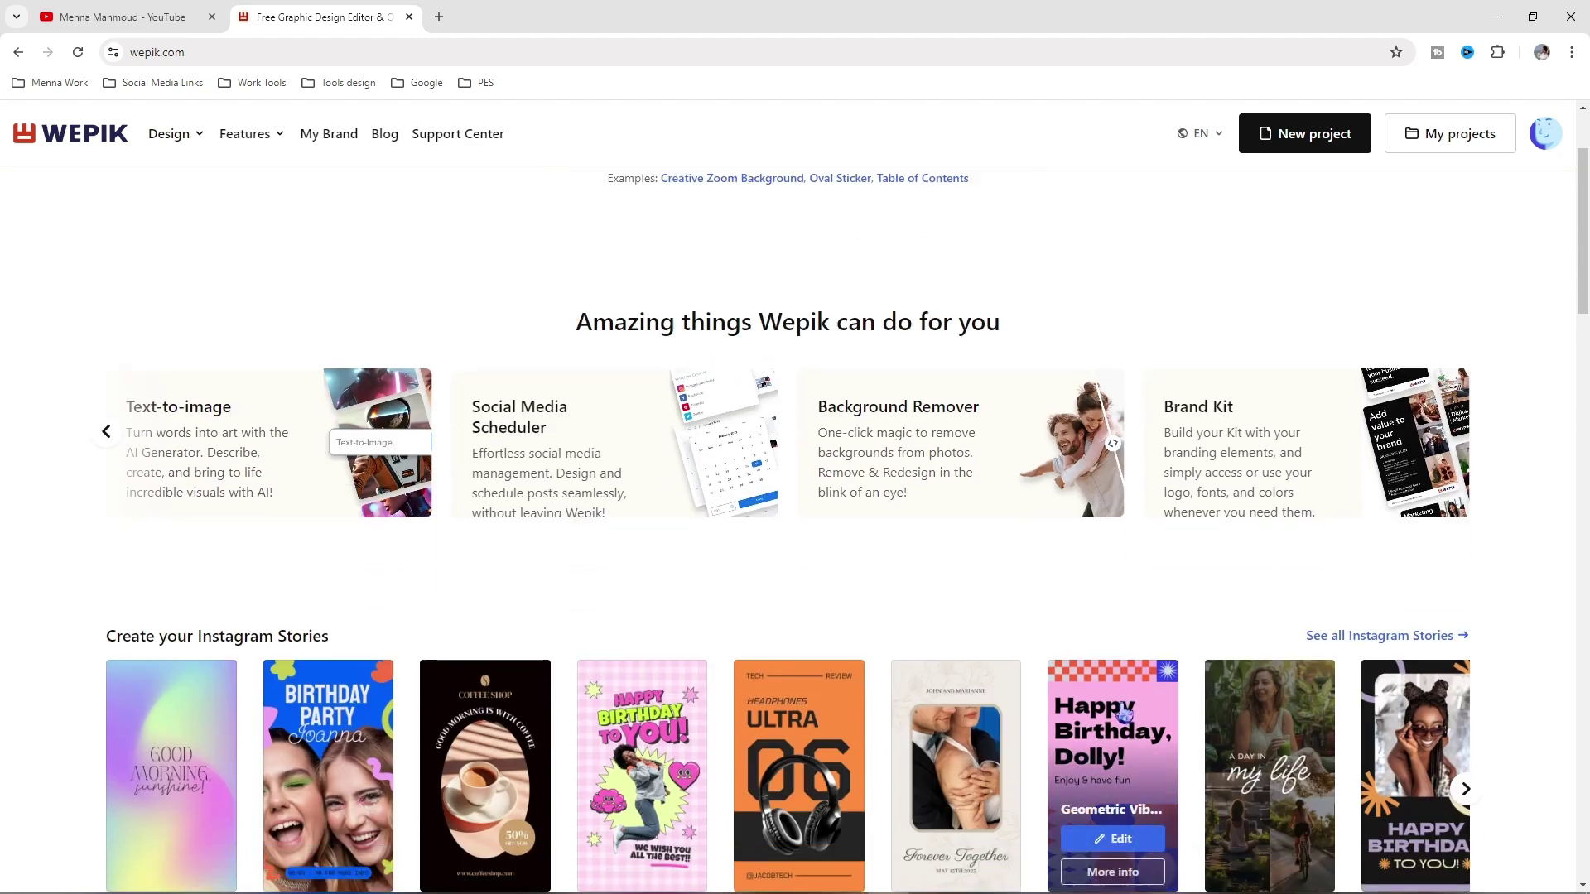
Start a new project and set its custom width to 500 px
scroll(1130, 707, up, 2)
click(1293, 149)
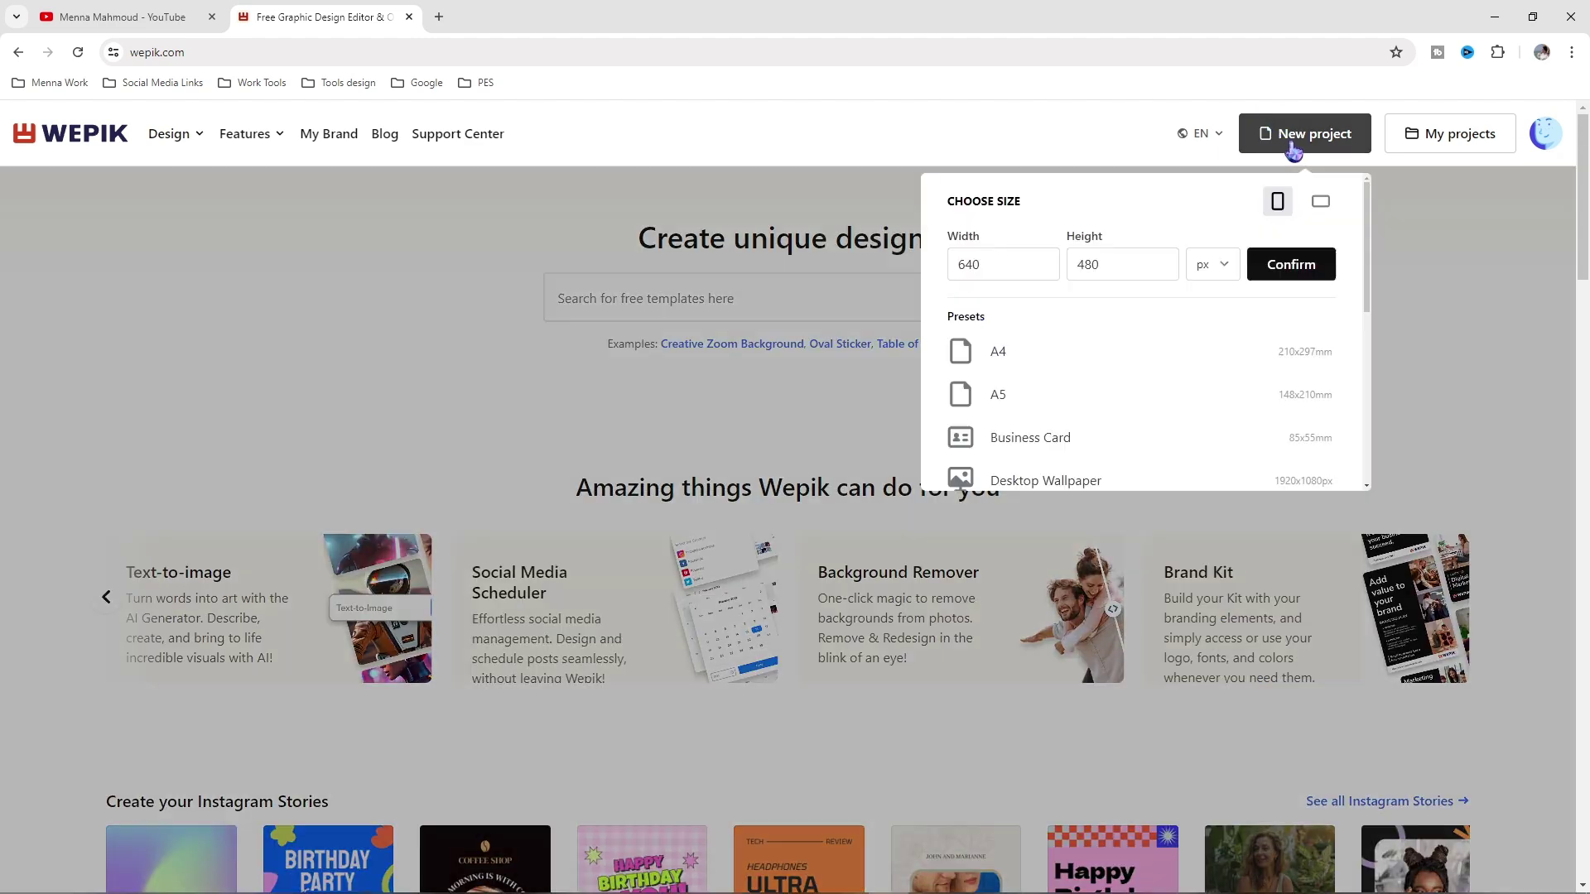
click(993, 262)
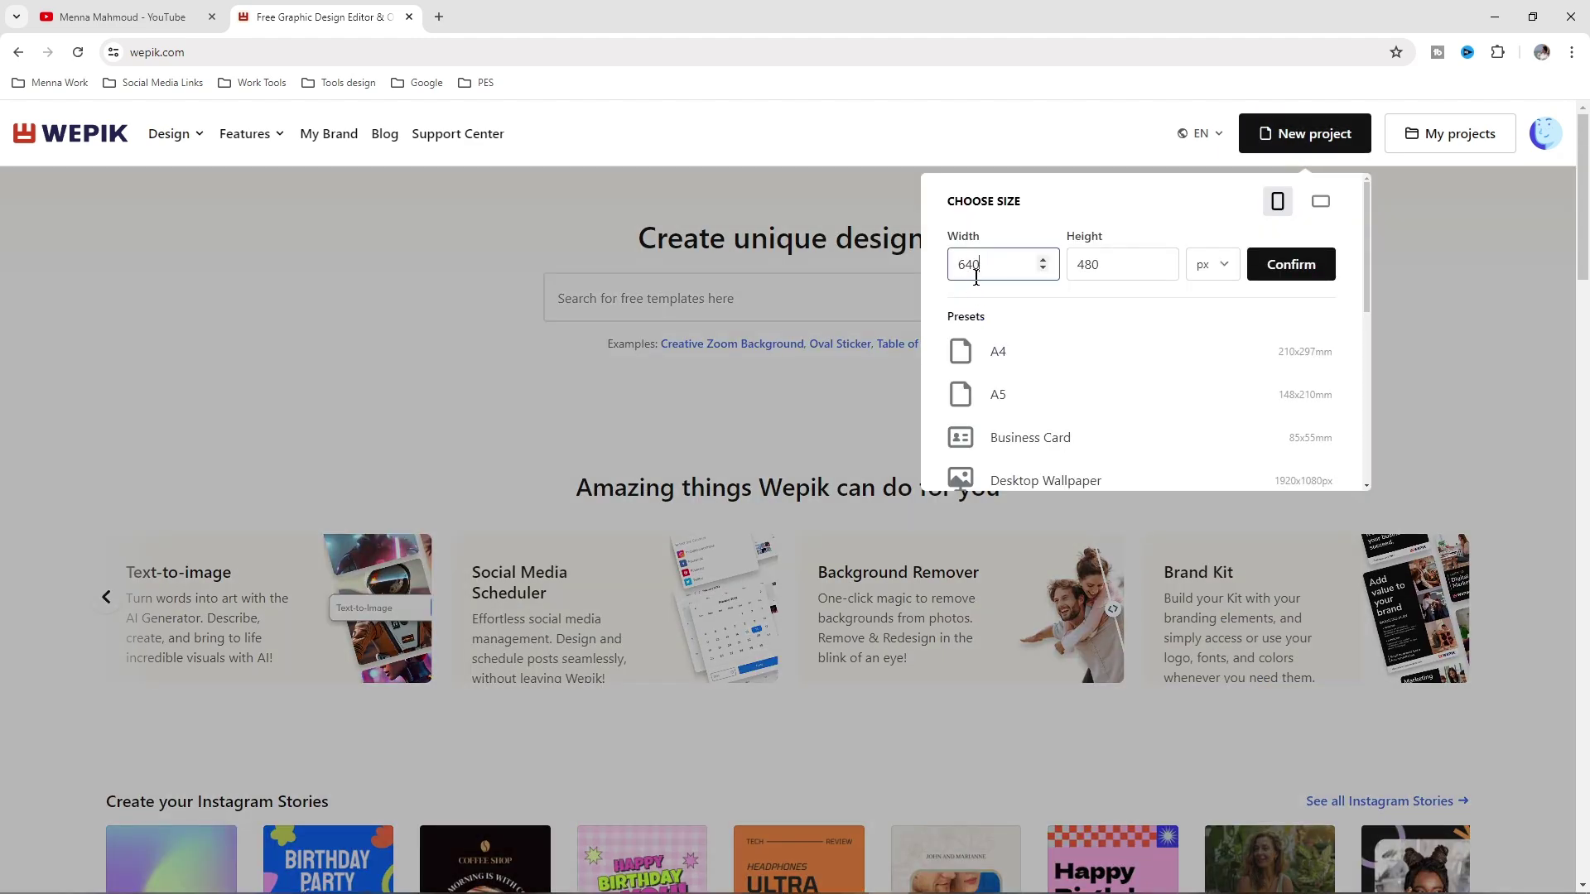
key(BackSpace)
key(BackSpace)
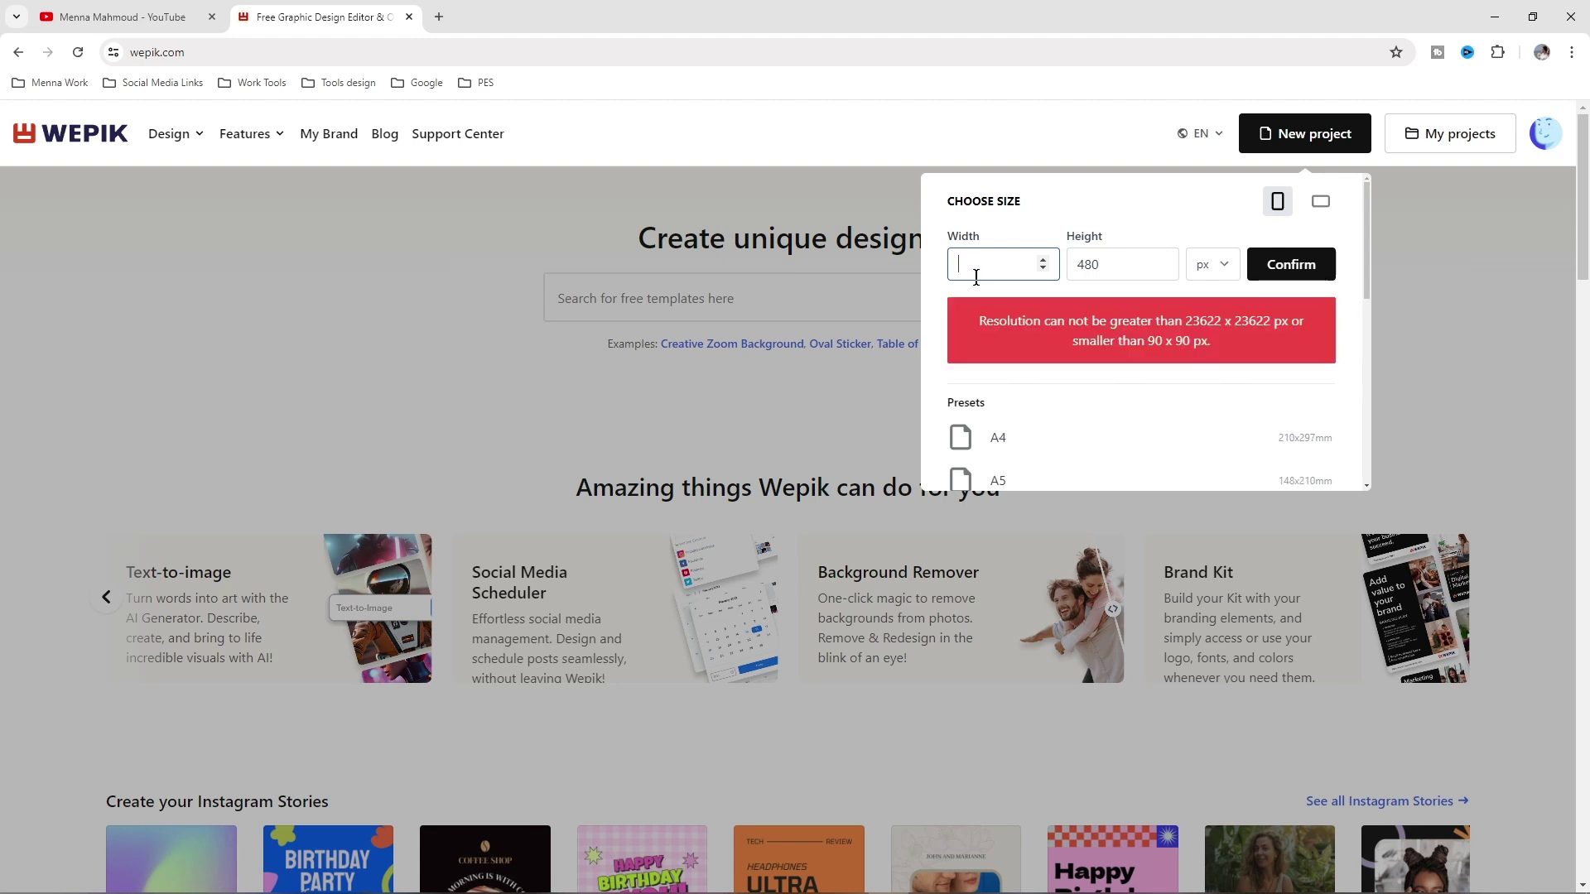
text(500)
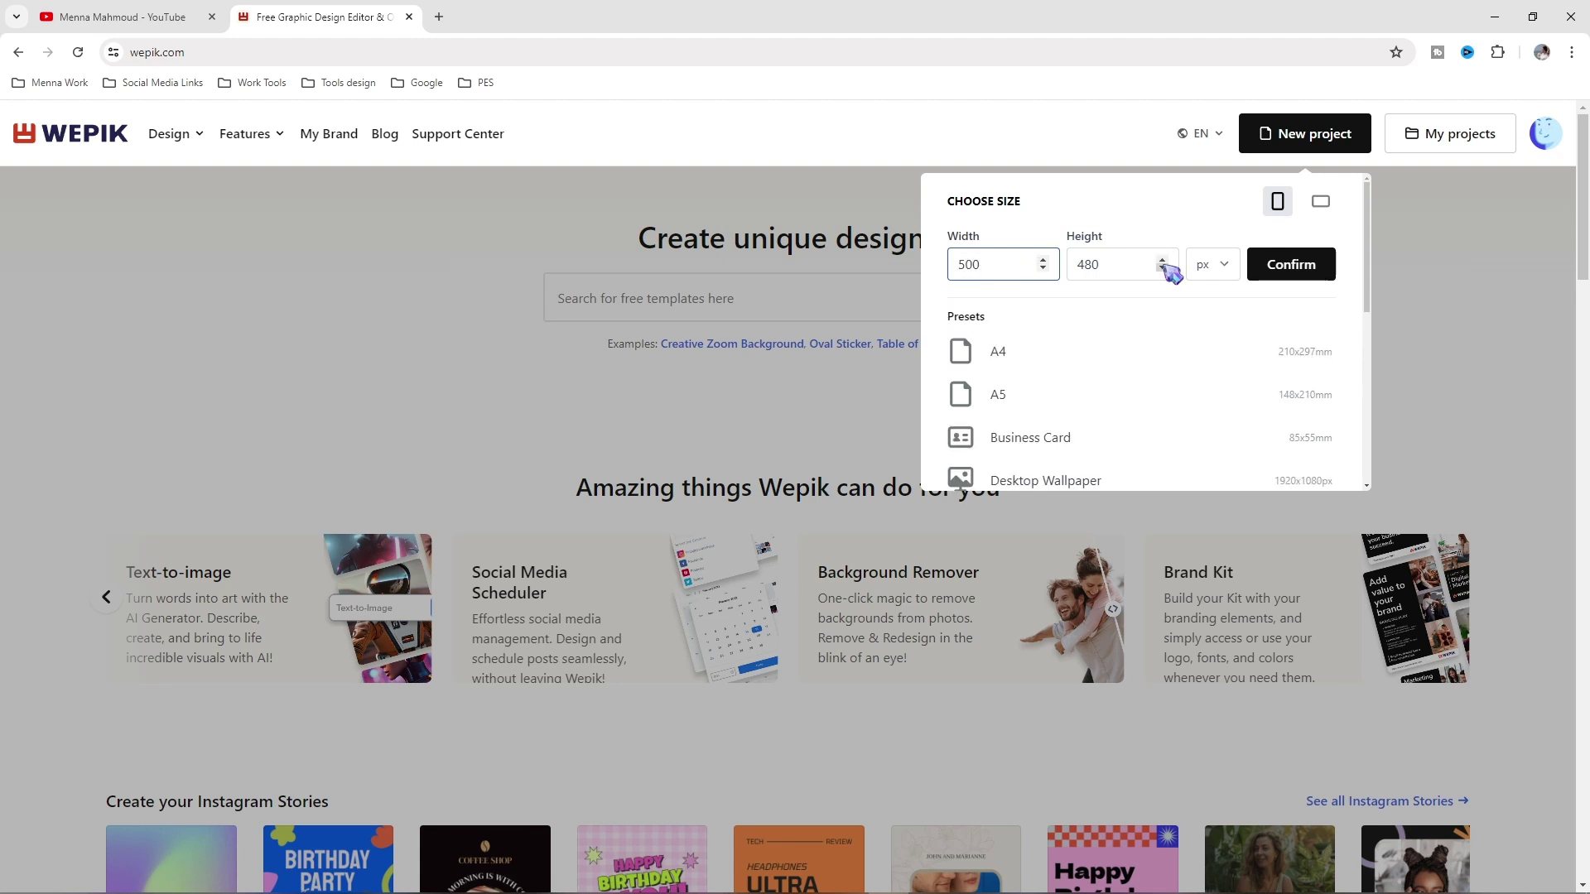
Set the new project's custom height to 500 and keep px as the unit
click(1107, 261)
key(BackSpace)
key(BackSpace)
key(BackSpace)
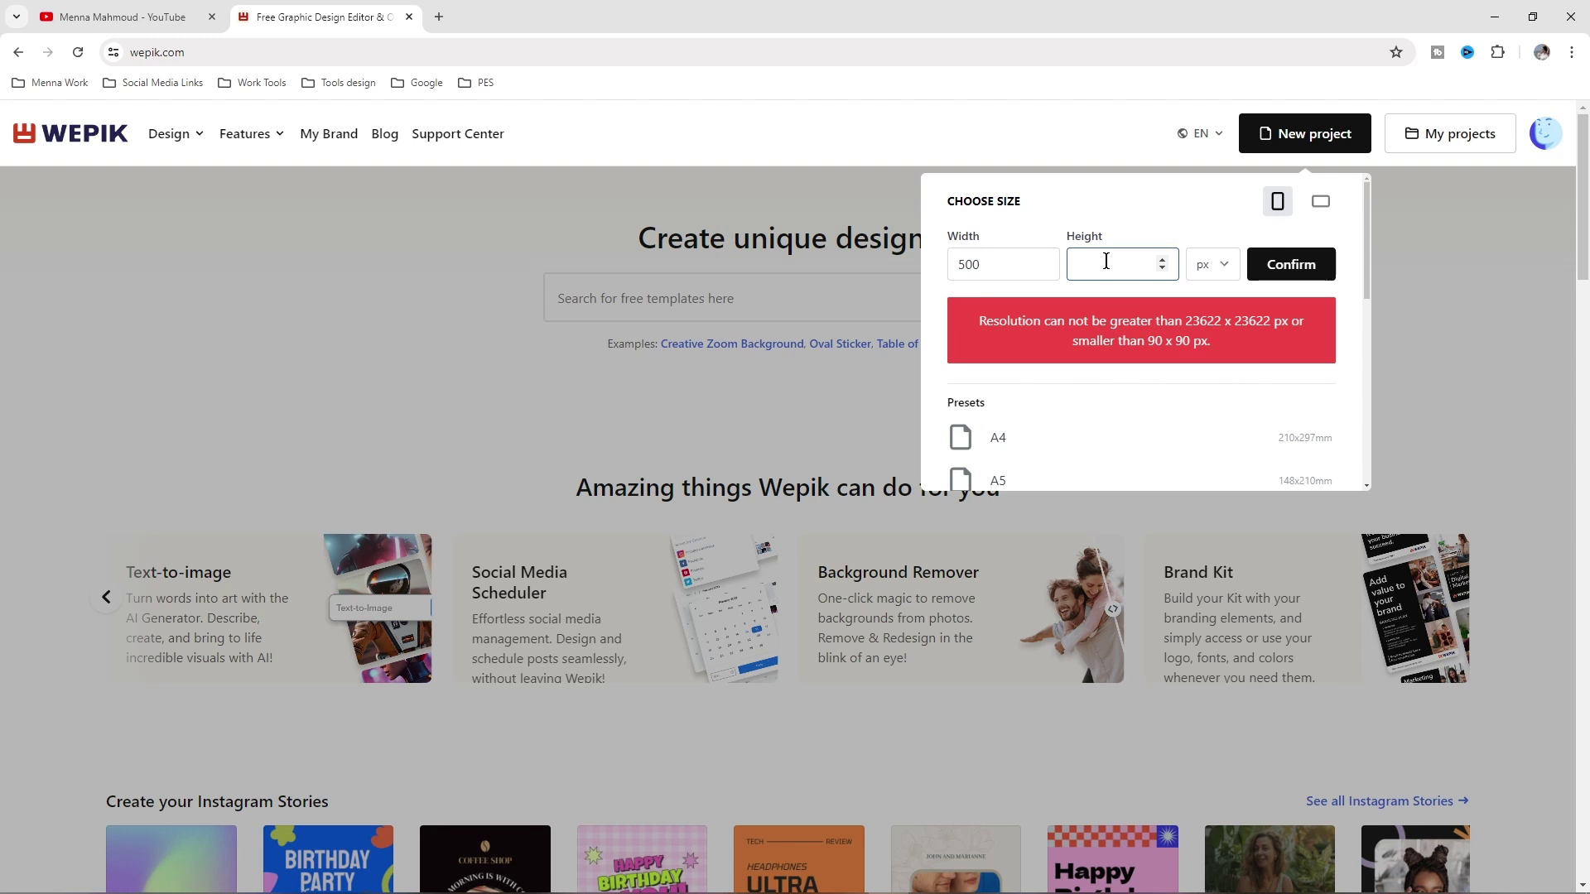
click(1161, 226)
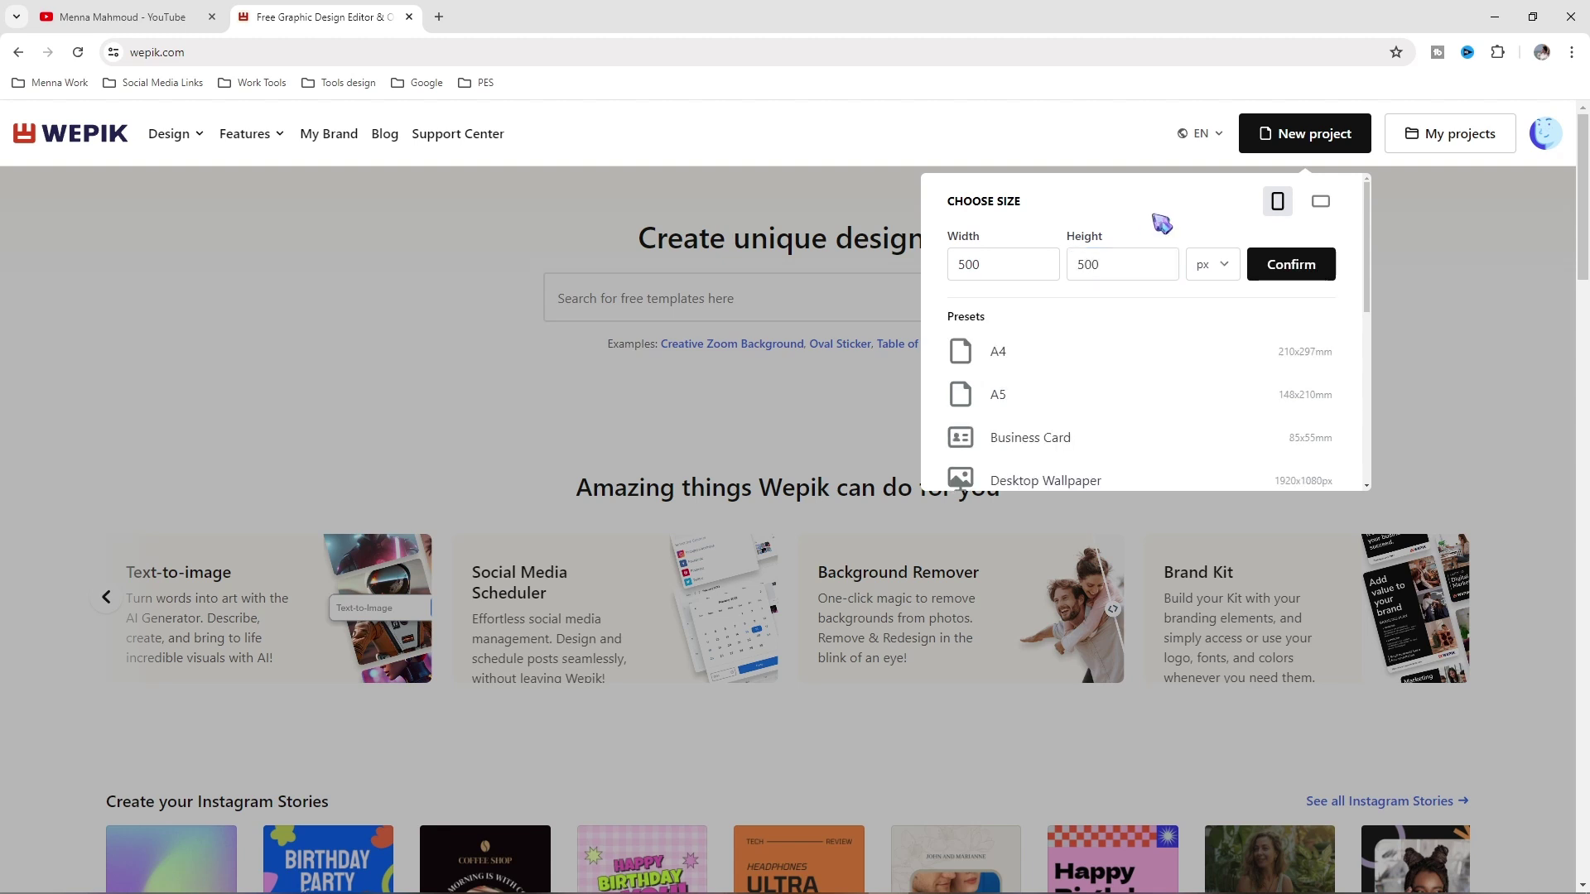
click(1223, 267)
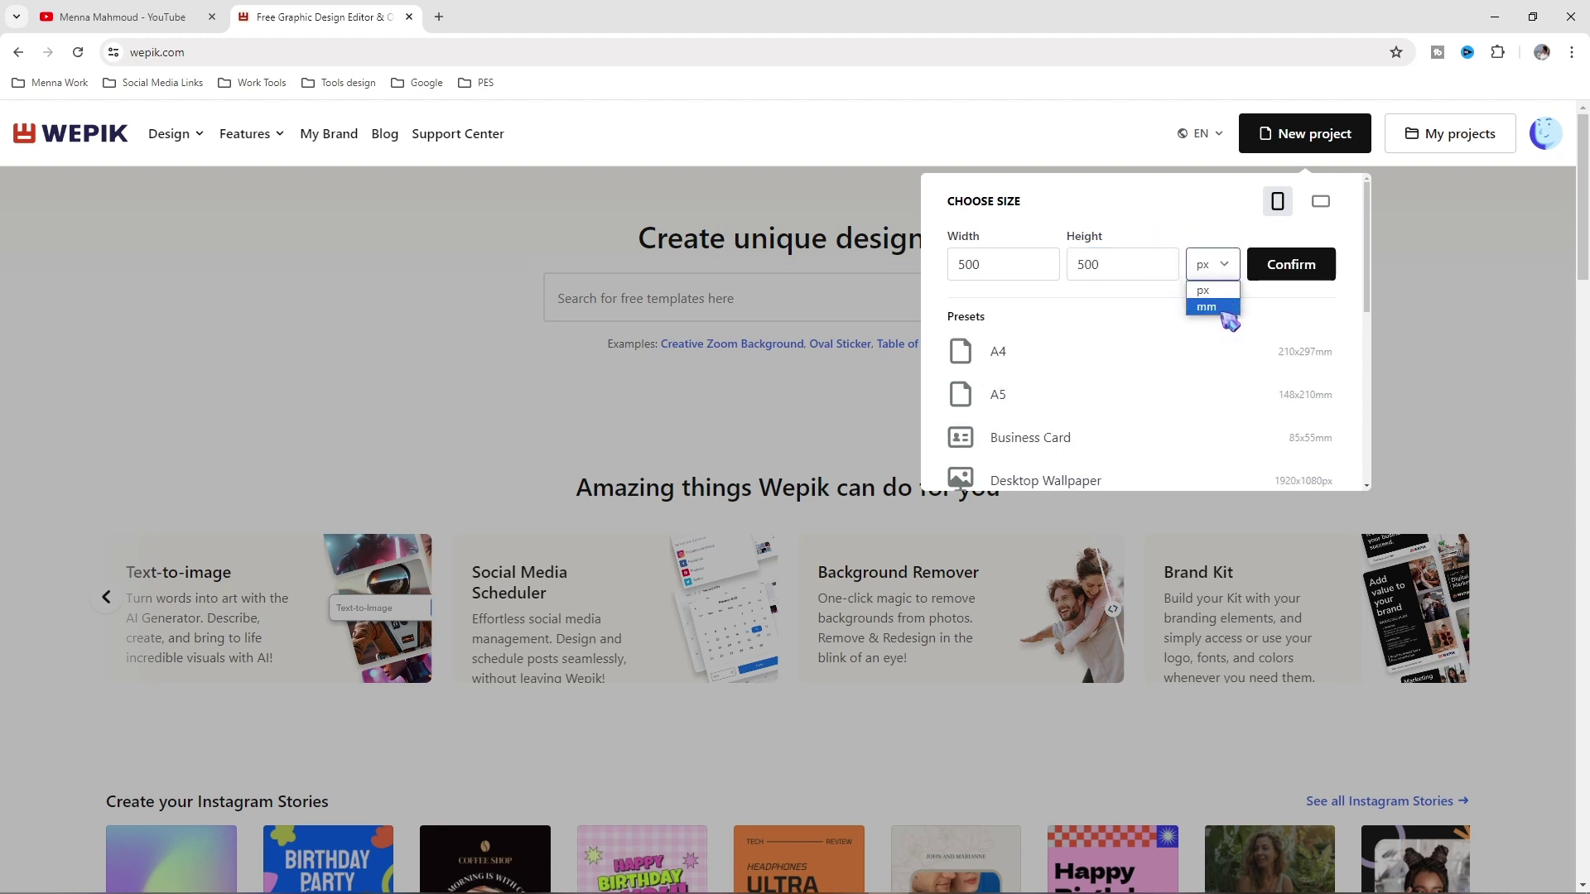
click(1221, 266)
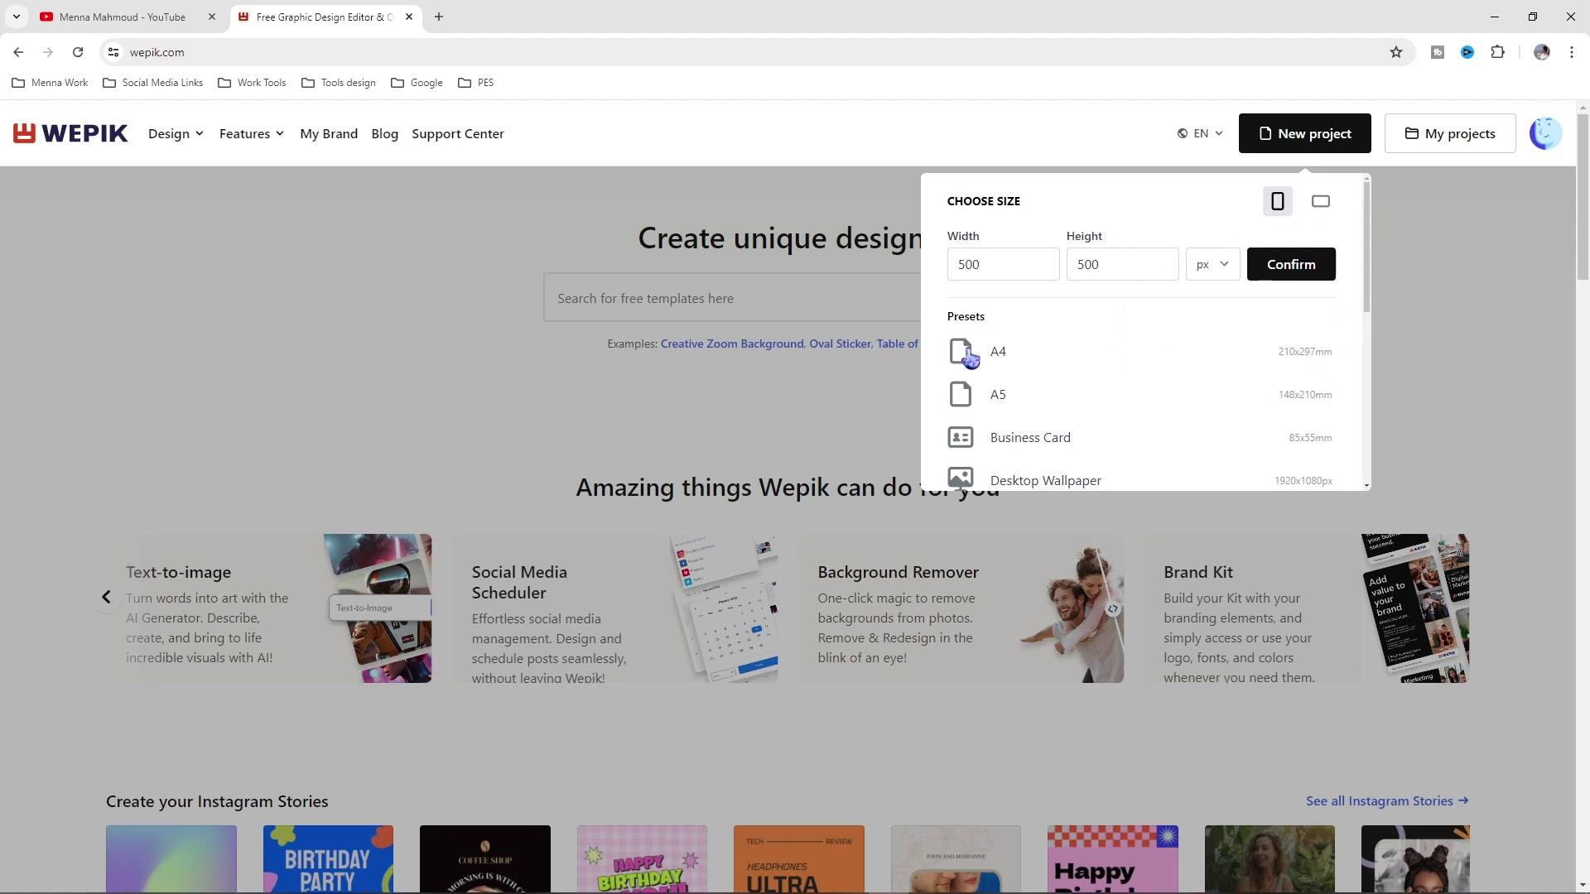
Create the project from the Instagram Post preset, 1080x1080px
scroll(1125, 379, down, 2)
scroll(1199, 380, down, 5)
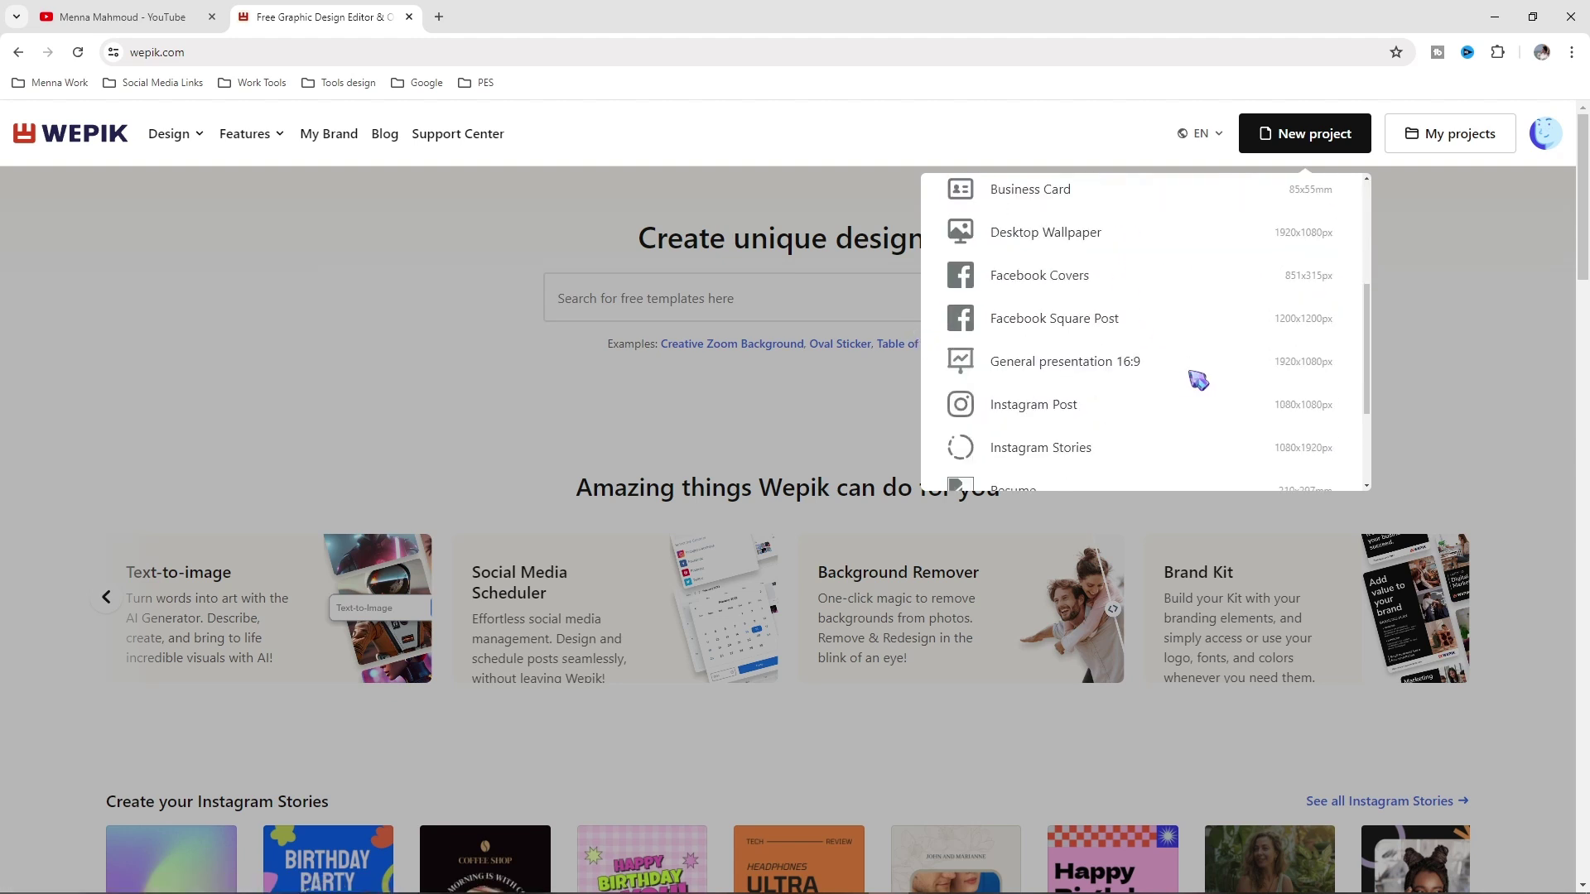
scroll(1208, 374, up, 3)
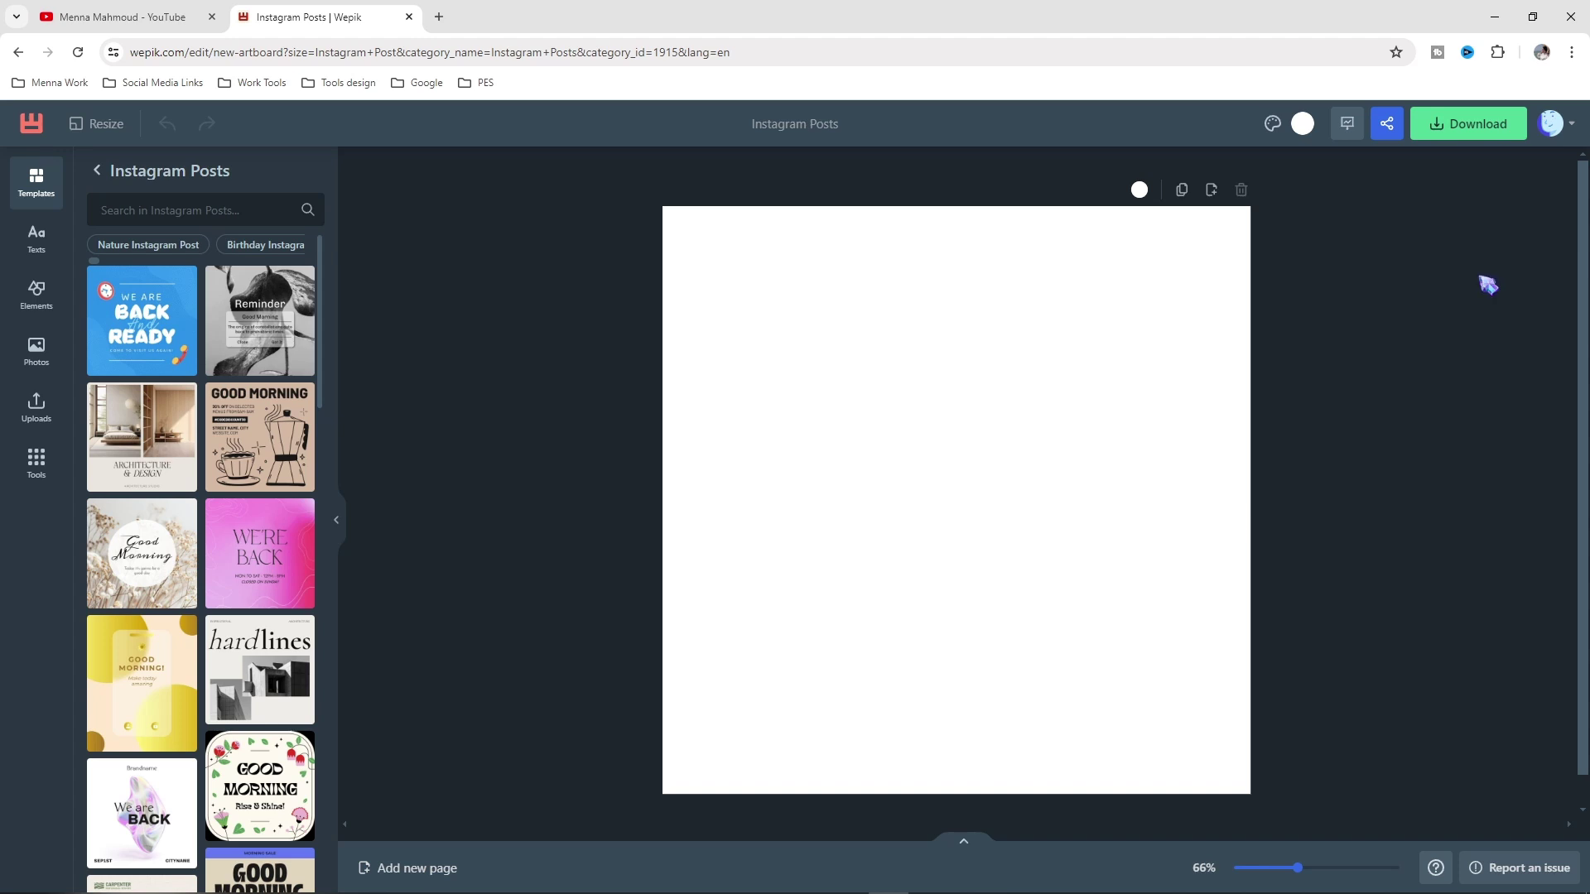
Resize the artboard to the Business Card preset and back to the Instagram Post preset
click(102, 133)
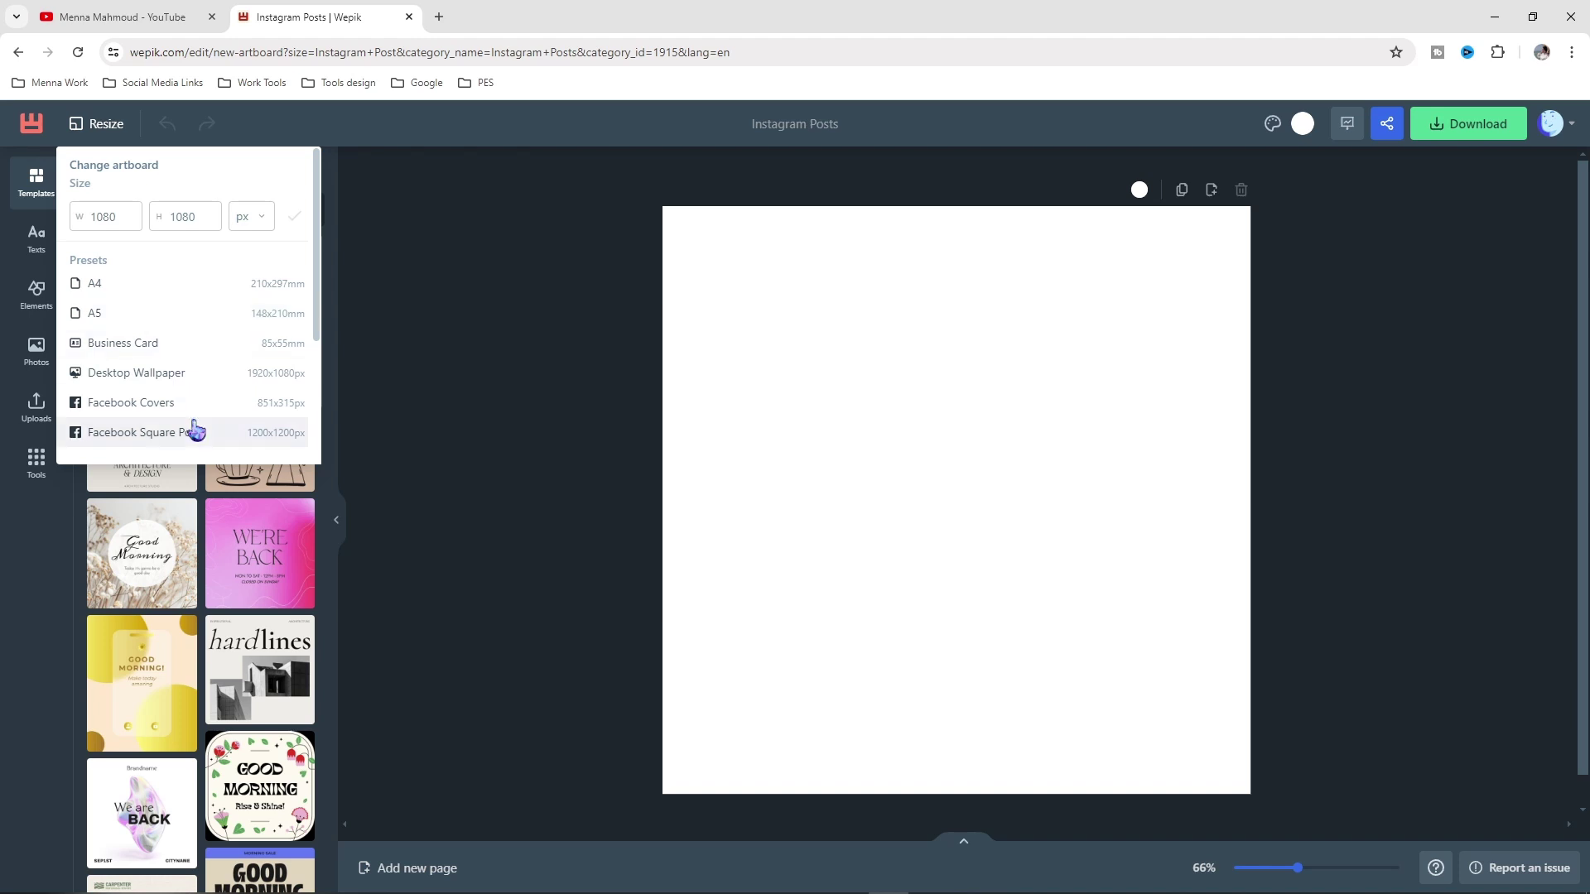
click(137, 353)
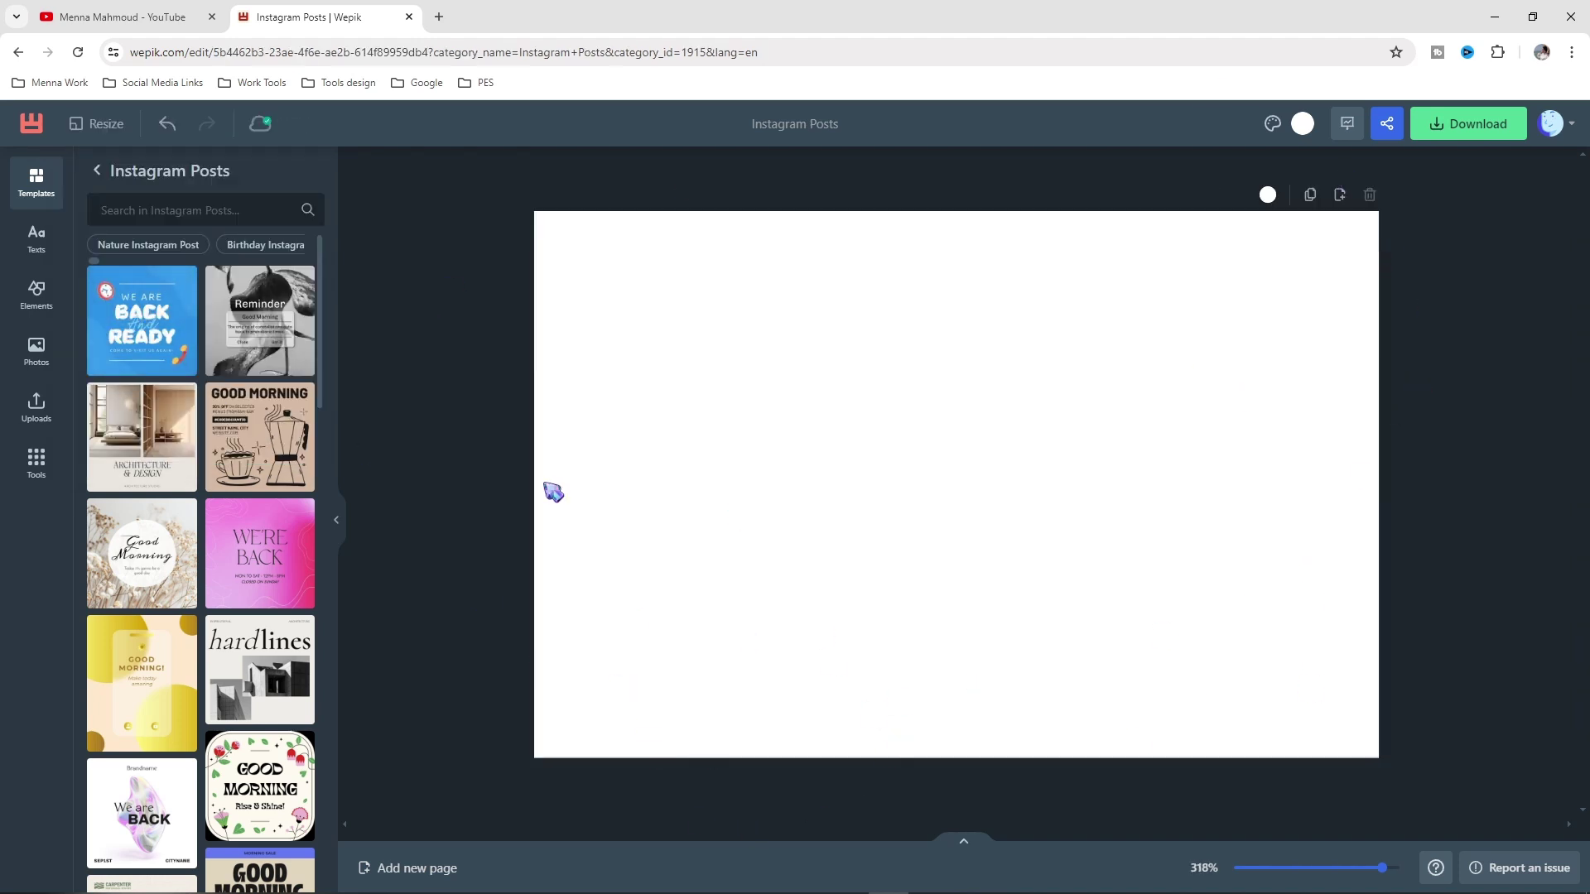
click(102, 126)
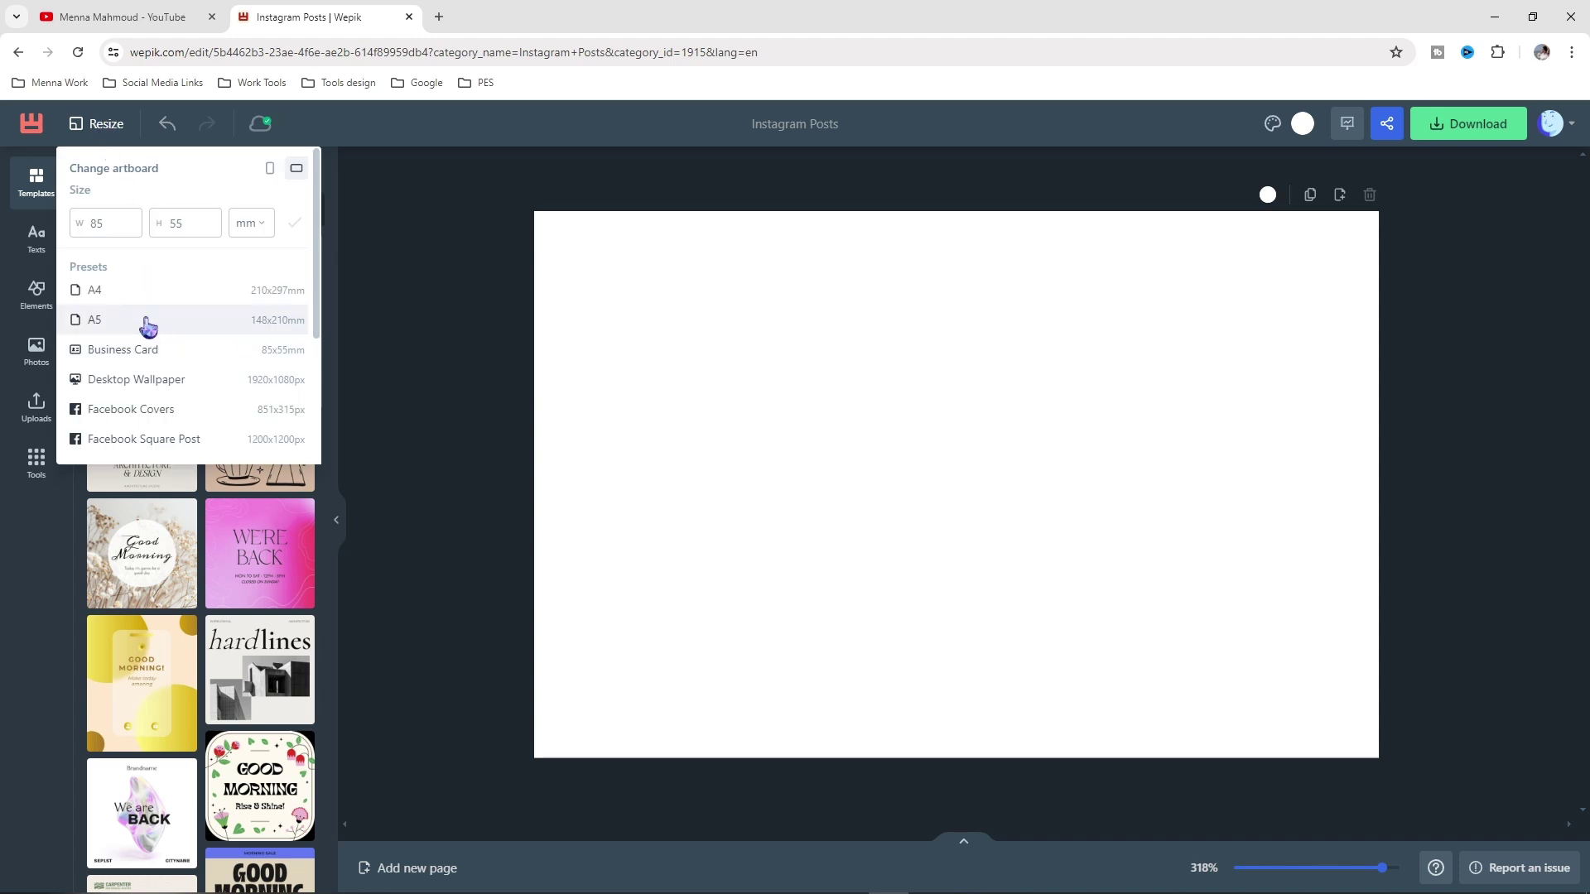
scroll(206, 380, down, 1)
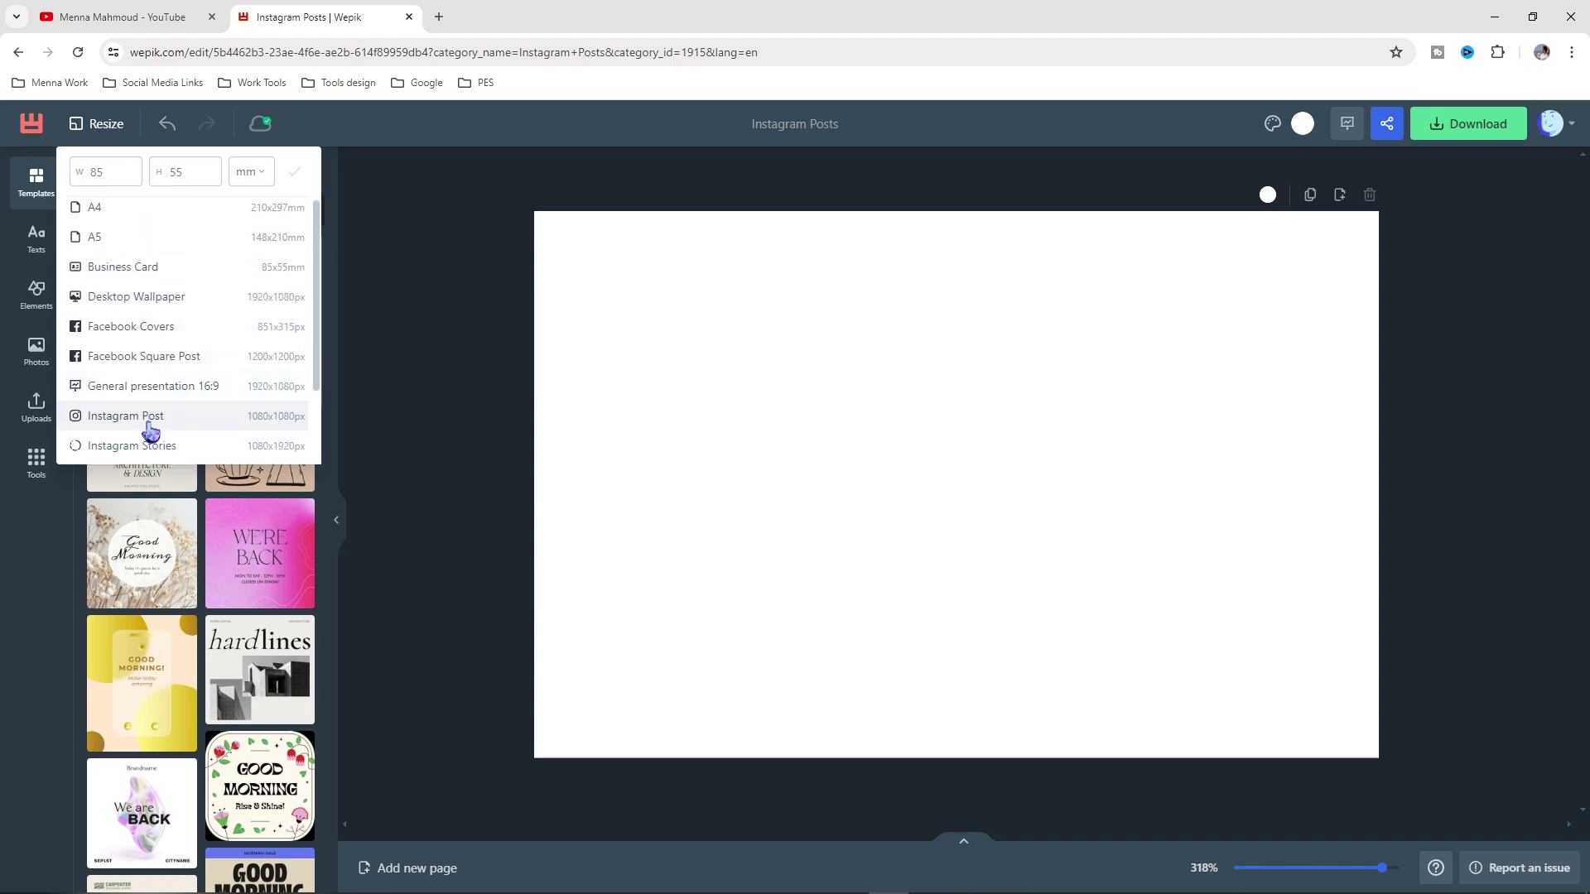
click(124, 415)
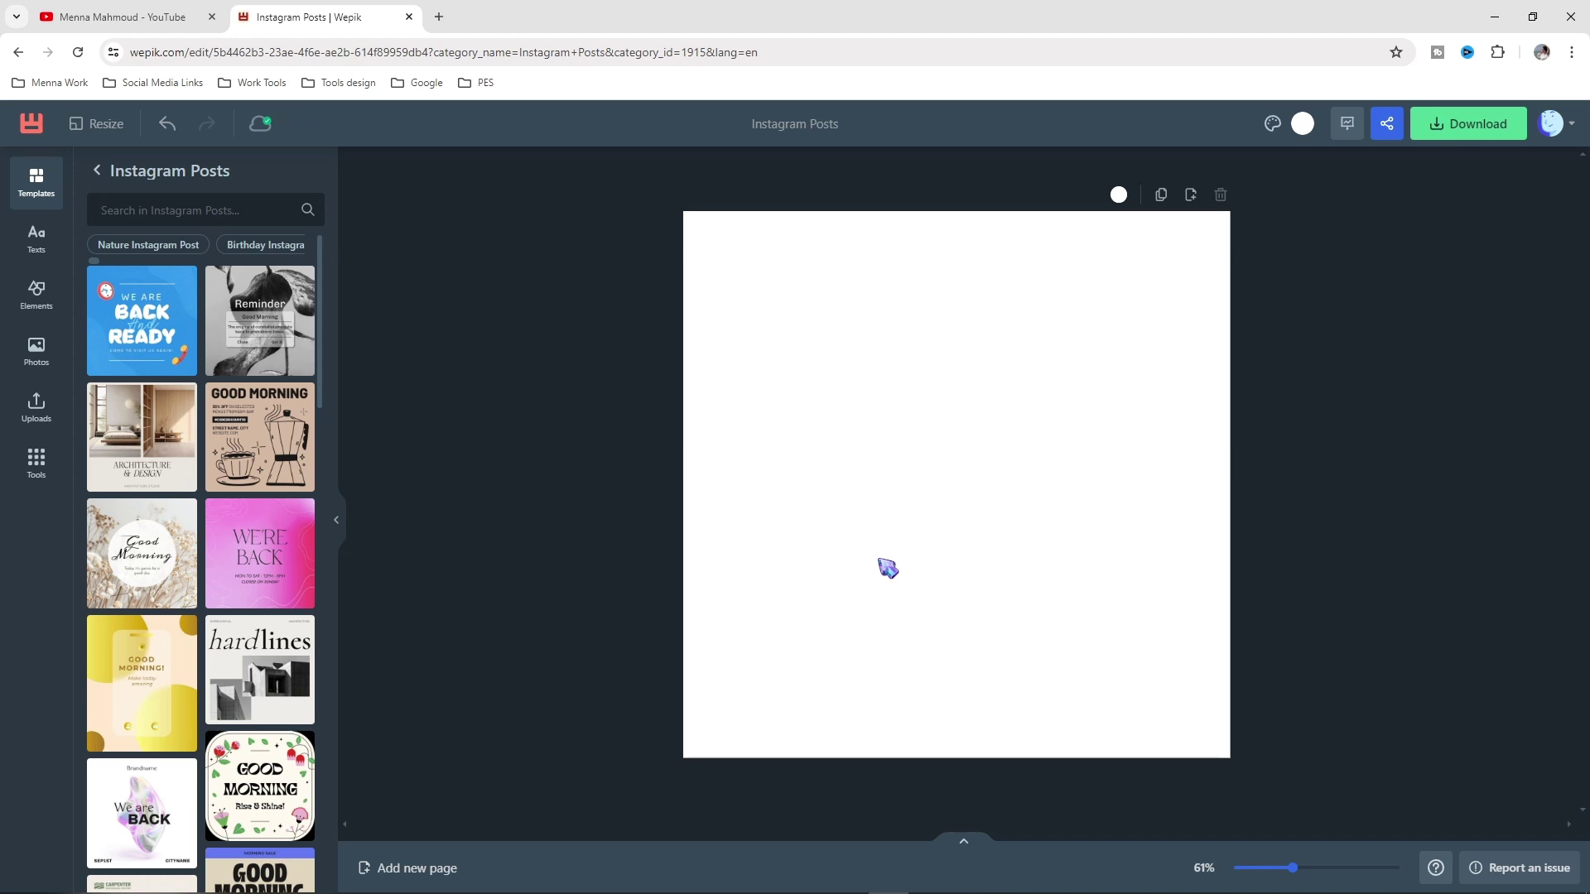
Rename the project as tutorial
click(836, 126)
key(ctrl+a)
text(t)
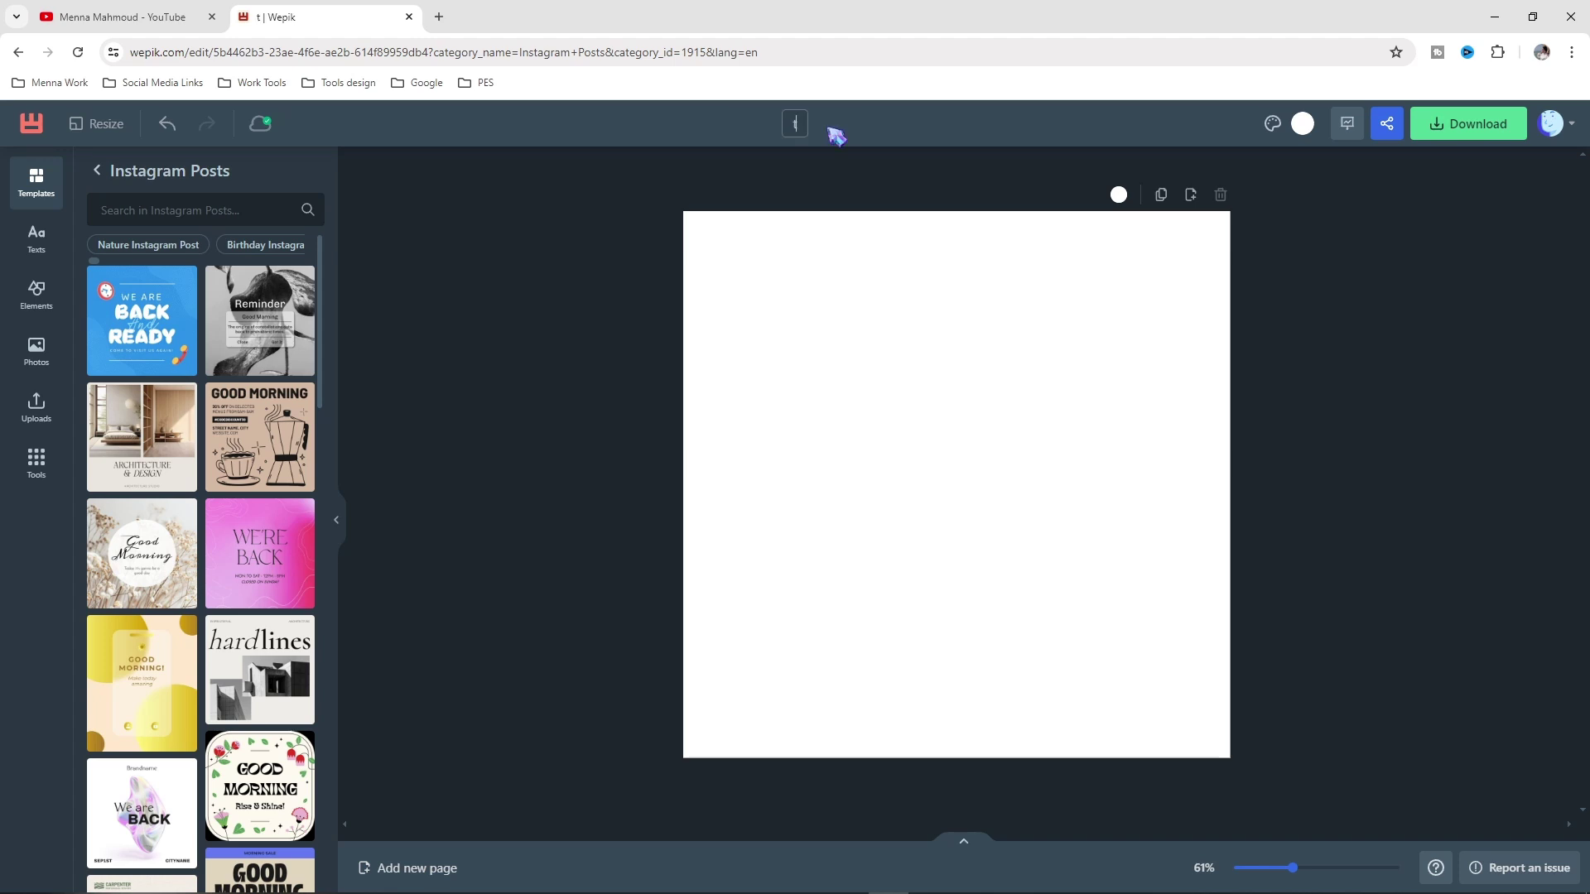
text(utorial)
click(620, 464)
Set the artboard's solid background colour to light grey, hex E5E5E5
click(1302, 126)
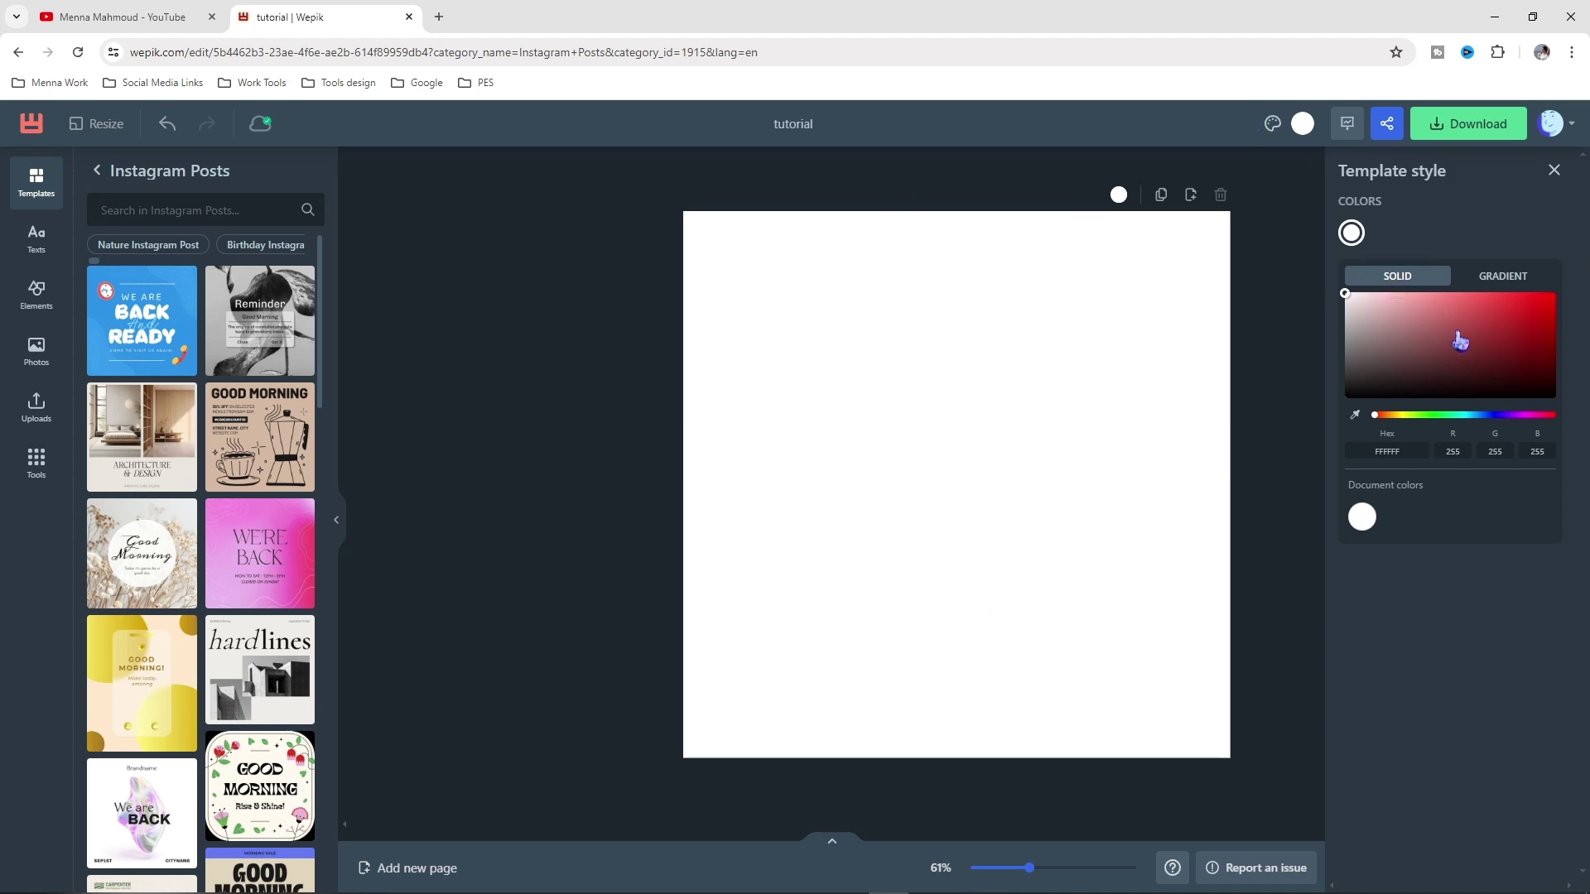
drag(1537, 339, 1309, 315)
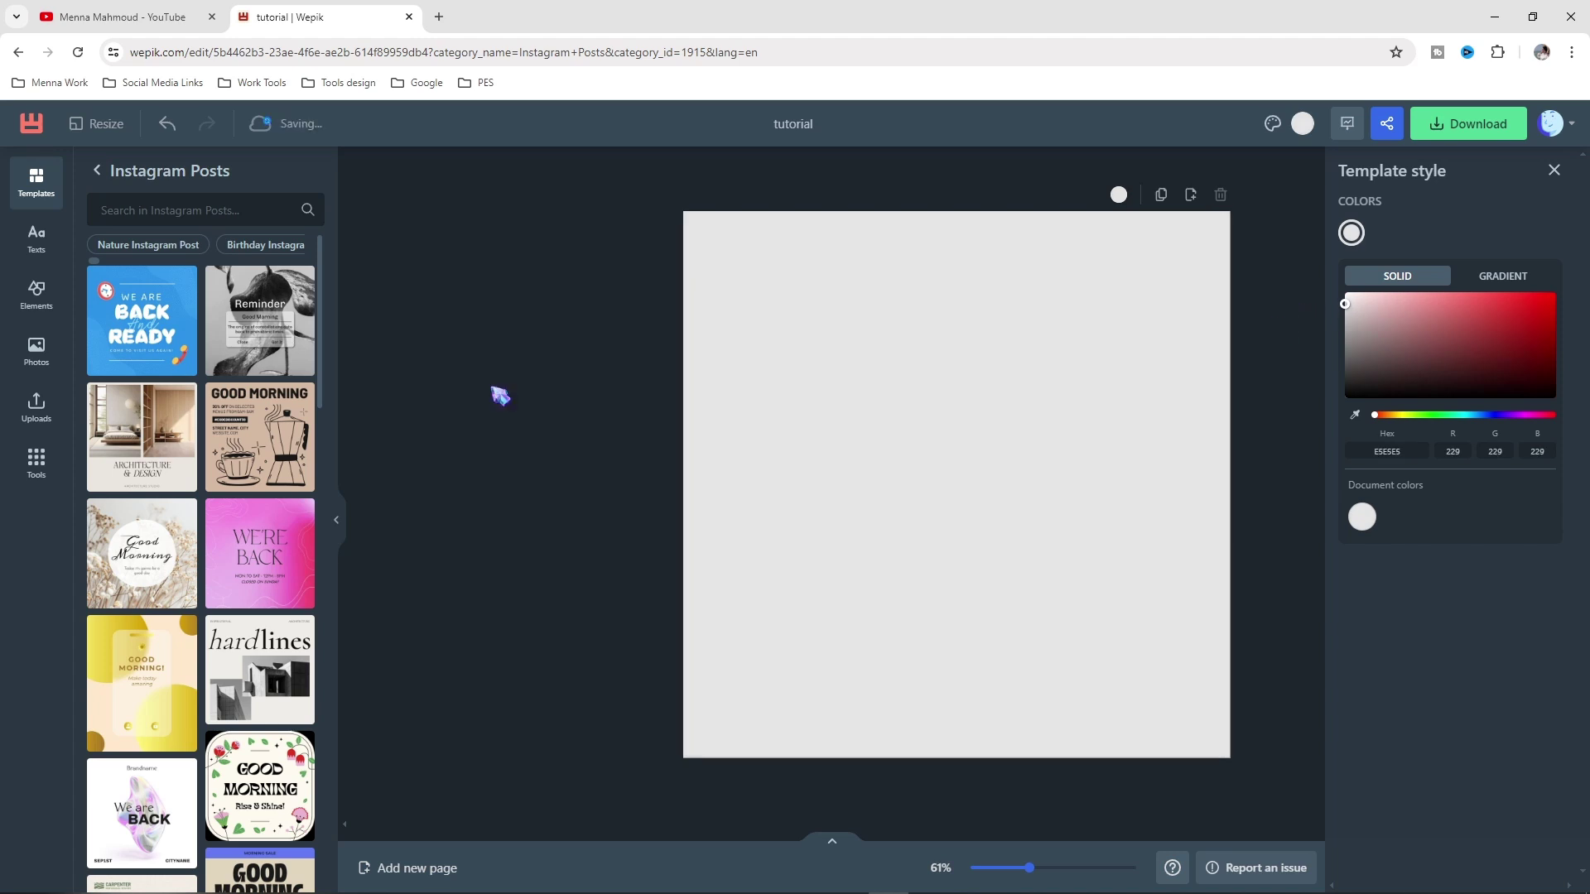
Apply a linear gradient of red E70000 and white FFFFFF to the background and shift its stops so red fills the upper part
click(1495, 281)
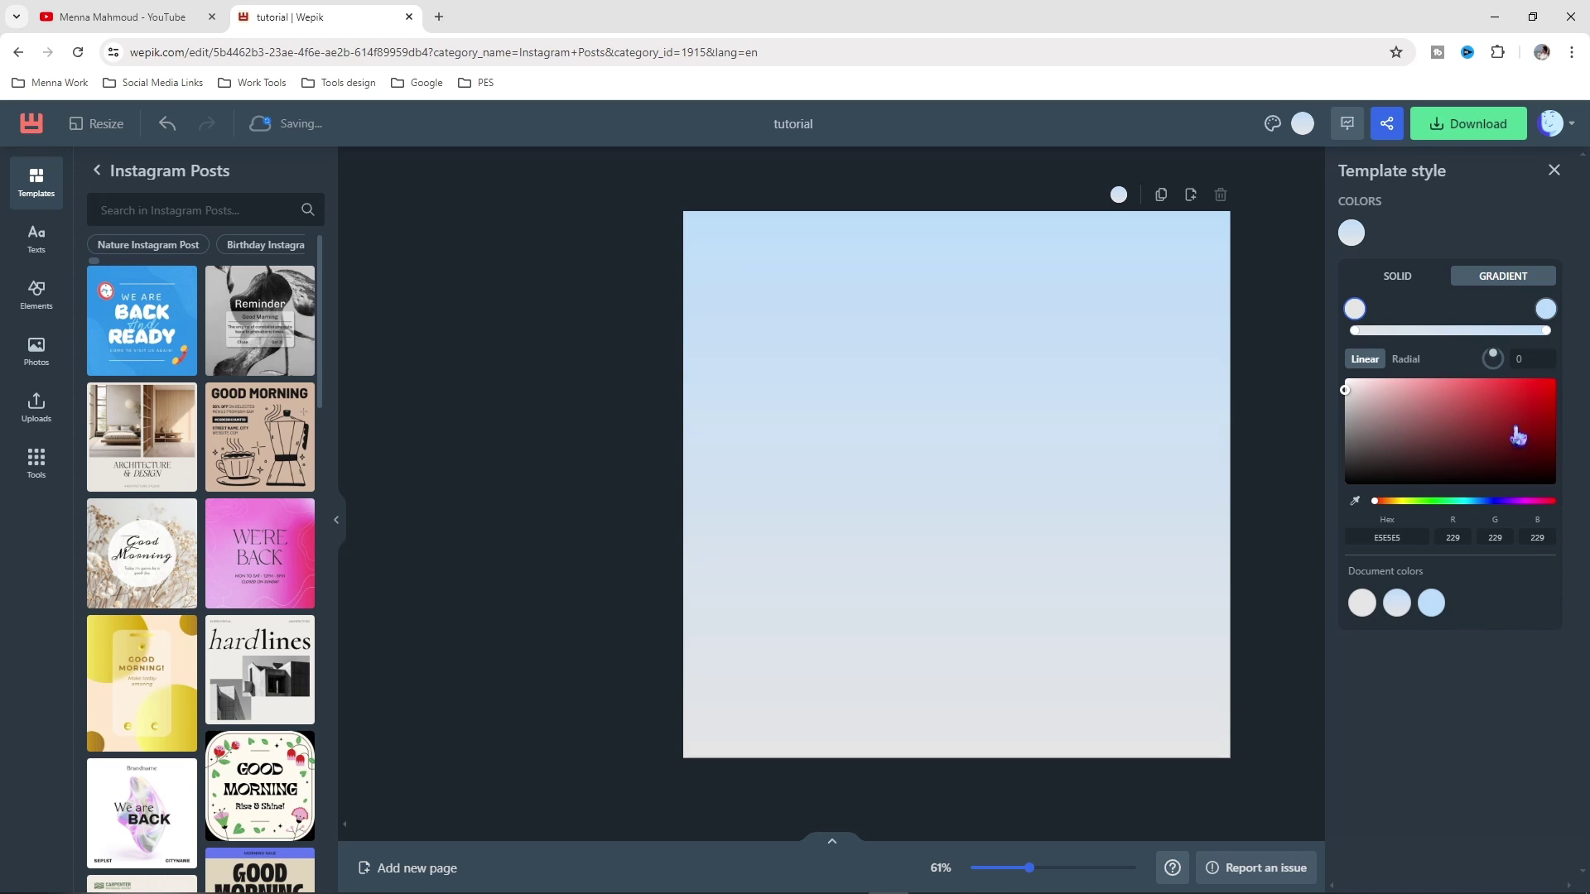
click(1542, 419)
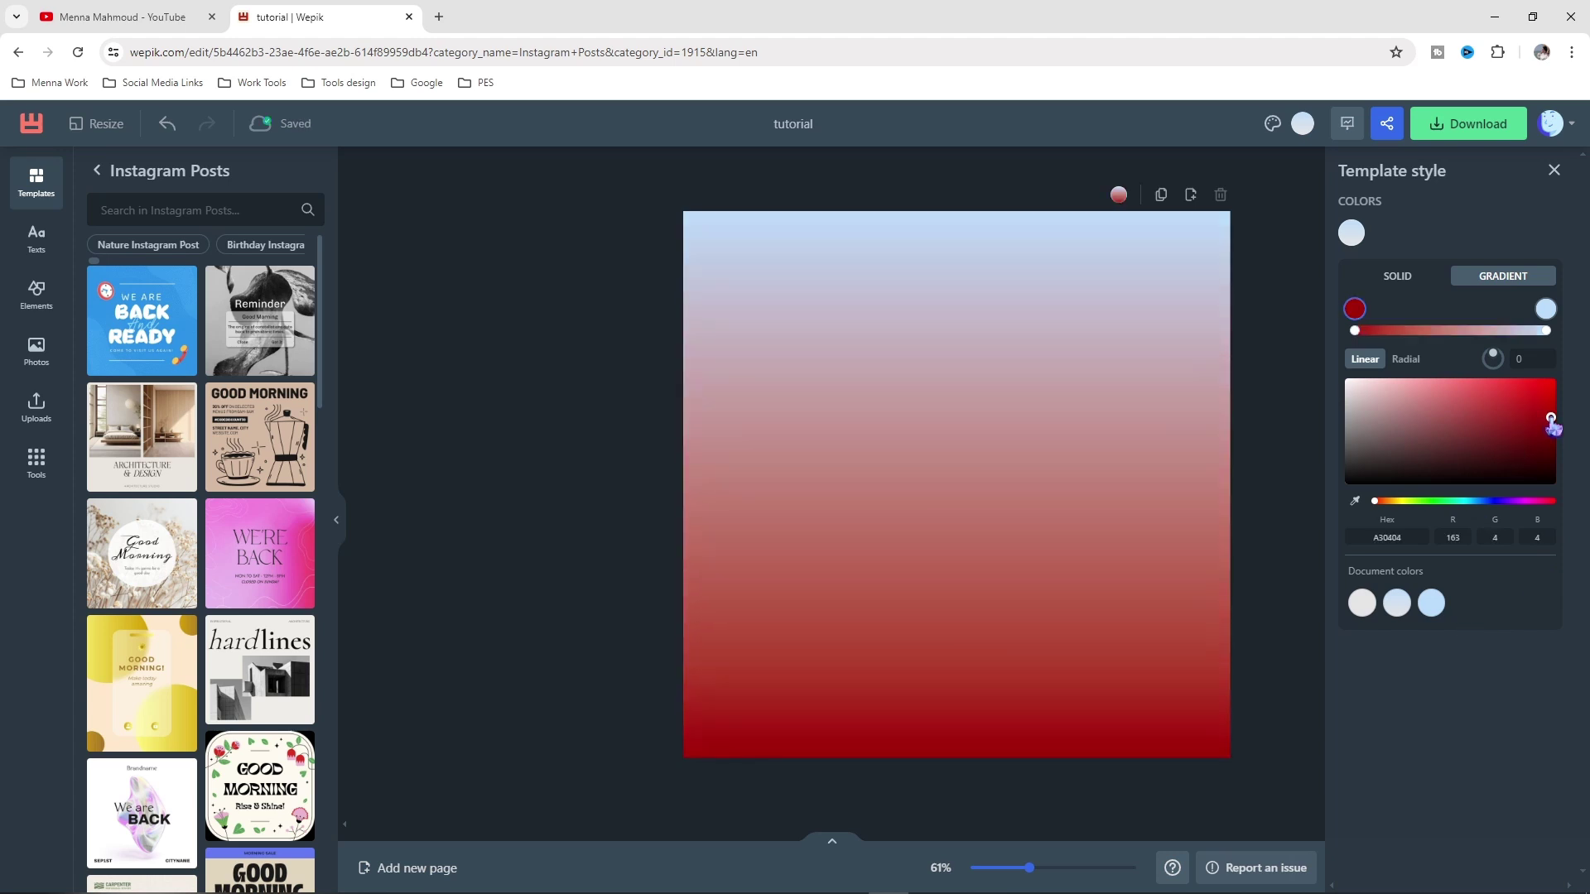
drag(1553, 425, 1567, 394)
click(1545, 309)
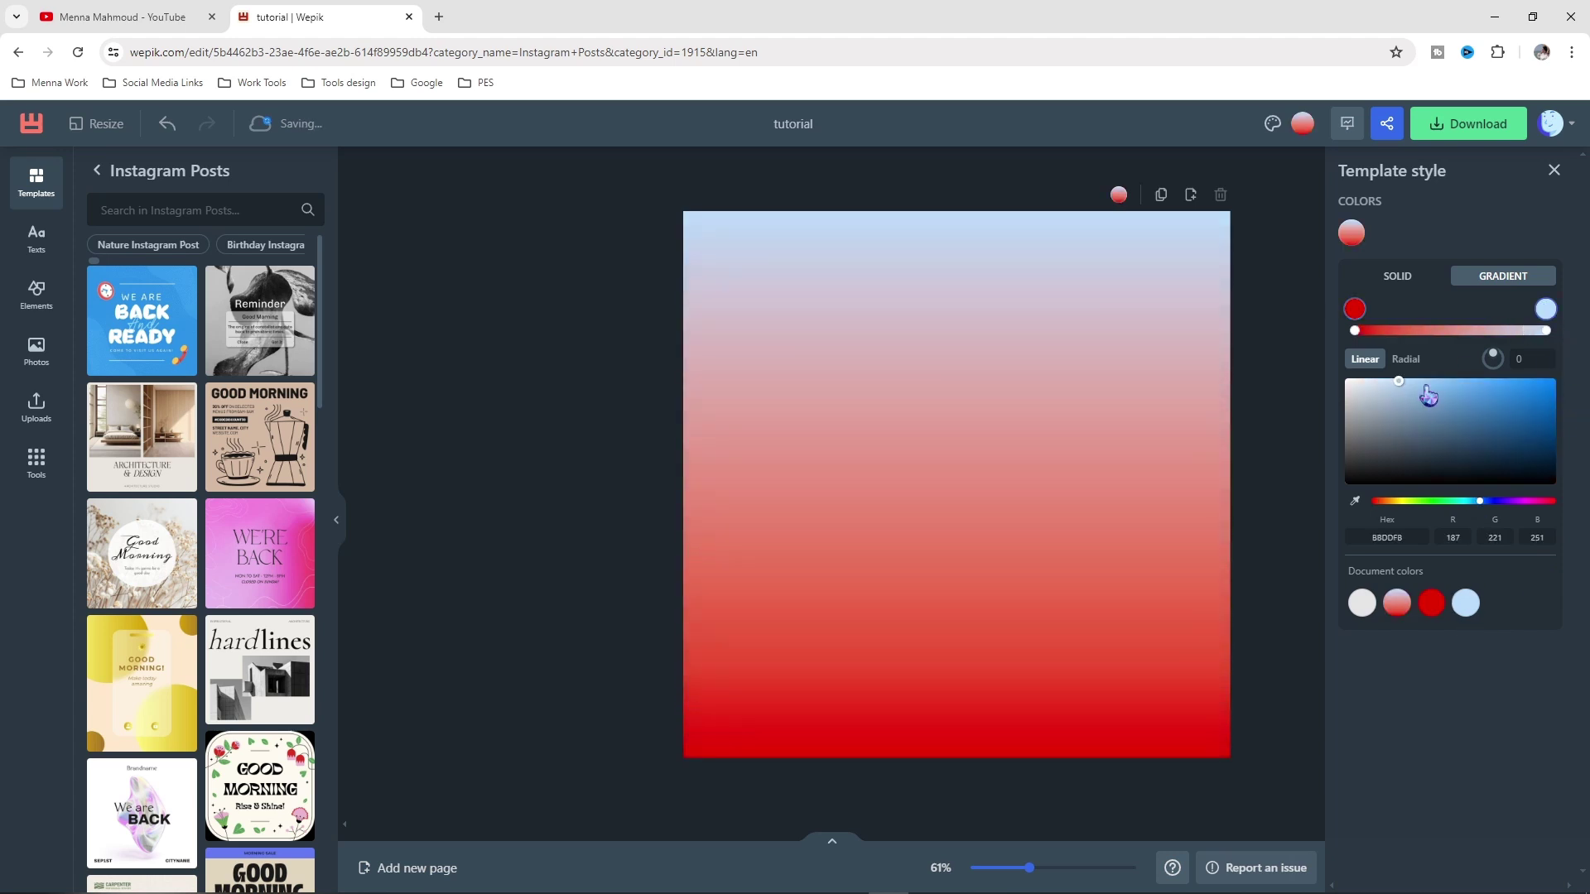
drag(1374, 392, 1323, 387)
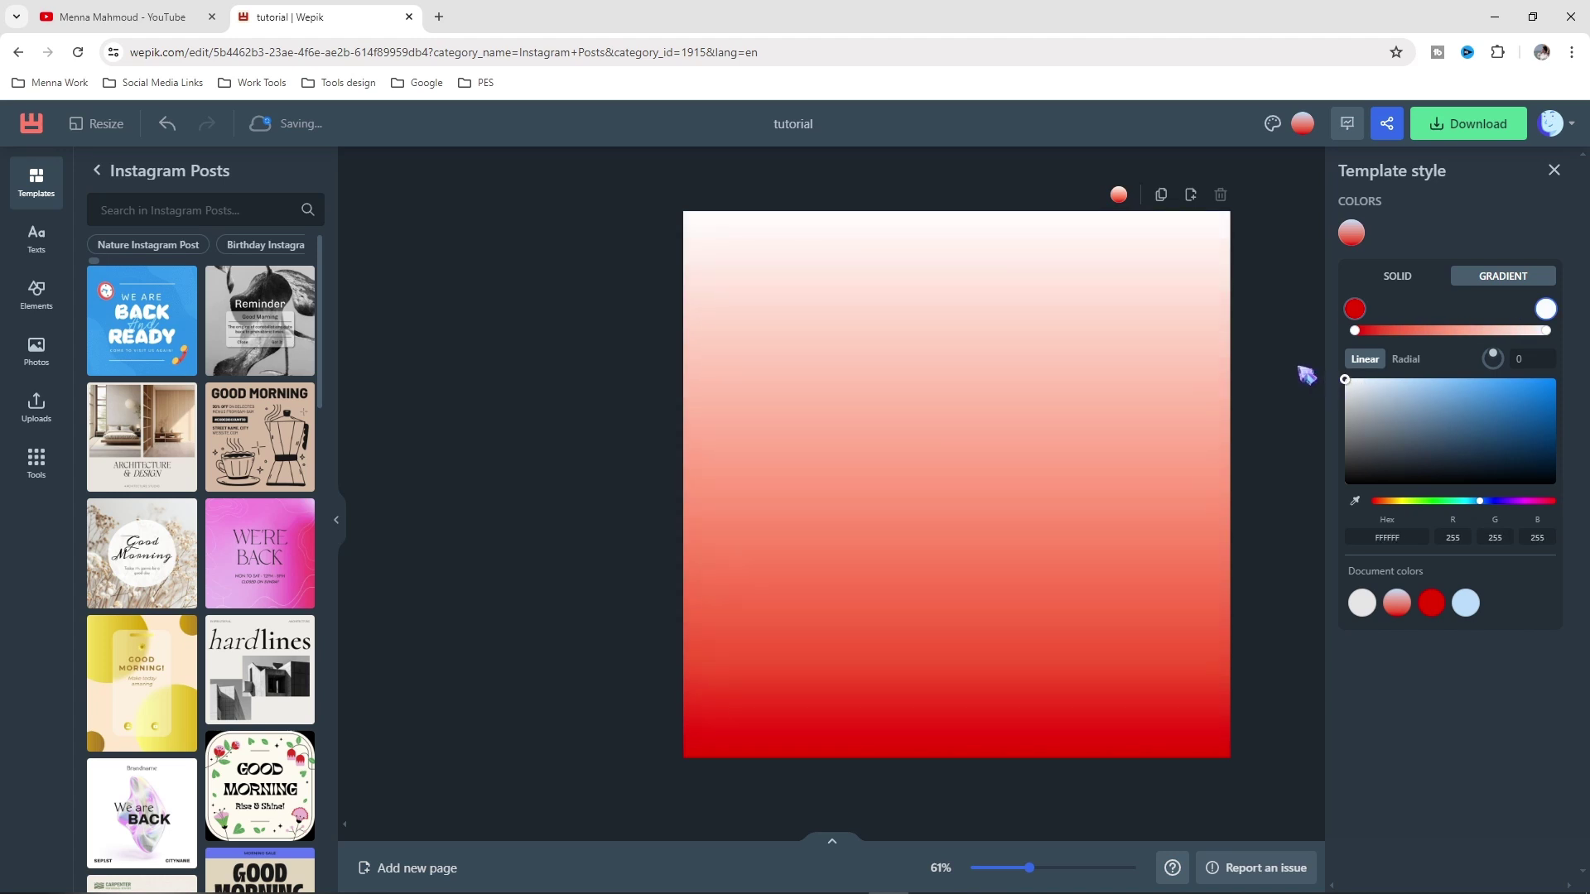
drag(1355, 313, 1443, 313)
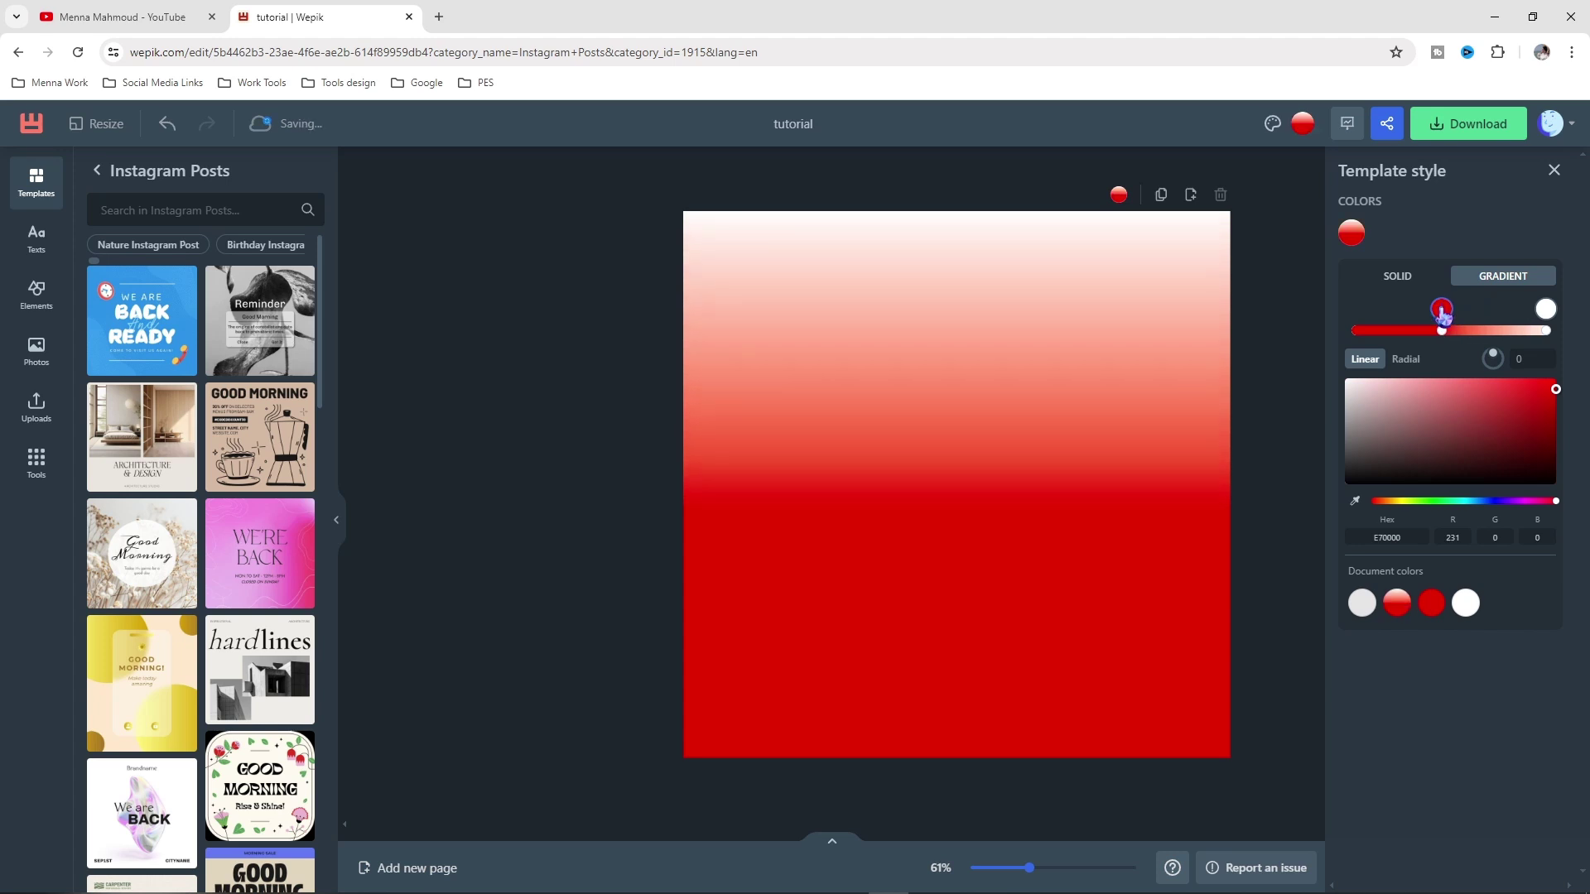
drag(1441, 312, 1365, 312)
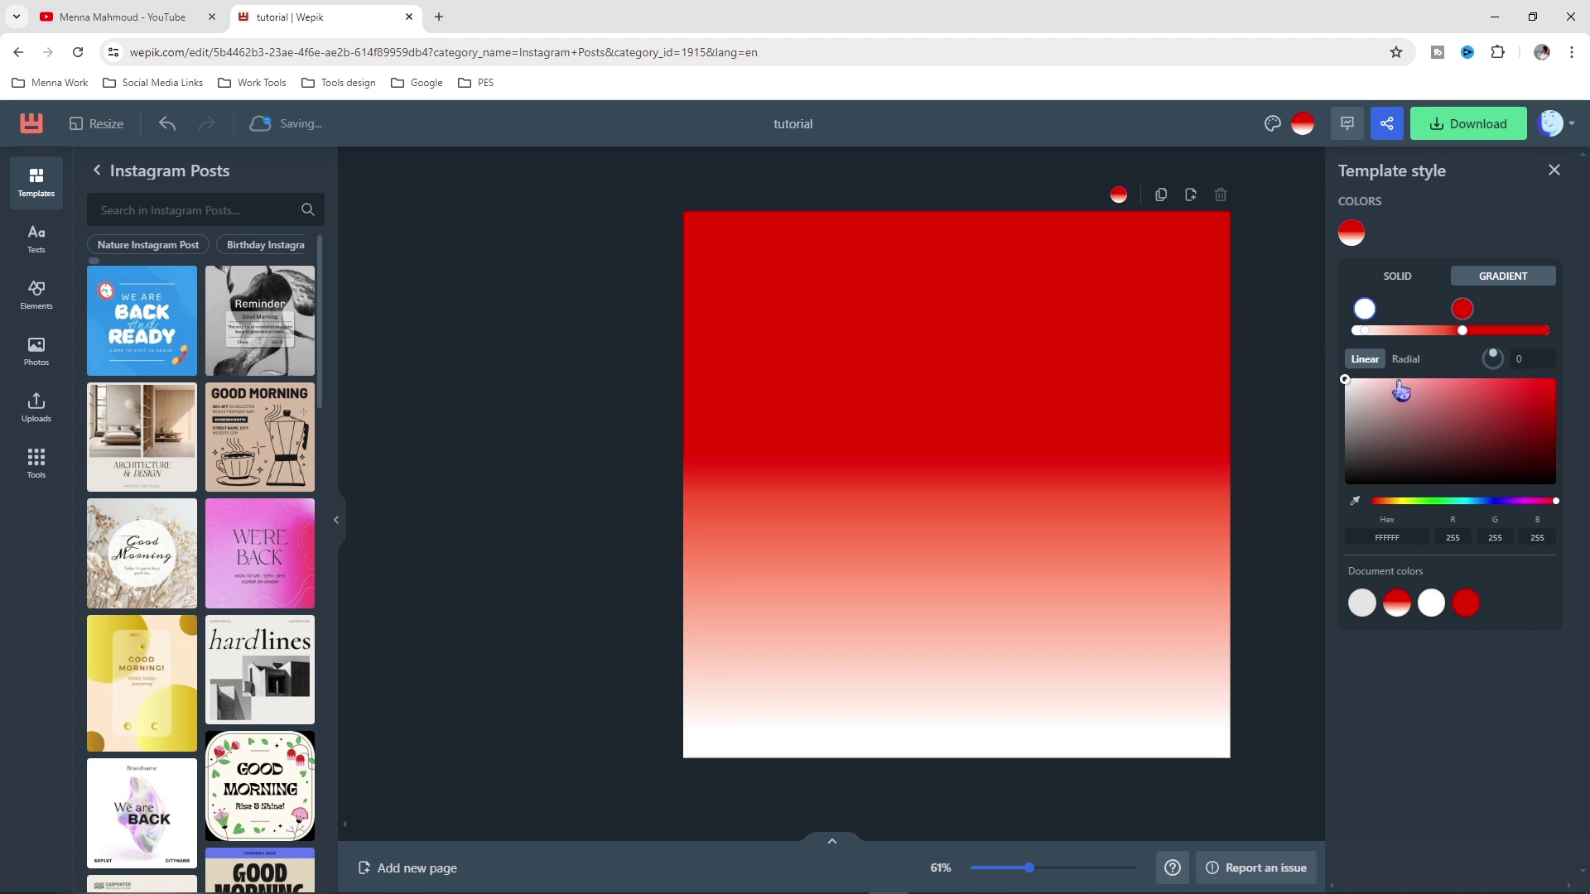
Change the background back to a solid light grey and close the template style settings
click(1375, 280)
click(1344, 301)
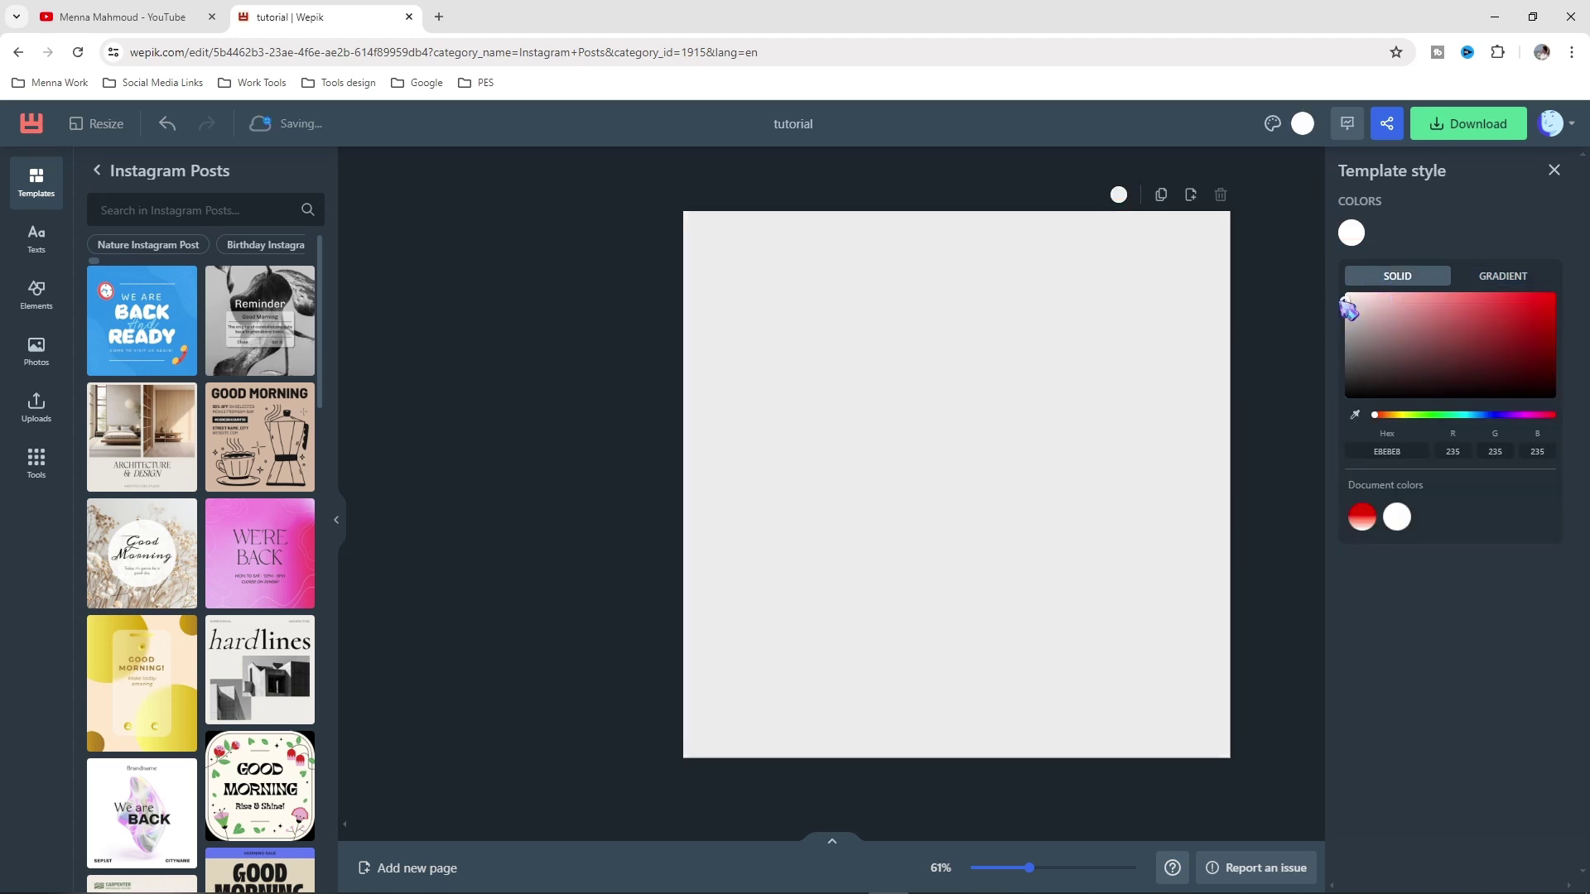
click(837, 206)
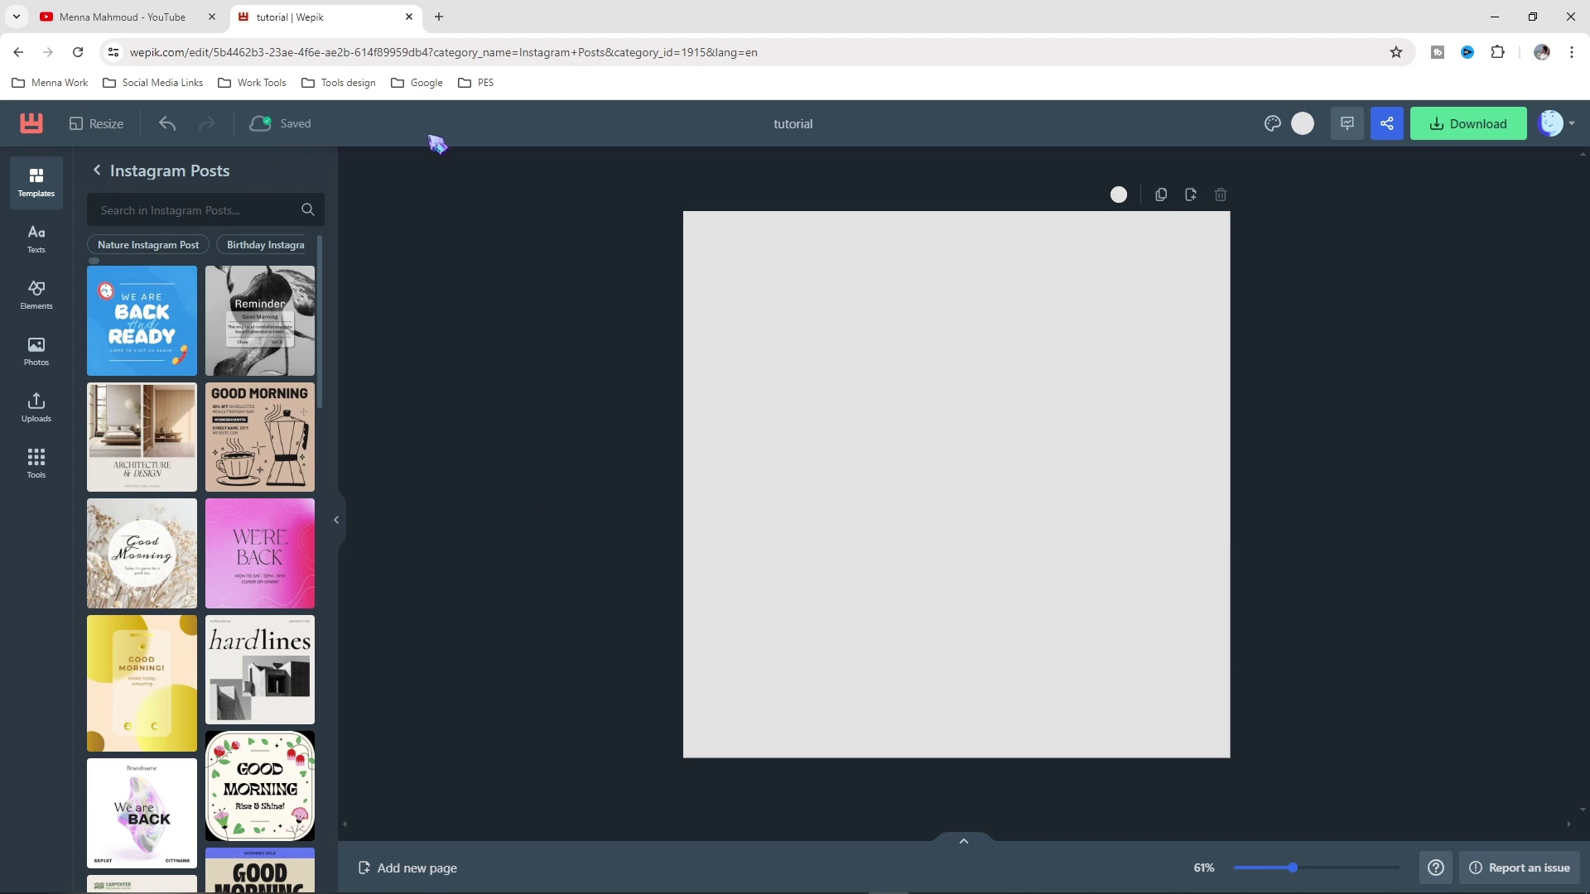
Browse all template categories, from Social media down to Branding
click(37, 181)
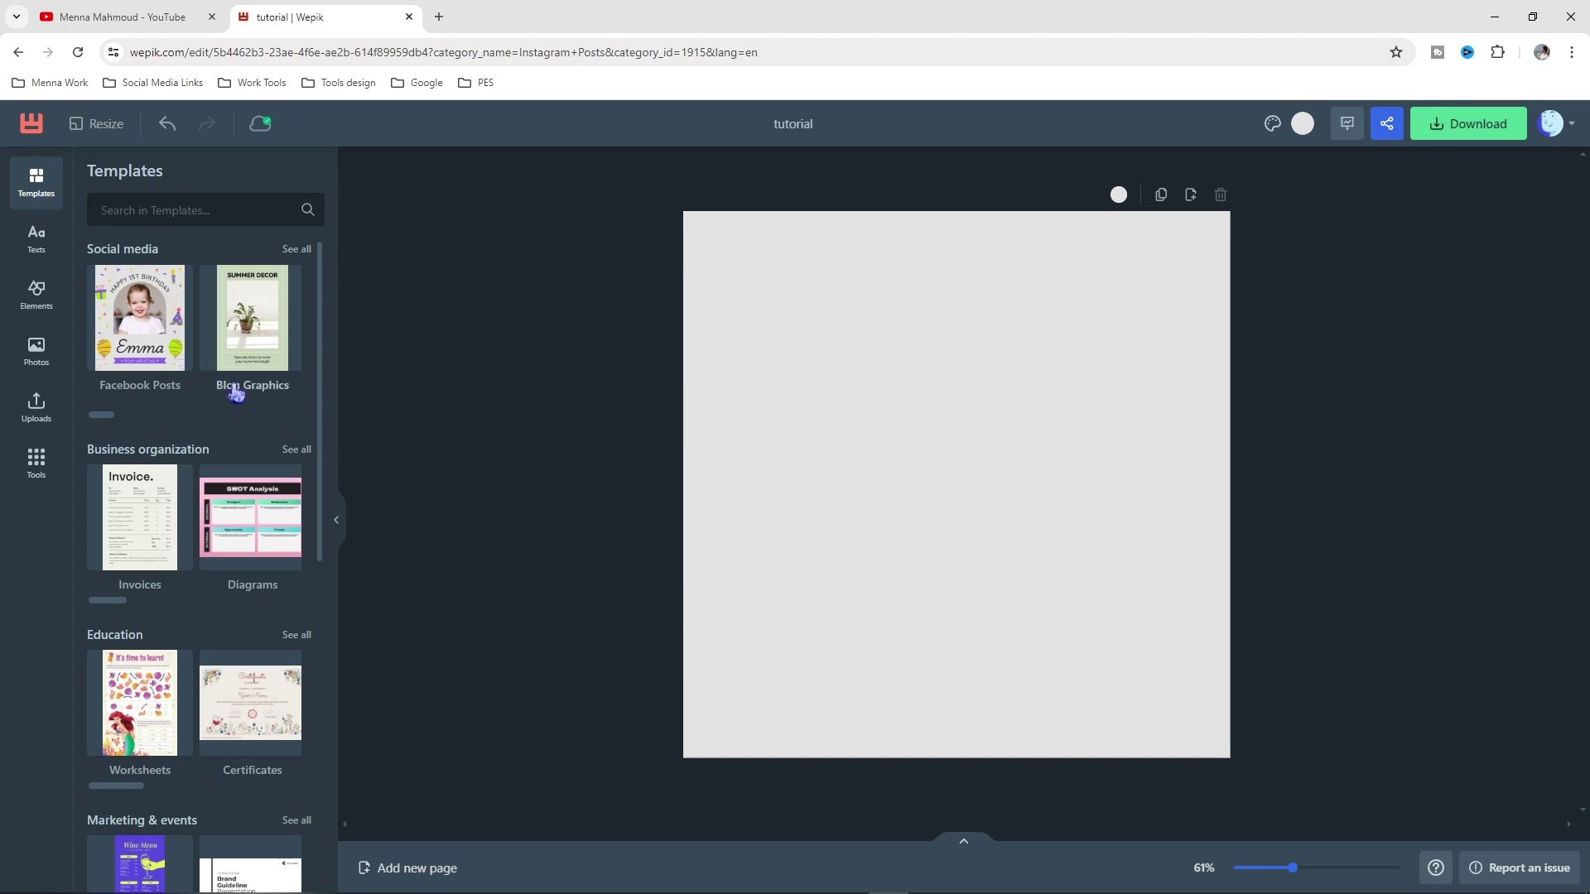
scroll(239, 491, down, 2)
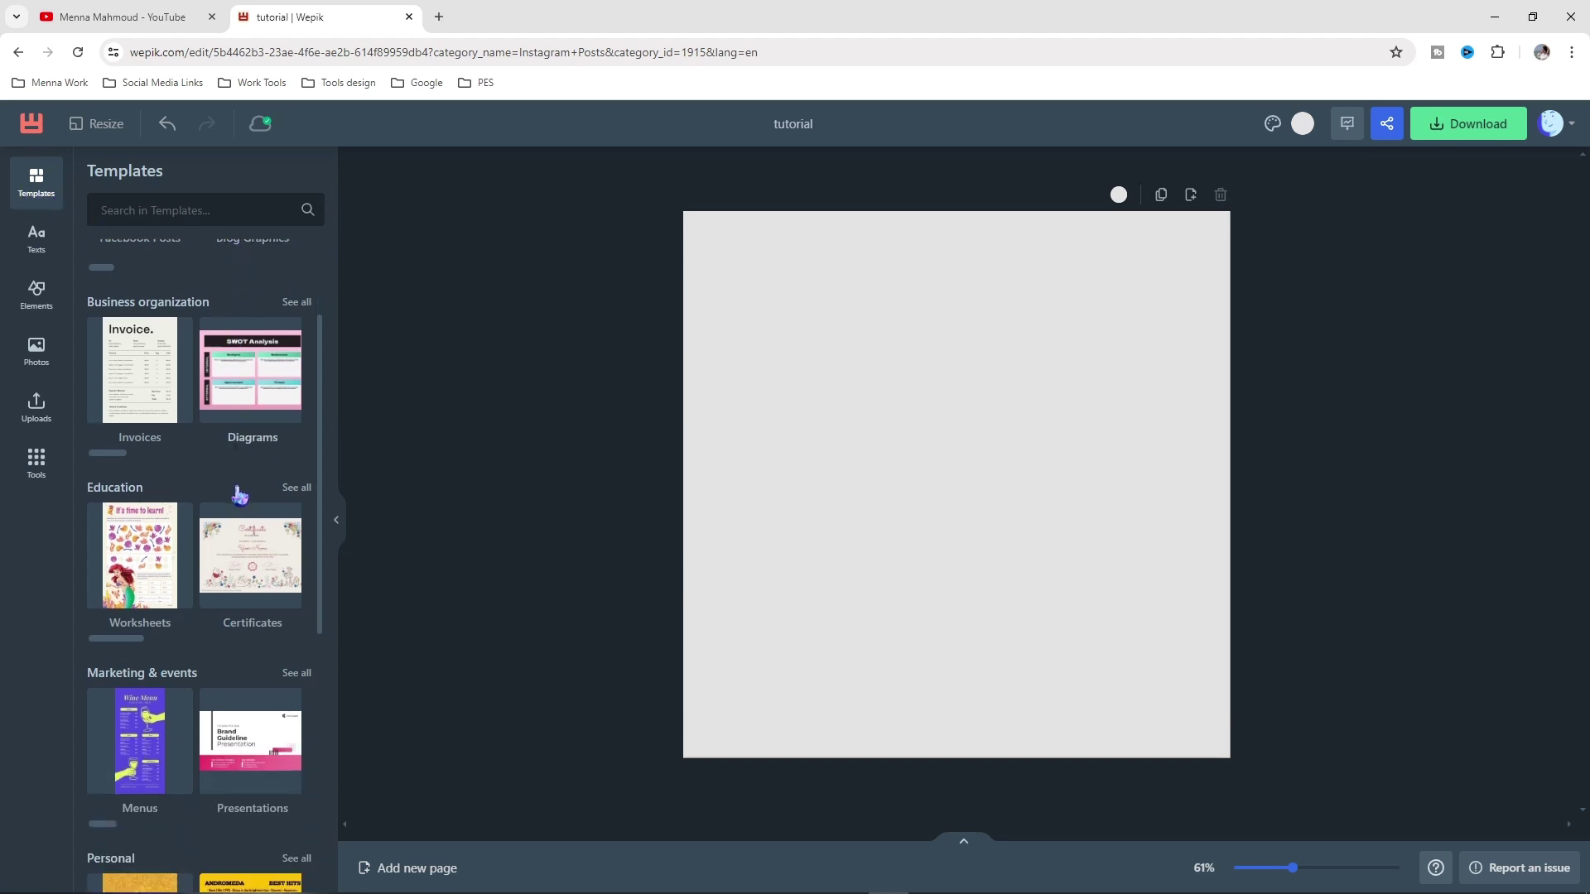
scroll(239, 495, up, 2)
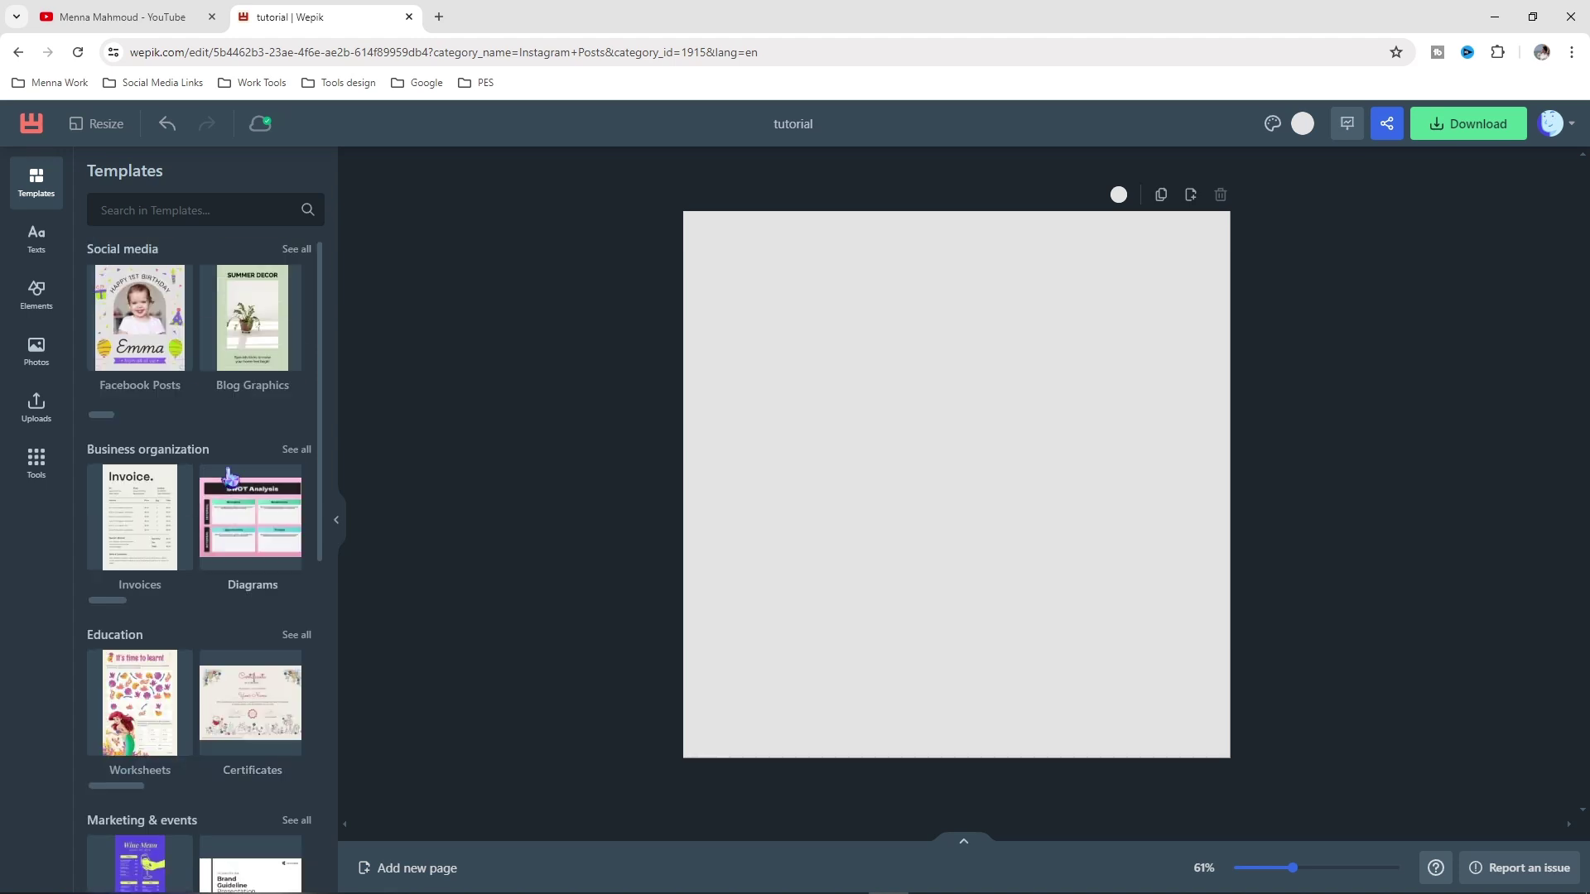
scroll(207, 451, down, 1)
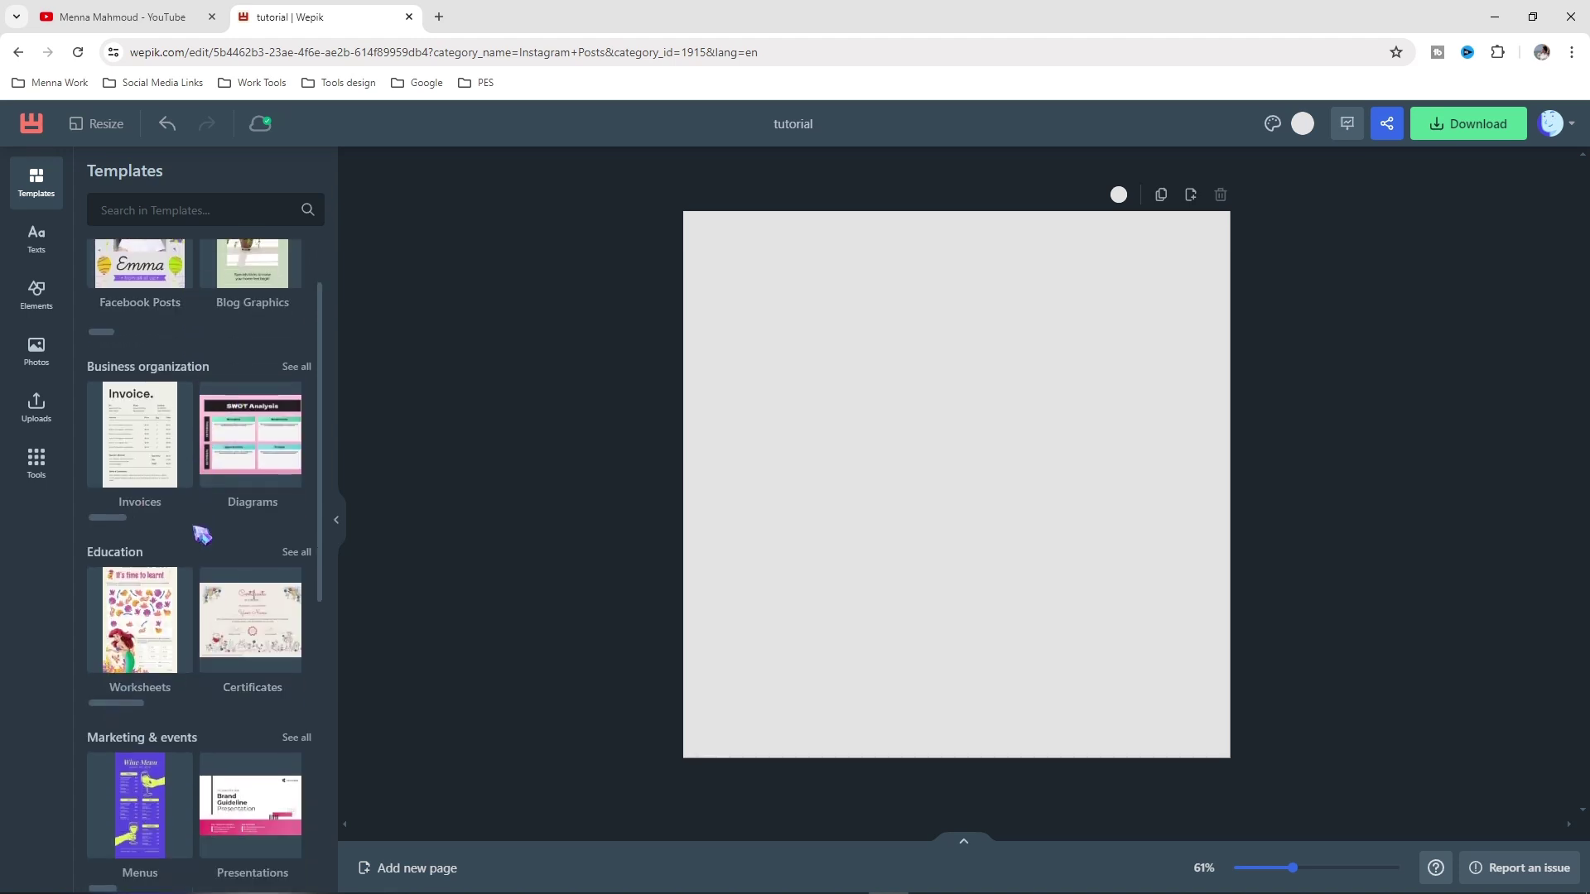
scroll(202, 534, down, 2)
scroll(190, 612, down, 5)
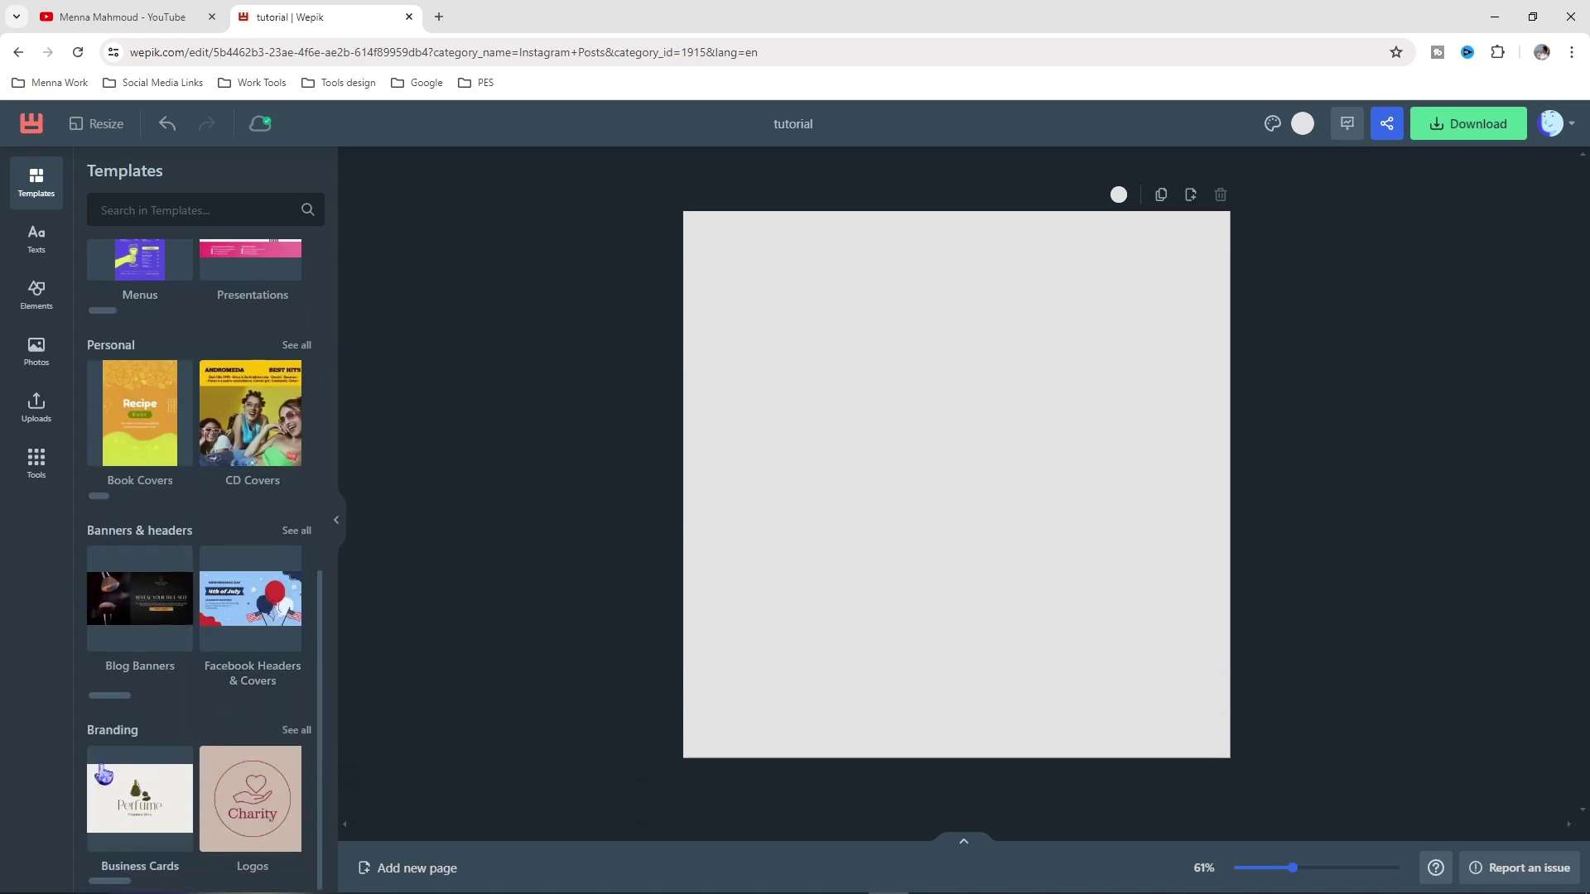
scroll(195, 712, up, 8)
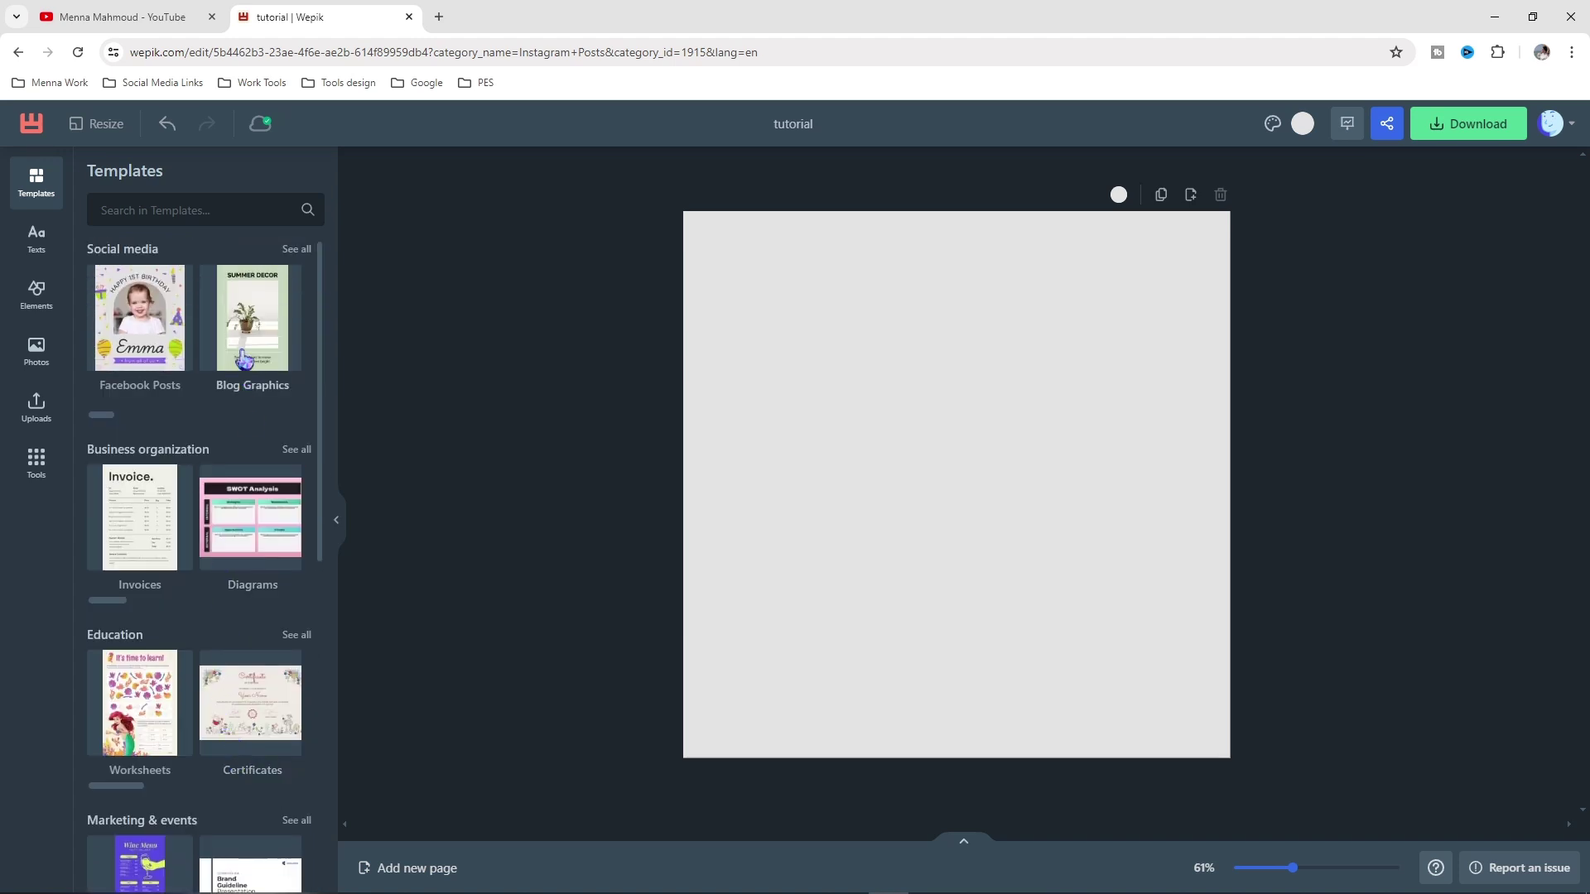
Show all Social media templates and look through the designs
click(299, 251)
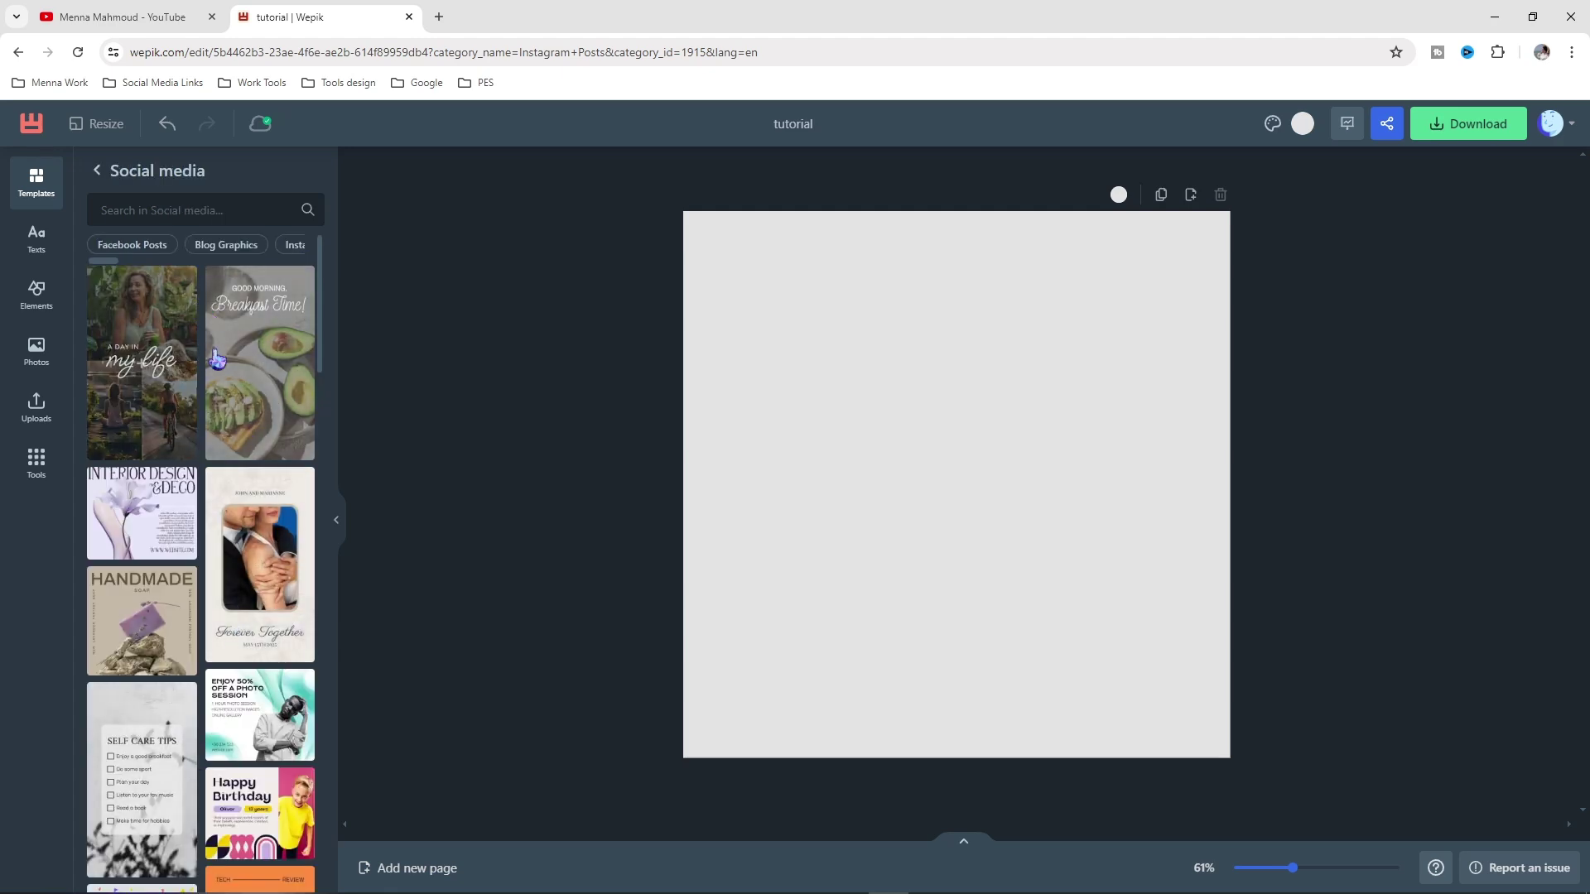
scroll(228, 444, down, 2)
scroll(227, 444, down, 7)
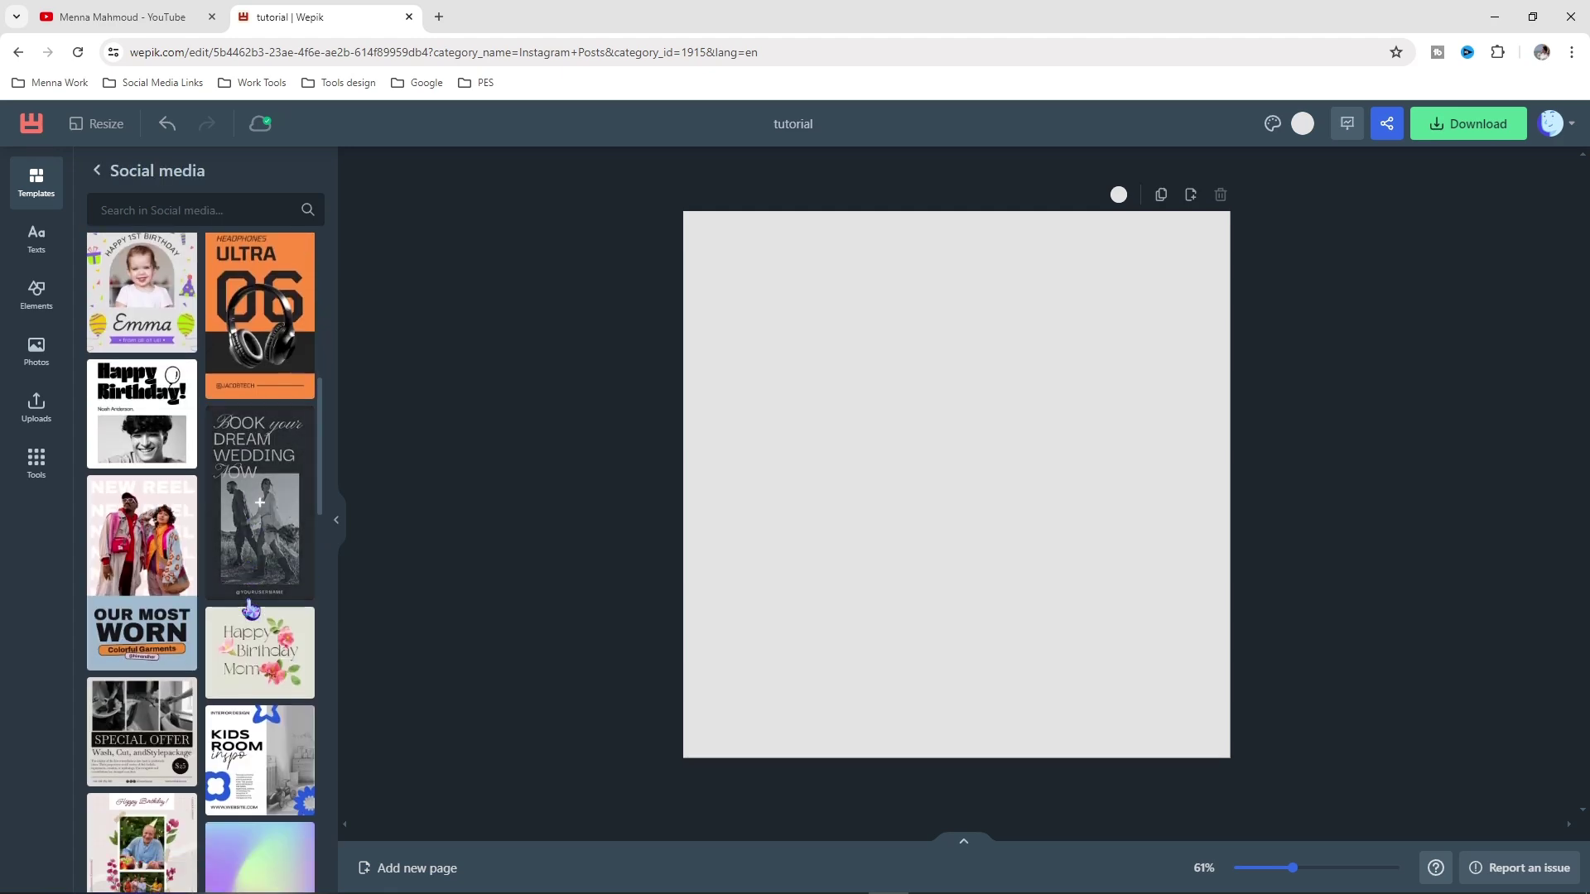
scroll(251, 610, down, 2)
scroll(231, 431, up, 12)
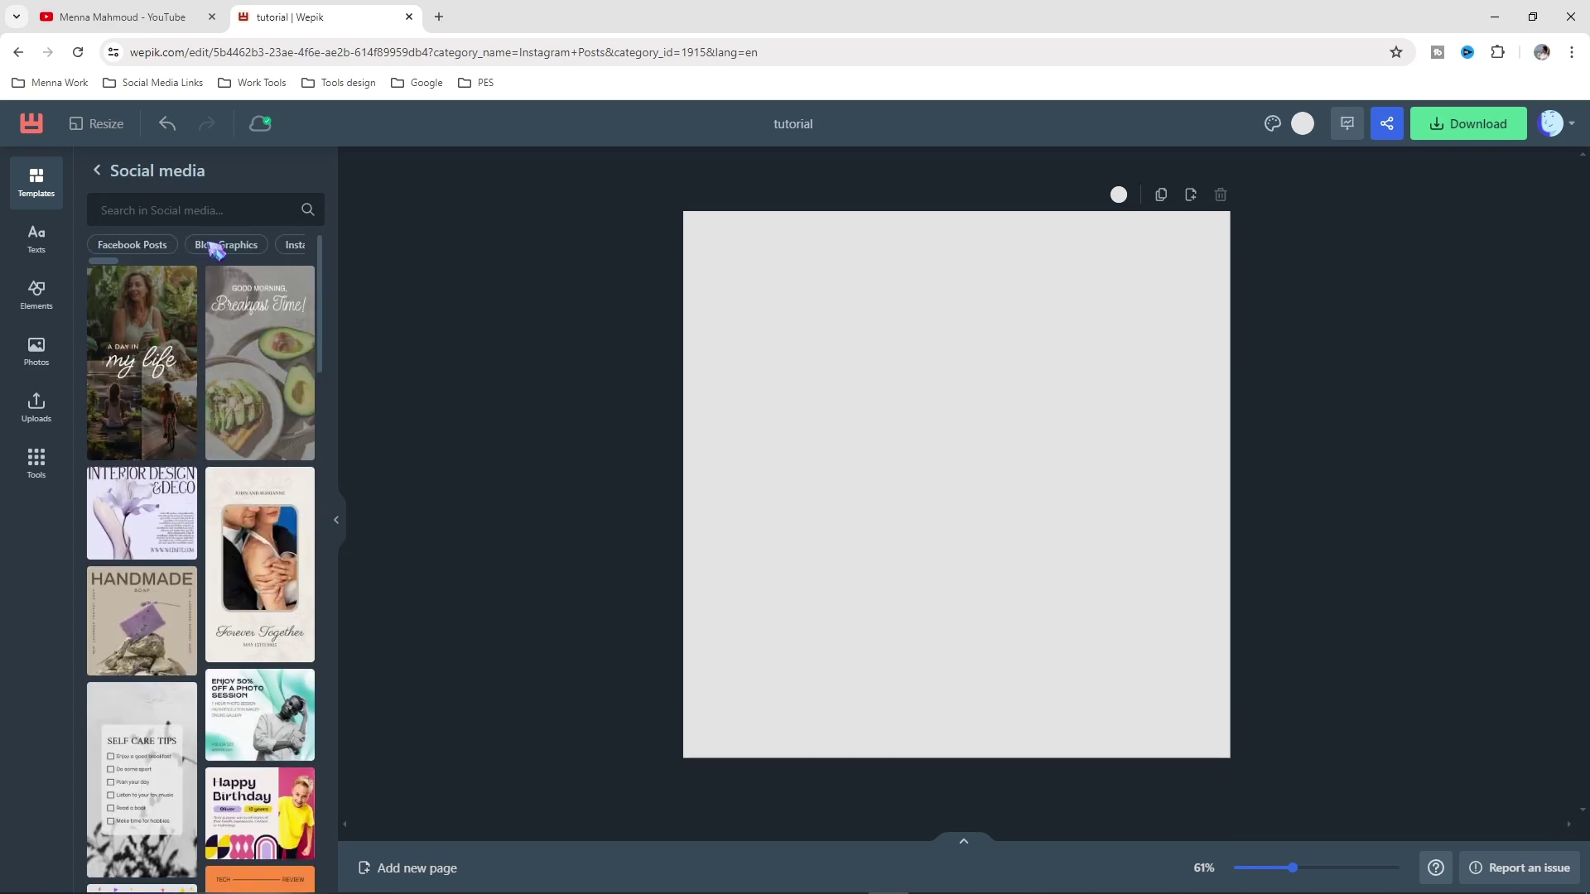
Search the Social media templates for "instagram post" and look through the resulting designs
click(203, 209)
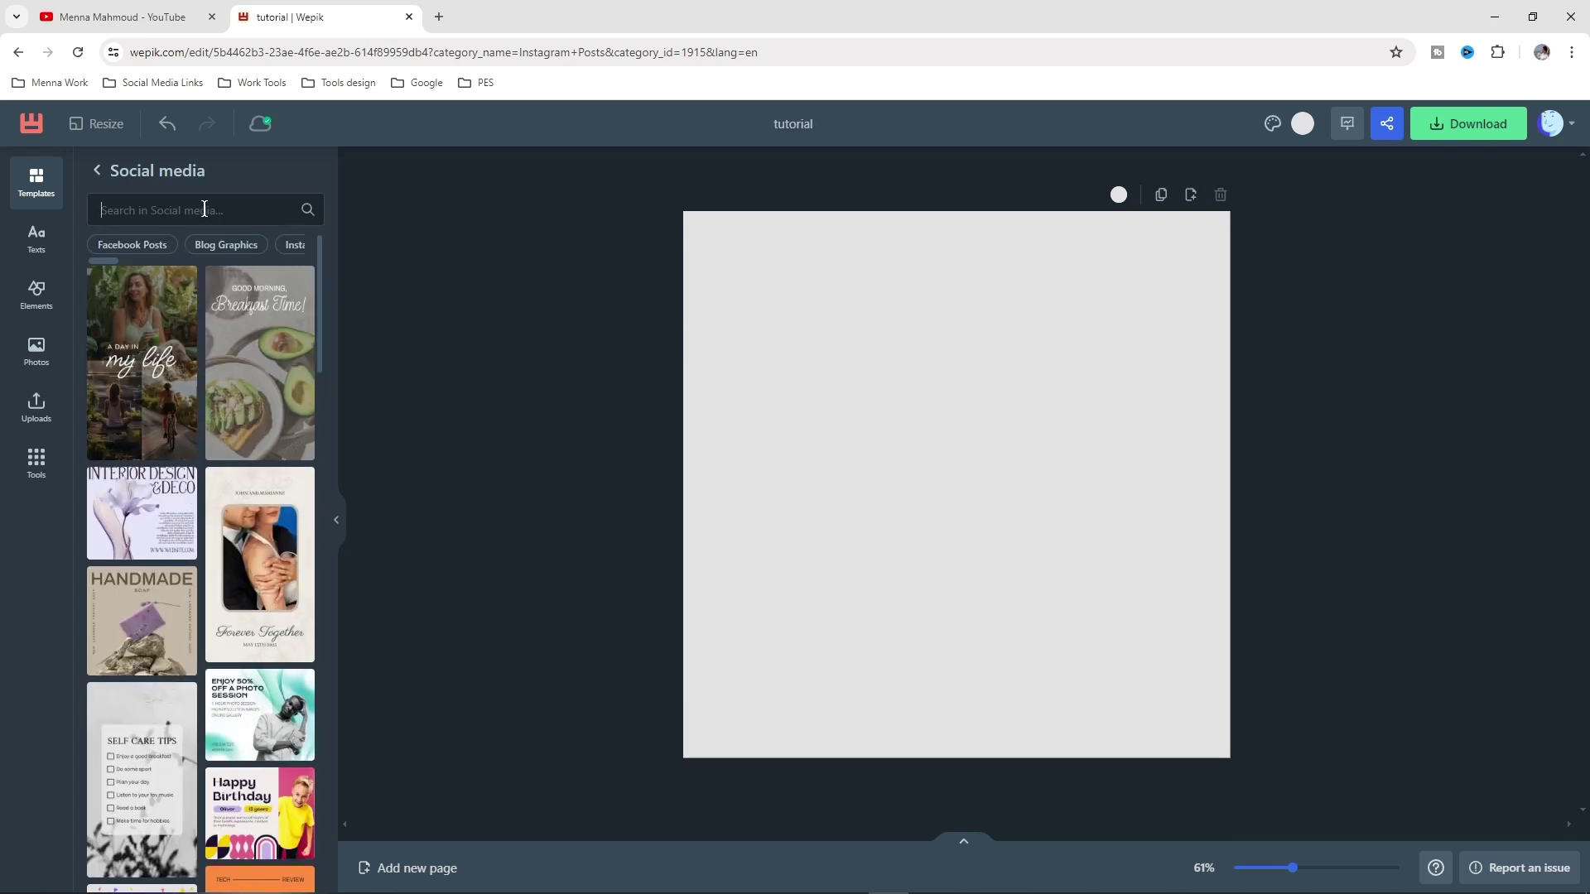
text(inst)
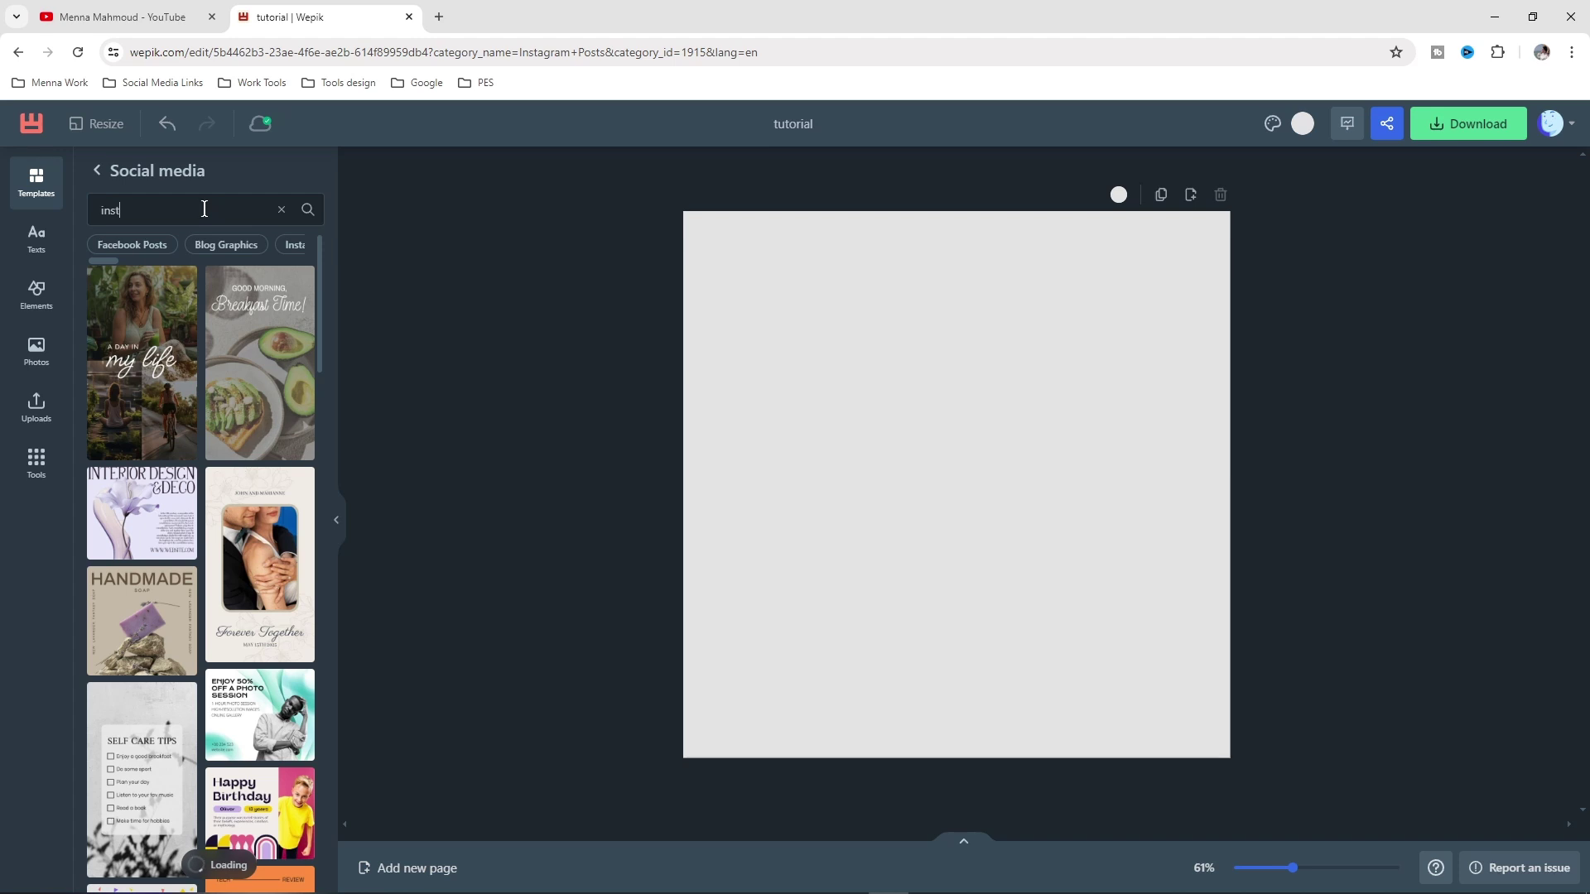
text(agram)
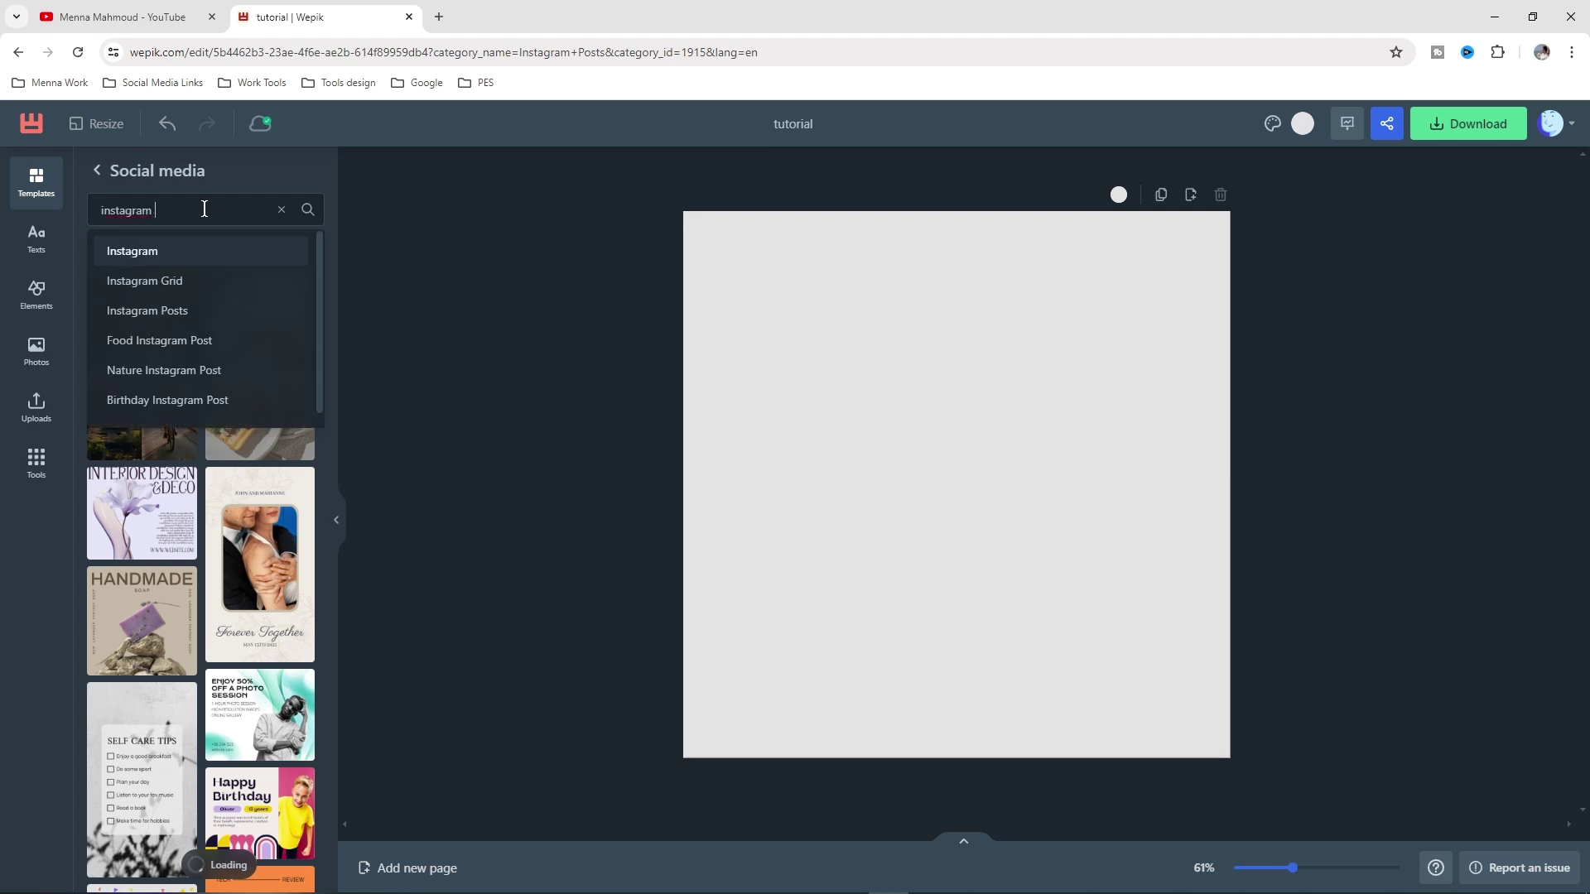
text( post)
key(Return)
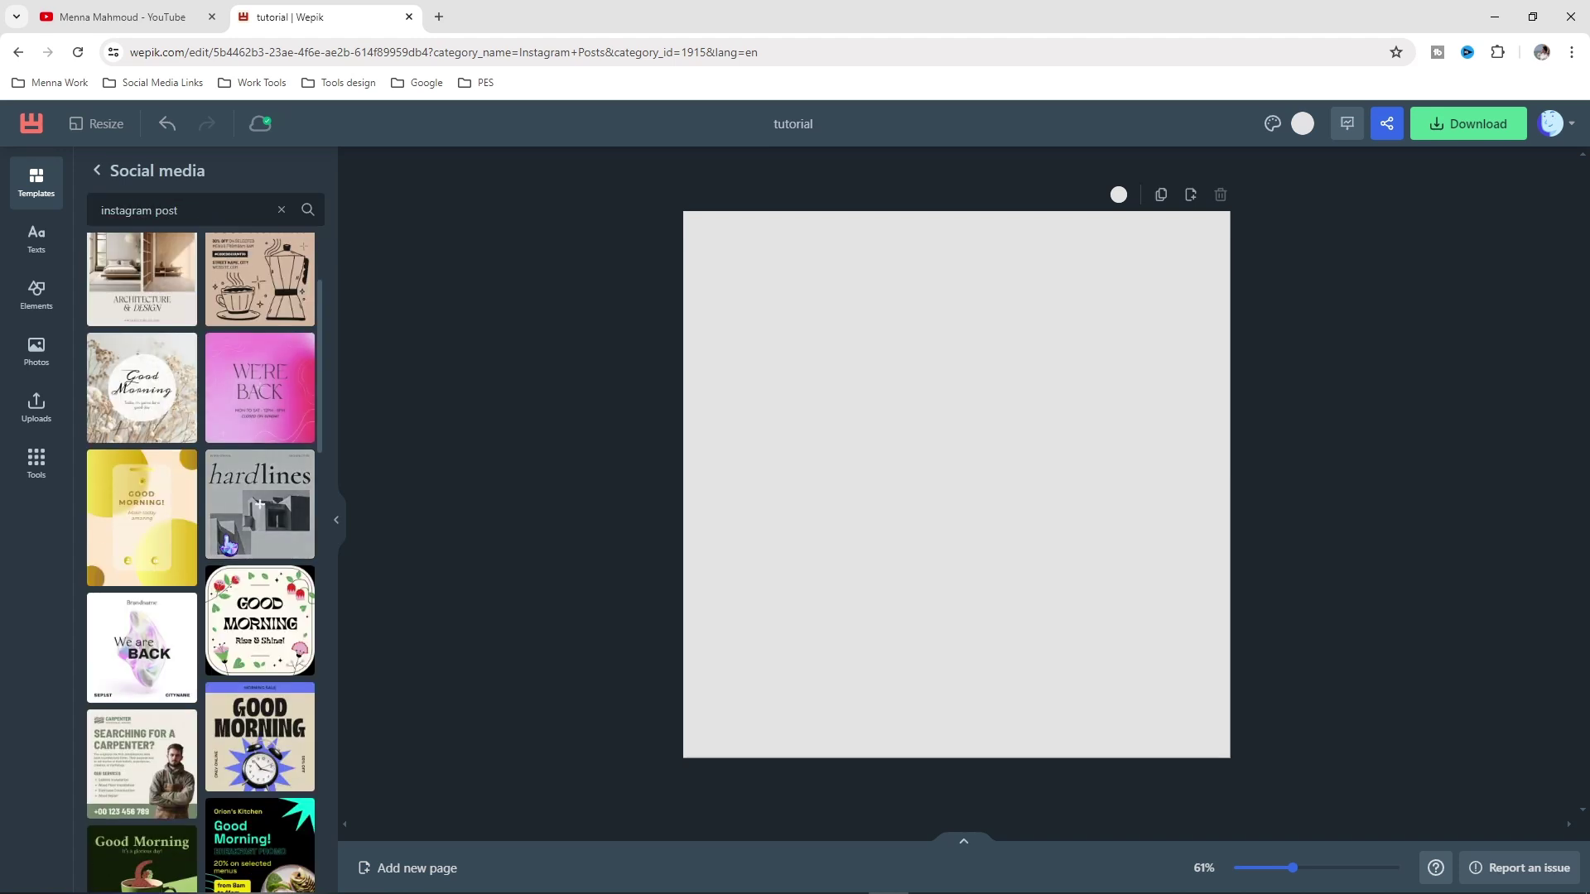
scroll(244, 630, down, 4)
scroll(246, 631, down, 6)
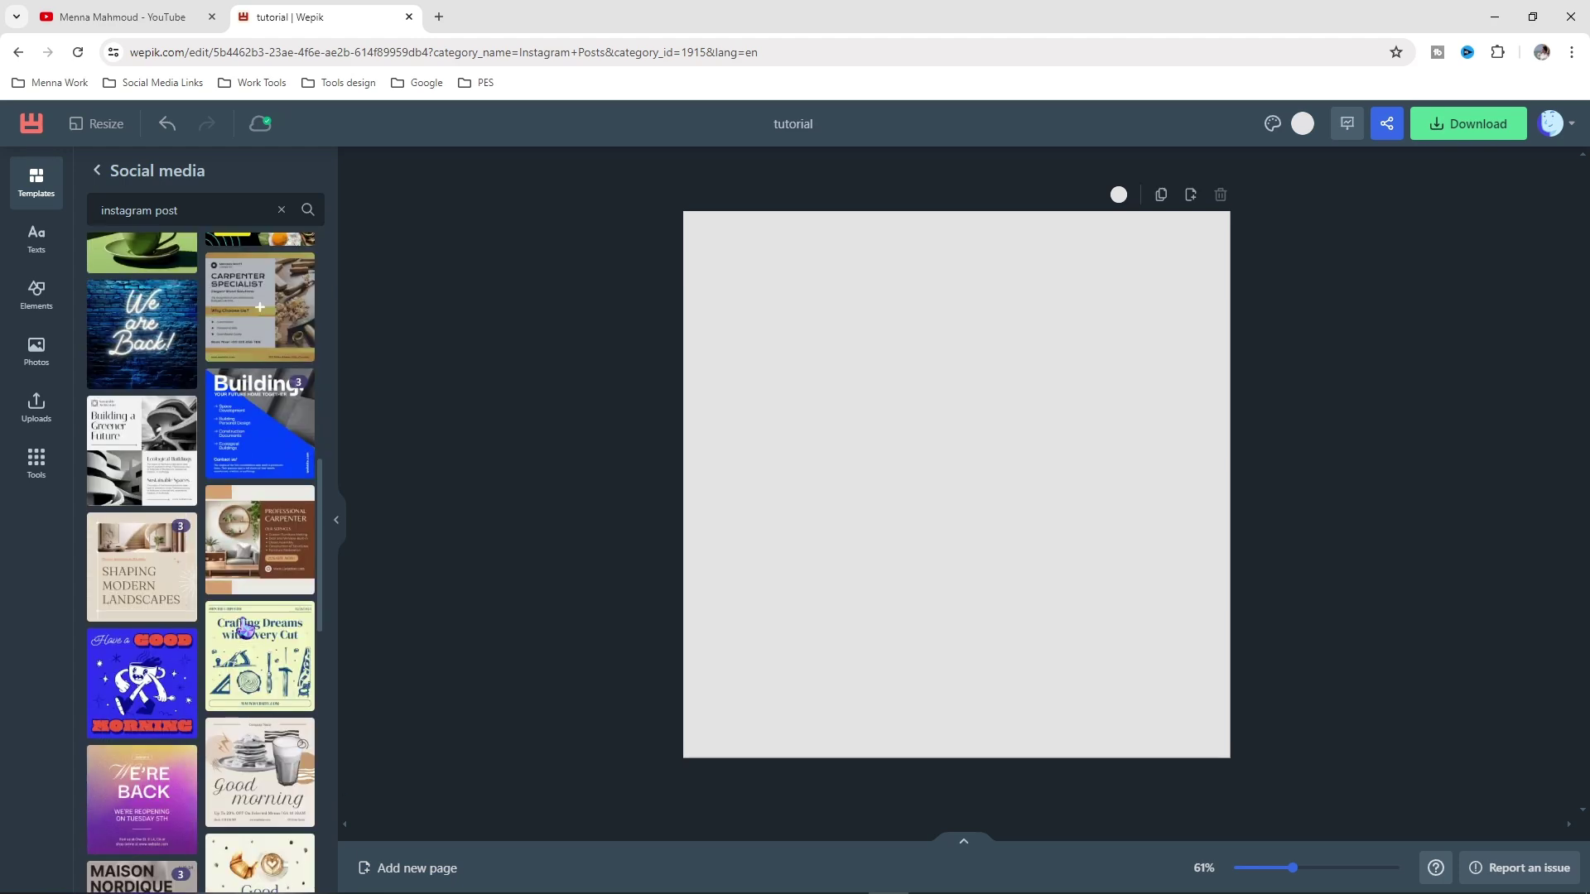
scroll(249, 627, up, 5)
scroll(252, 627, up, 7)
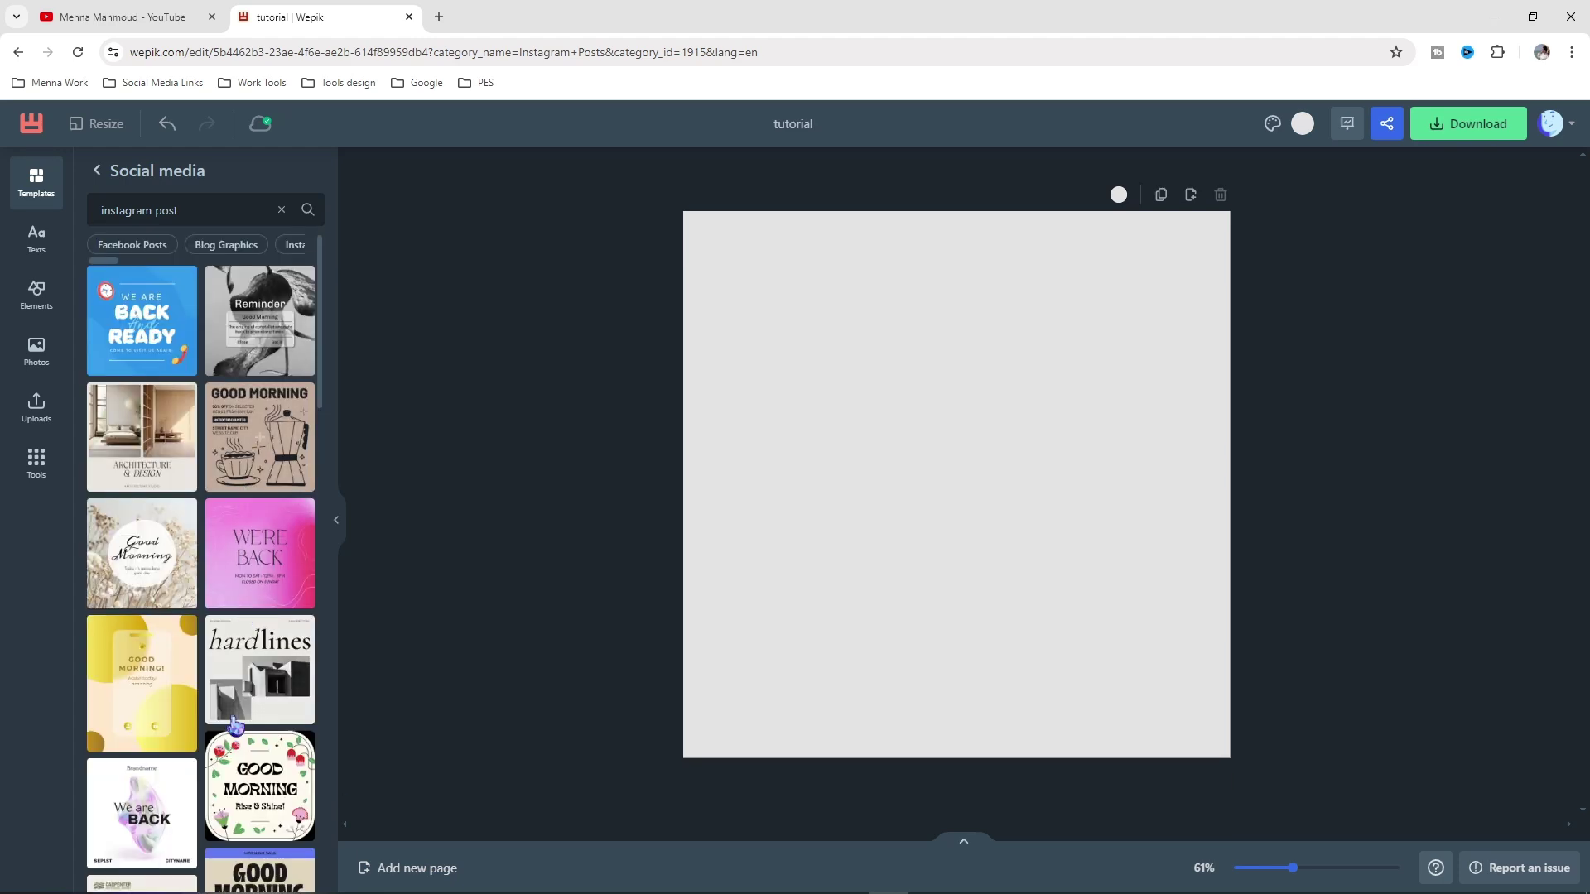
Apply the beige Good Morning coffee template to the page and undo it
click(259, 459)
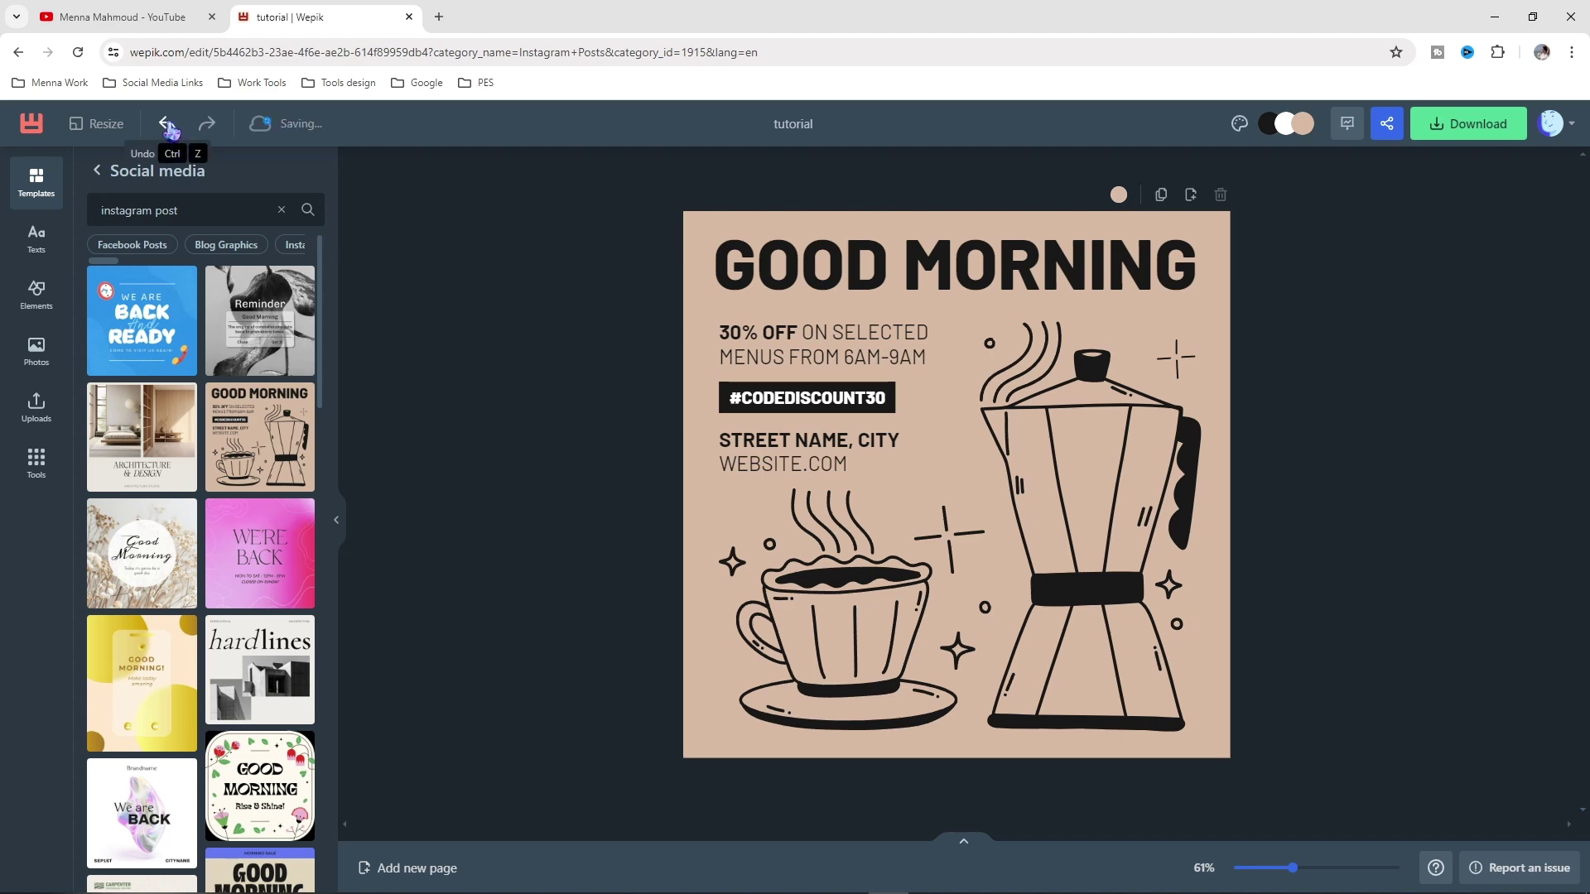
click(169, 128)
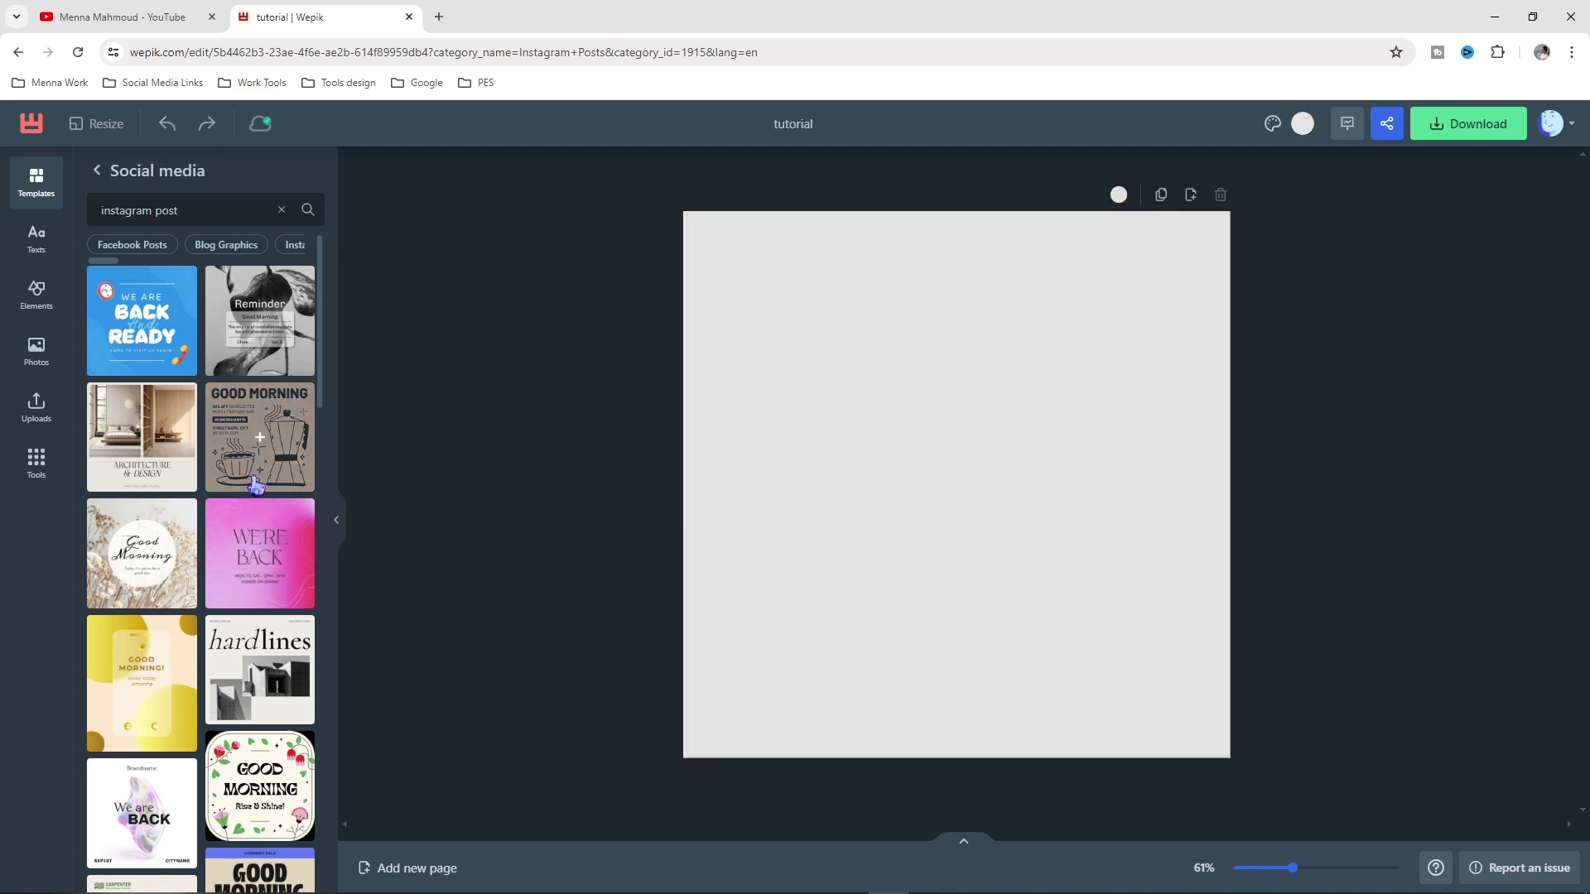
Apply the floral Good Morning template and select its background photo, heading text and white circle in turn
scroll(234, 596, down, 2)
scroll(234, 596, up, 2)
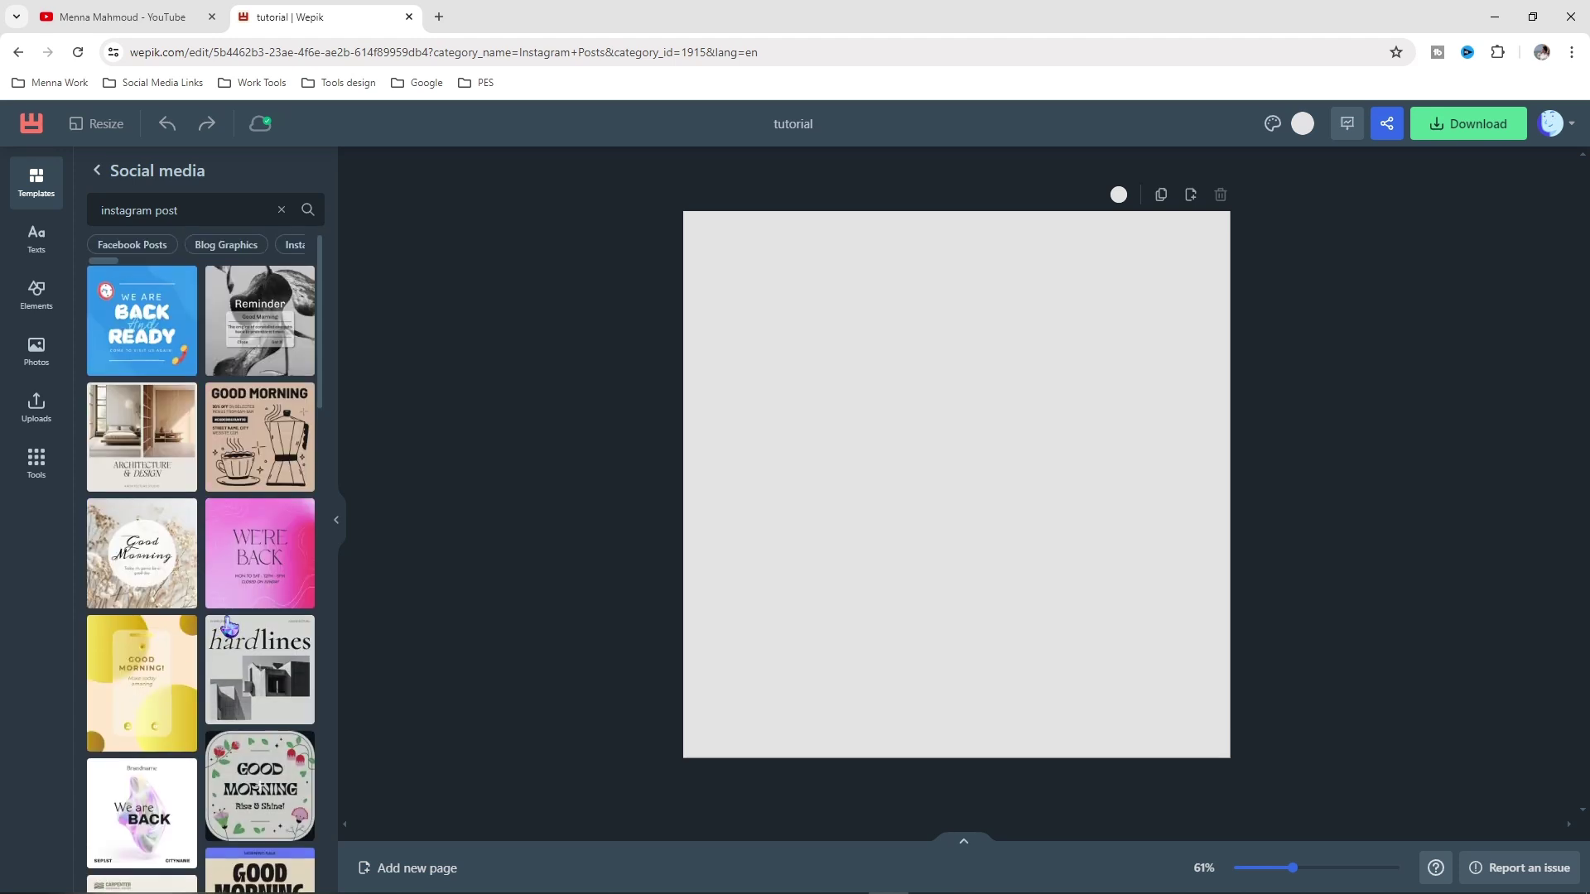
click(147, 566)
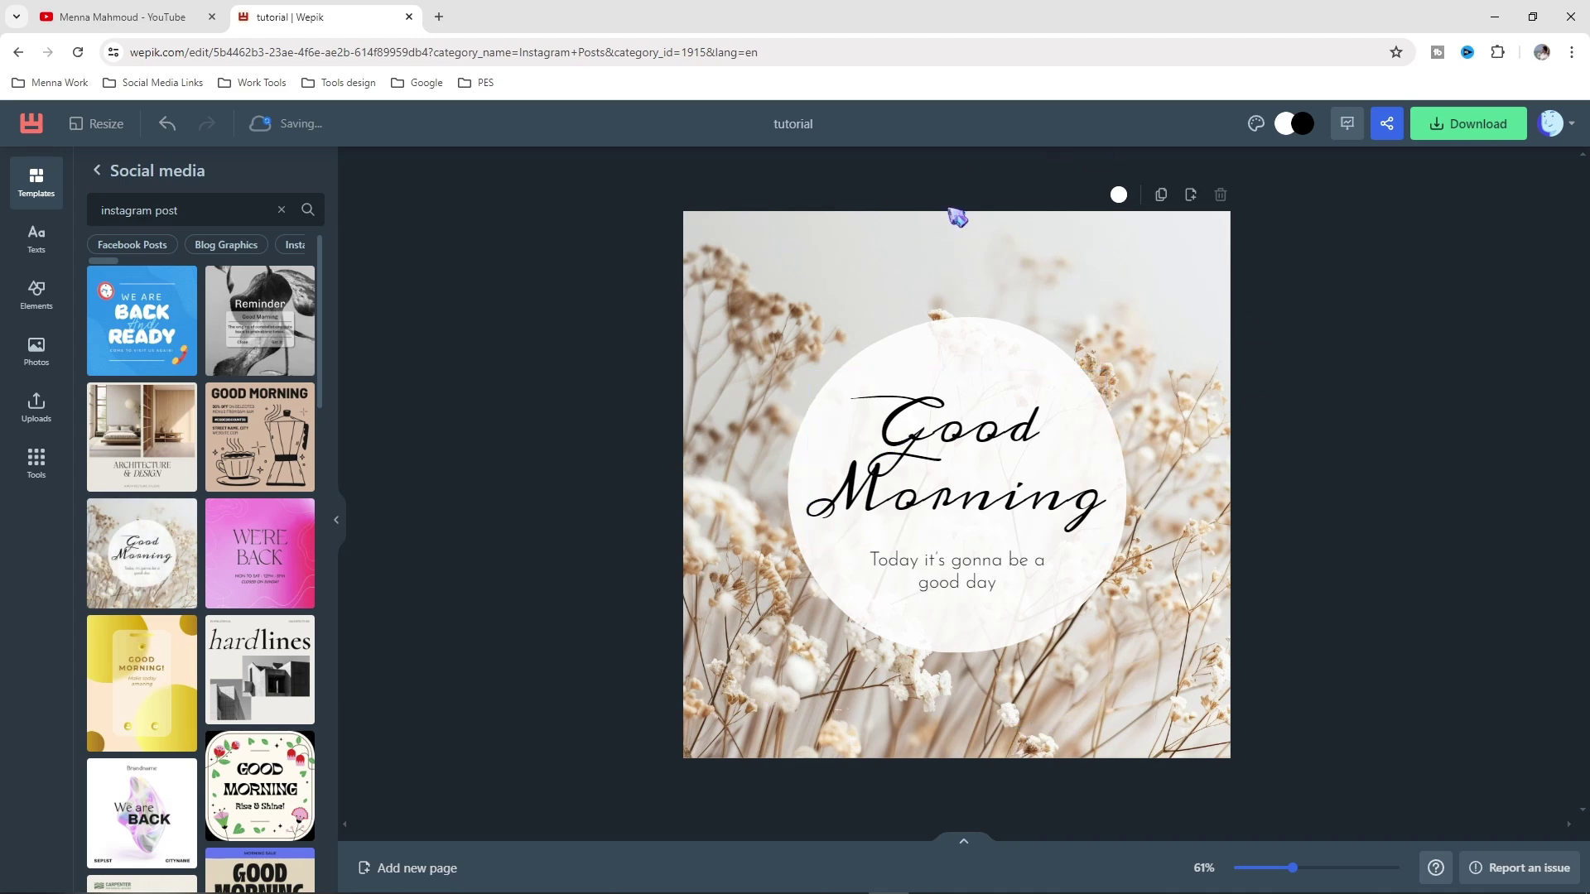
click(853, 256)
click(975, 437)
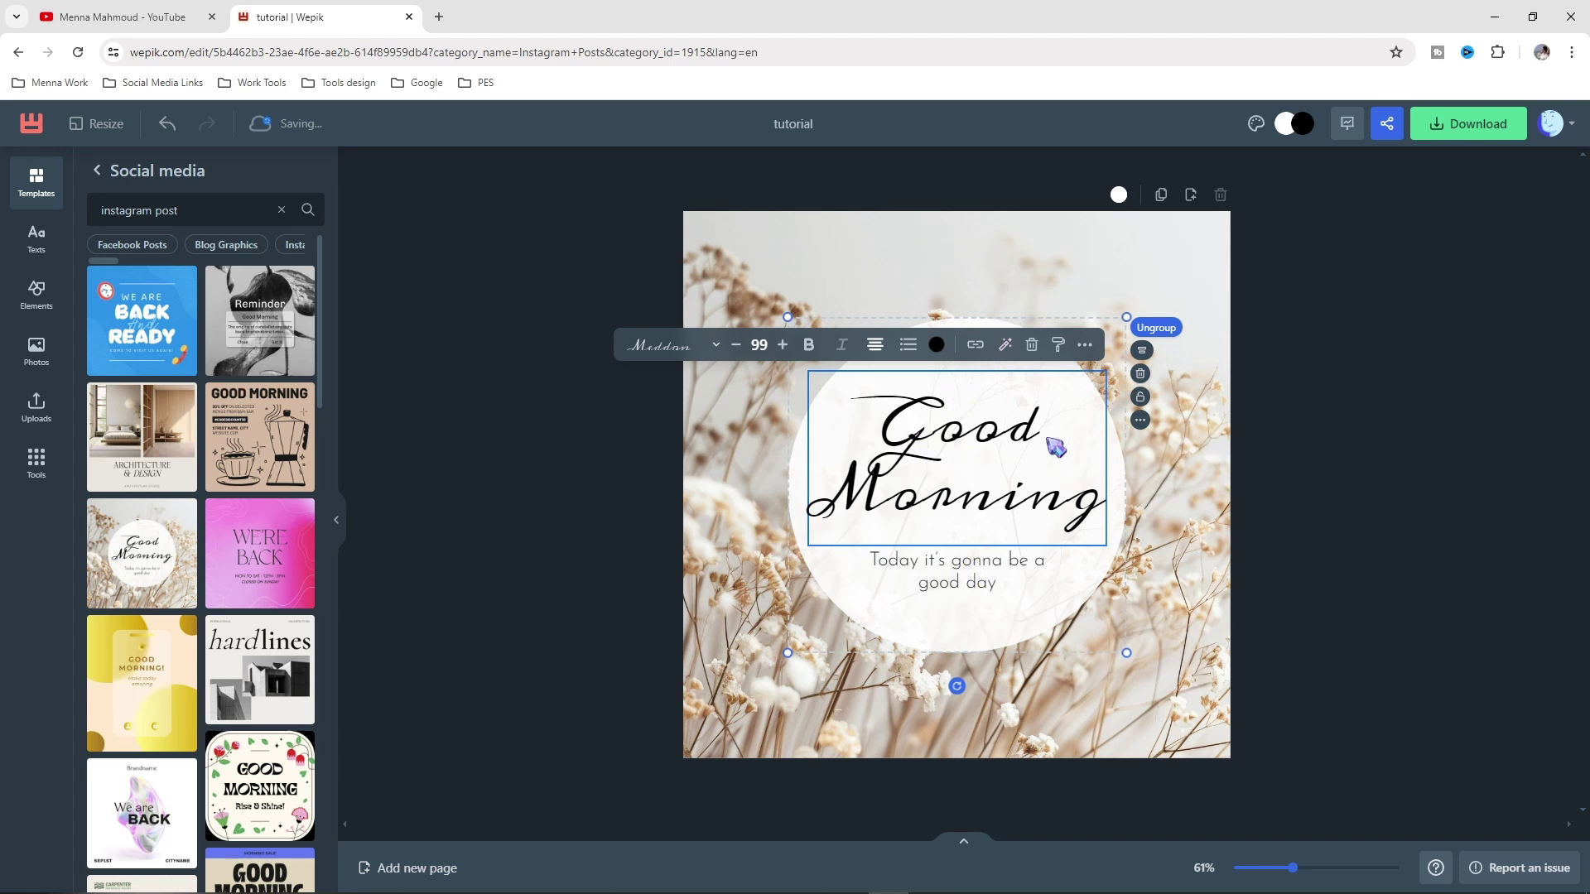
click(784, 475)
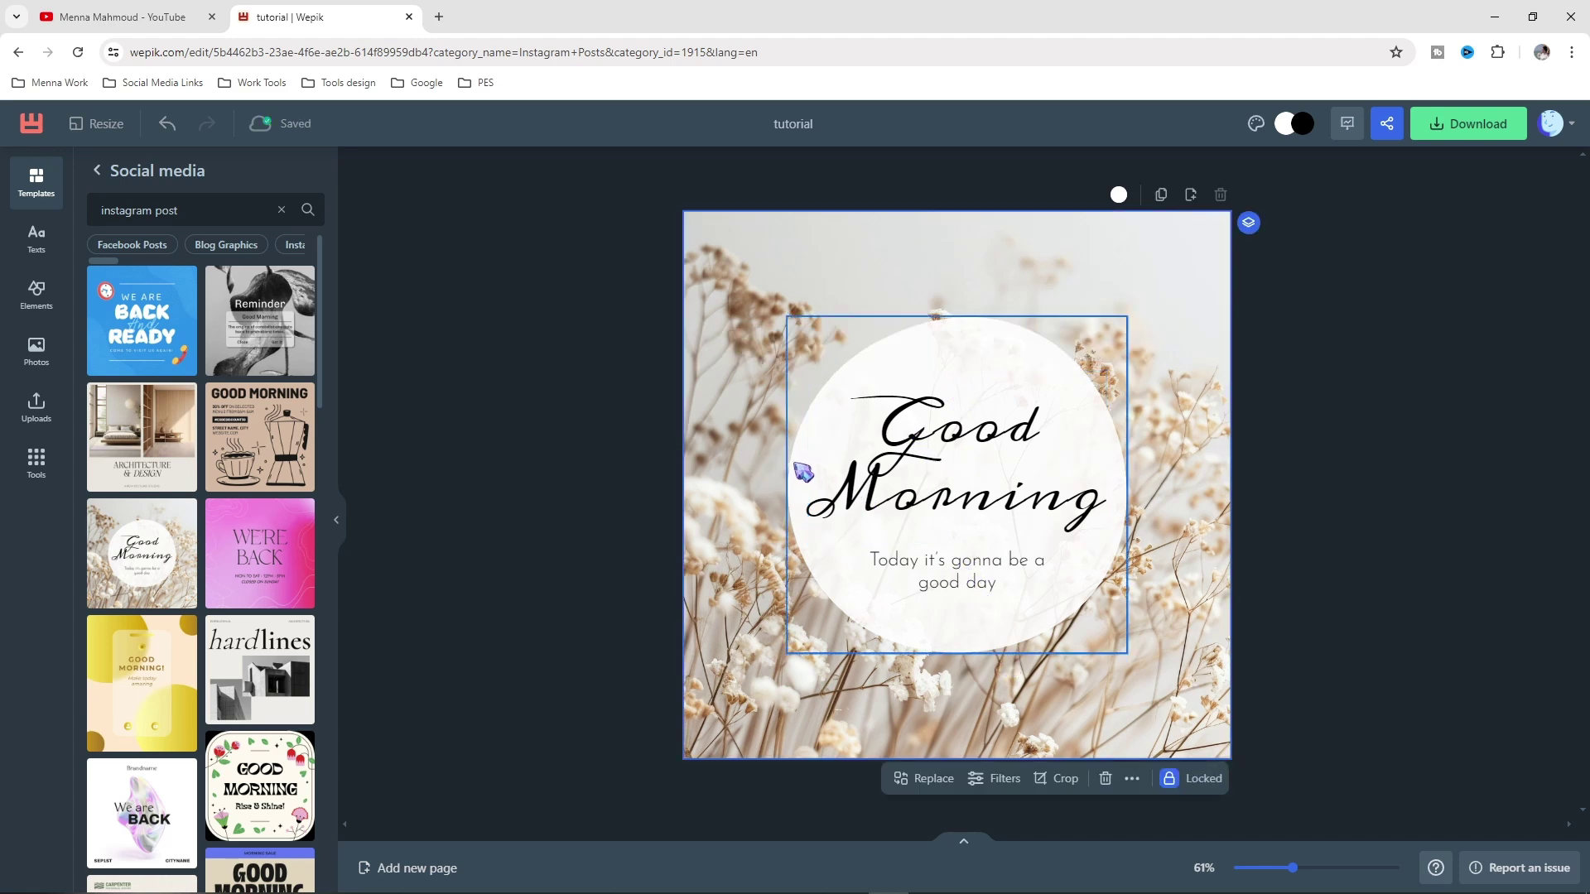
click(803, 473)
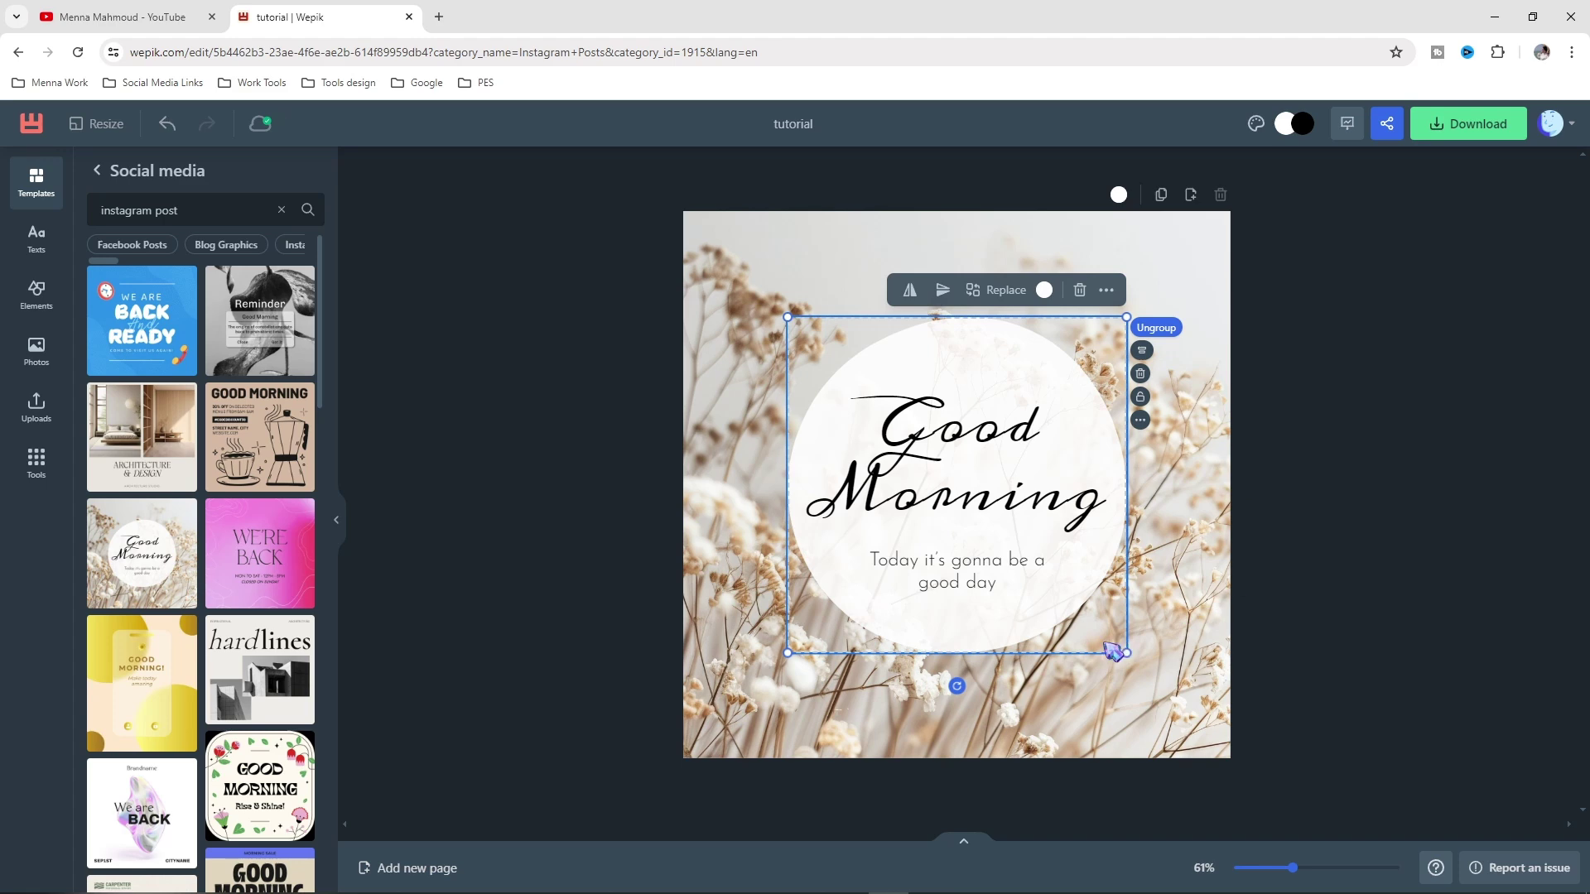
click(819, 273)
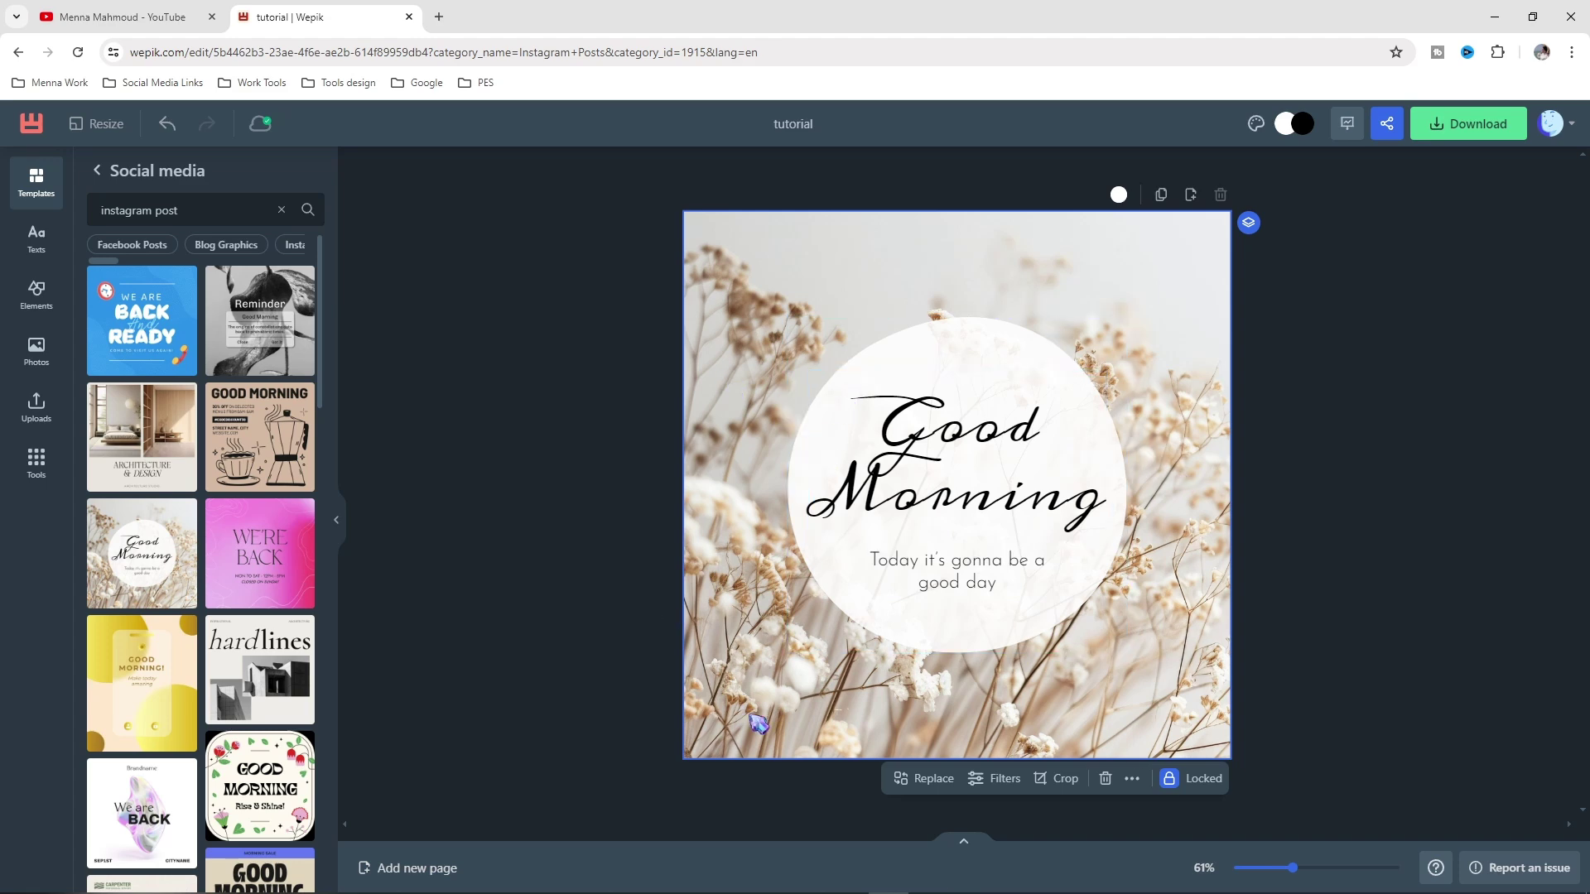
Add a blank second page to the project and collapse the page thumbnails
click(410, 868)
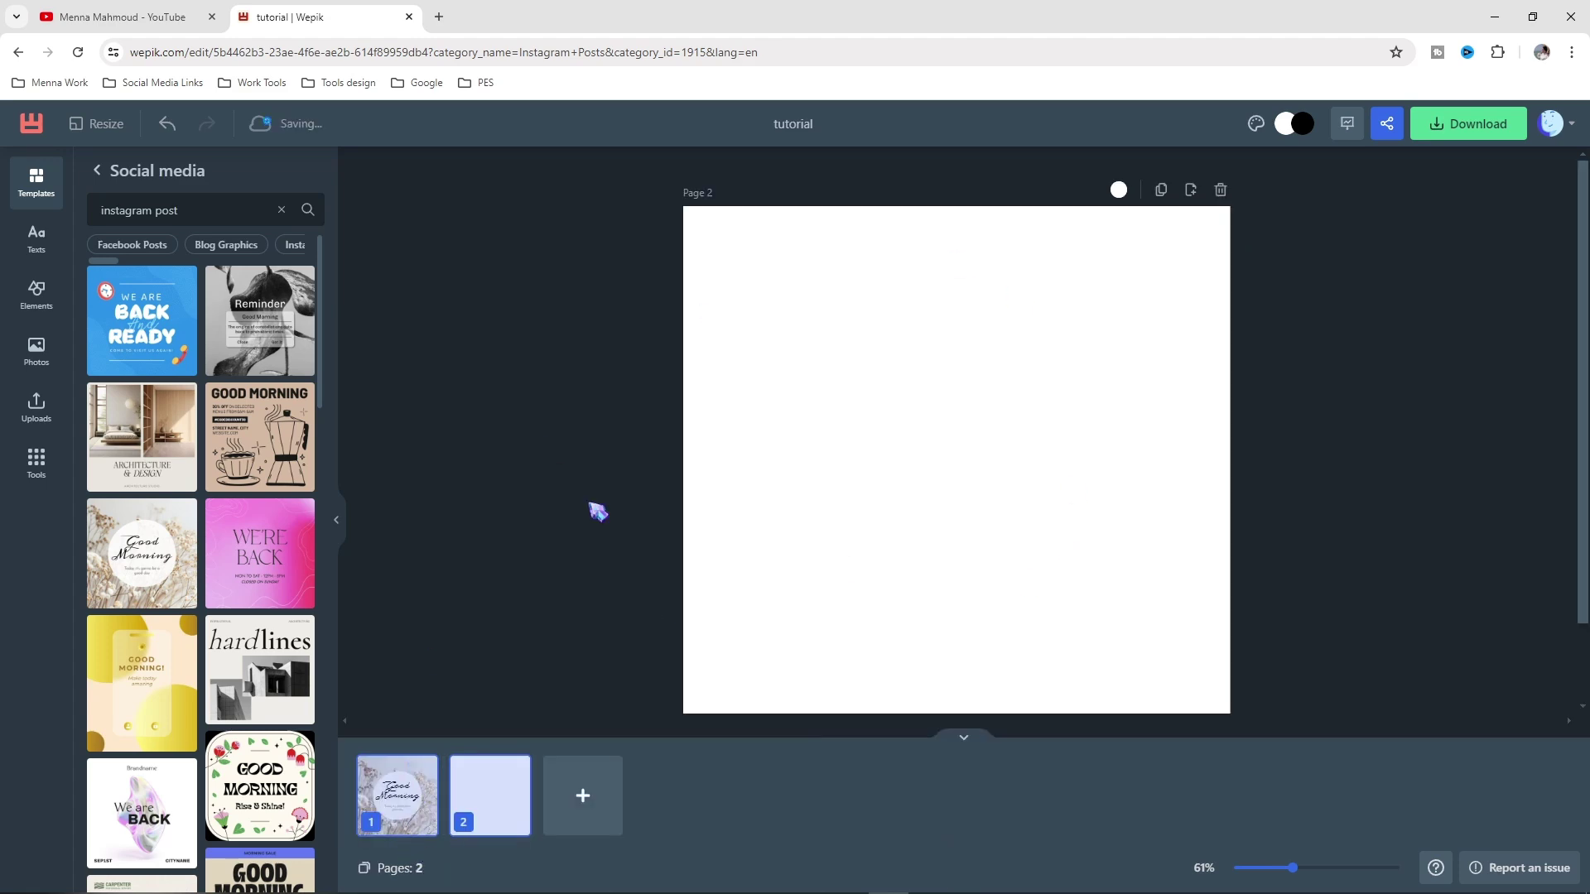
click(975, 745)
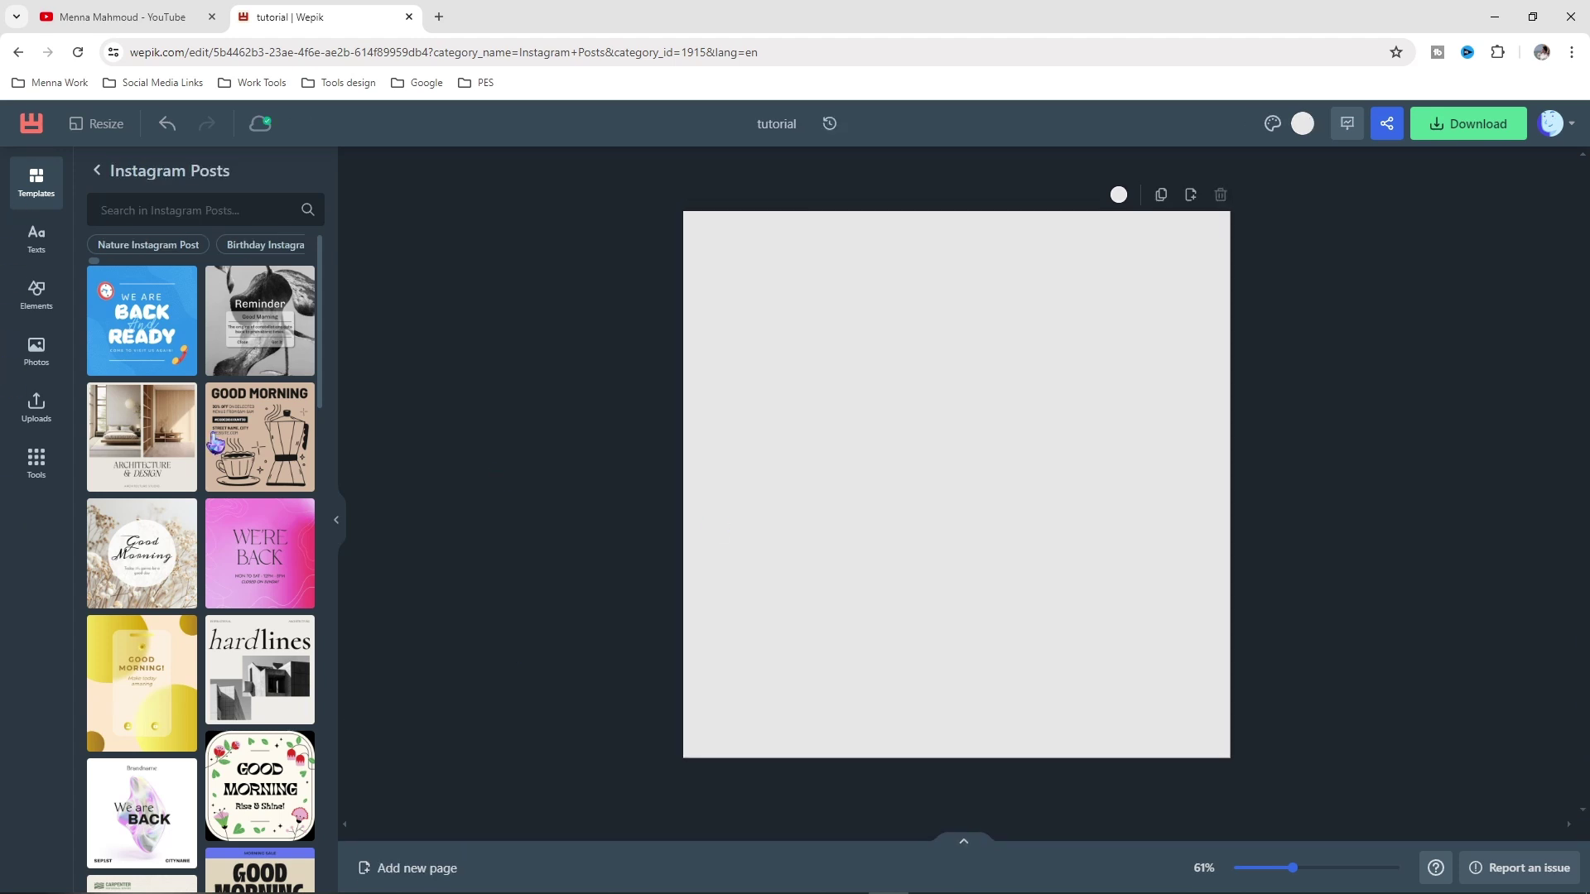
Add a heading text, move it near the top of the page and change its wording to "New Video"
click(37, 249)
click(176, 257)
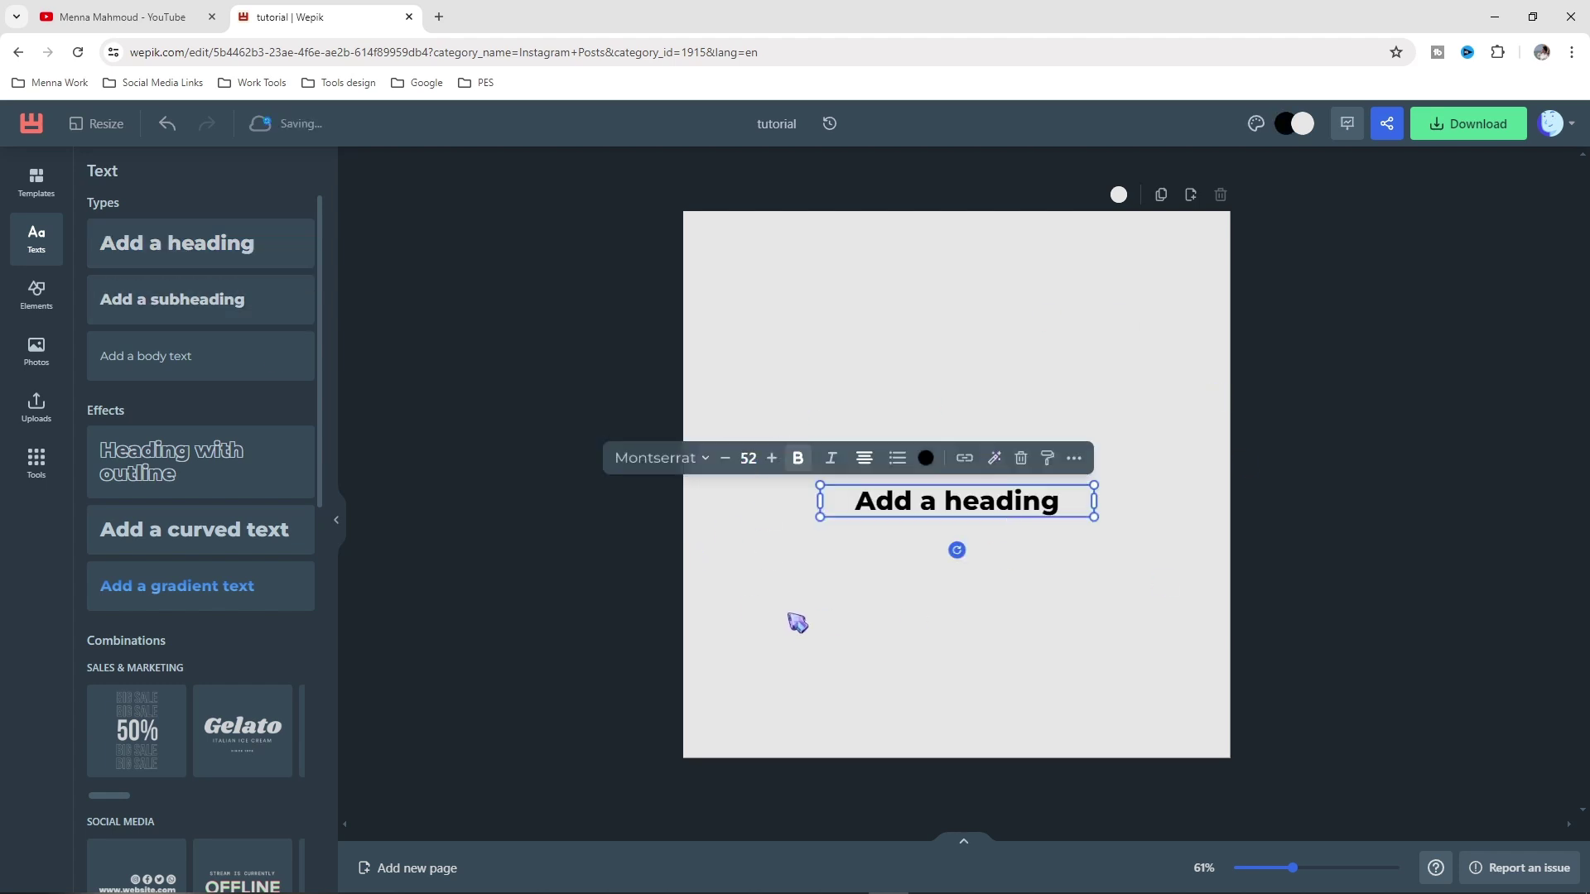
drag(914, 504, 1003, 312)
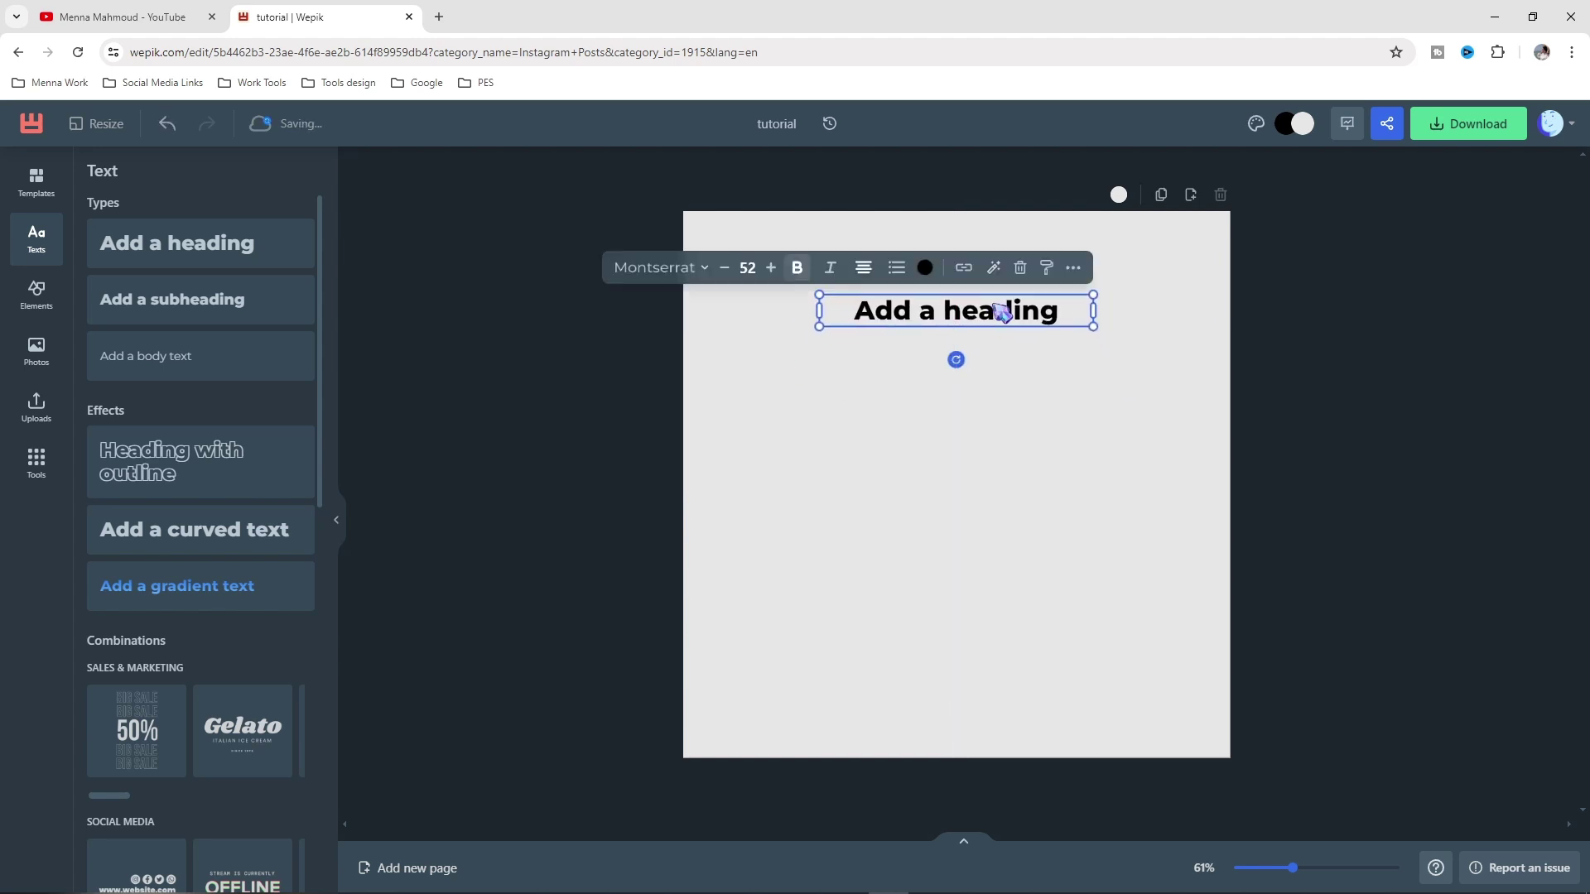
double_click(888, 310)
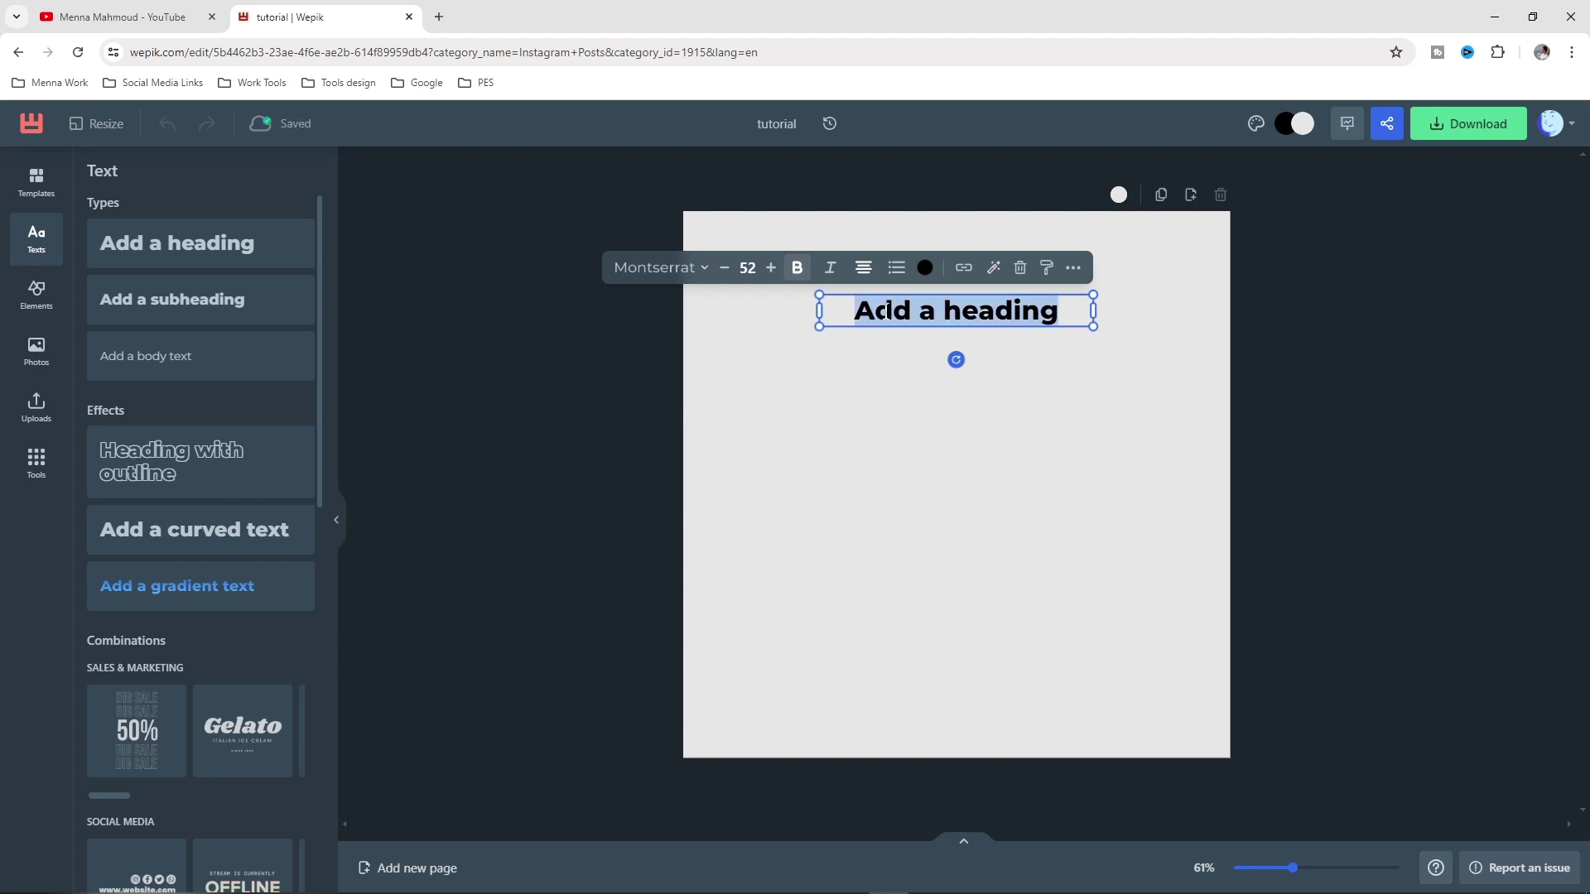
text(New )
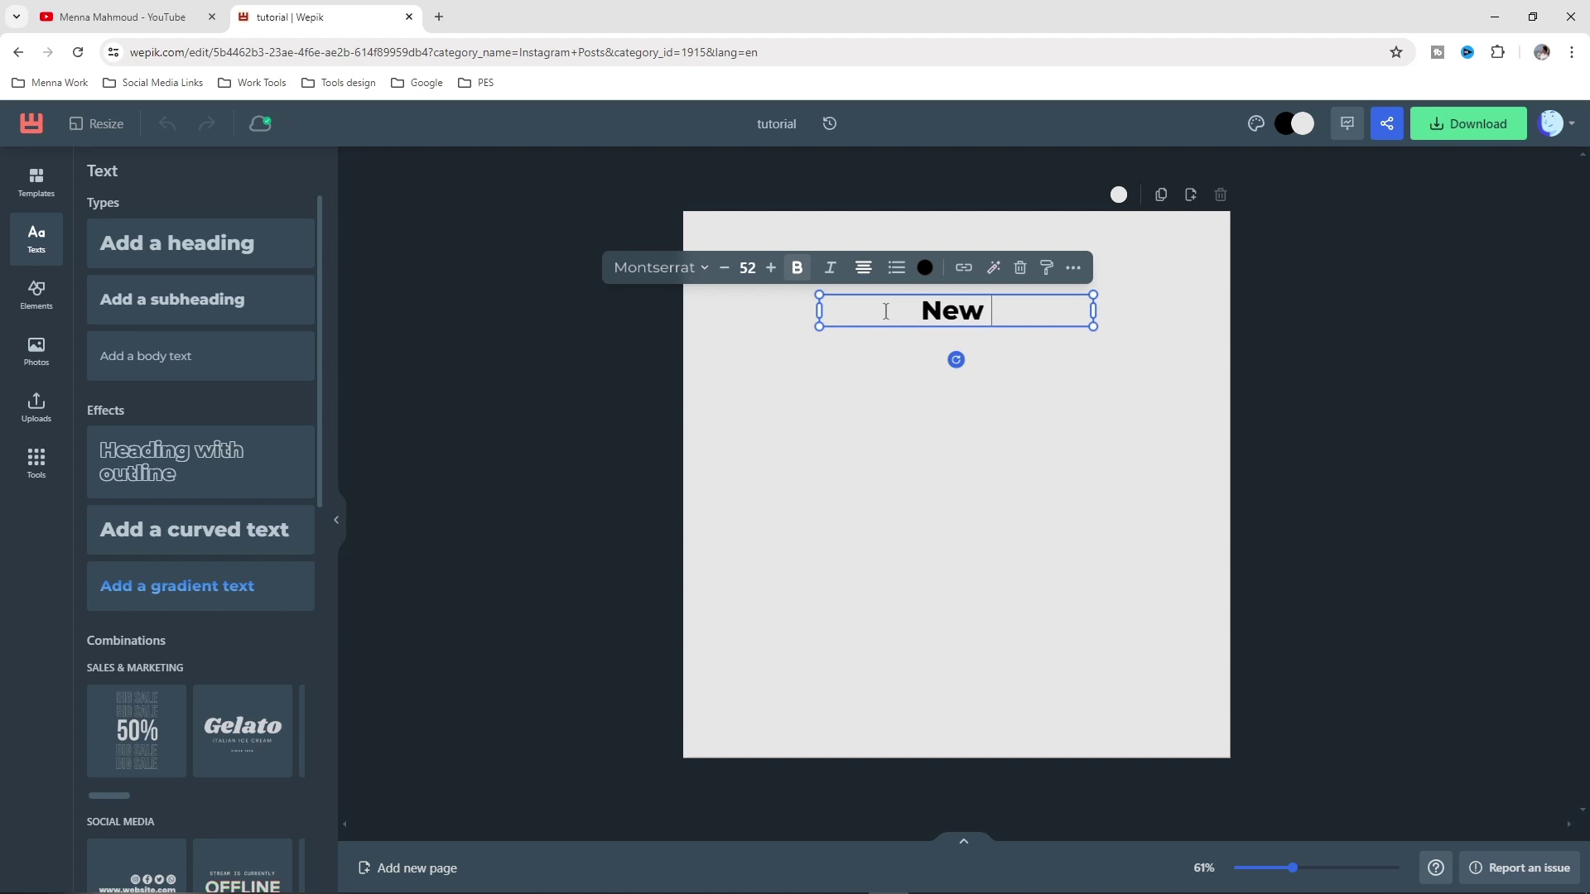
text(Video)
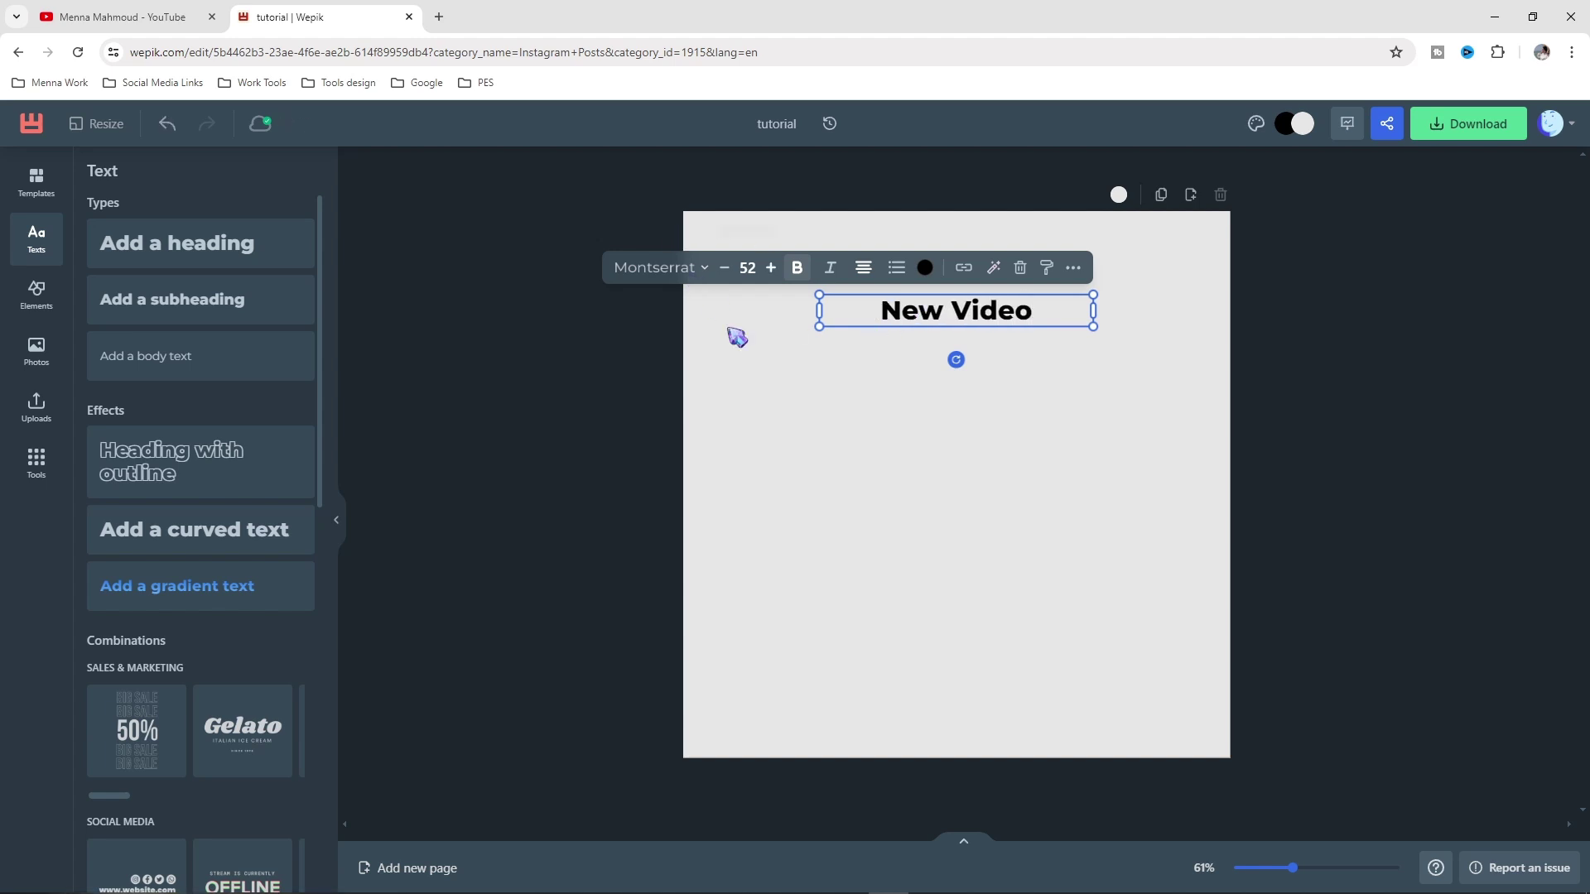
Browse the full font list and the featured fonts for the New Video heading
click(697, 278)
scroll(693, 461, down, 4)
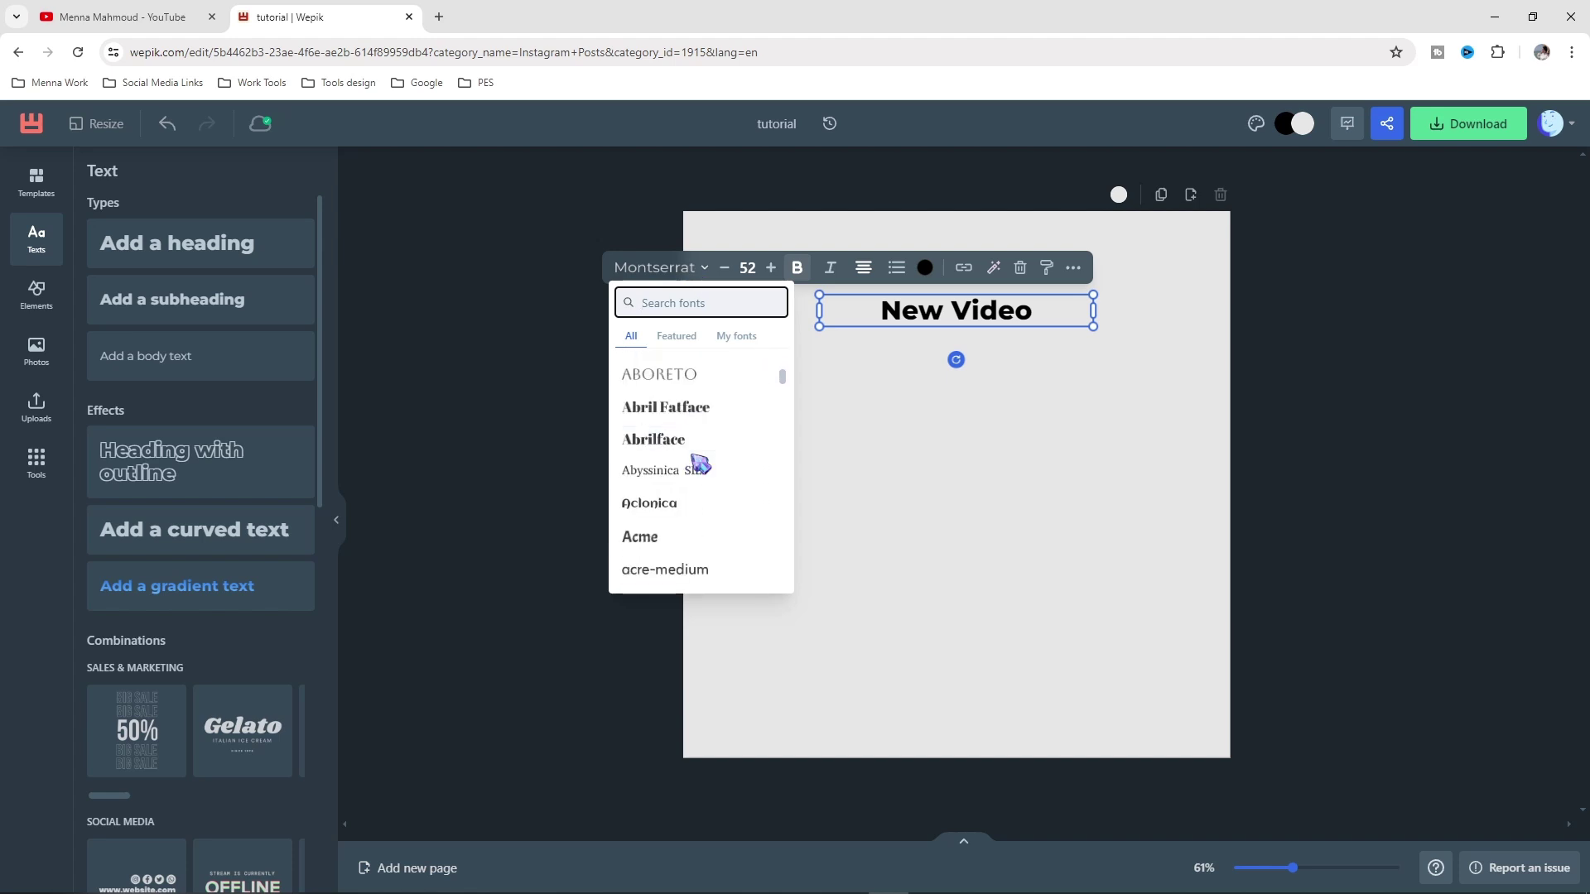
scroll(700, 466, down, 2)
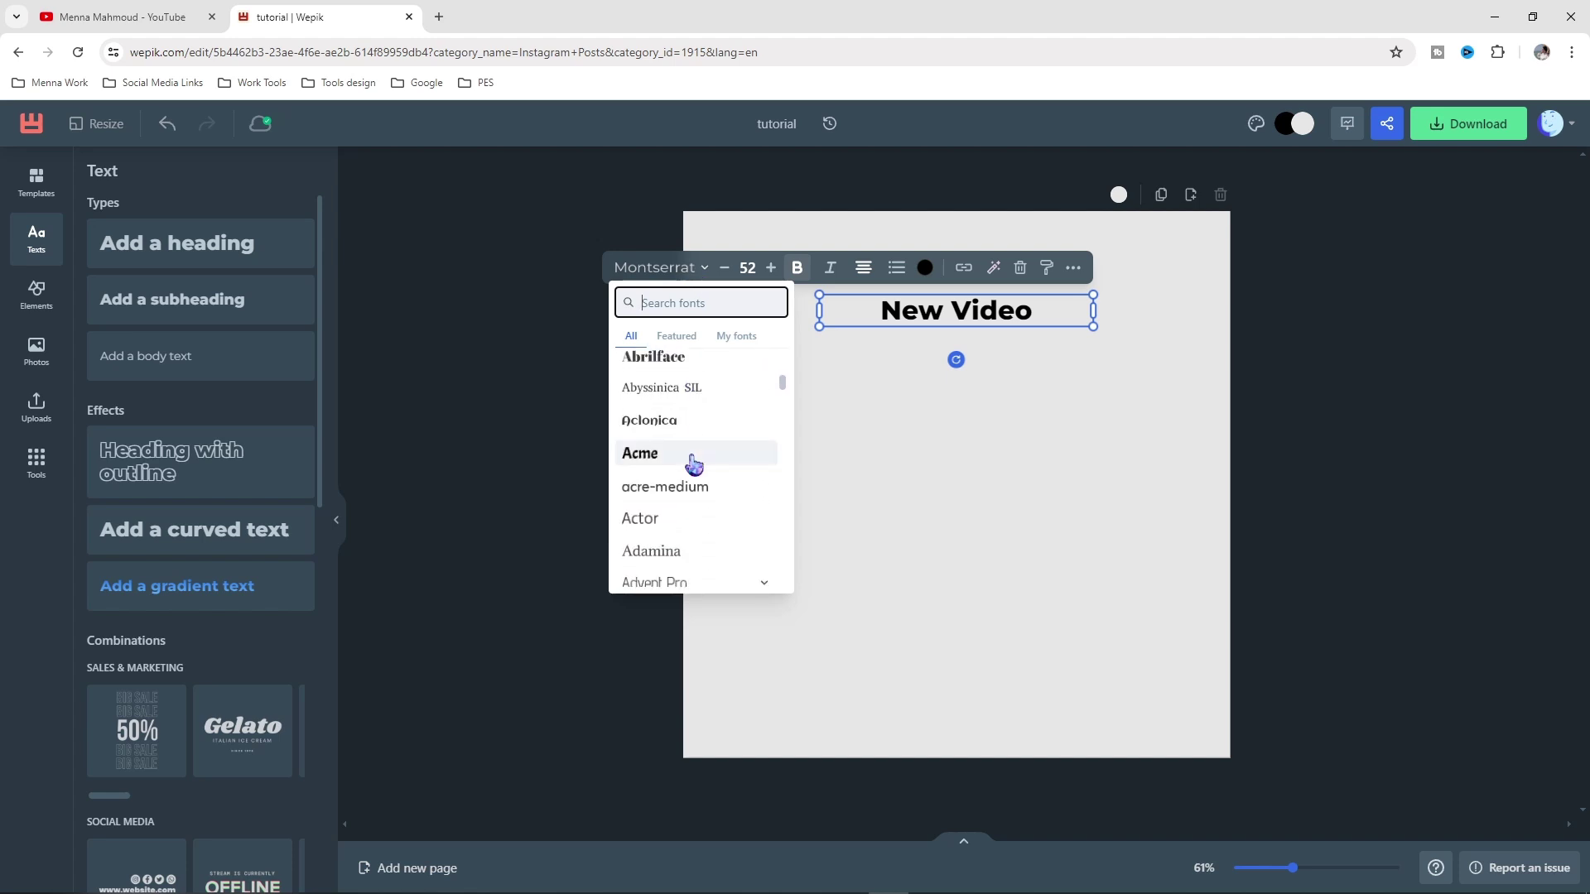
scroll(699, 394, up, 6)
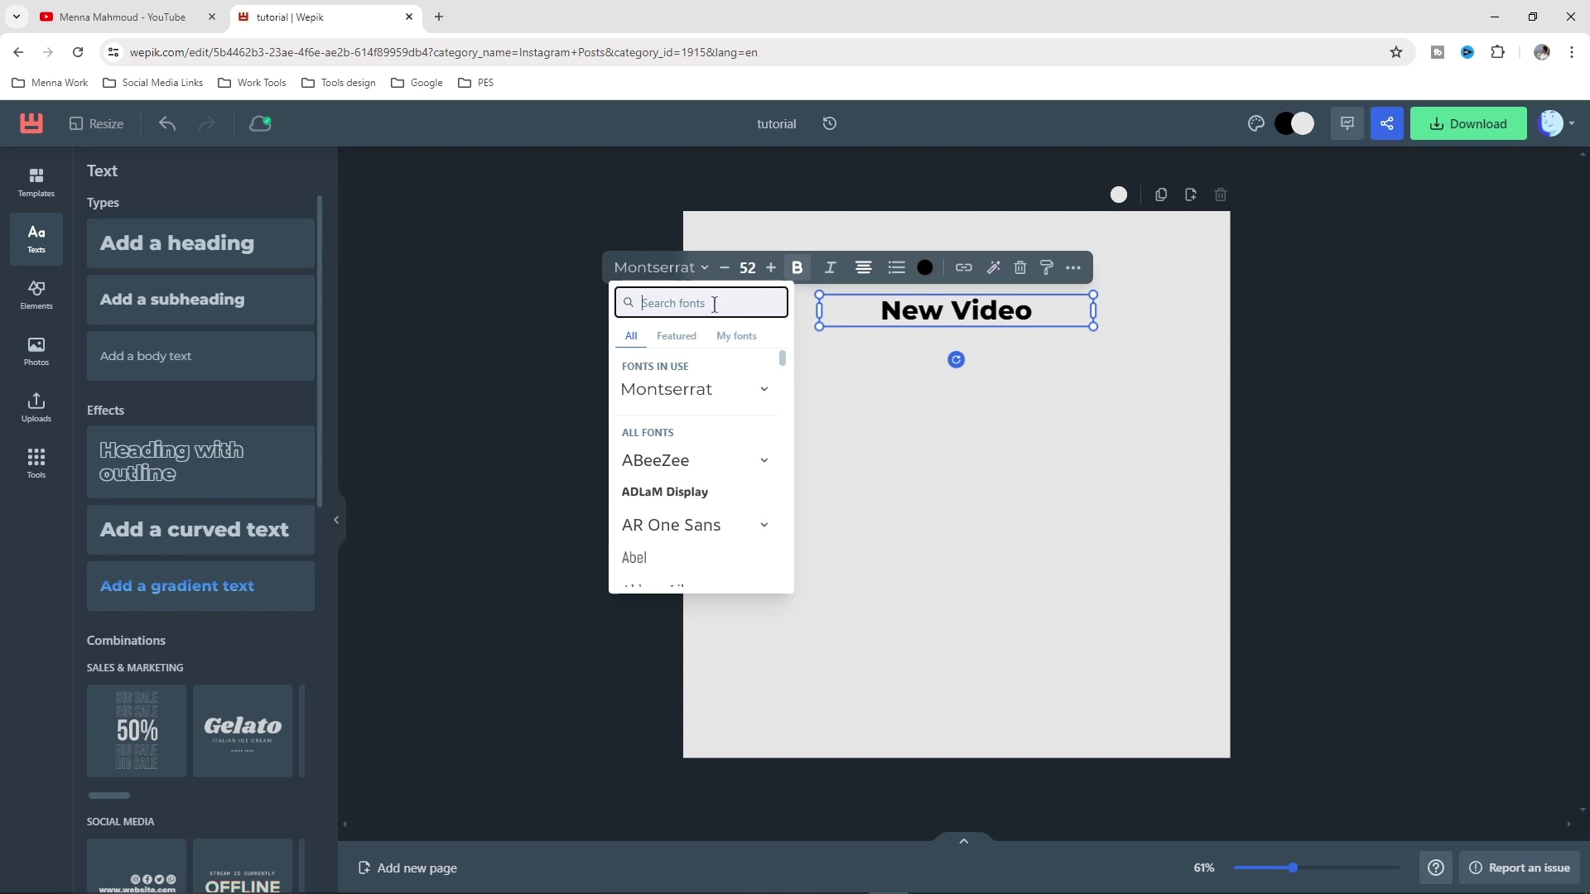
click(681, 339)
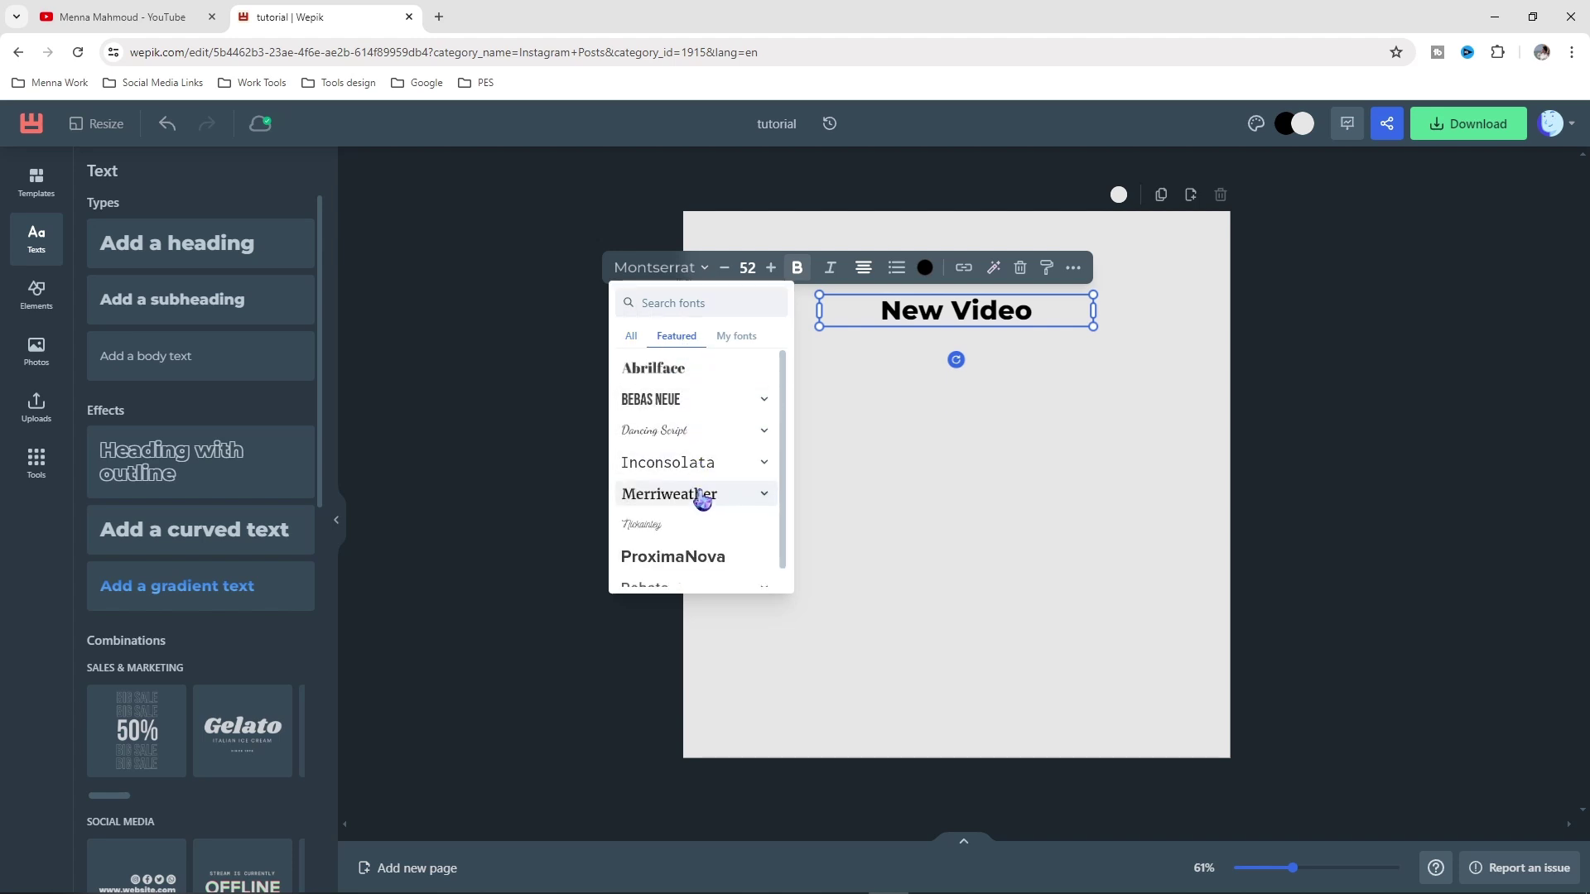
scroll(711, 529, down, 1)
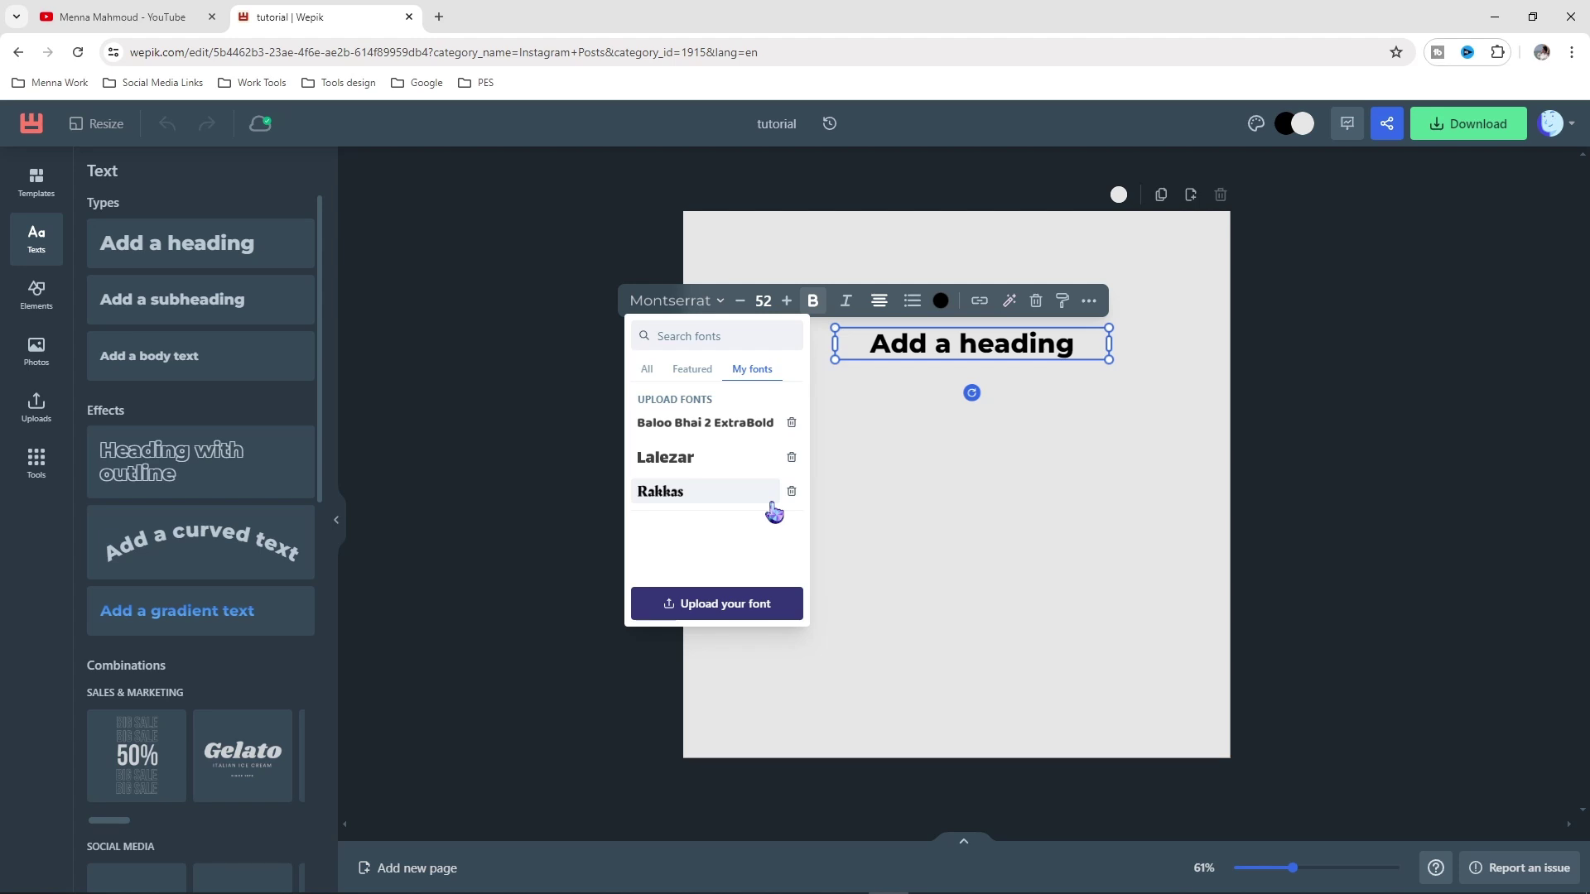
Upload the HONEY font file from the FONT 1 folder and set the heading's font to Baloo Bhai 2 ExtraBold
click(726, 606)
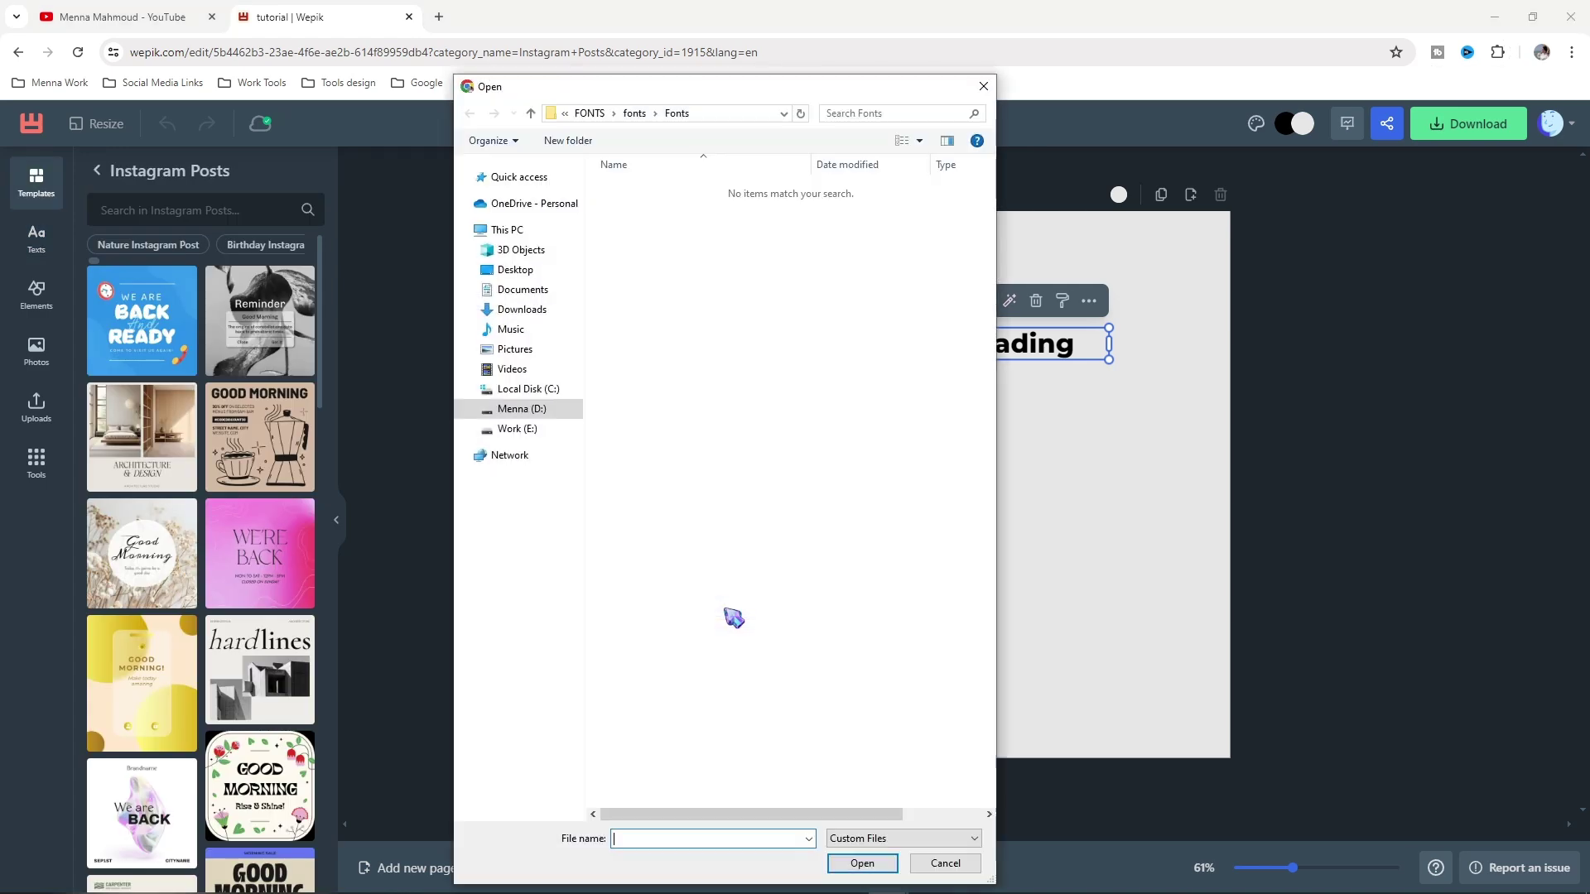
click(667, 312)
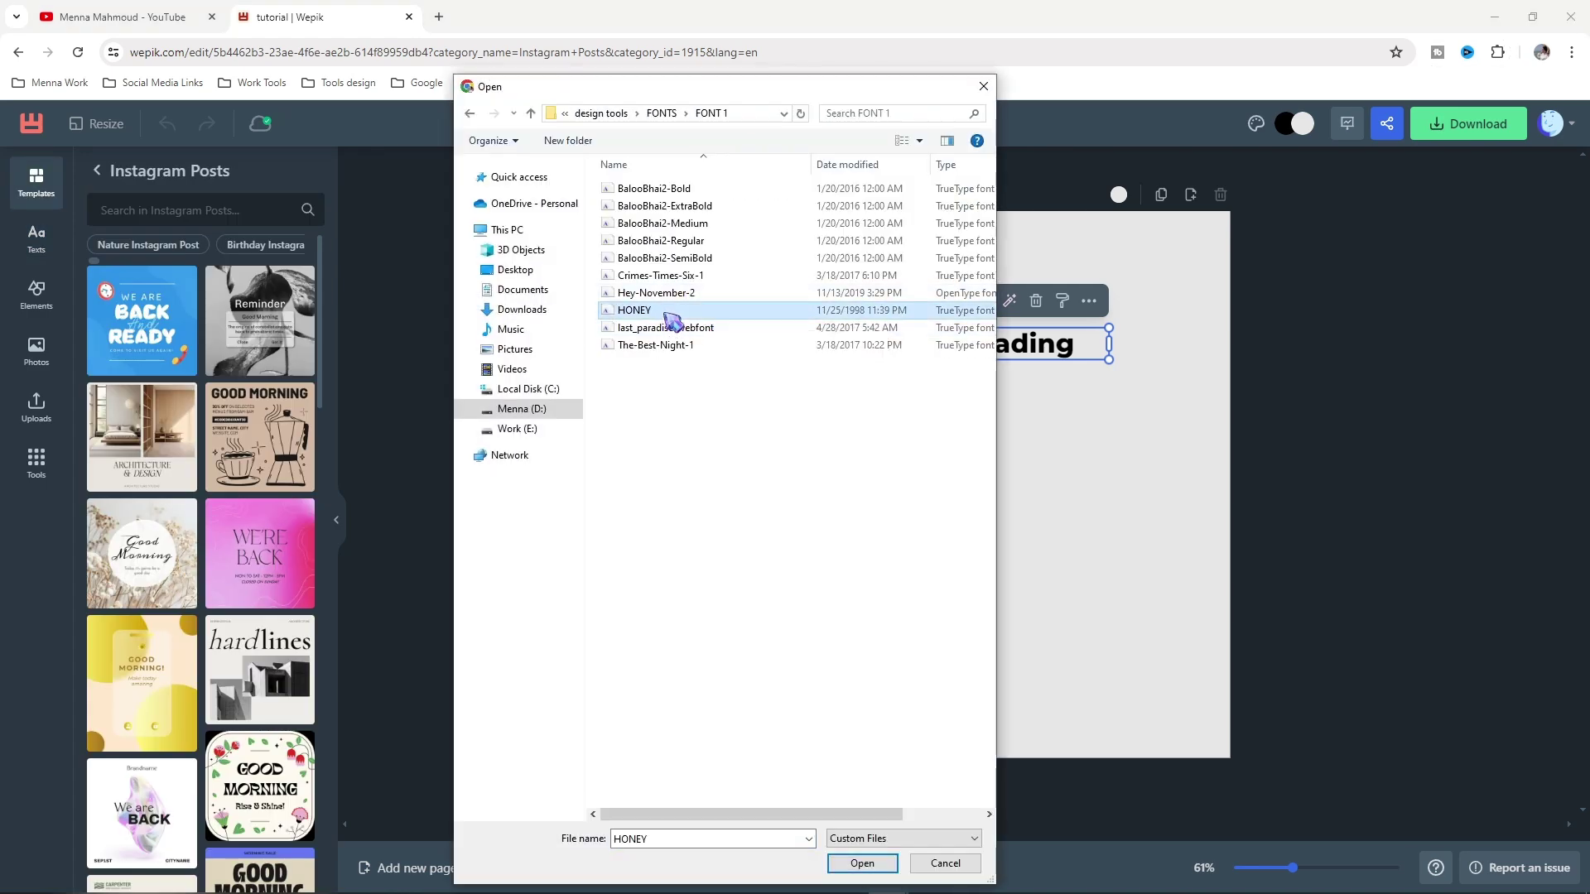
click(861, 864)
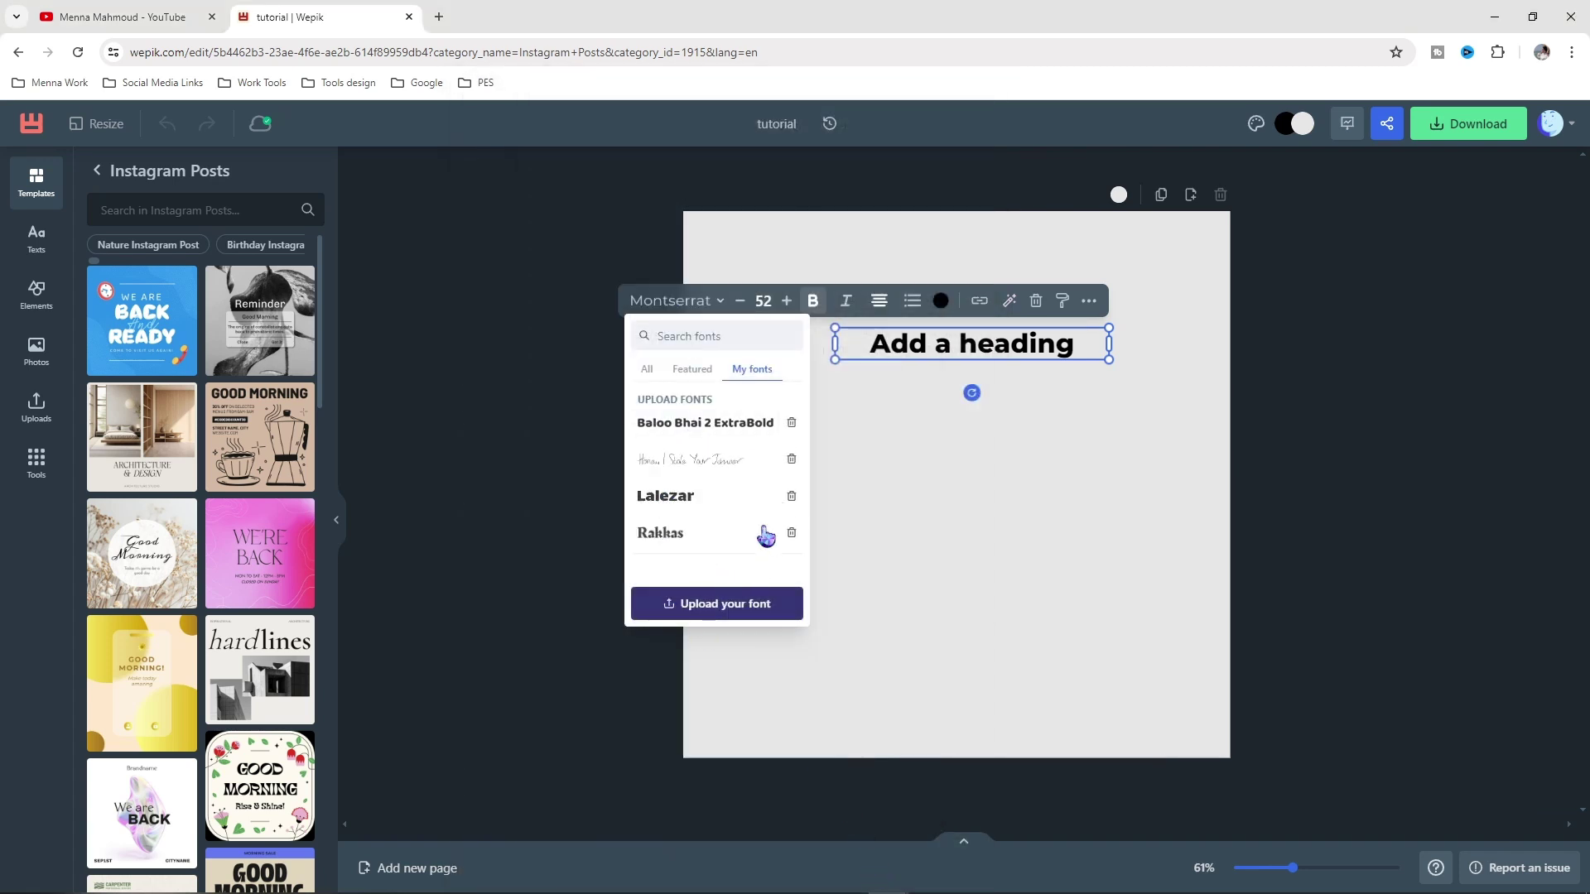
click(682, 464)
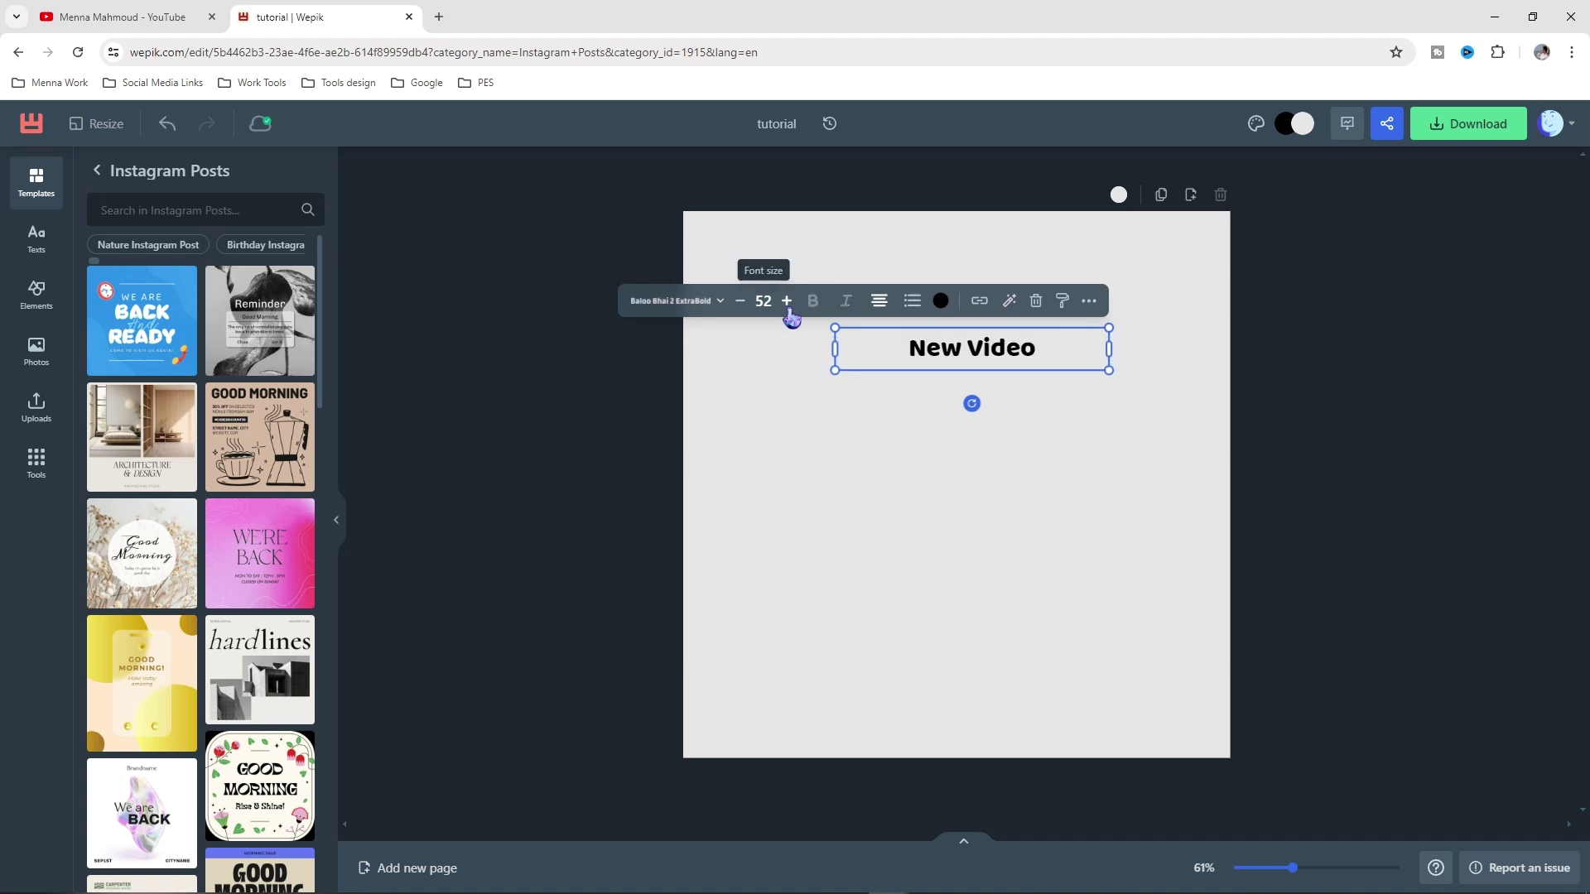
Increase the New Video heading's font size to 67 and reduce it to 59
click(787, 306)
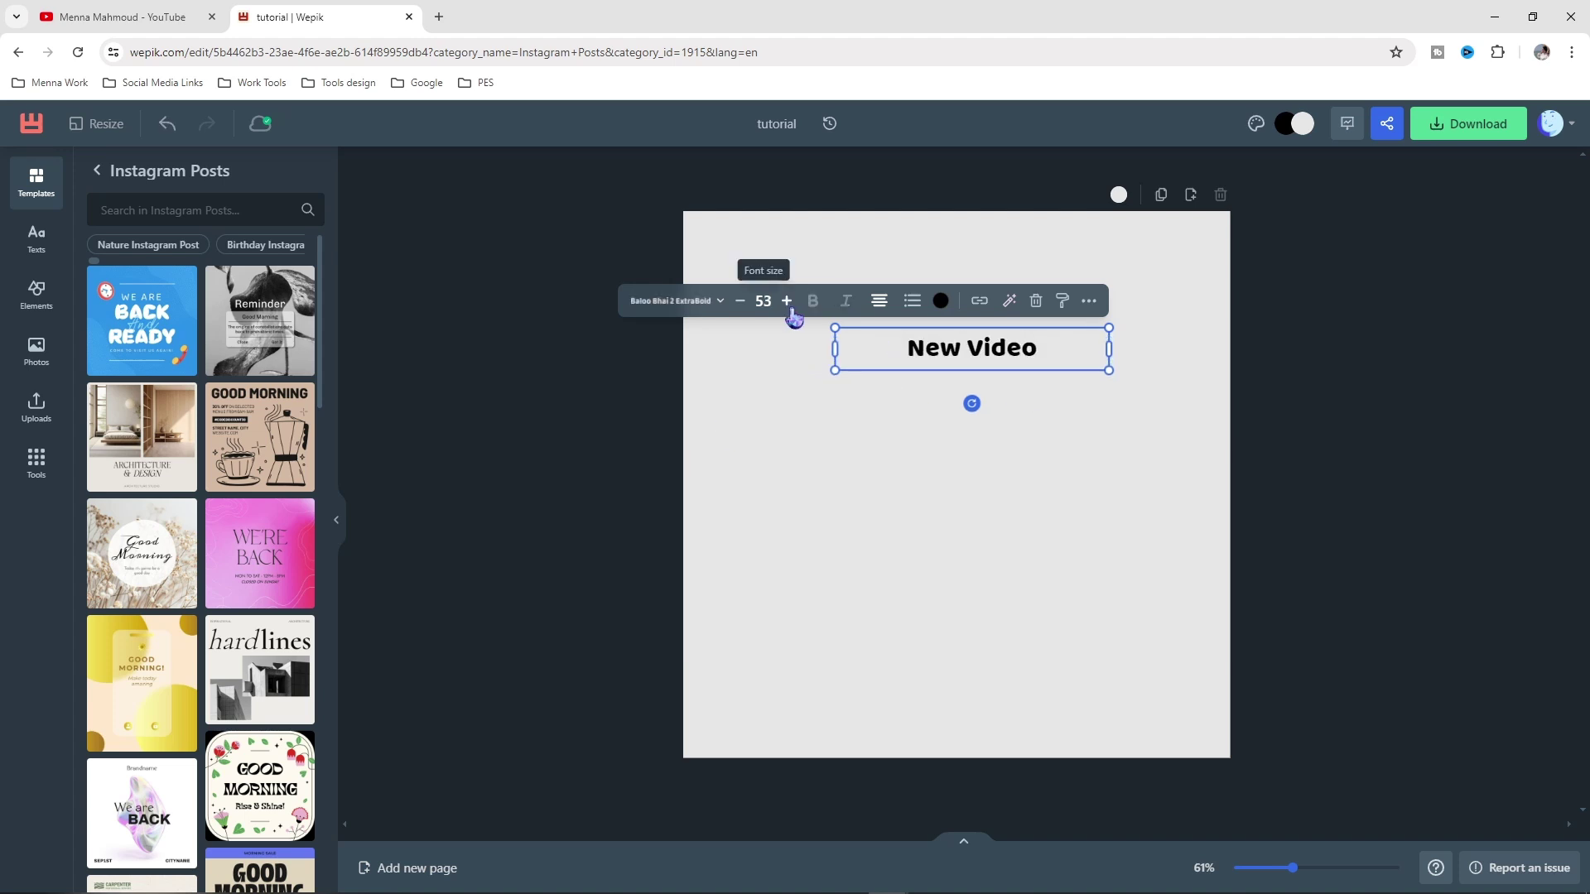
click(787, 307)
click(788, 306)
click(790, 306)
click(787, 307)
click(788, 307)
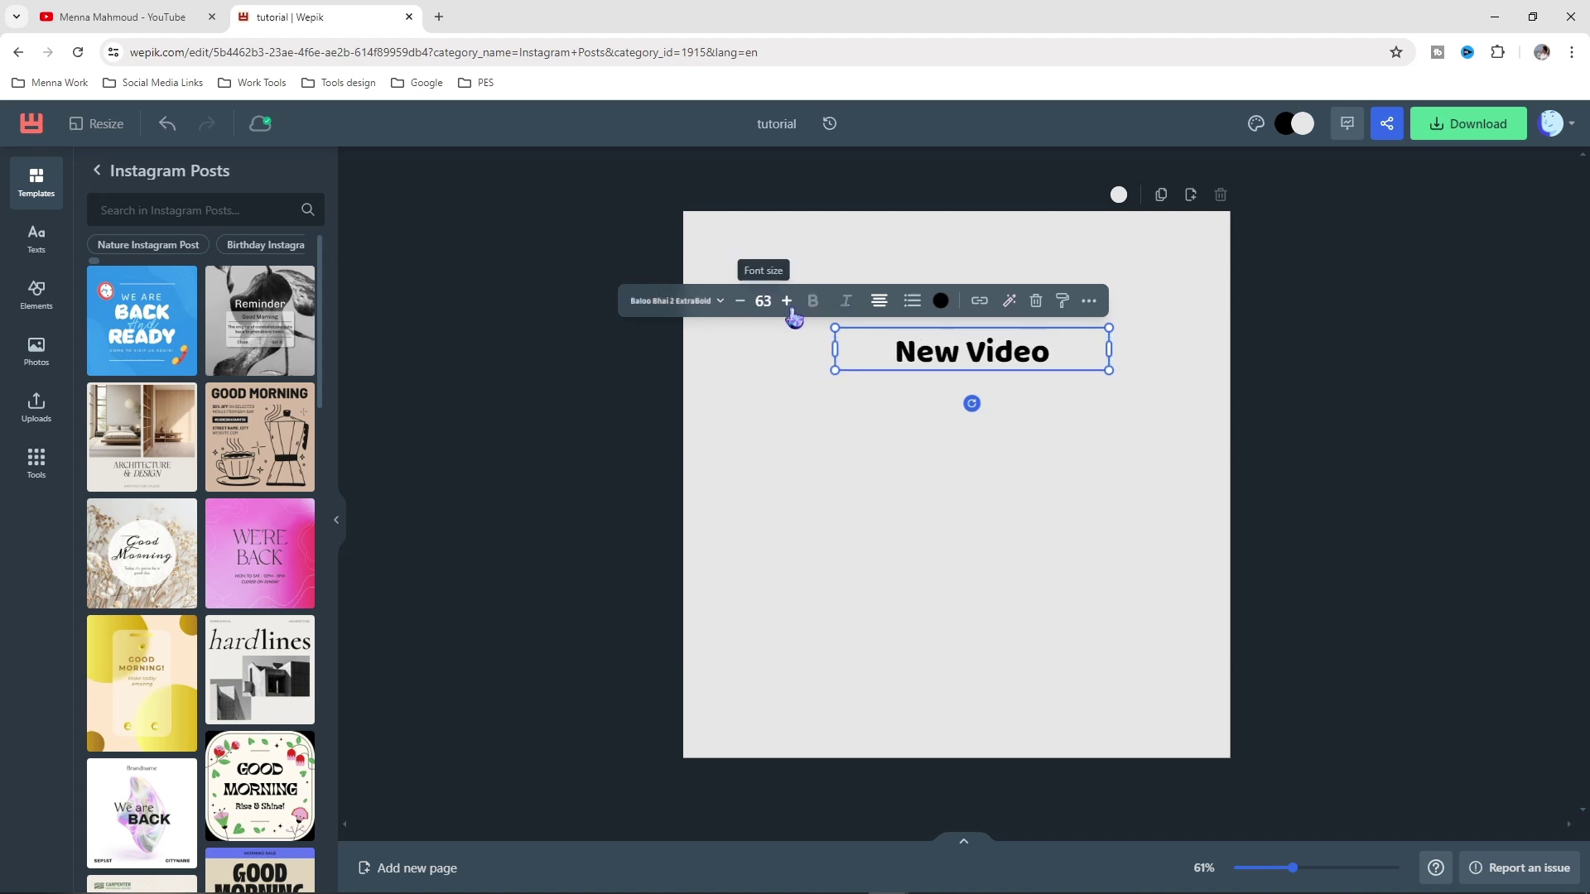
click(788, 307)
click(788, 306)
click(787, 307)
click(787, 306)
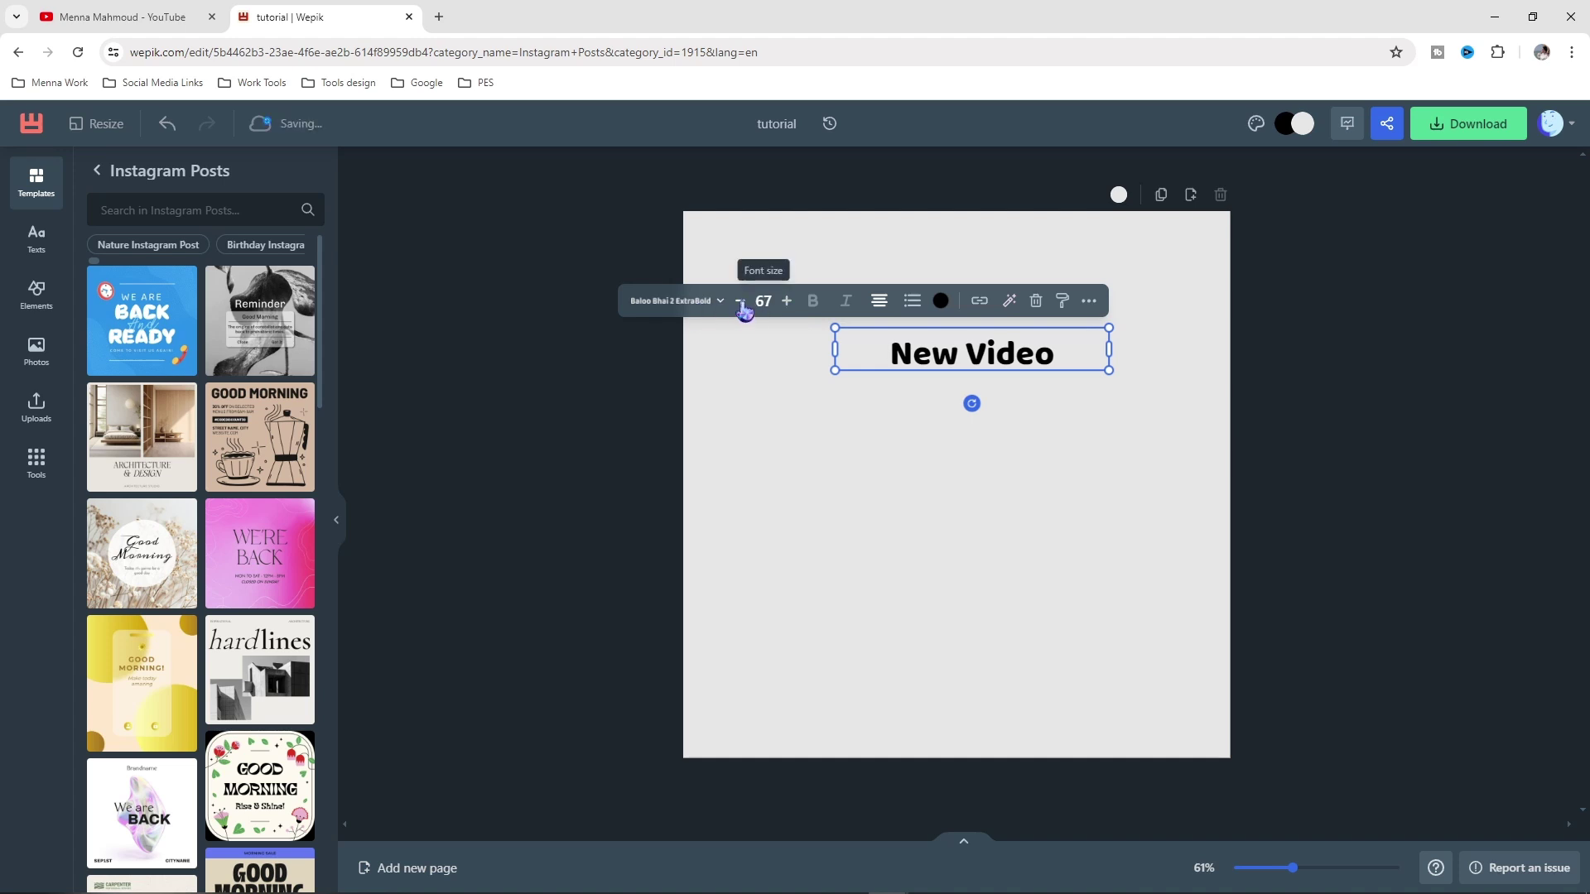
click(742, 306)
click(741, 306)
click(741, 306)
click(741, 306)
click(741, 306)
click(741, 307)
click(741, 306)
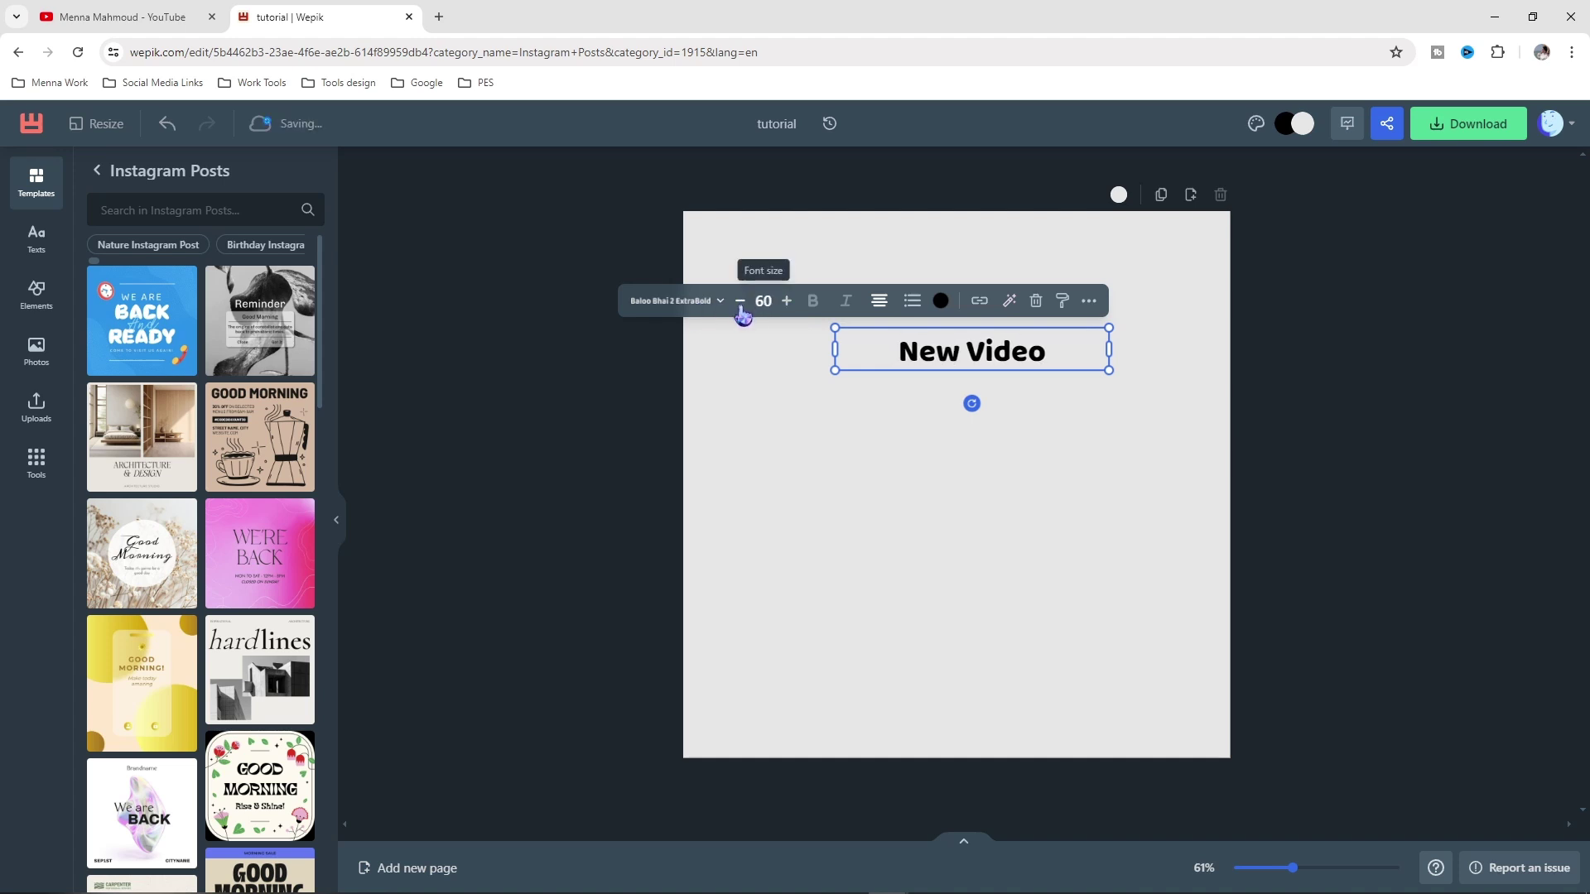
click(741, 306)
Recolour the New Video heading from solid red to a linear gradient running from dark red to purple
click(941, 301)
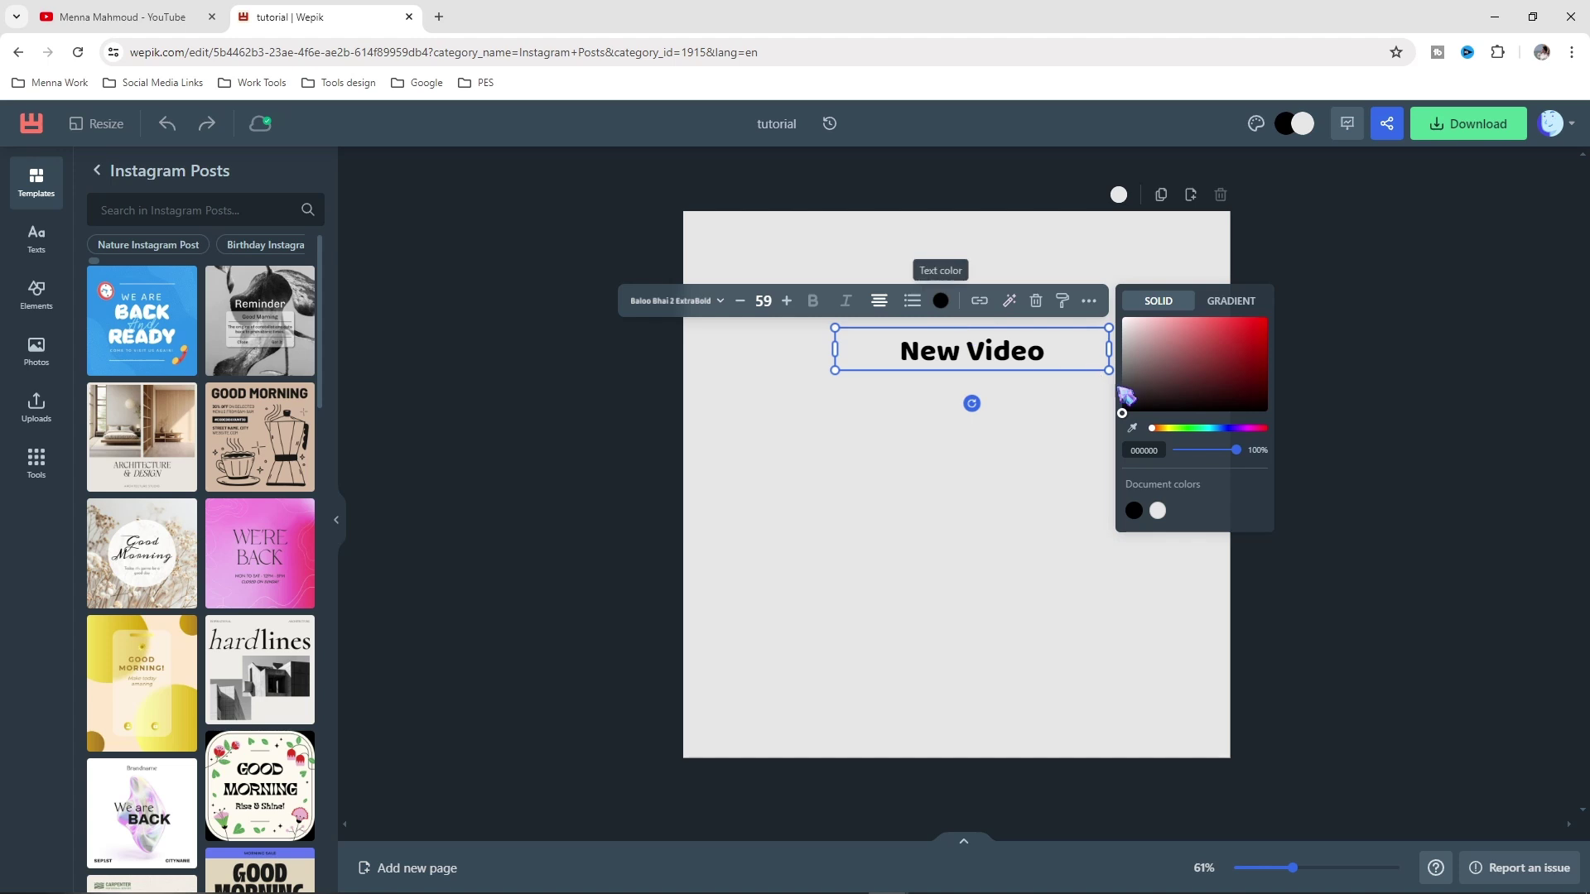
click(1263, 335)
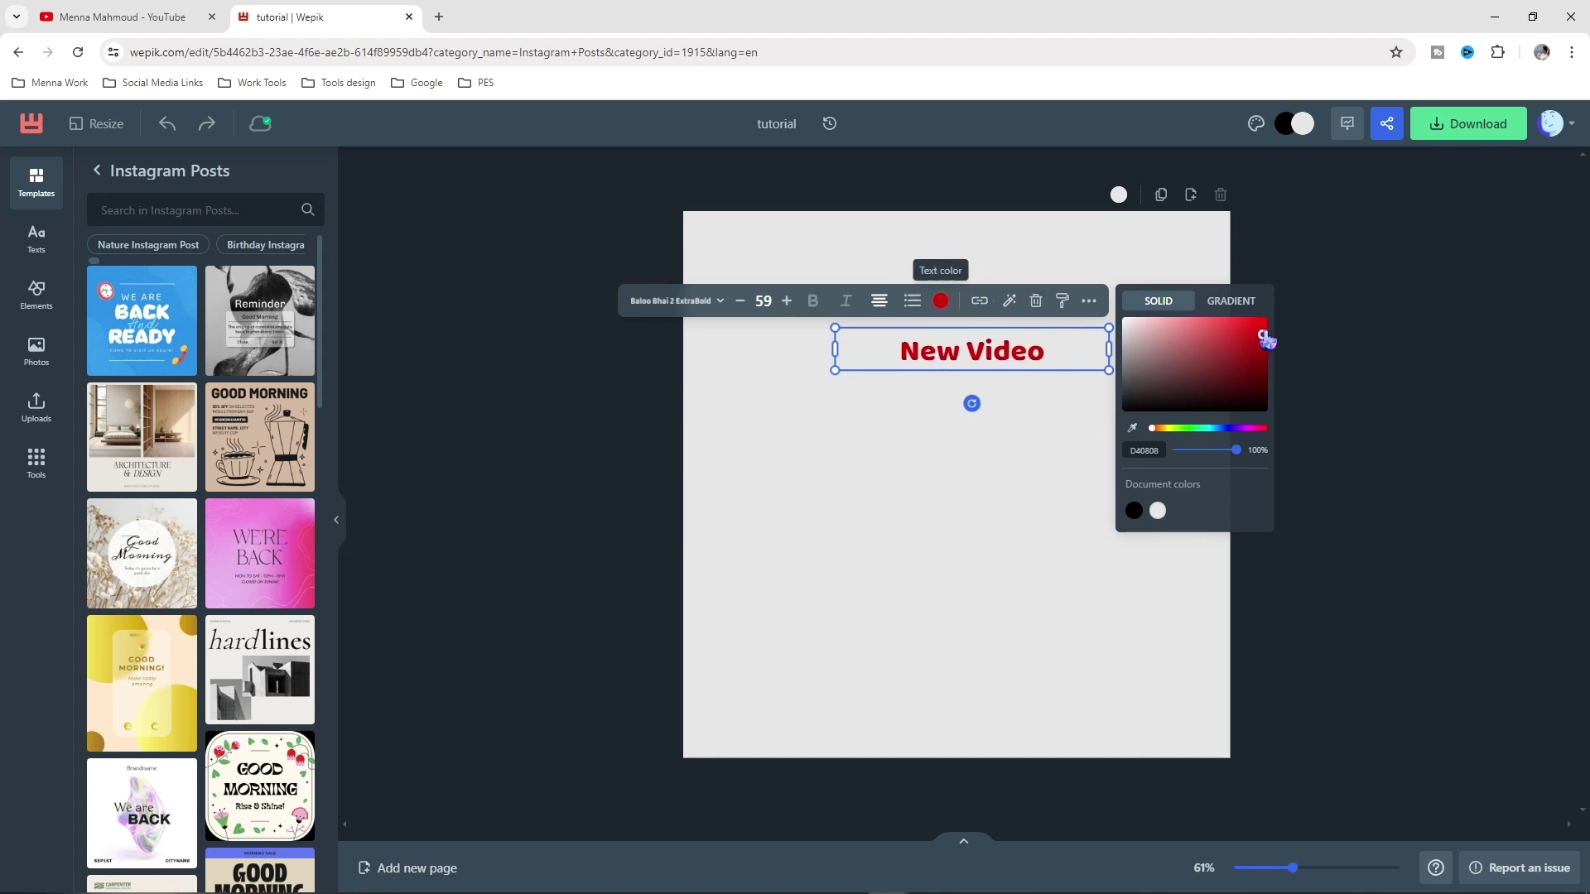
click(1231, 301)
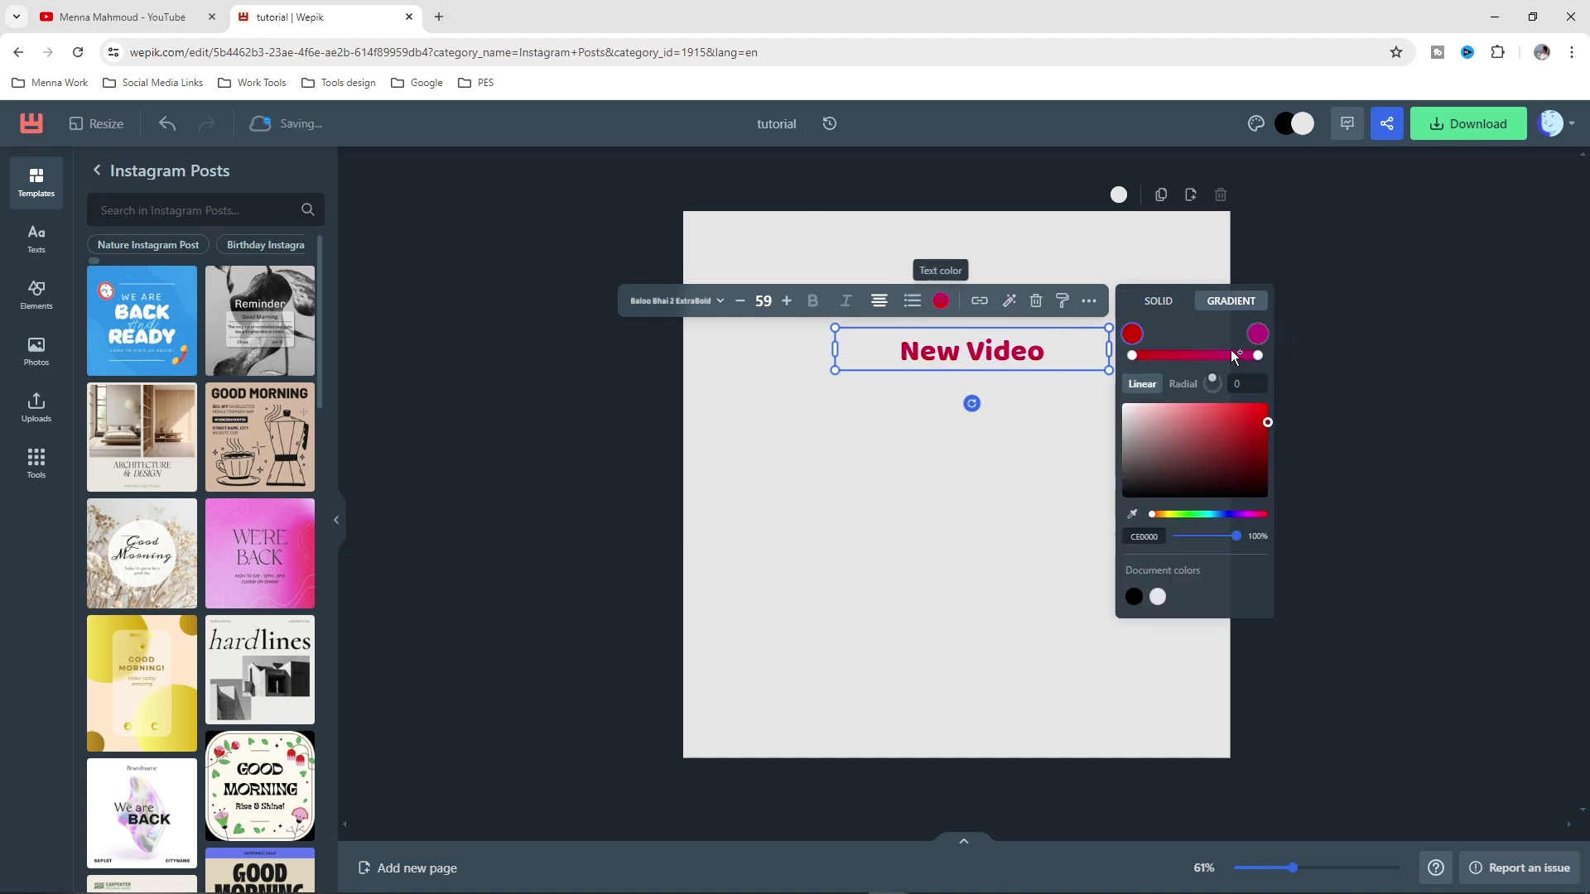
click(1166, 488)
Look at the link field and the AI rewriting options for the New Video heading
click(978, 302)
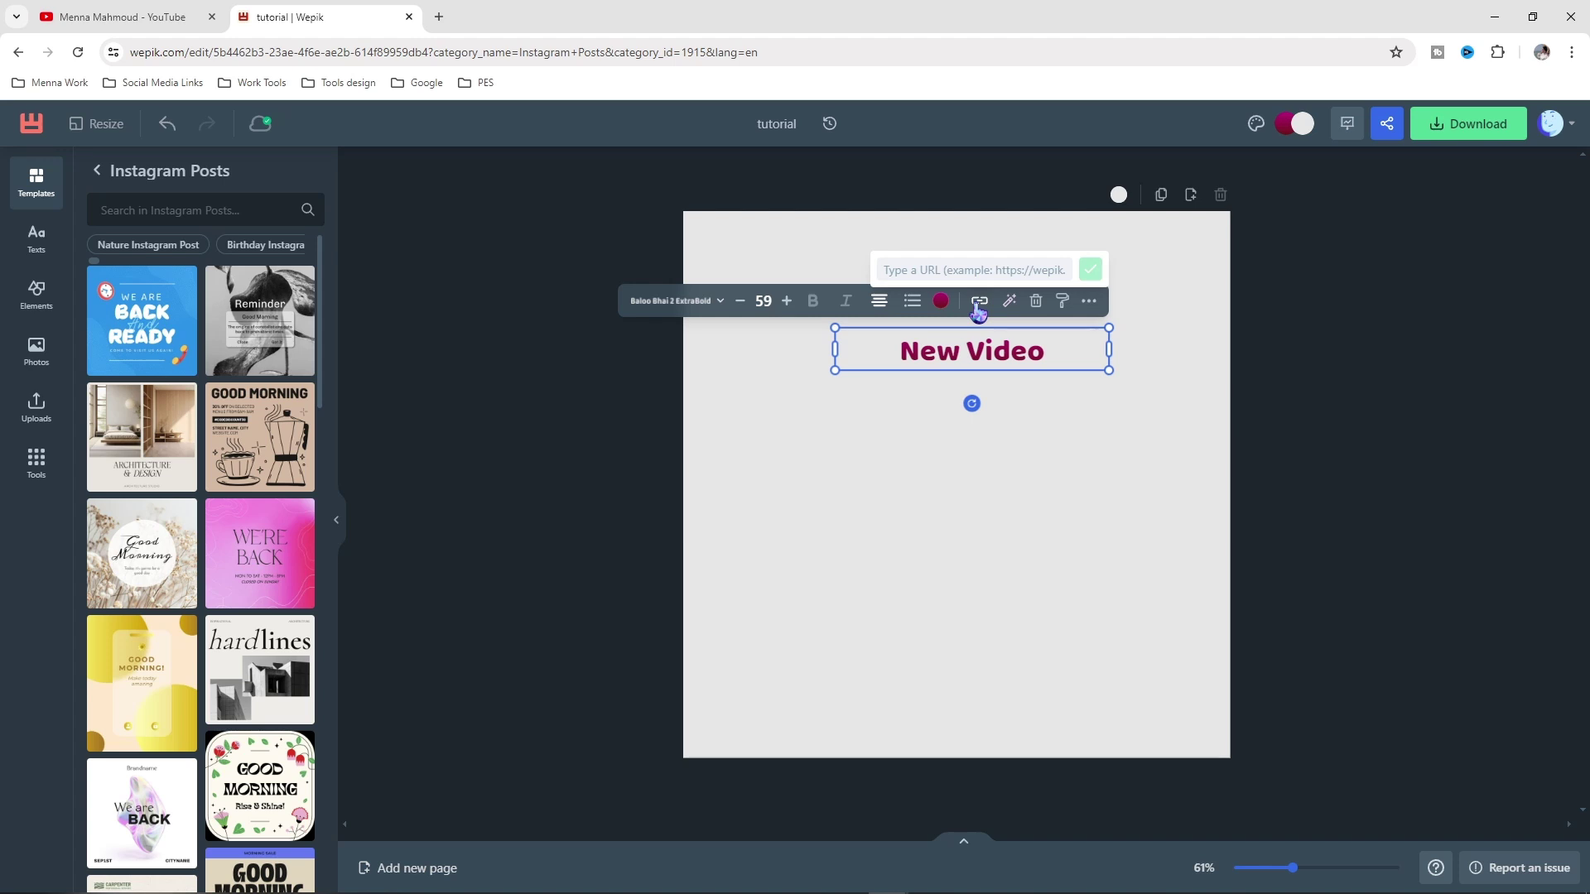
click(1010, 301)
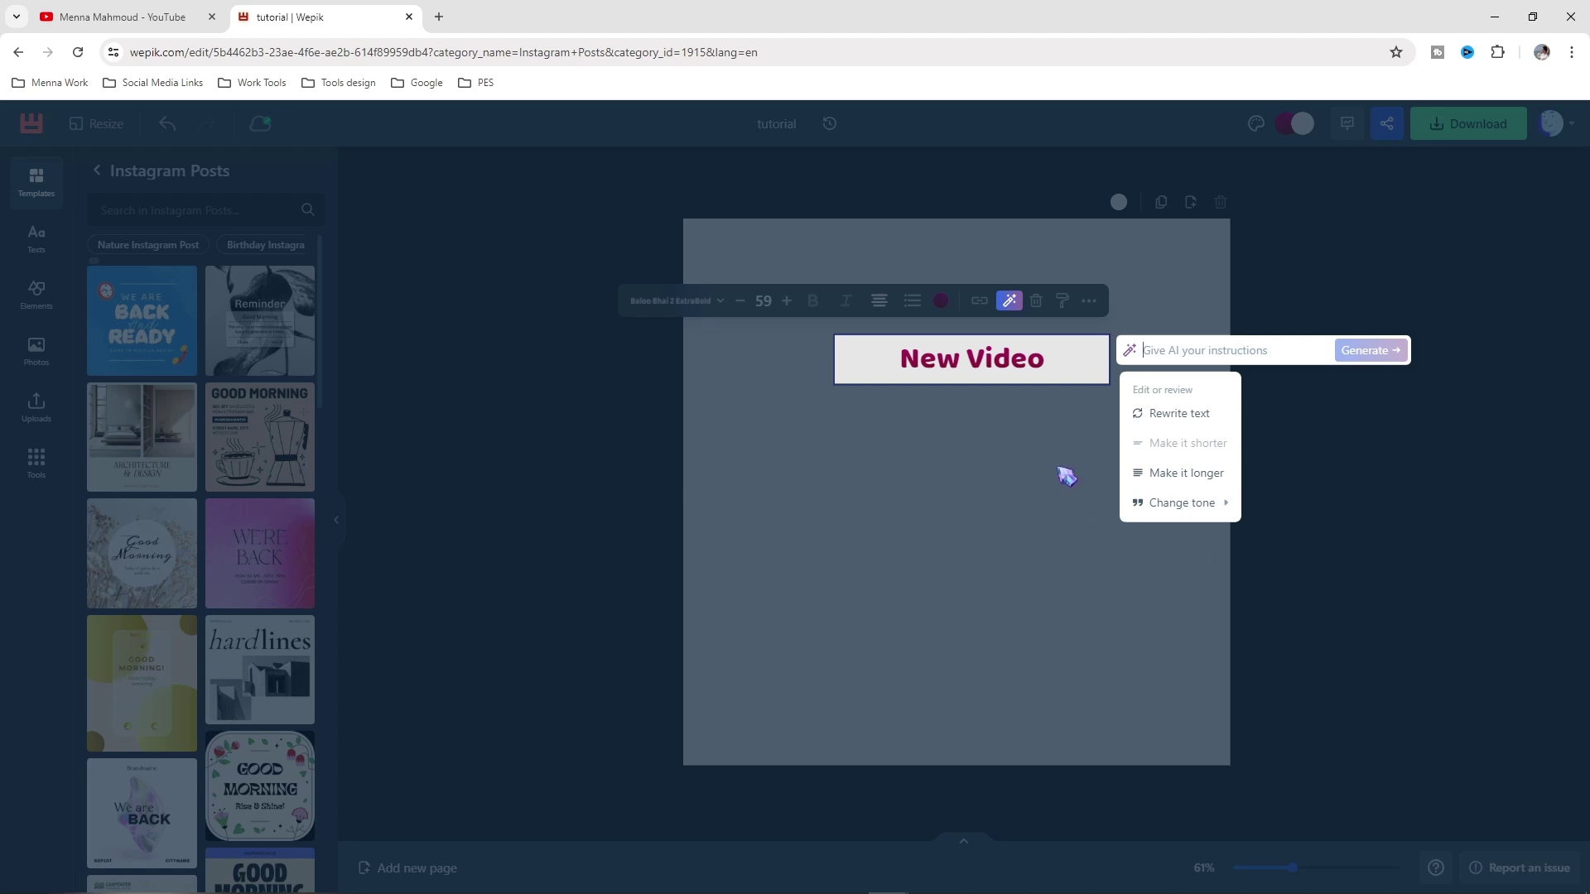
click(1079, 322)
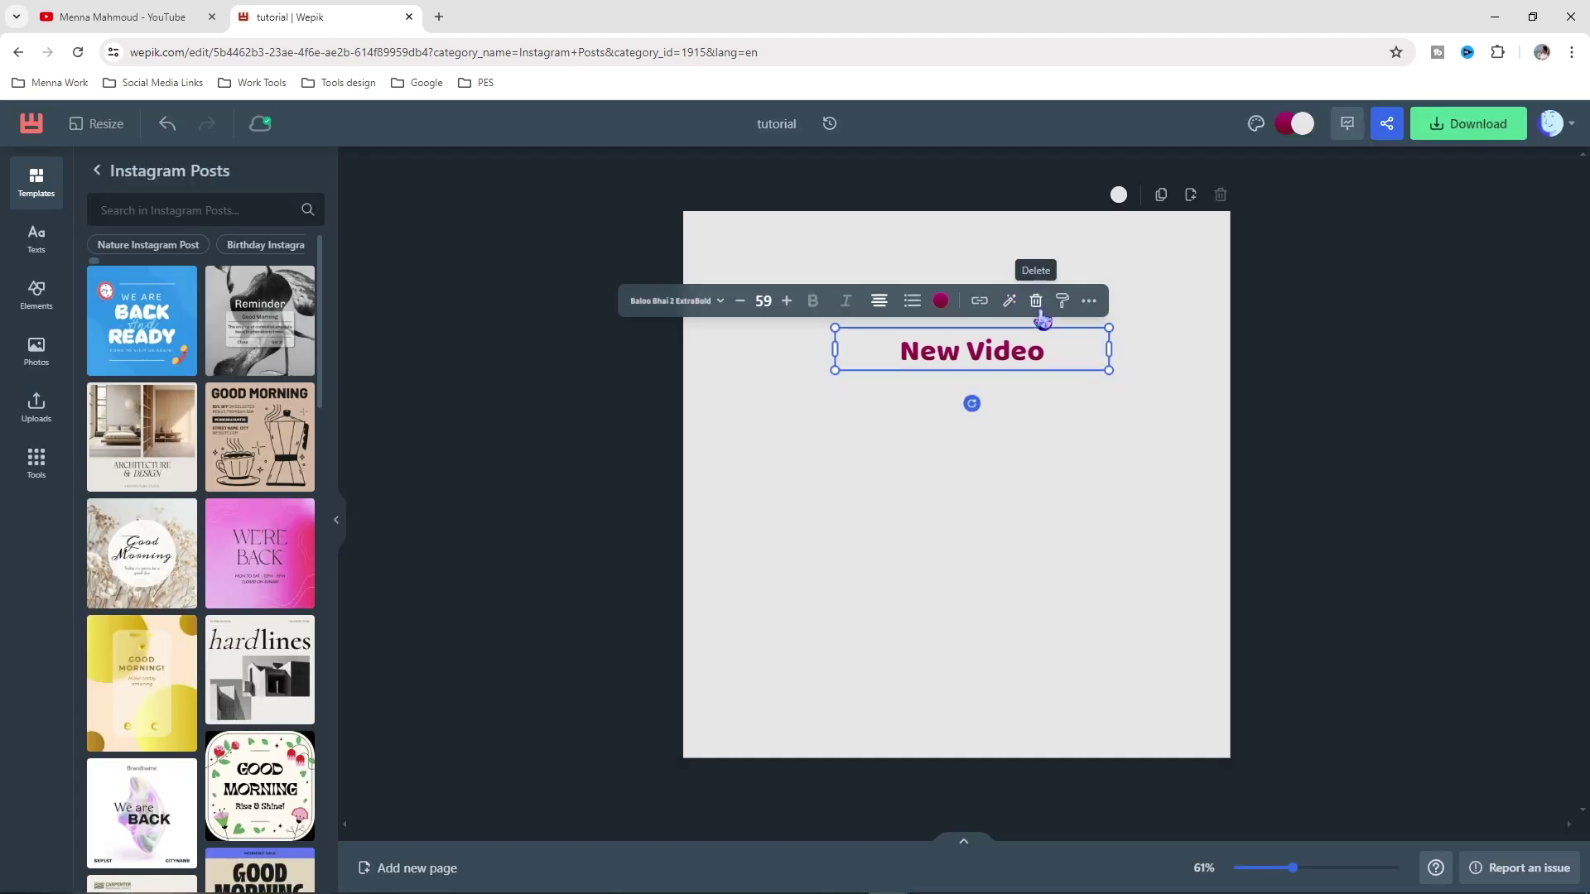
Try the Outline, Shadow, Neon, Glitch and Echo effects on the New Video heading and settle on the Sticker preset
click(1090, 303)
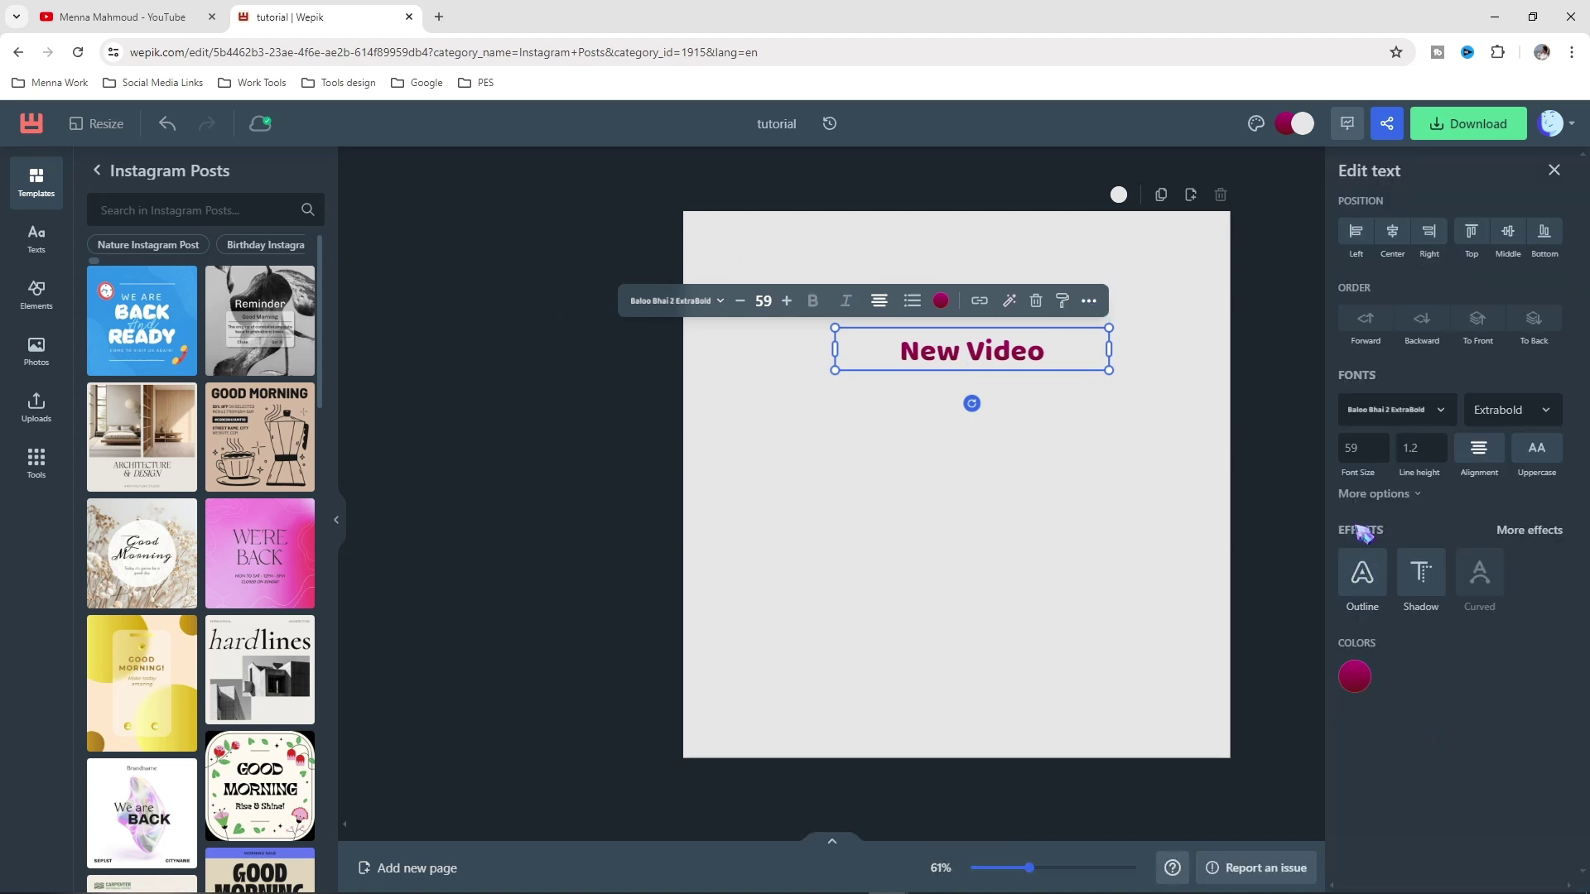
click(1545, 536)
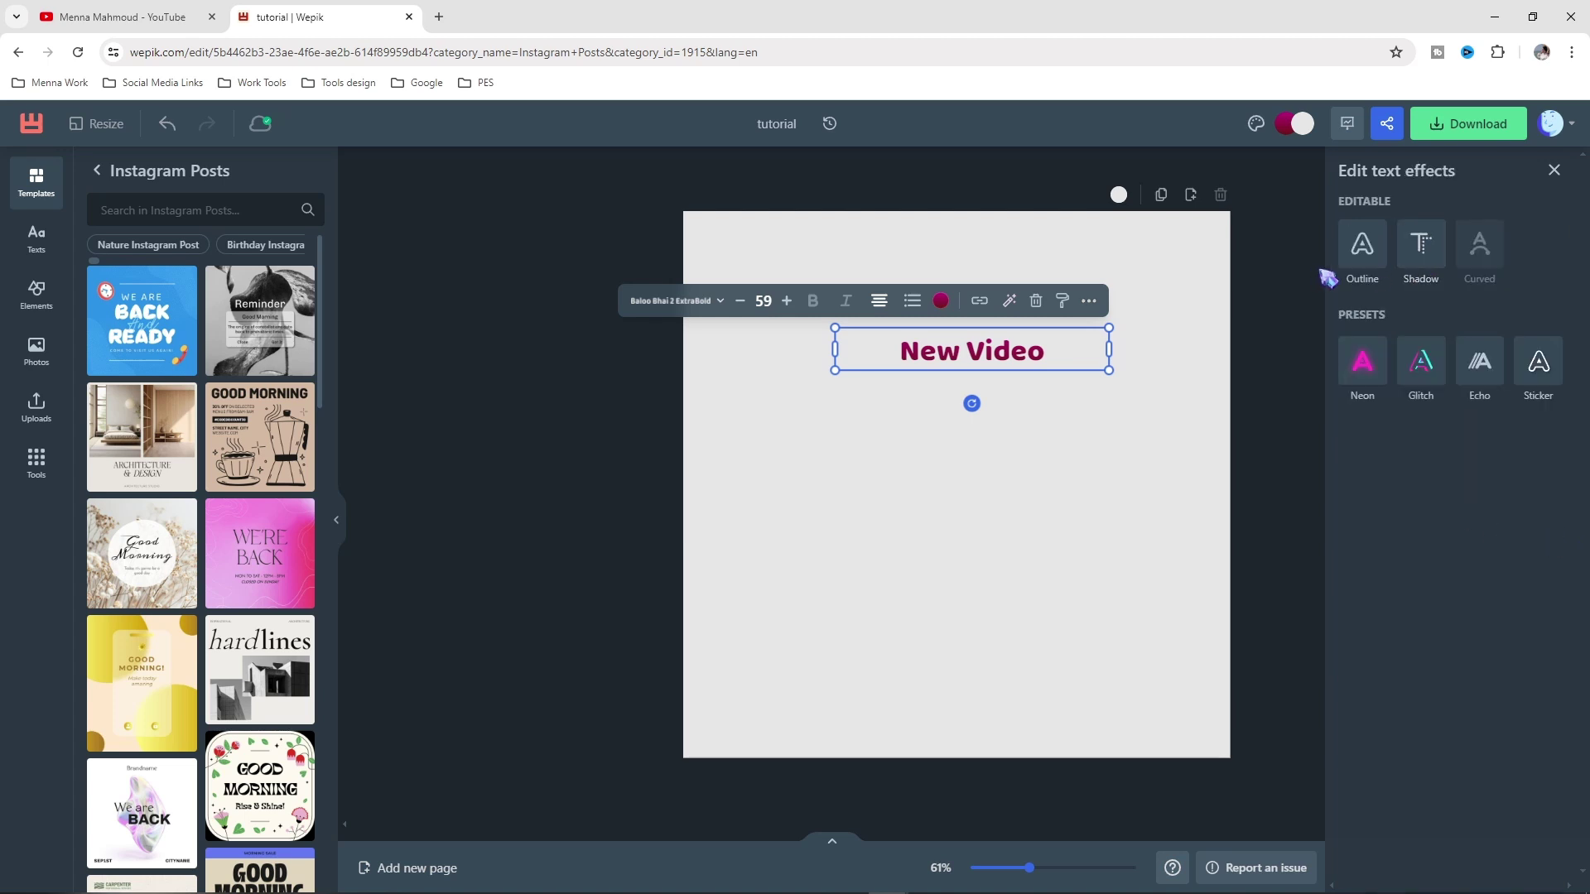
click(1371, 261)
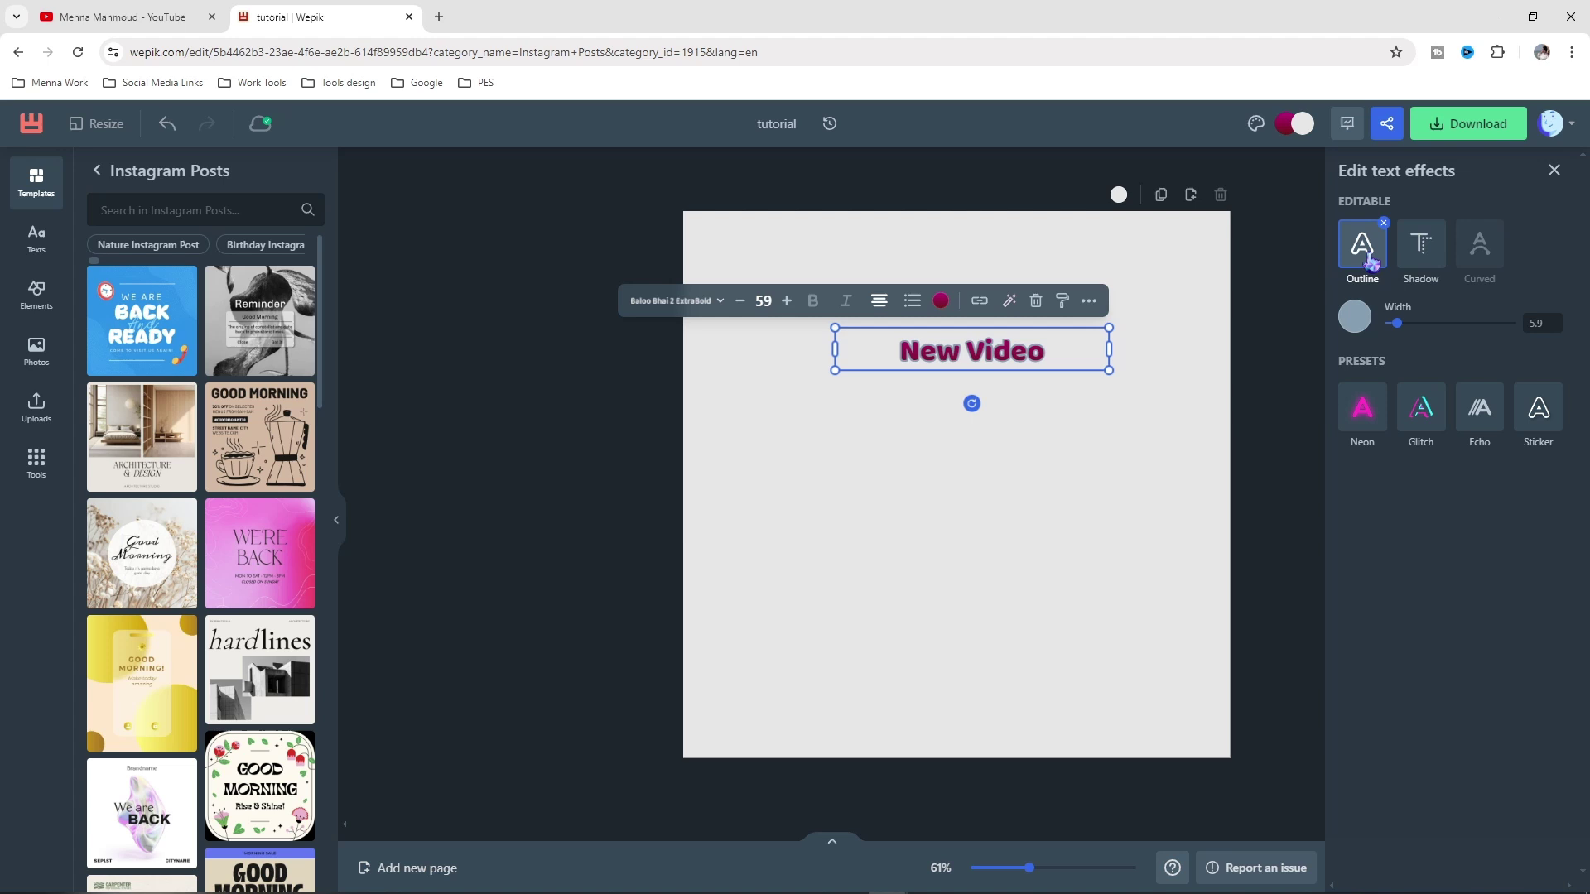
click(1419, 249)
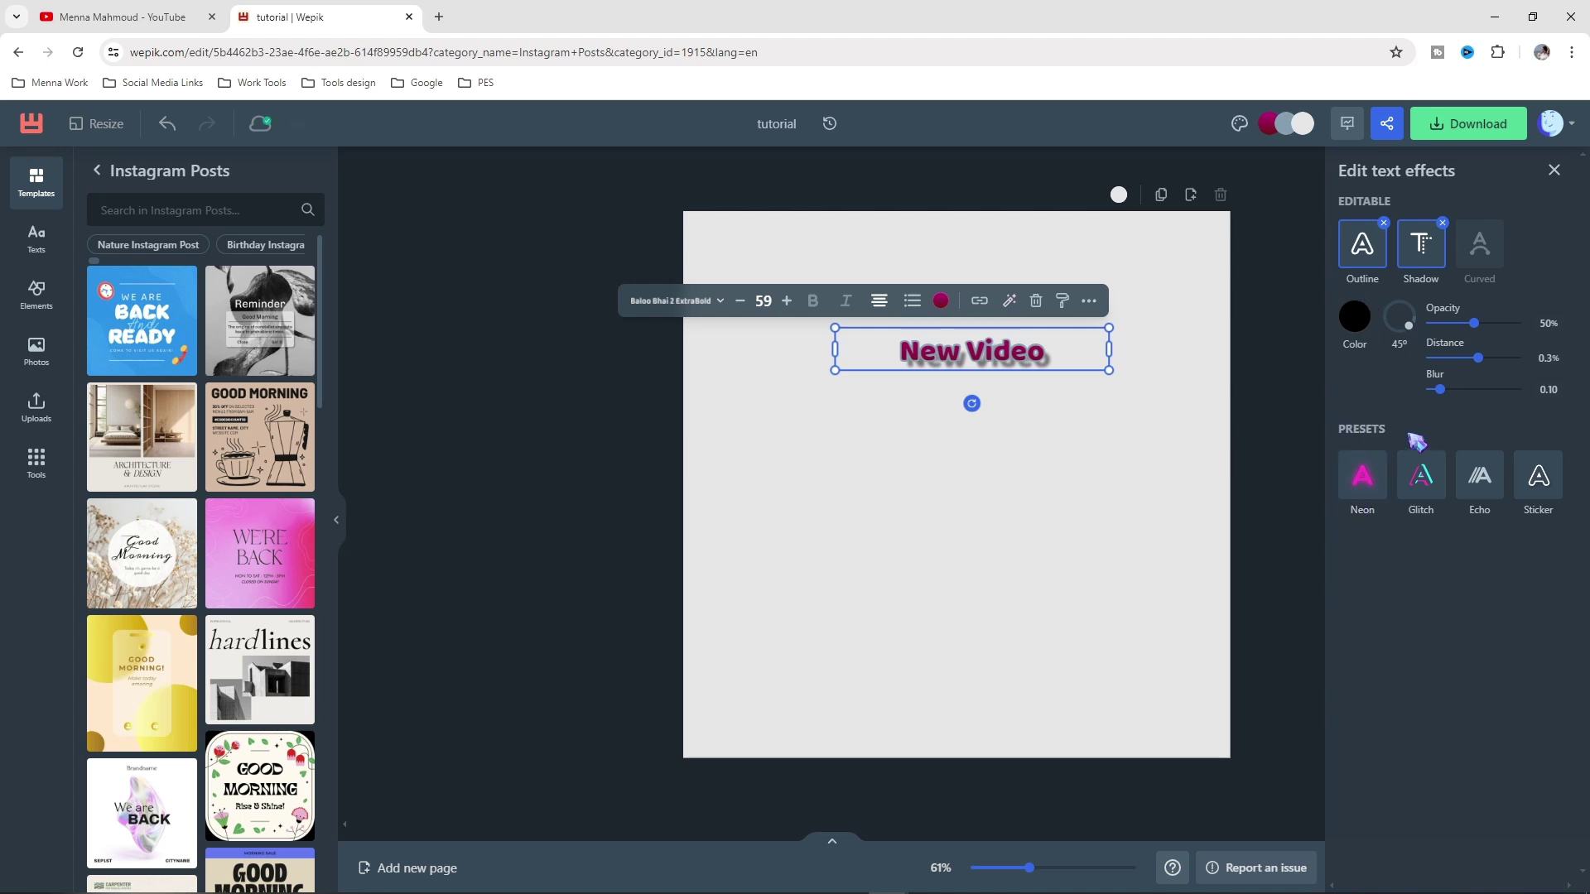
click(1368, 494)
click(1421, 363)
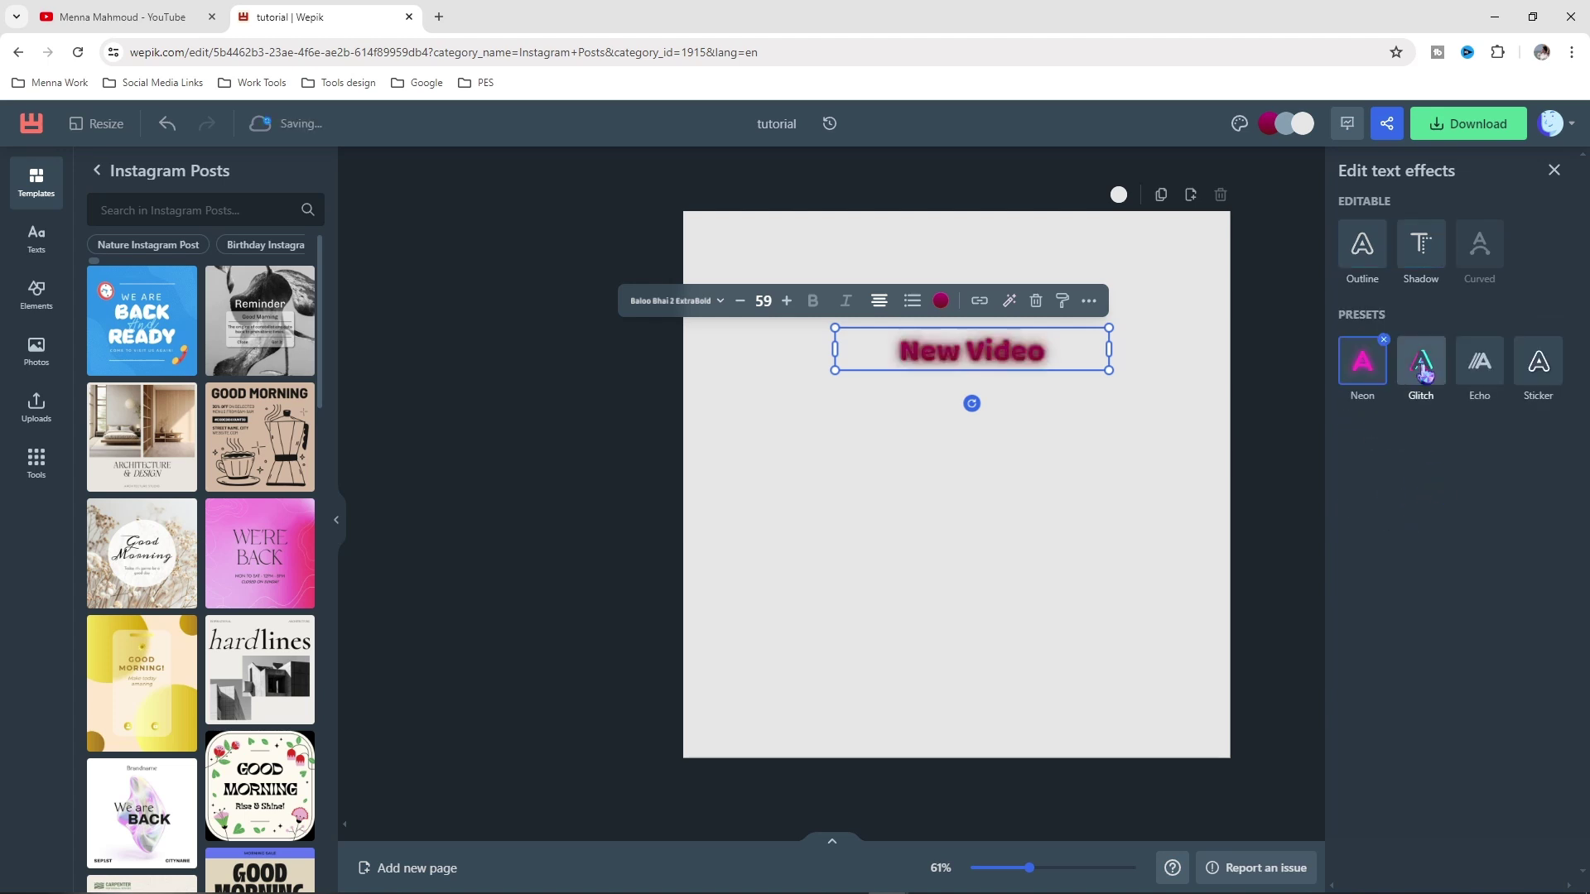
click(1488, 379)
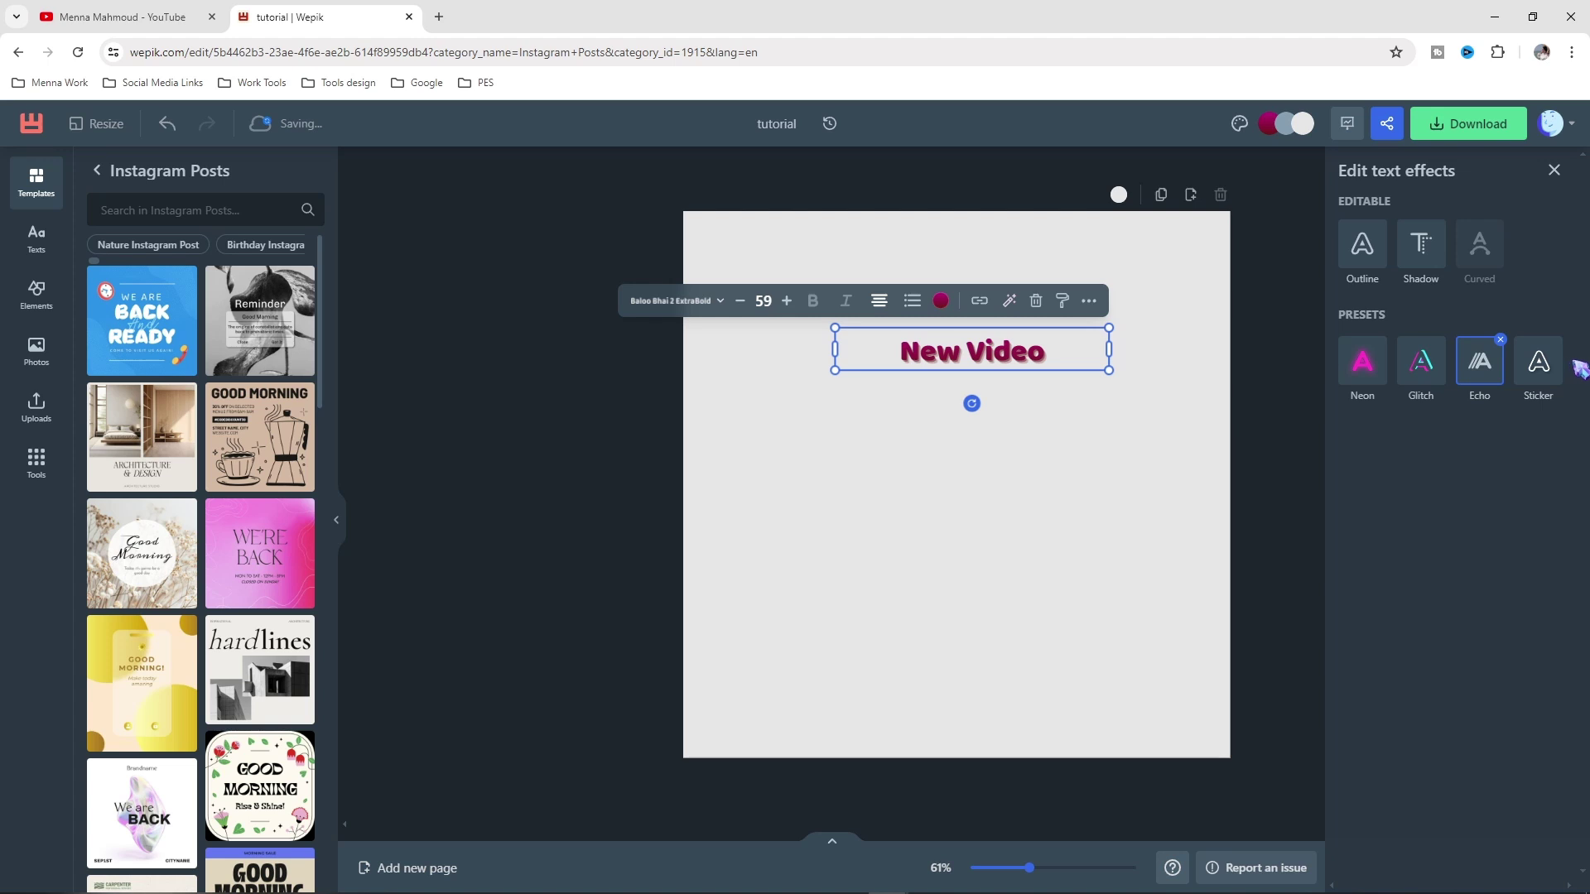
click(1536, 380)
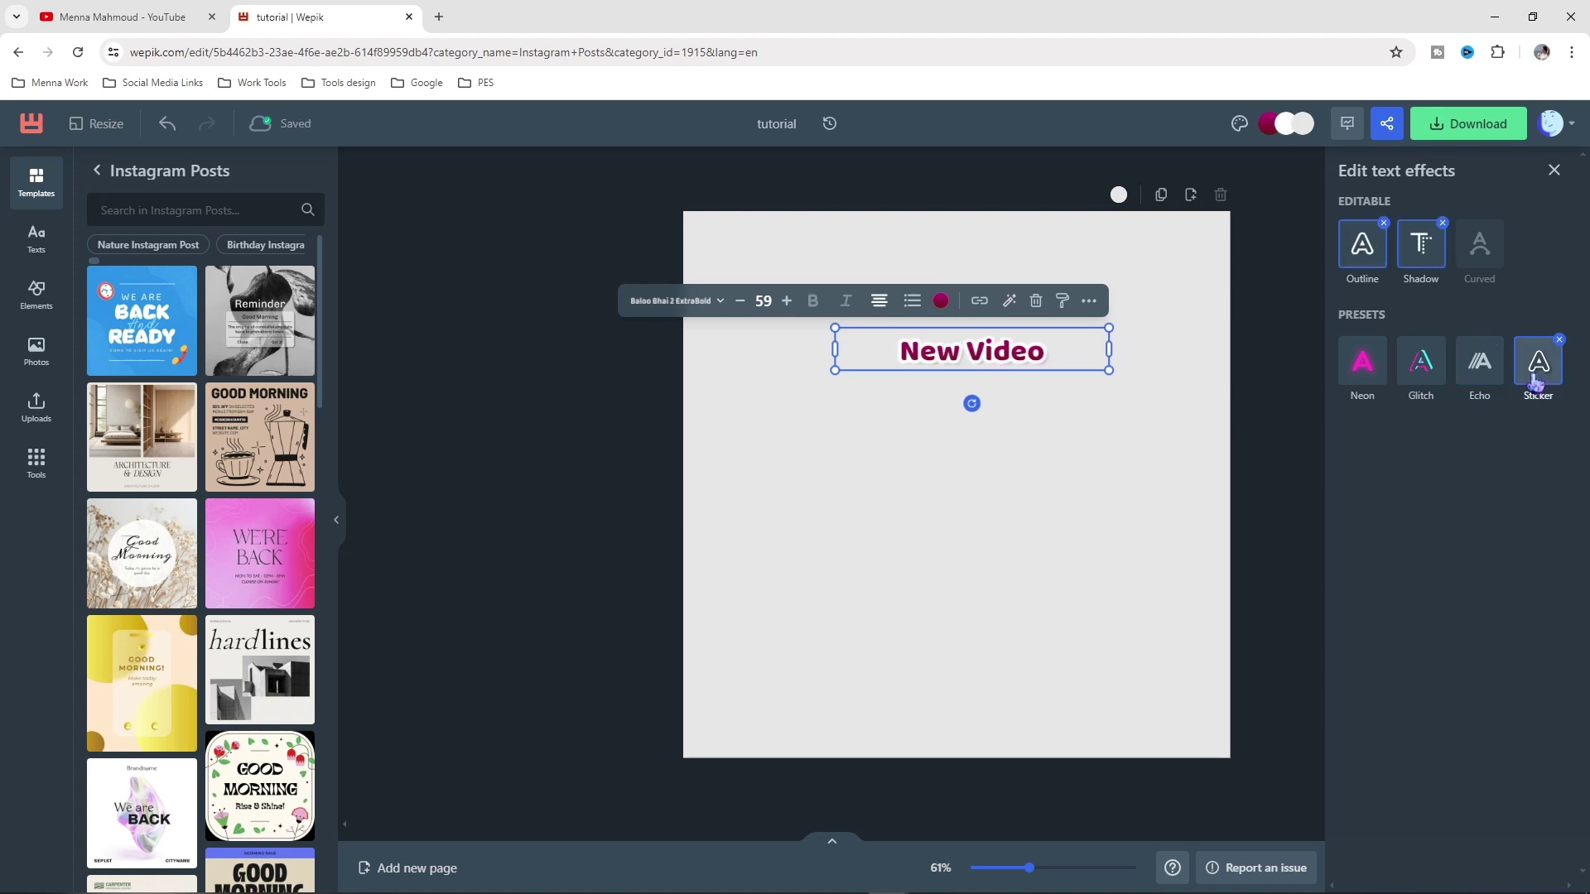
Add an outlined heading, a curved text and a gradient text, stacked below the New Video heading
click(35, 239)
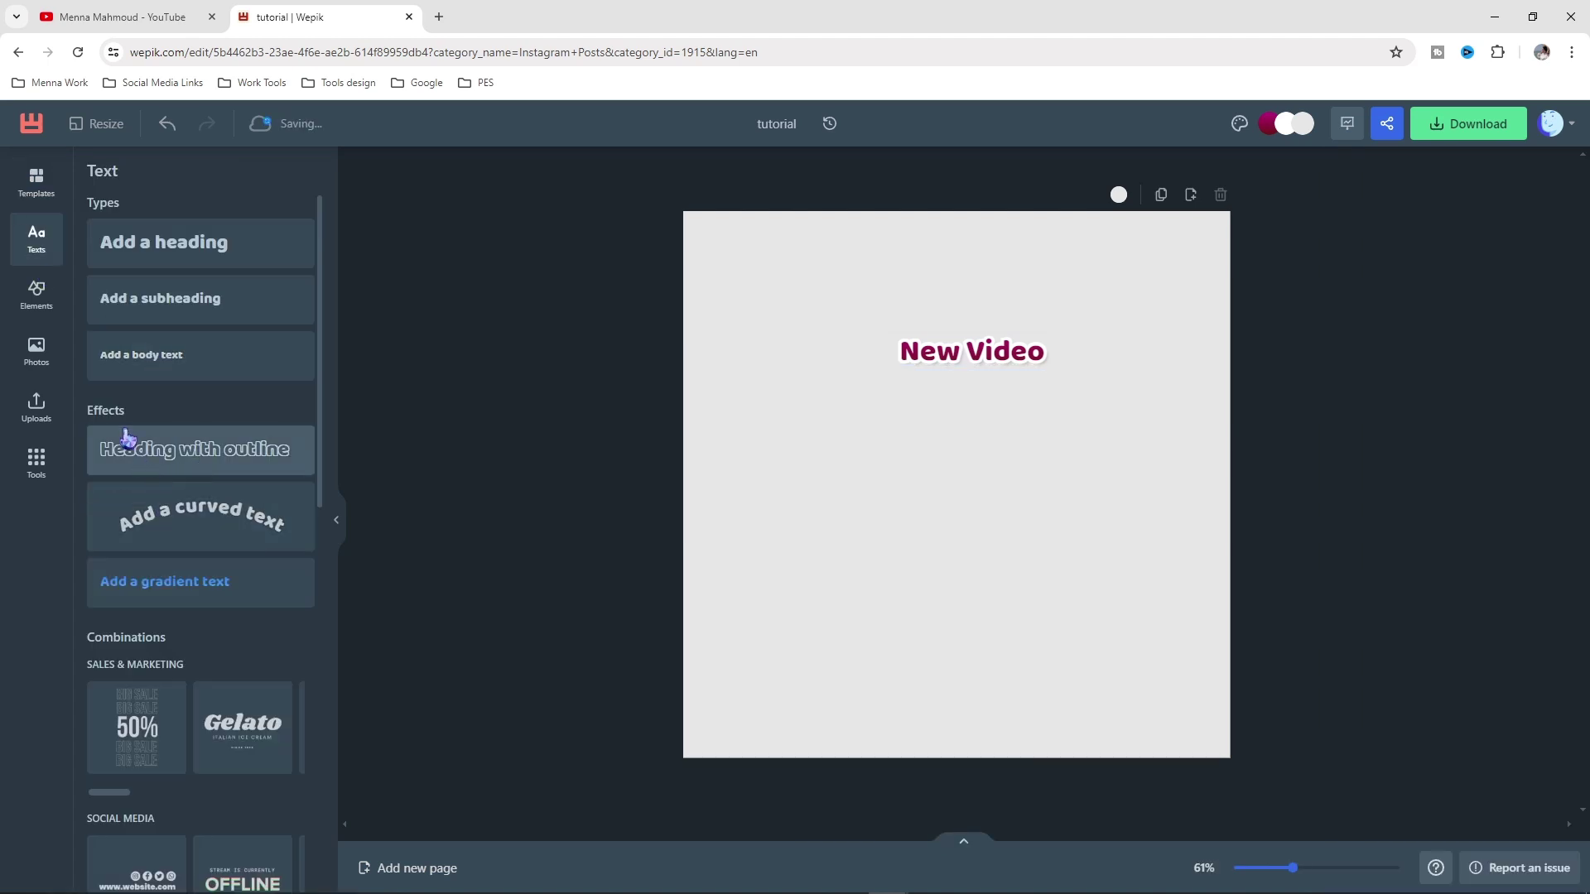
click(192, 468)
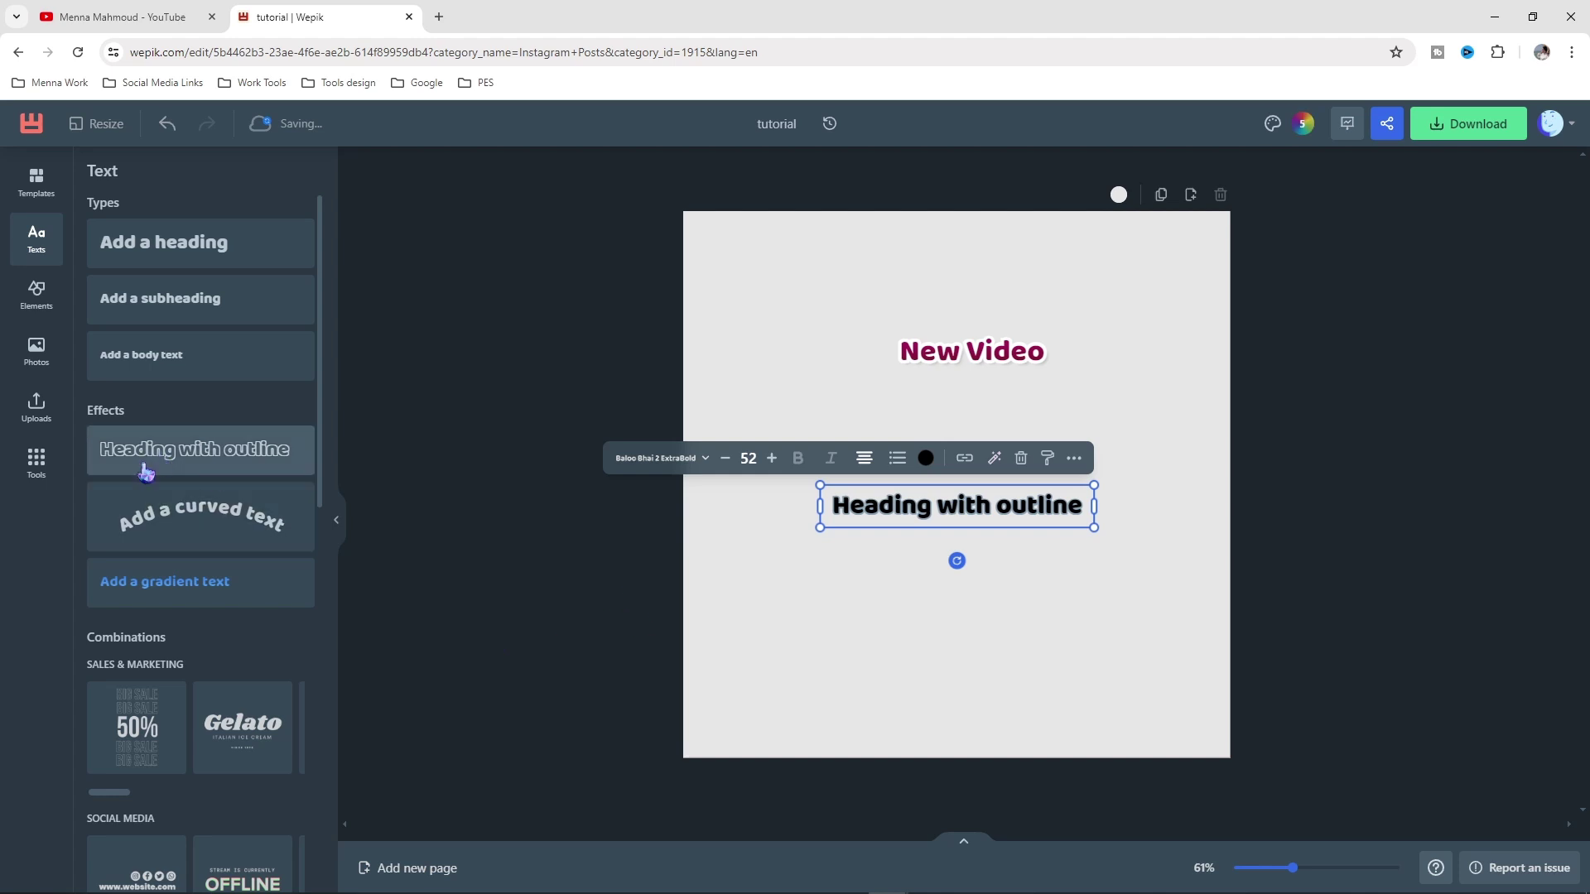
click(182, 530)
drag(990, 530, 990, 566)
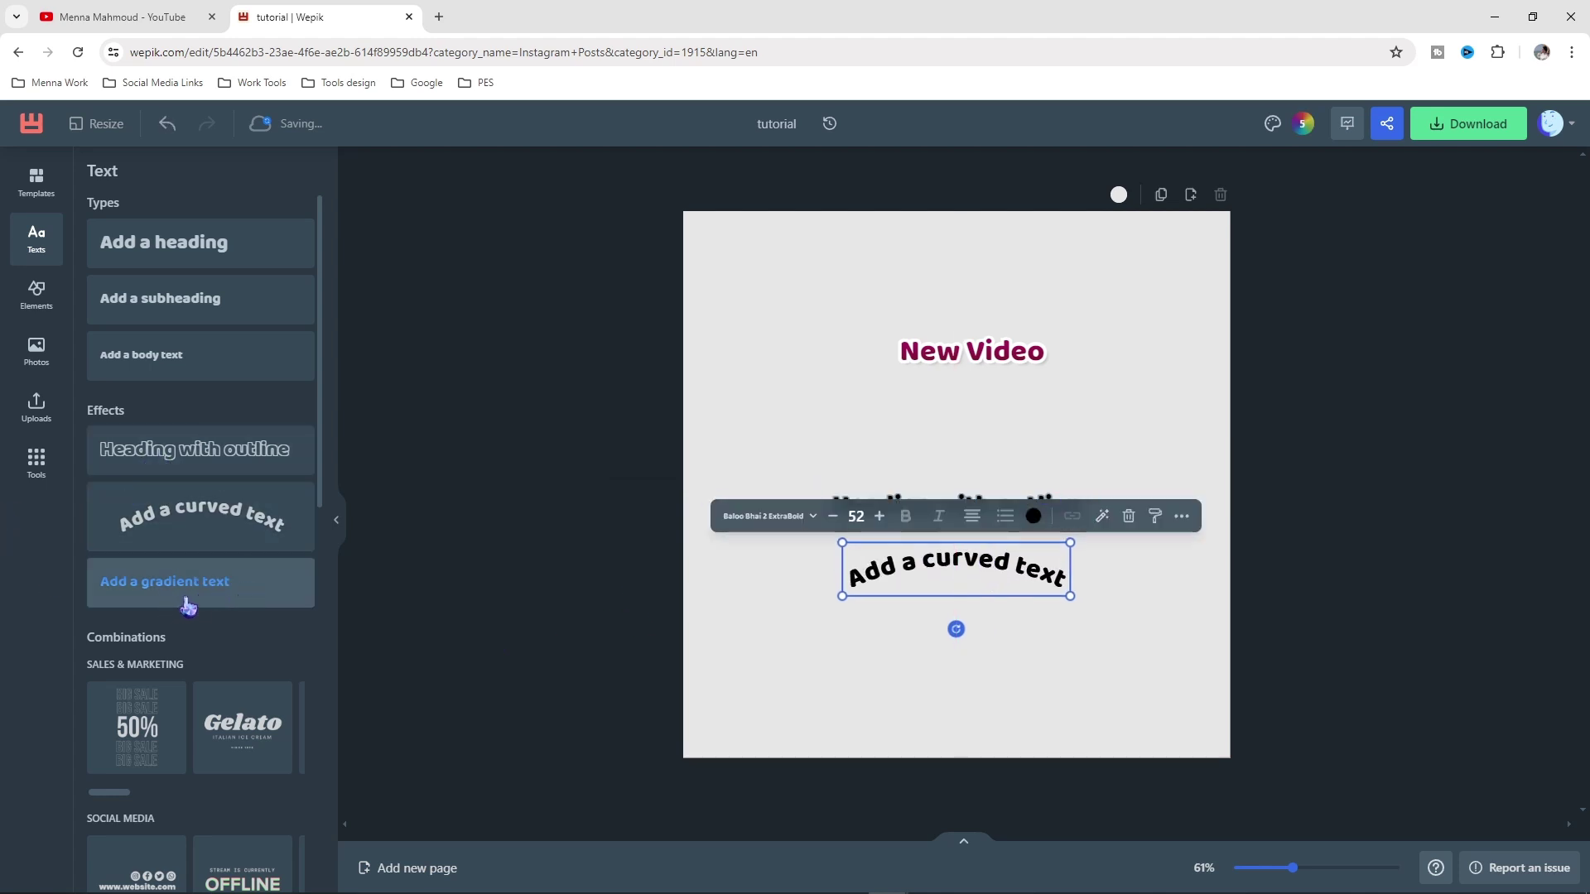
drag(188, 607, 961, 546)
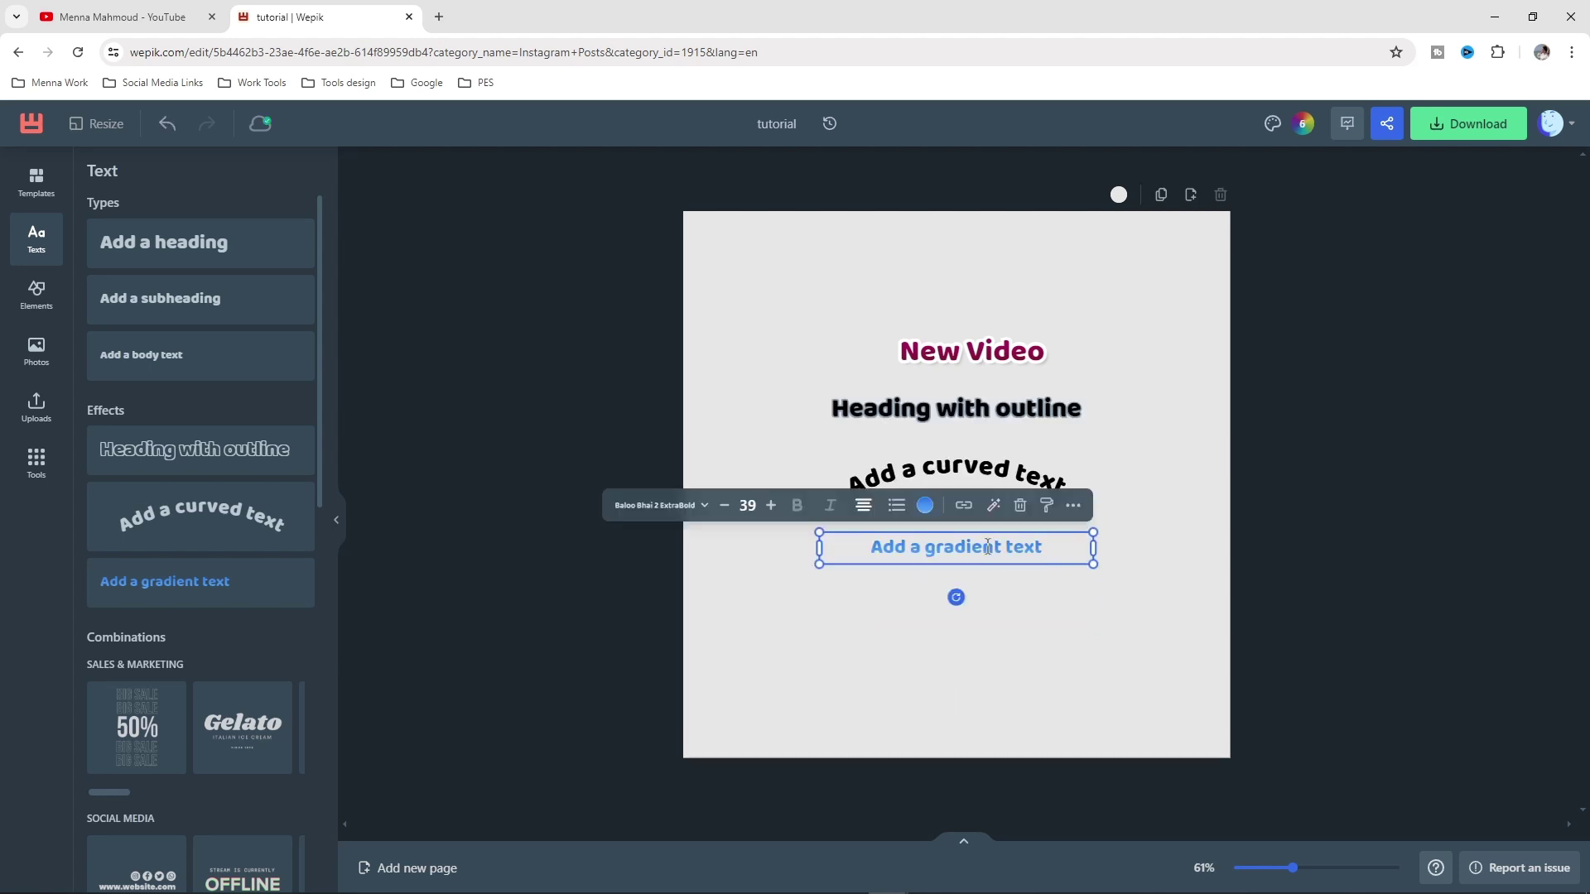
double_click(987, 546)
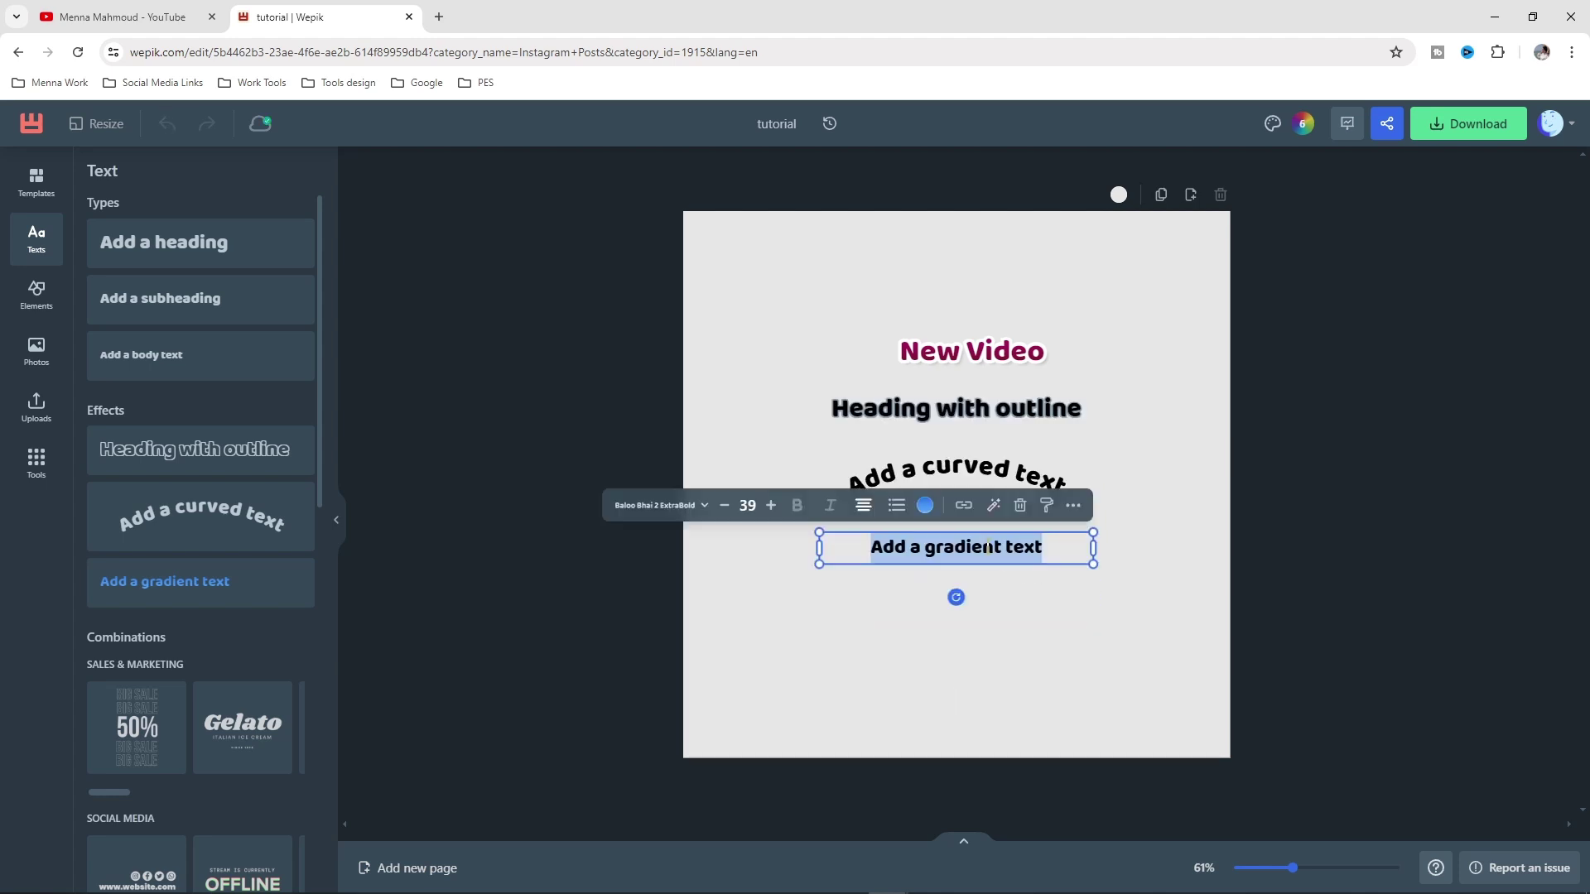
click(1017, 598)
scroll(207, 662, down, 2)
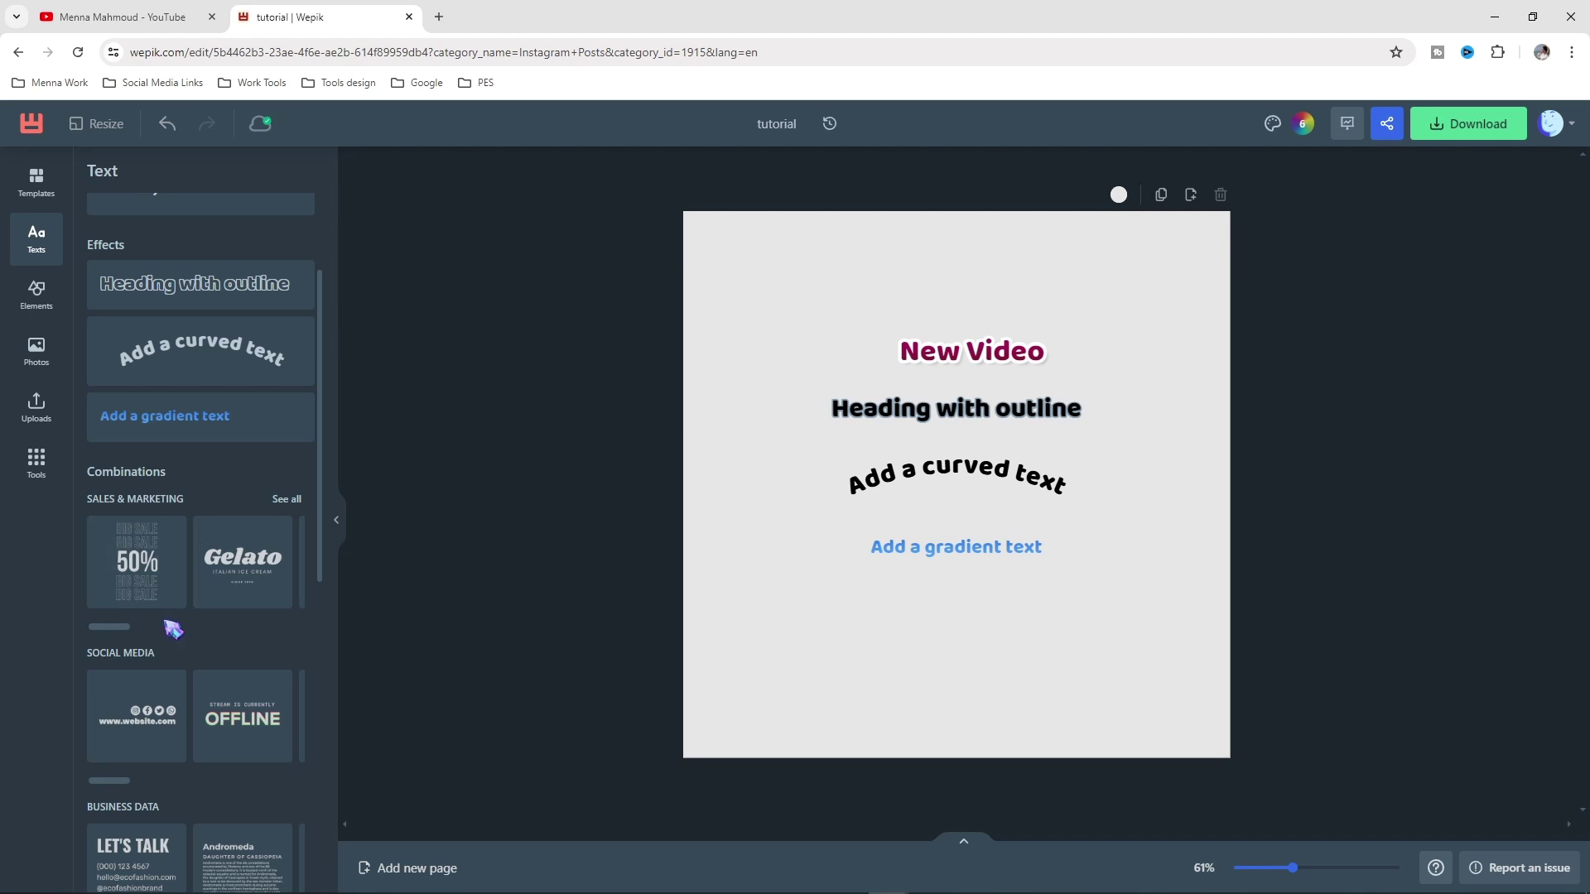
scroll(135, 585, down, 2)
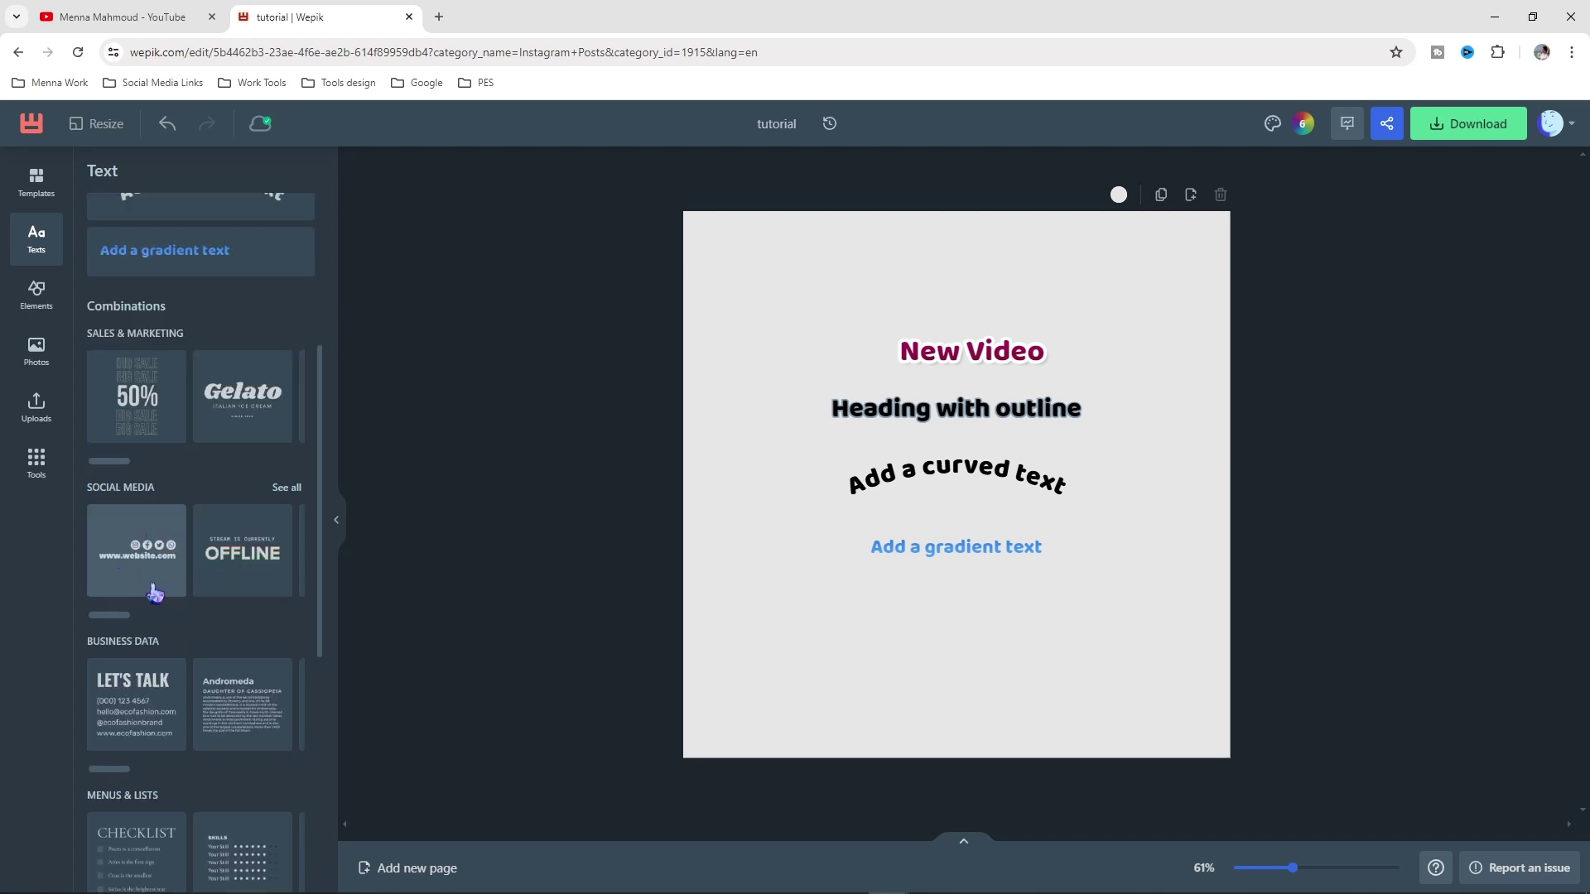
click(149, 565)
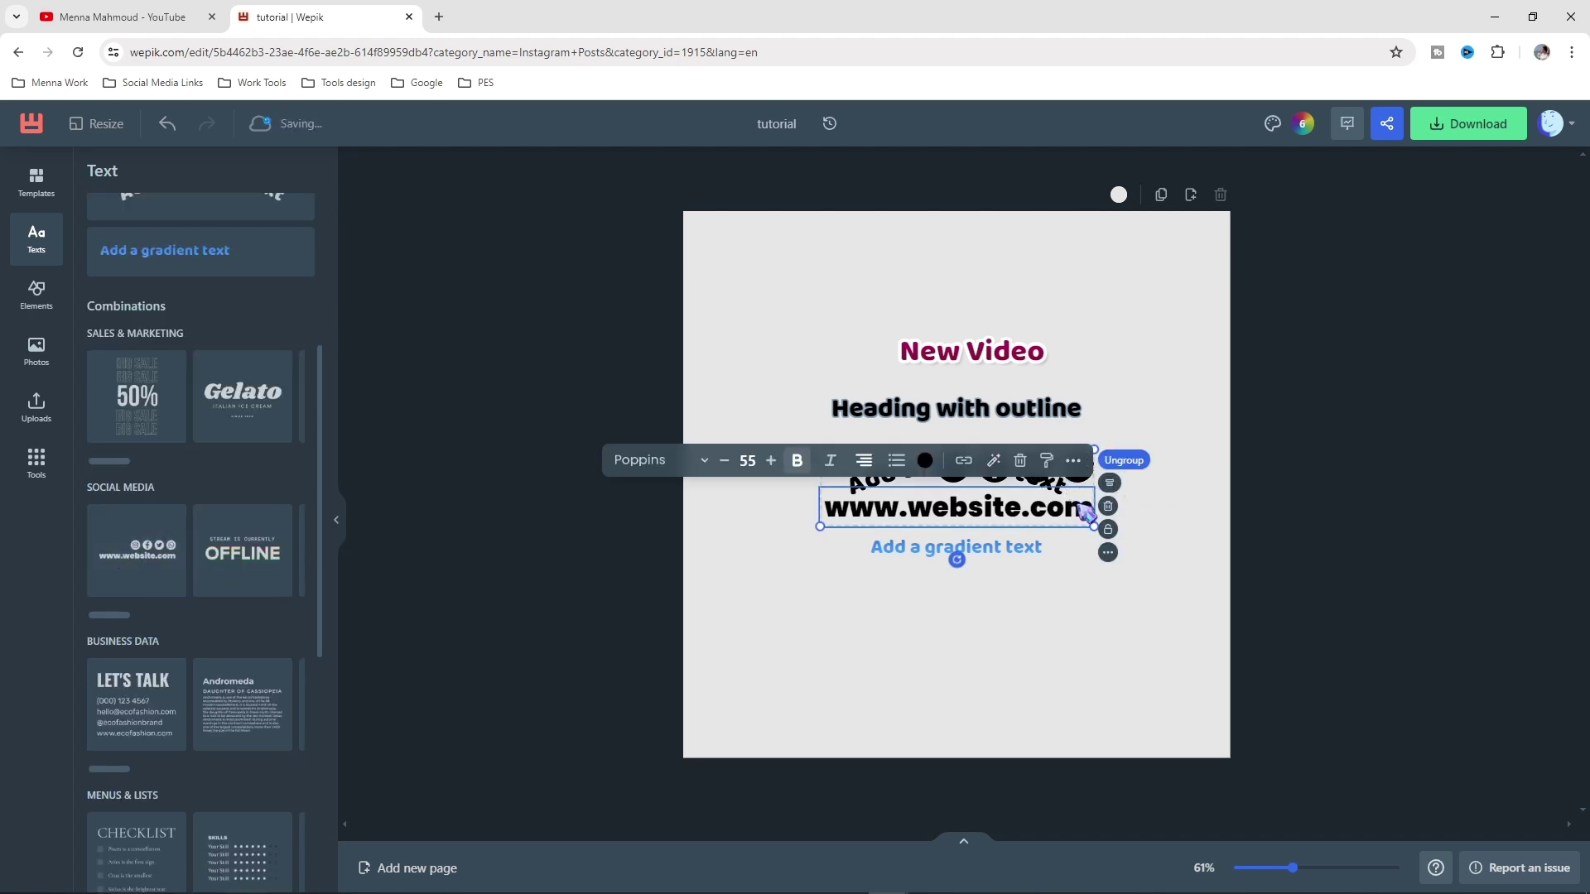
drag(1039, 509, 1039, 659)
click(1159, 526)
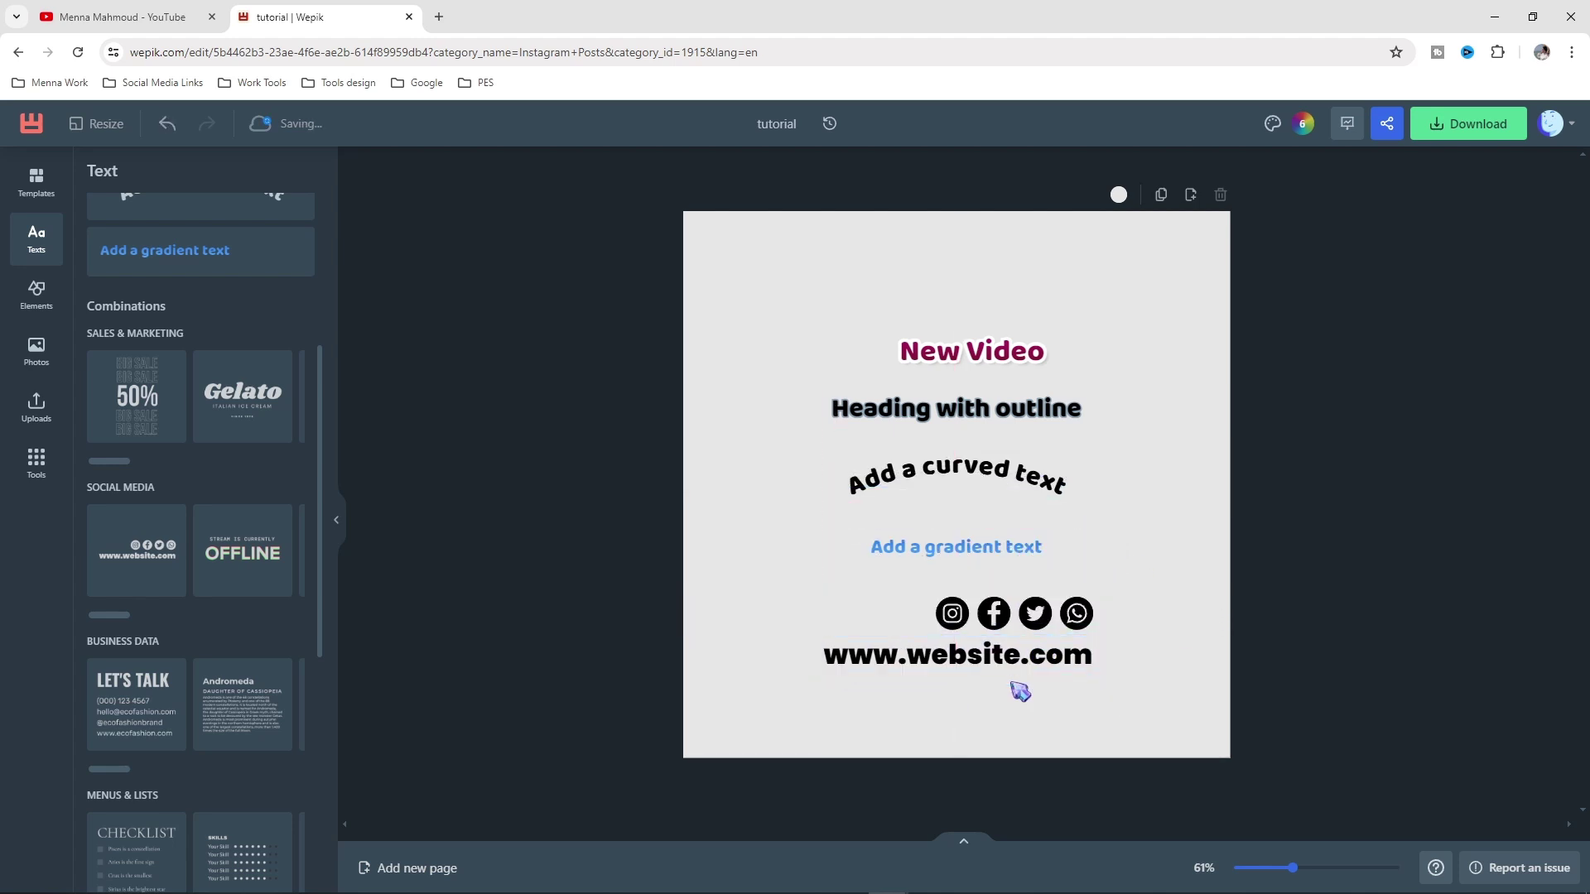
click(948, 672)
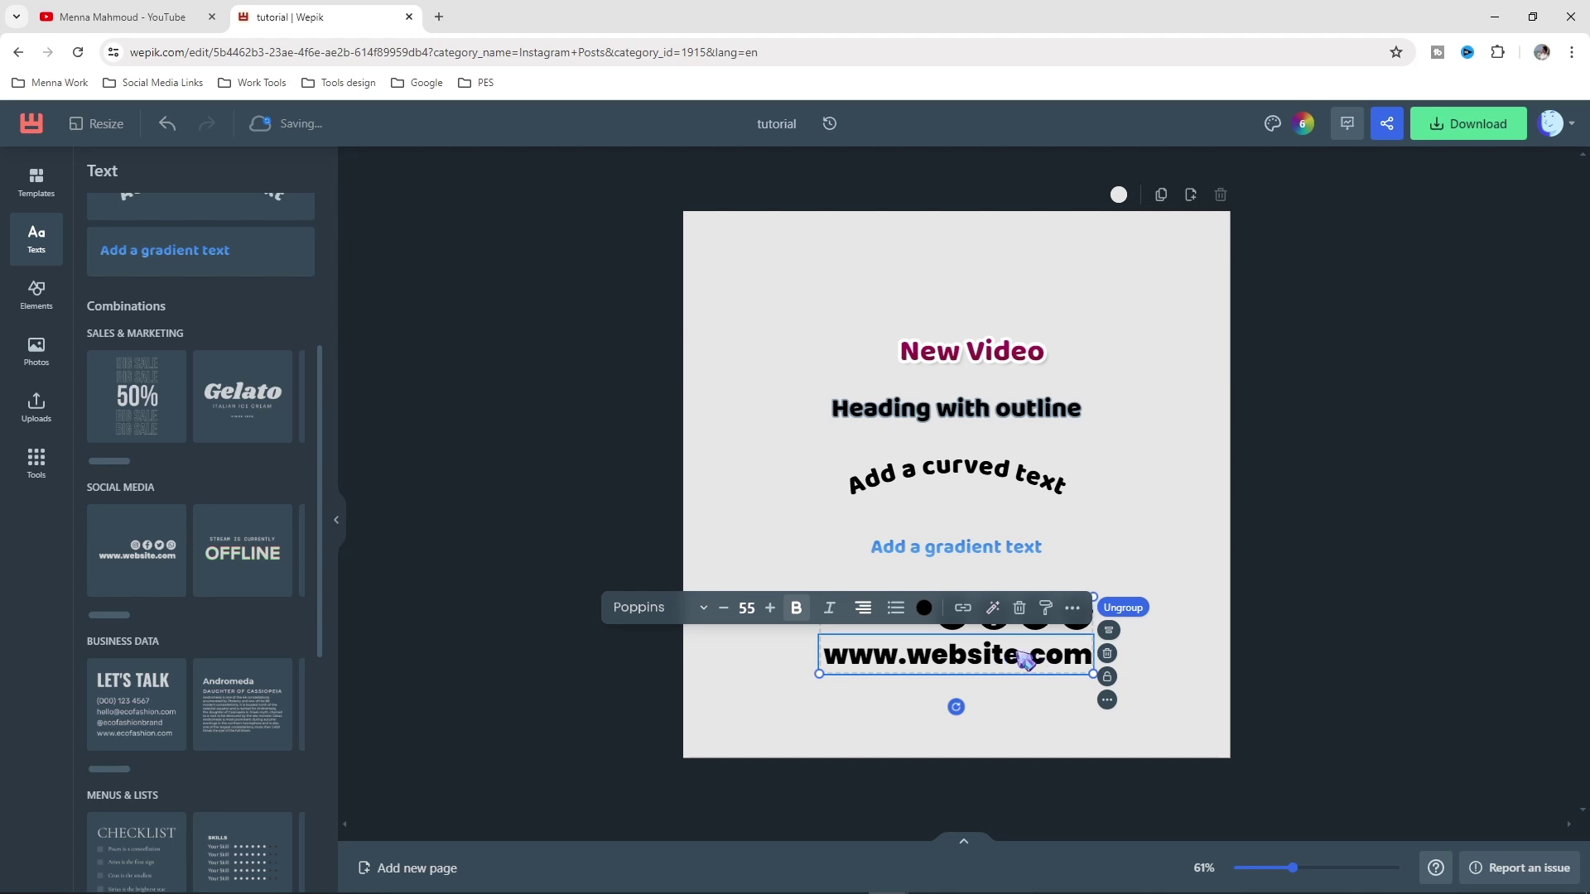
double_click(1015, 654)
drag(1019, 656, 907, 657)
key(BackSpace)
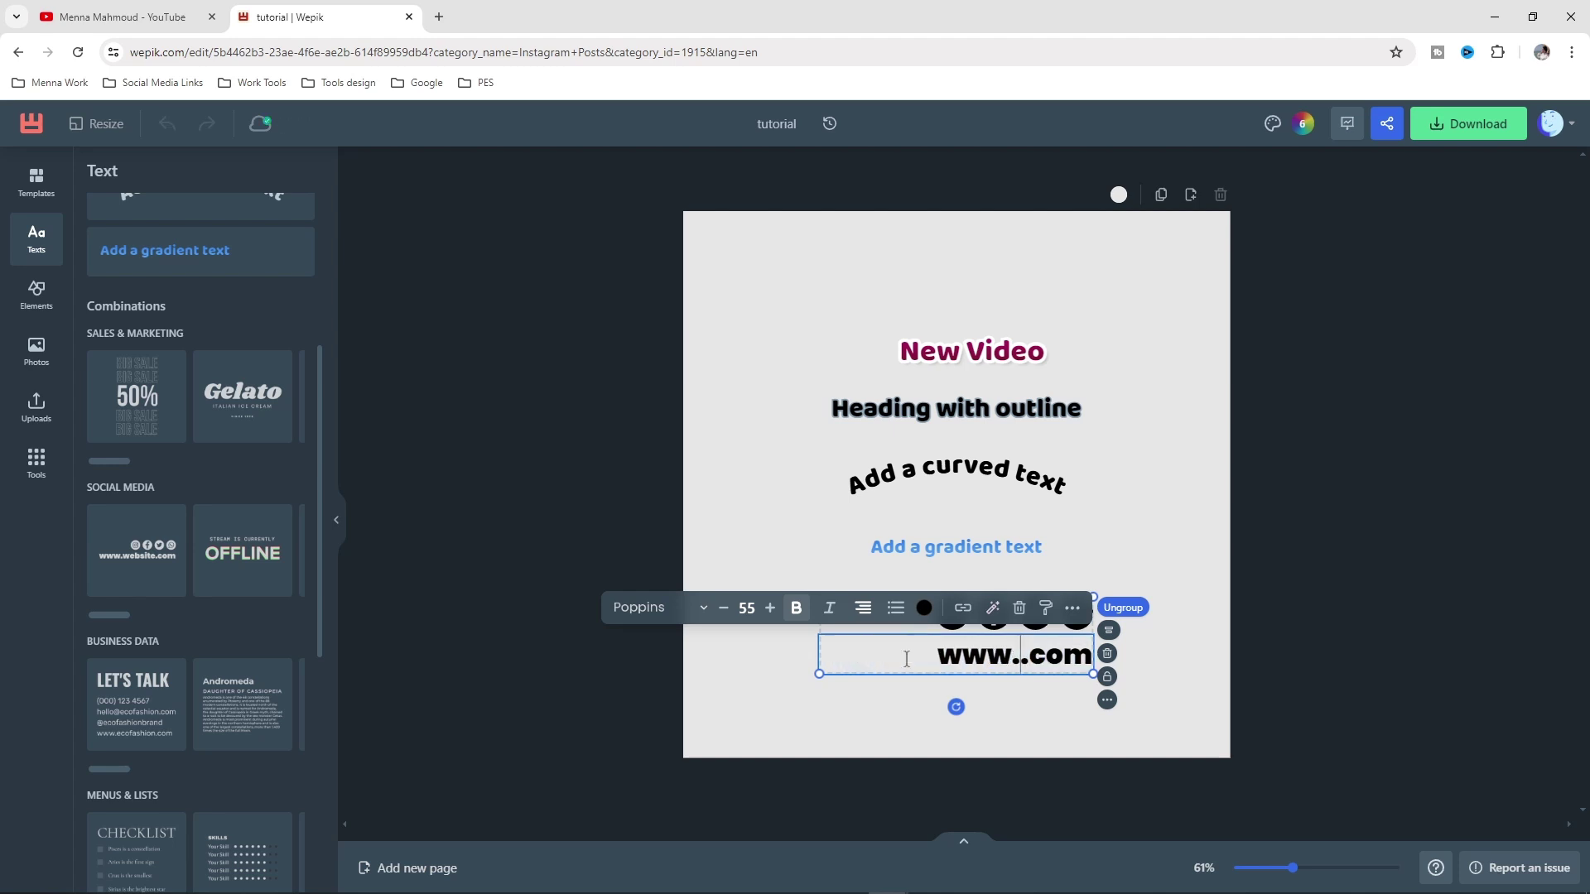
text(mennamahmou)
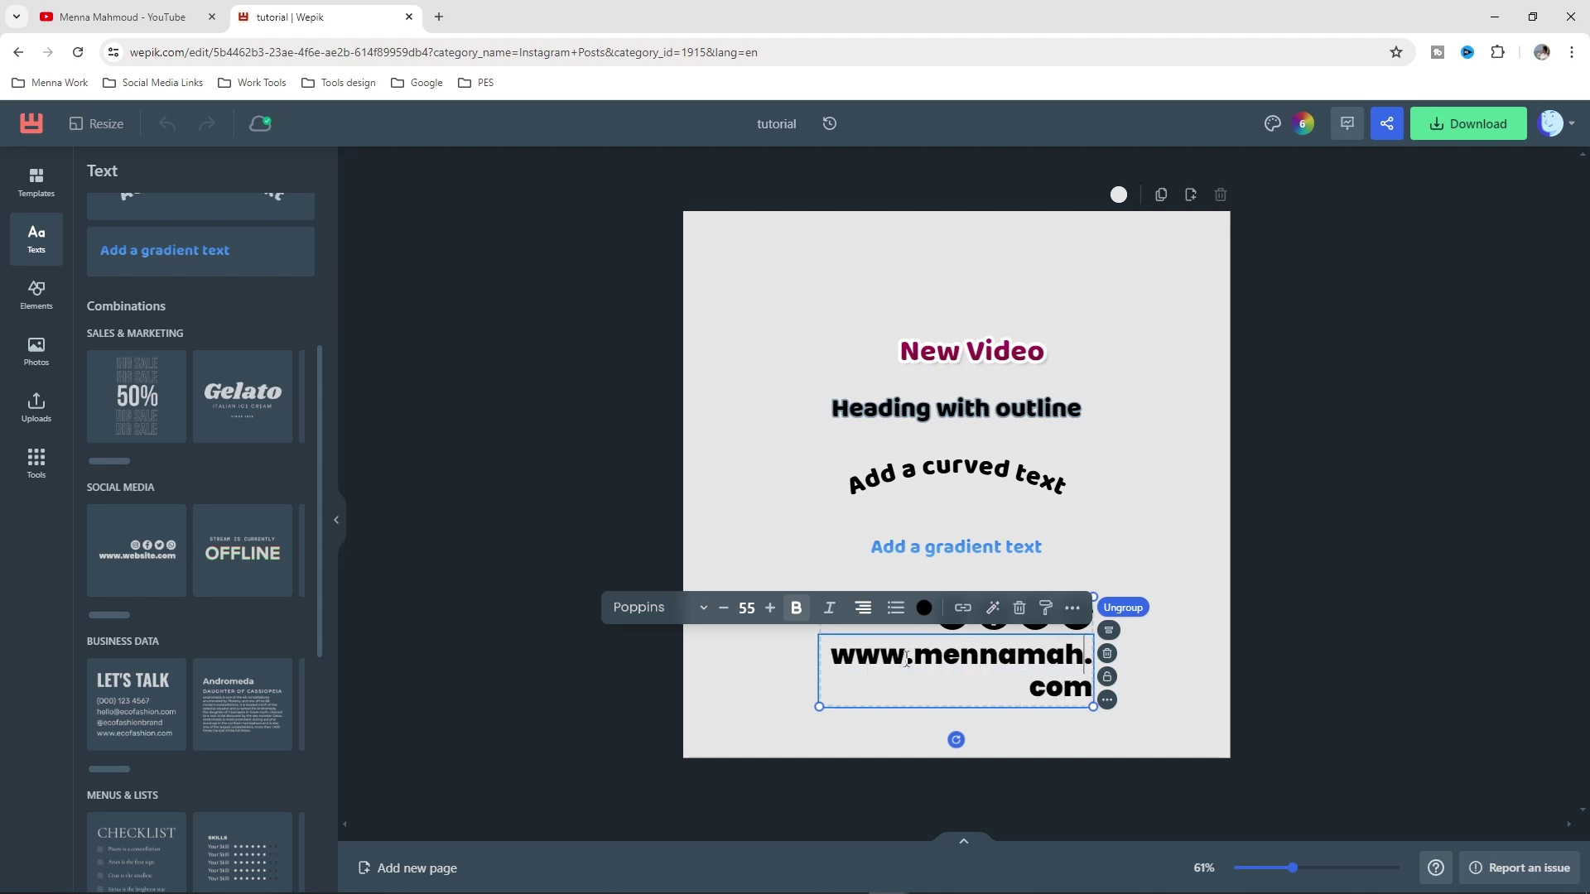
text(d)
Reduce the website address text's font size to 35 so it fits on one line
click(724, 608)
click(723, 608)
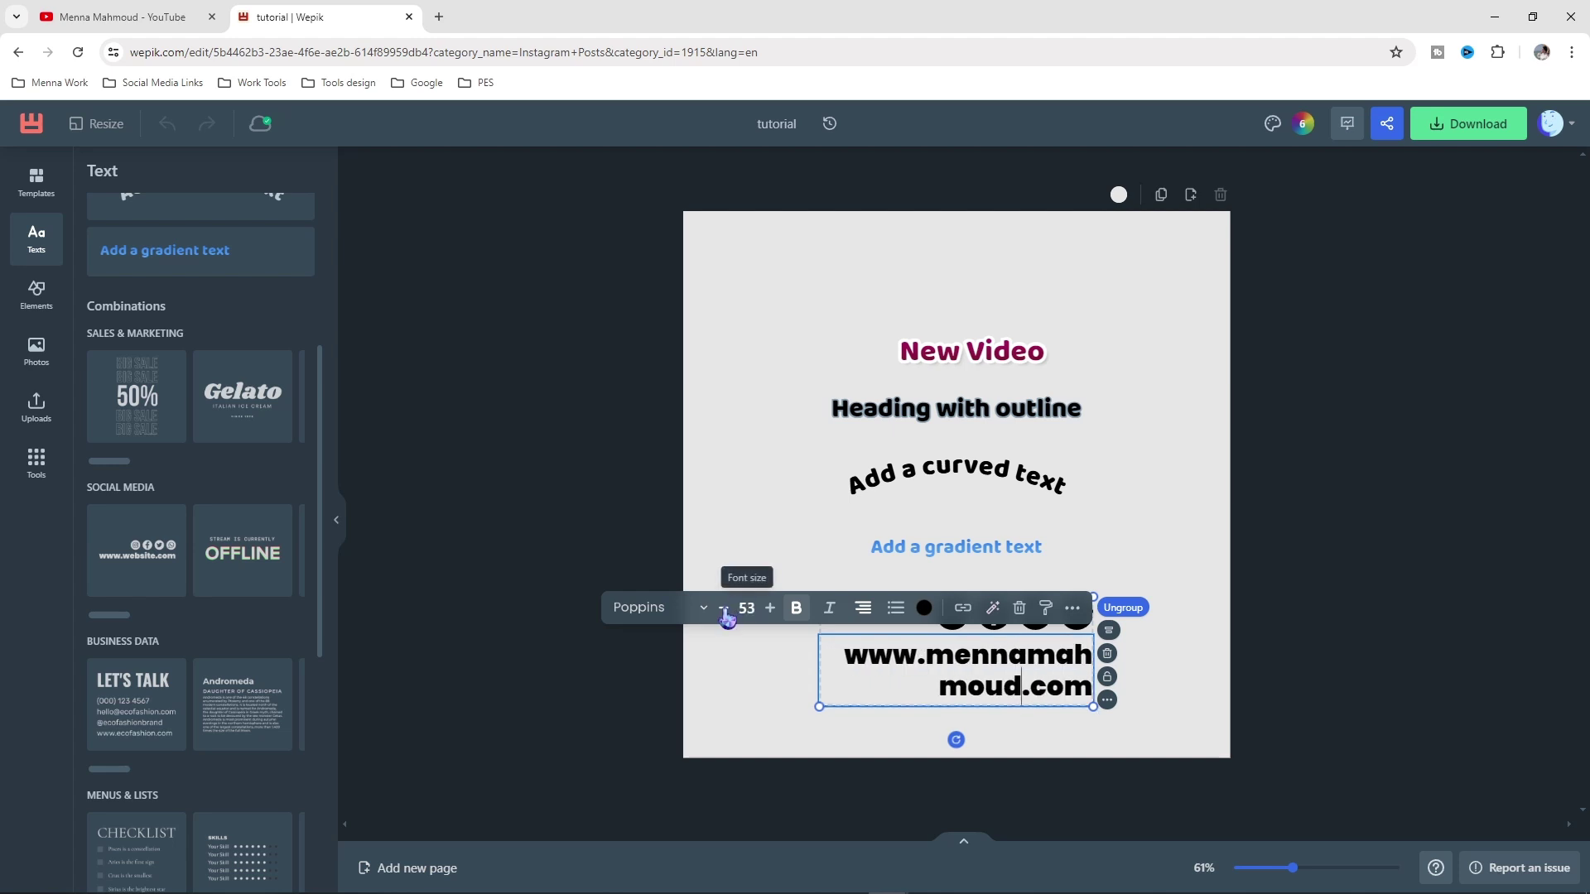
click(724, 608)
click(724, 607)
click(724, 608)
click(724, 607)
click(723, 608)
click(723, 607)
click(724, 608)
click(724, 608)
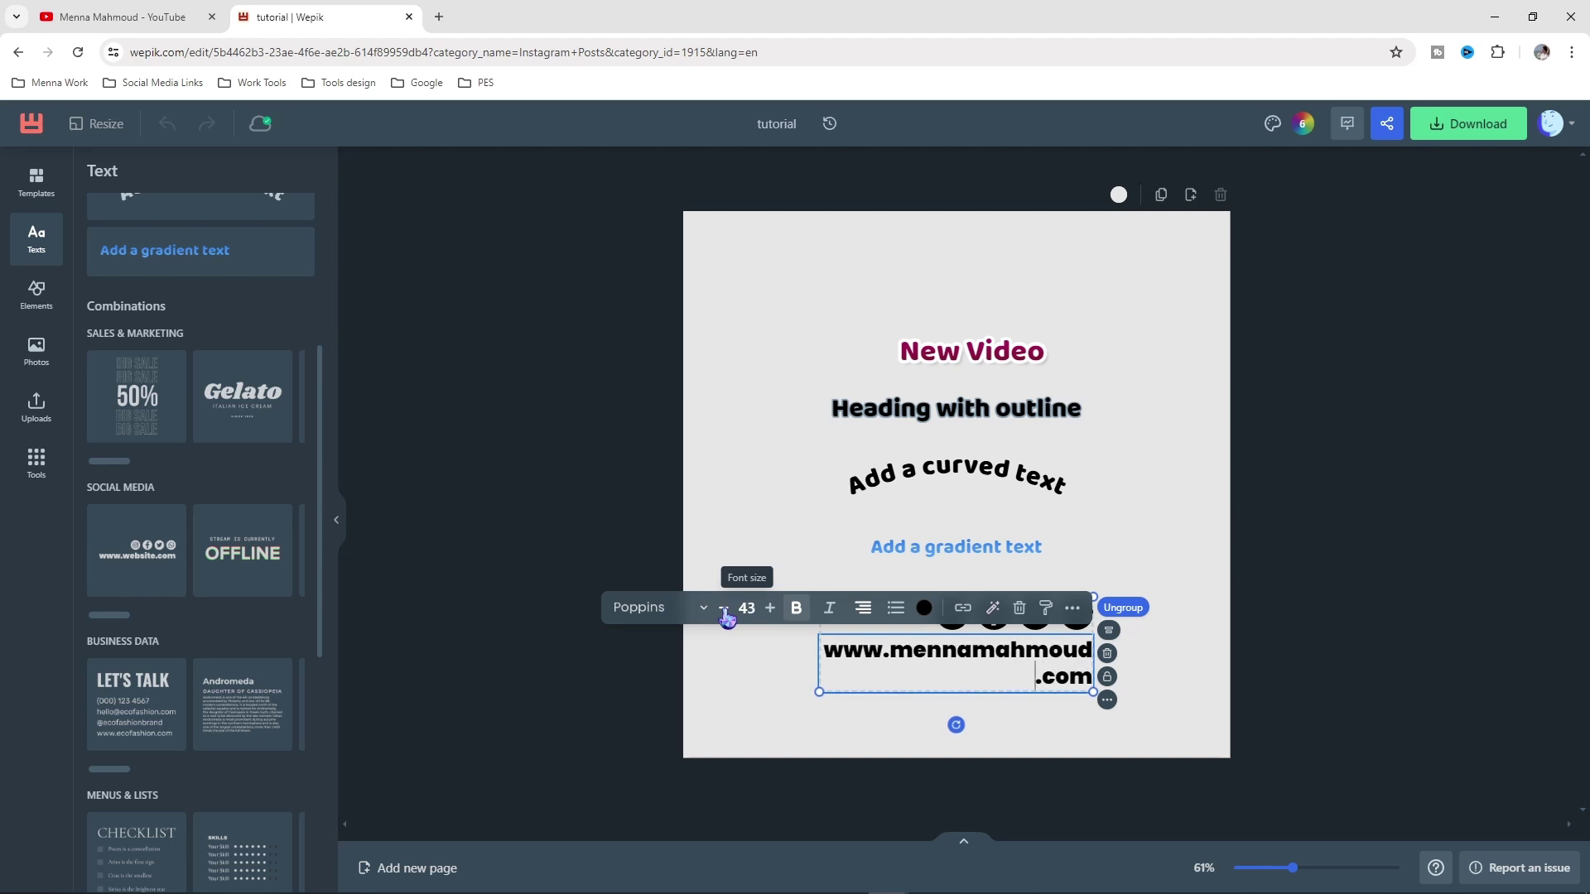
click(724, 608)
click(724, 608)
click(723, 608)
click(723, 607)
click(724, 607)
click(723, 607)
click(724, 607)
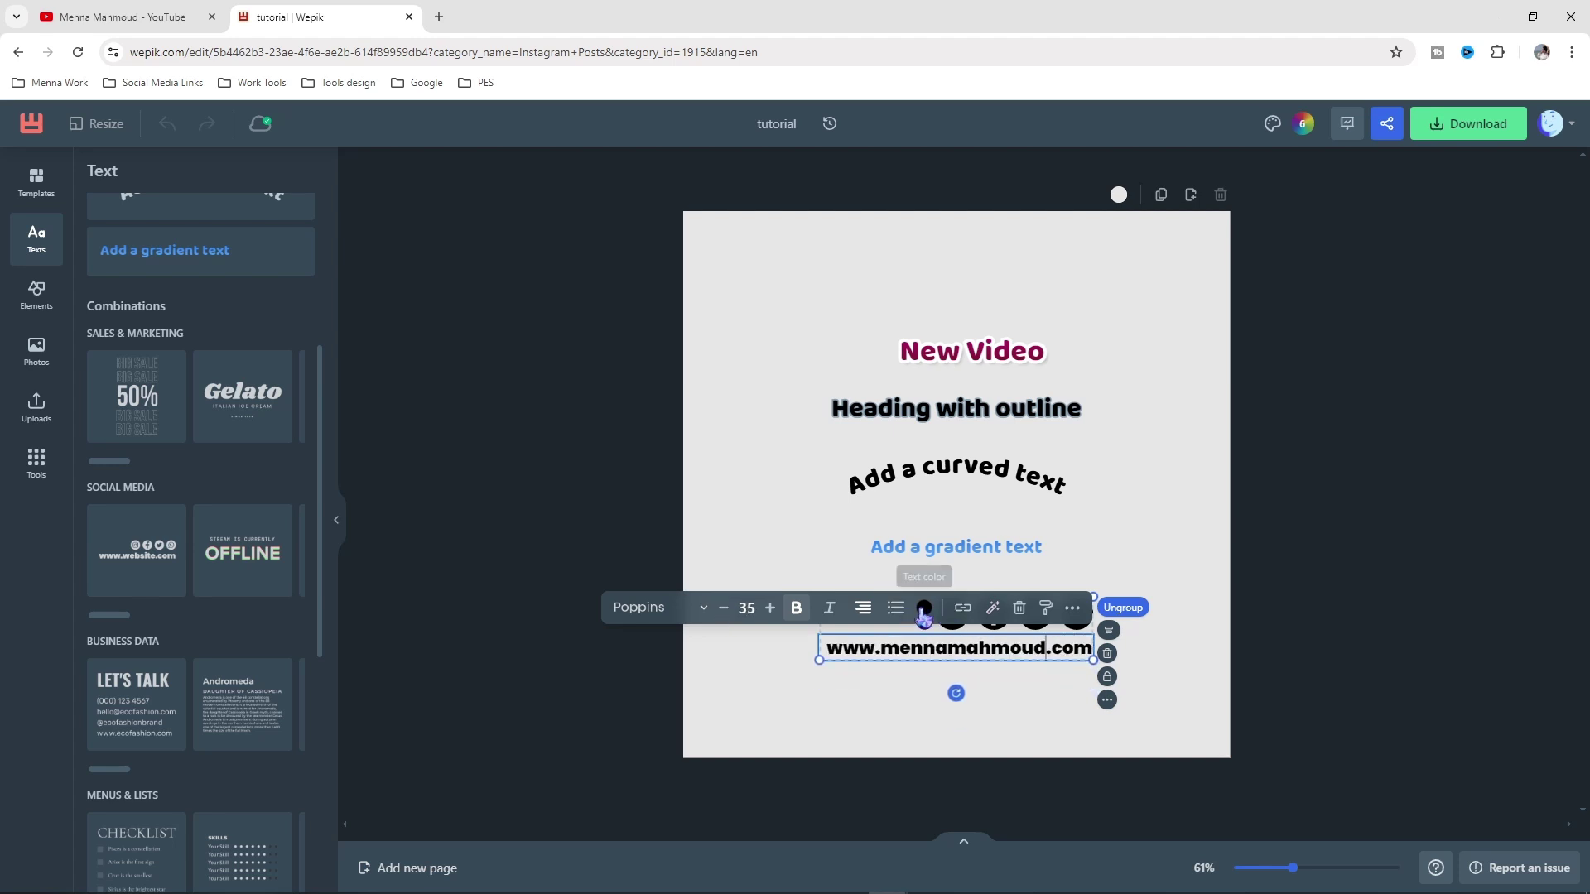
Set the website address text's colour to a solid red and deselect it
click(924, 611)
click(1251, 620)
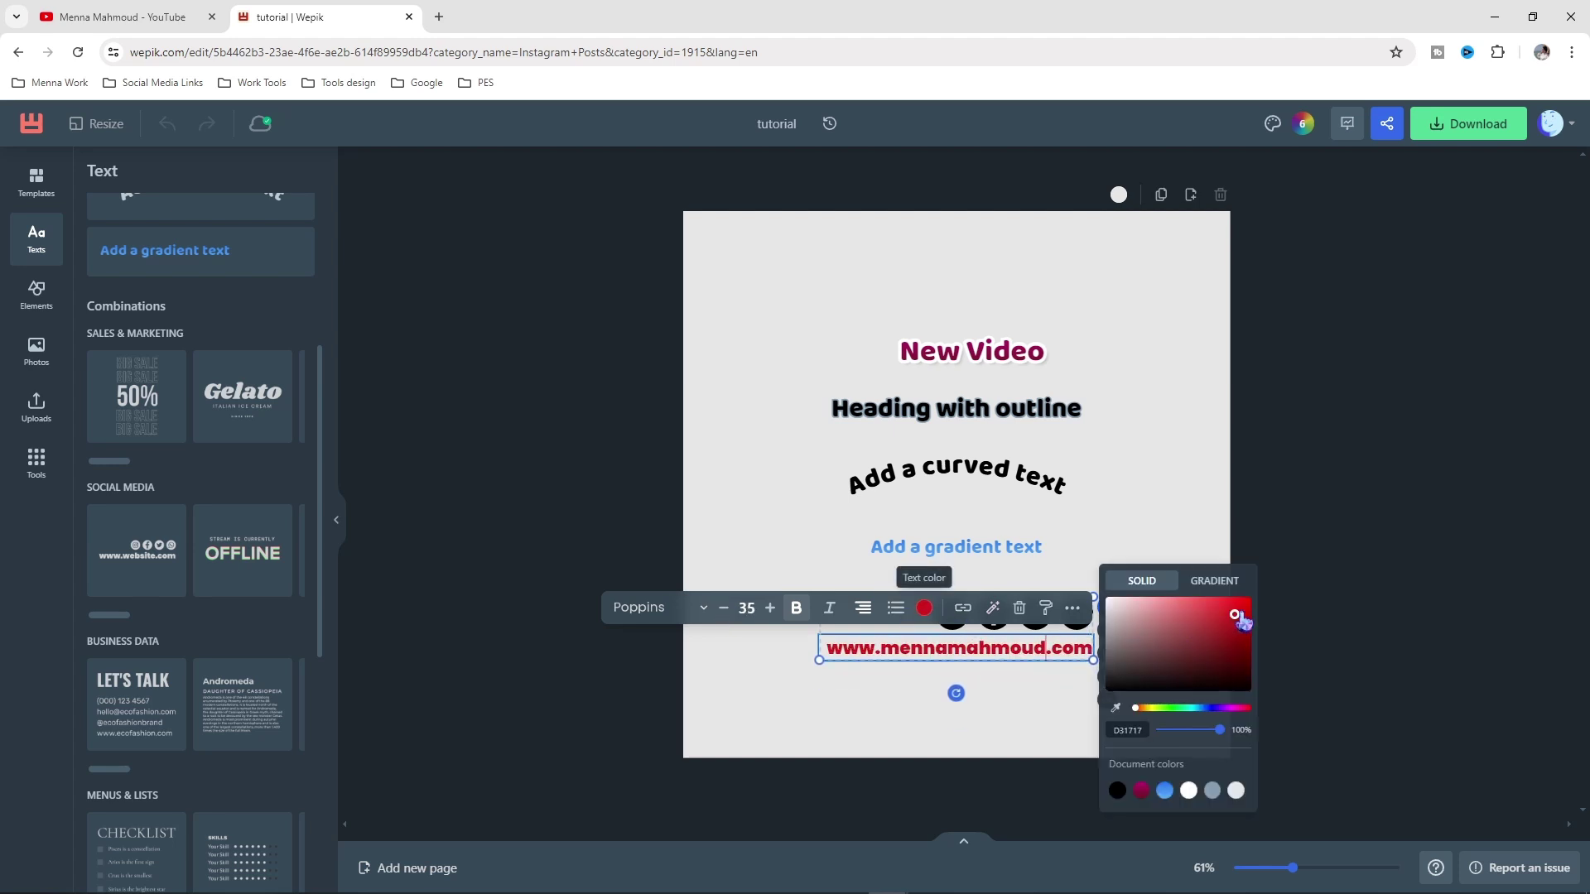
click(1207, 493)
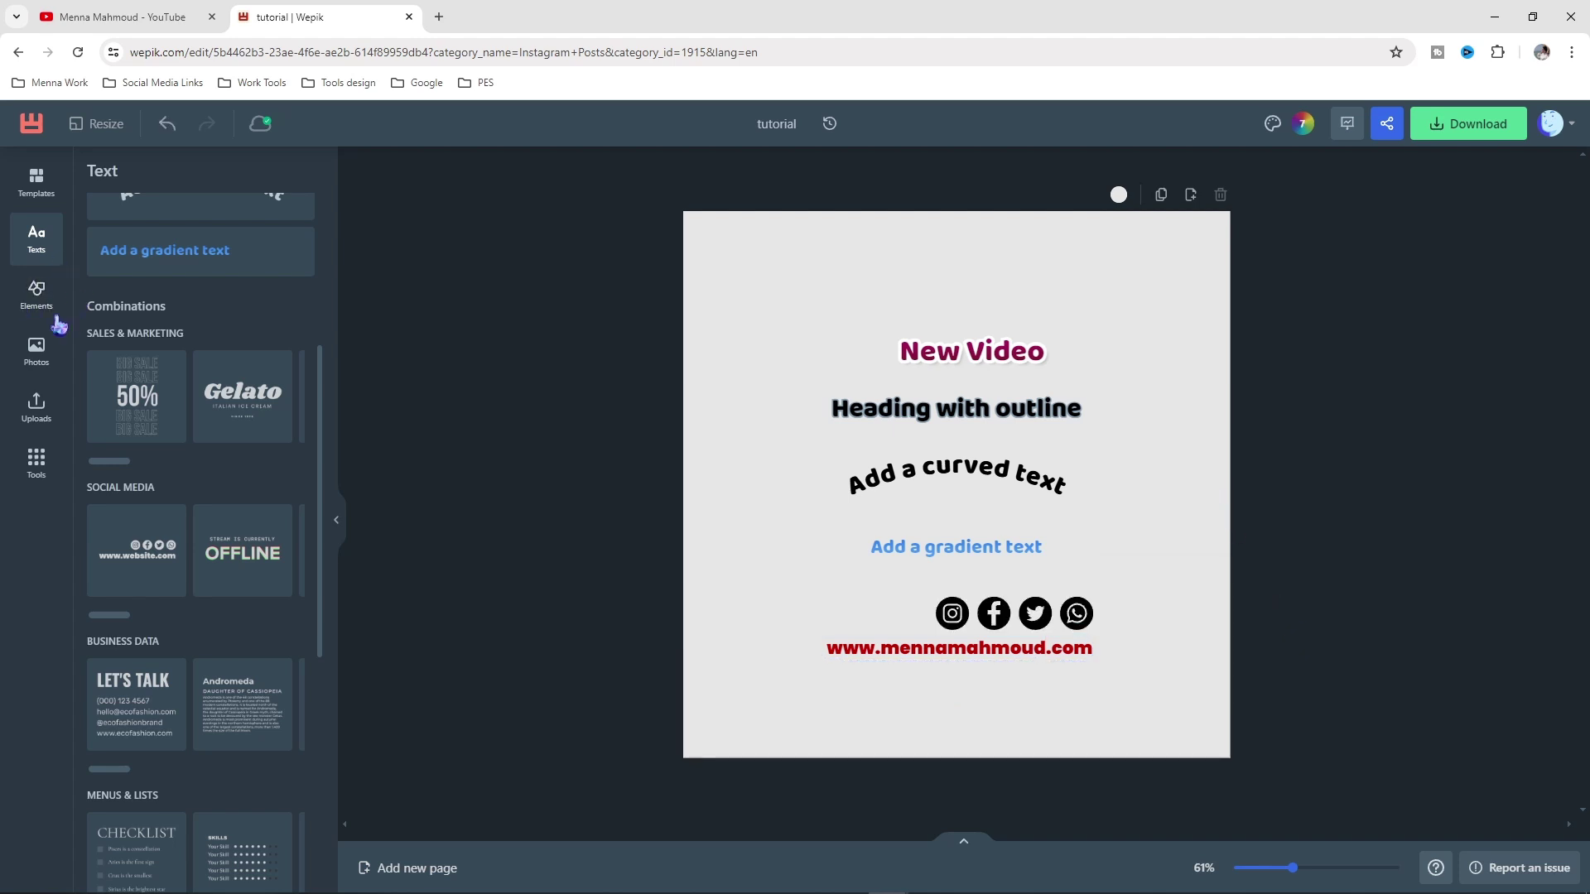
Open the Elements library, add a blank second page and collapse the page thumbnails
click(36, 308)
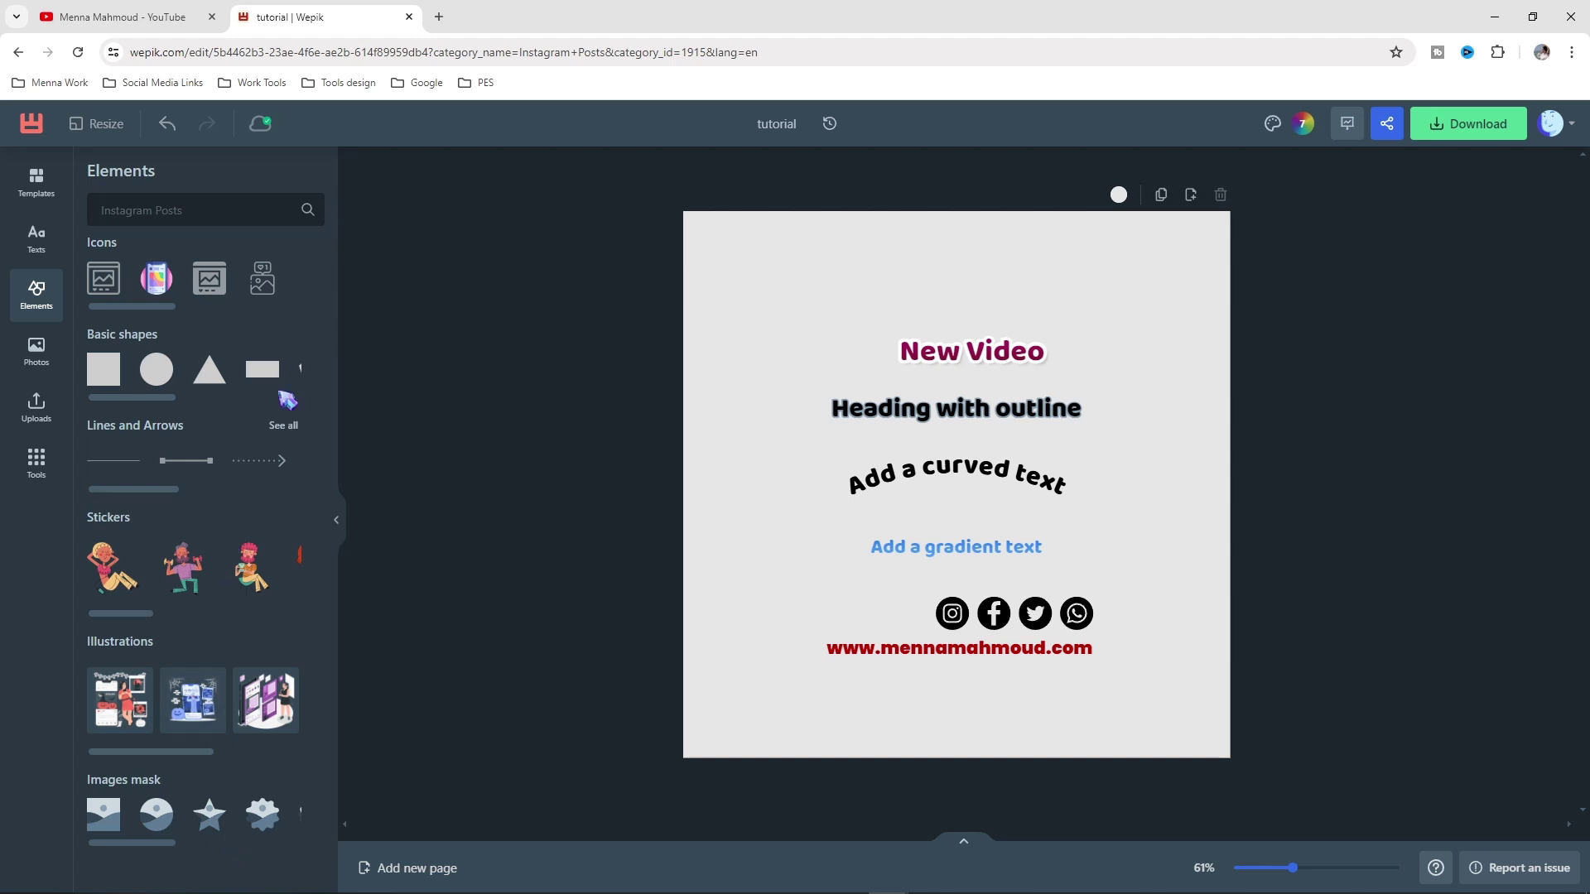
click(416, 868)
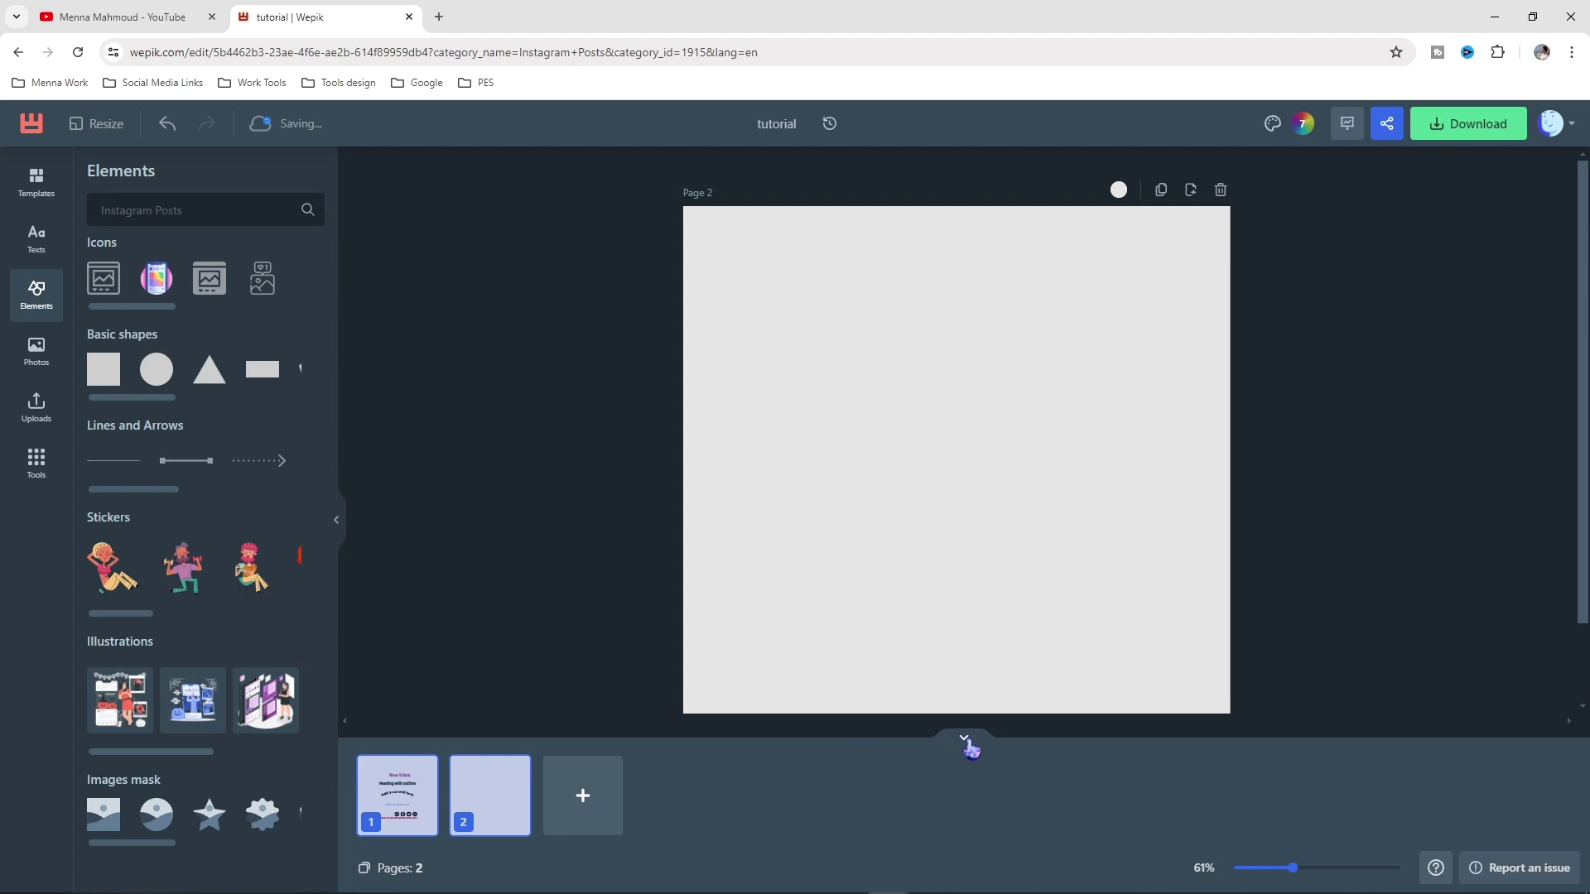
click(966, 742)
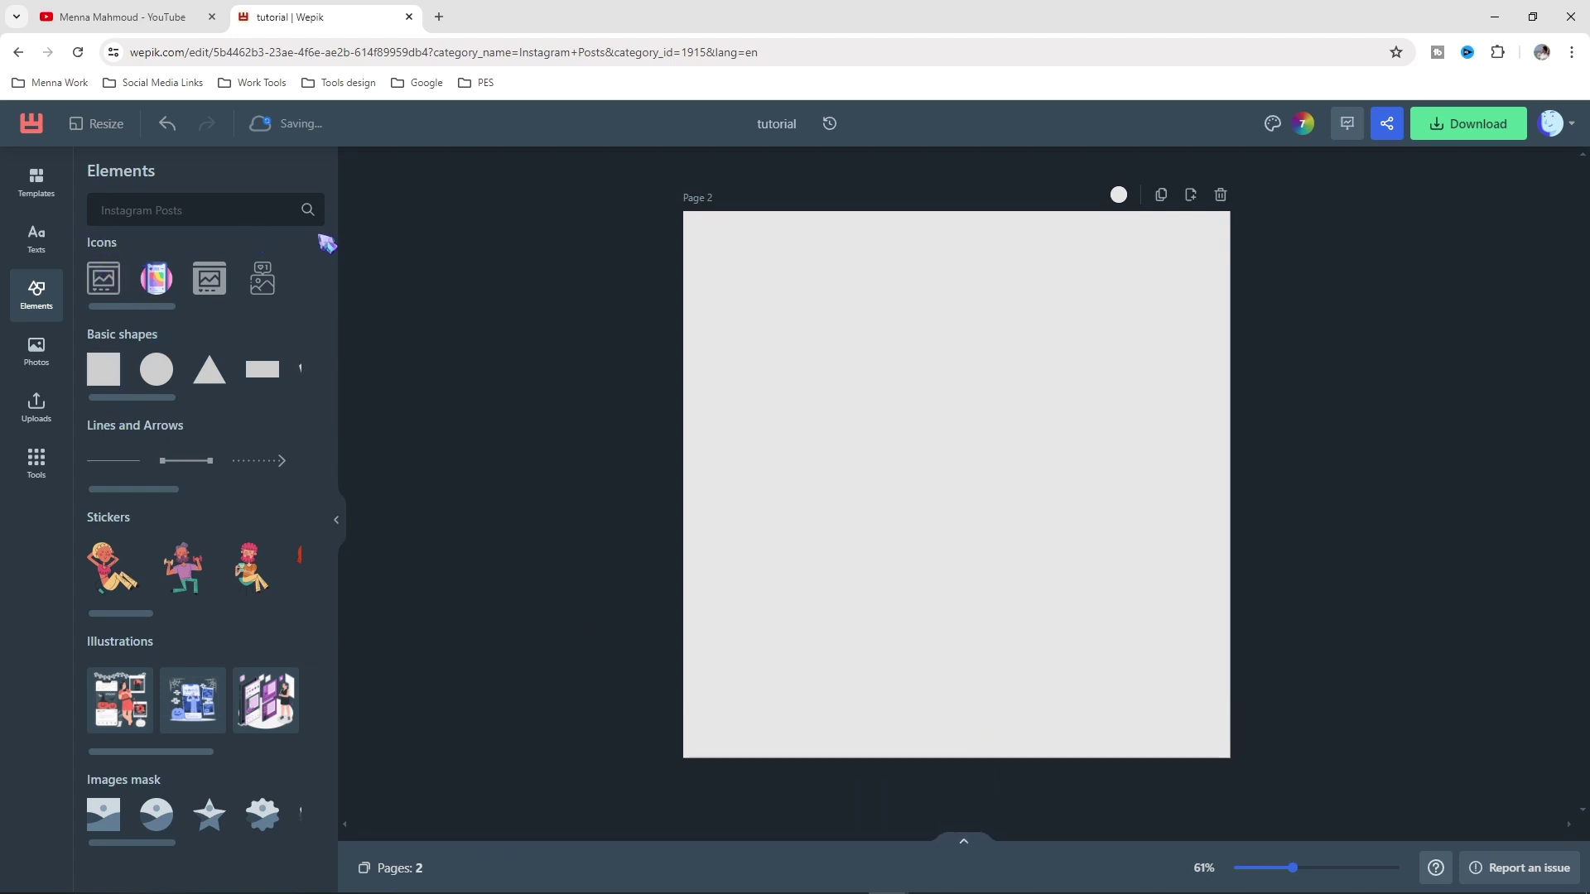
Show the full icon collection and filter it by Color and the Outline style
click(286, 243)
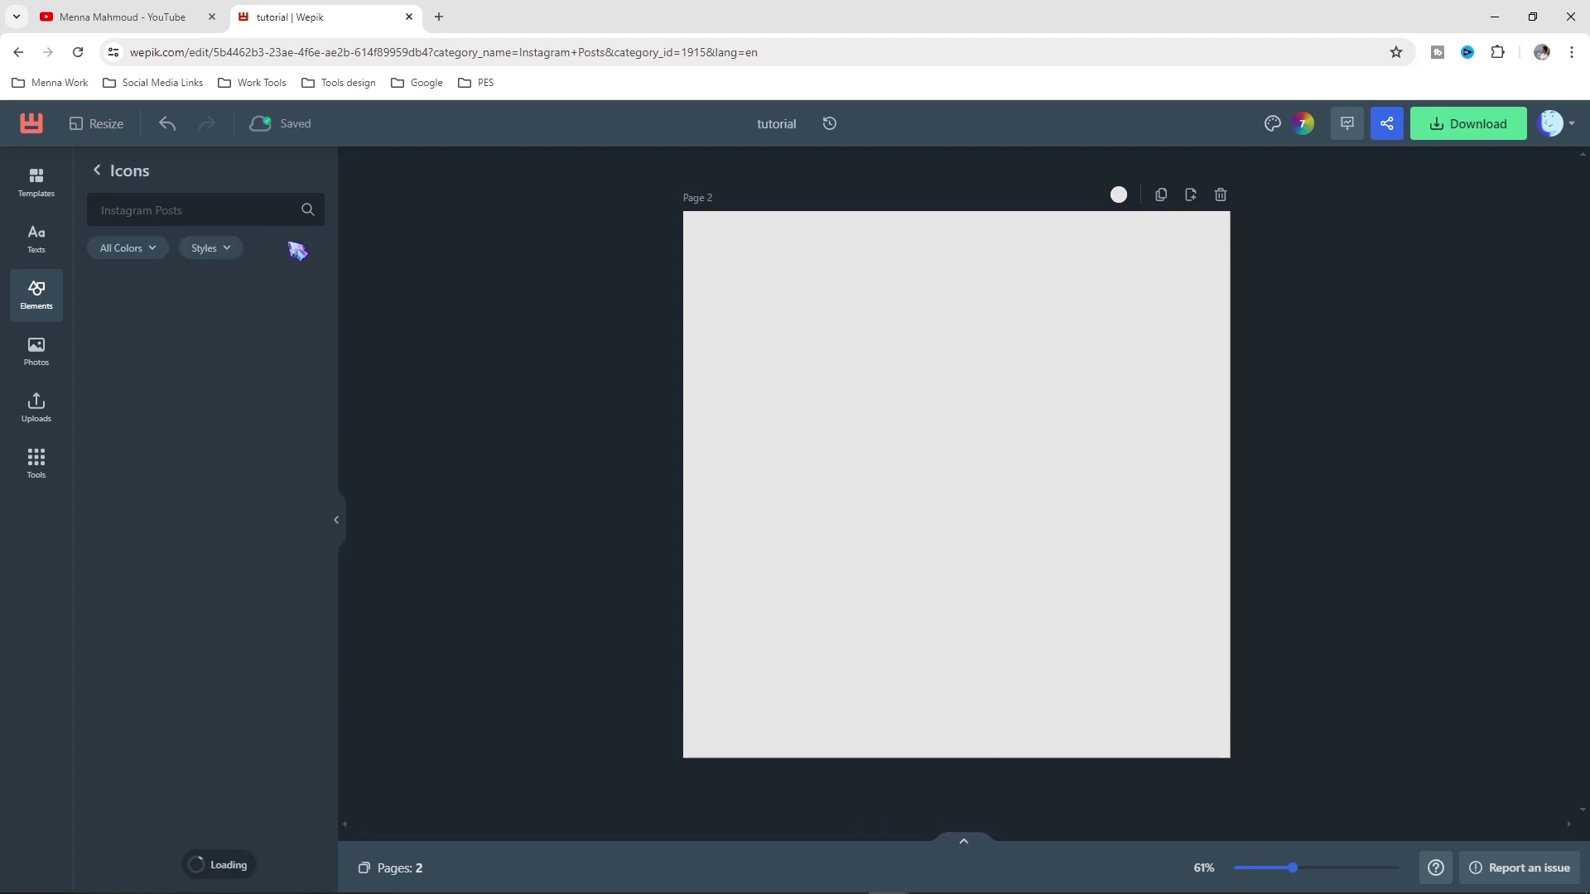
scroll(218, 527, down, 4)
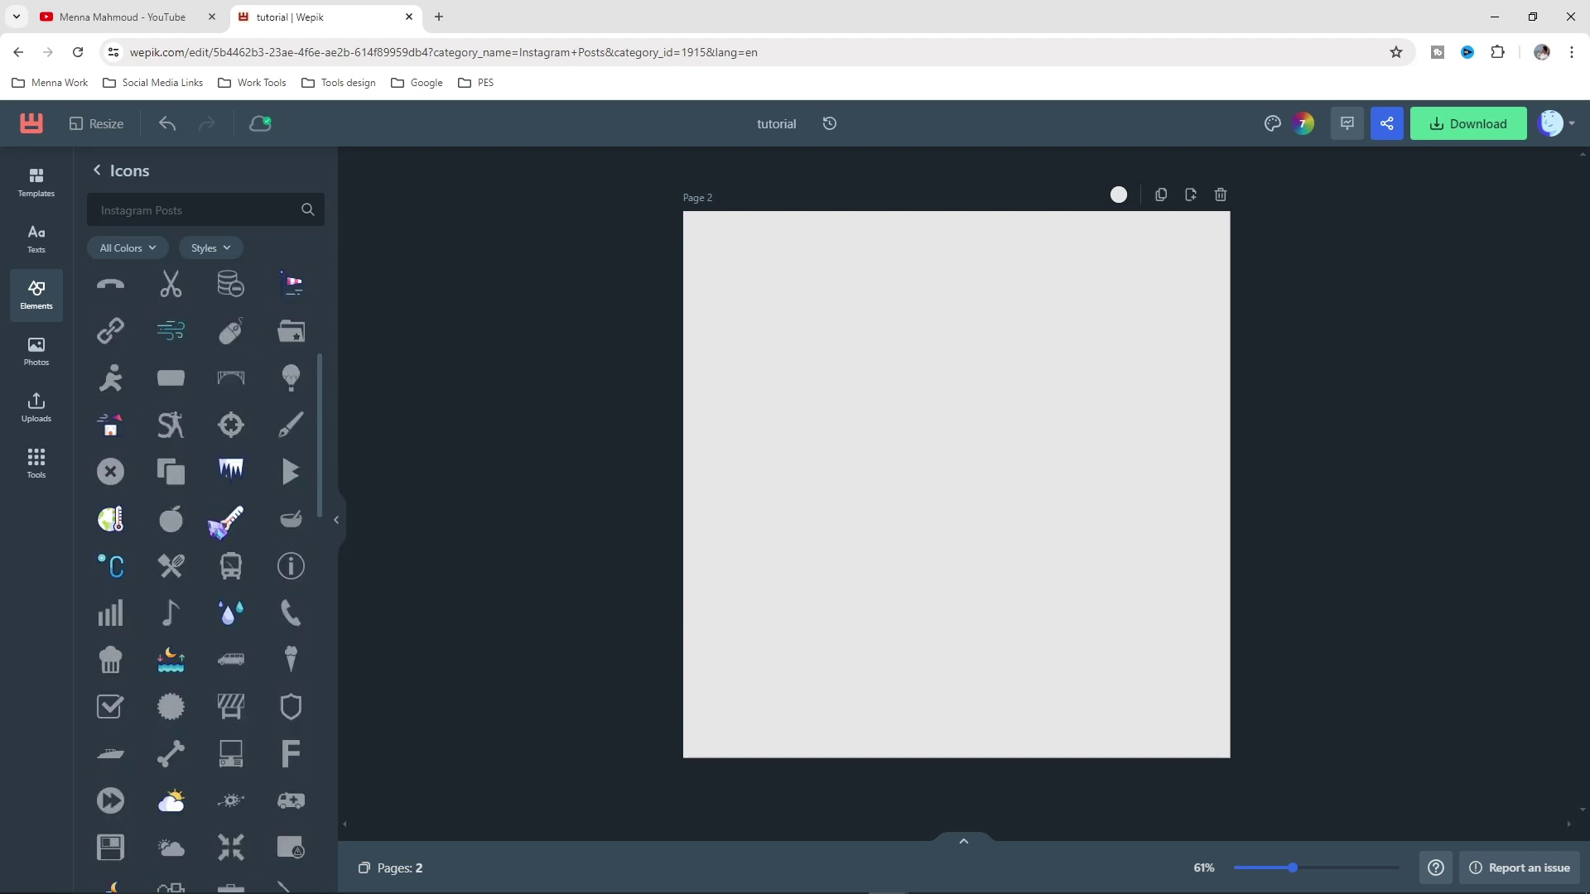
scroll(218, 524, up, 5)
click(137, 251)
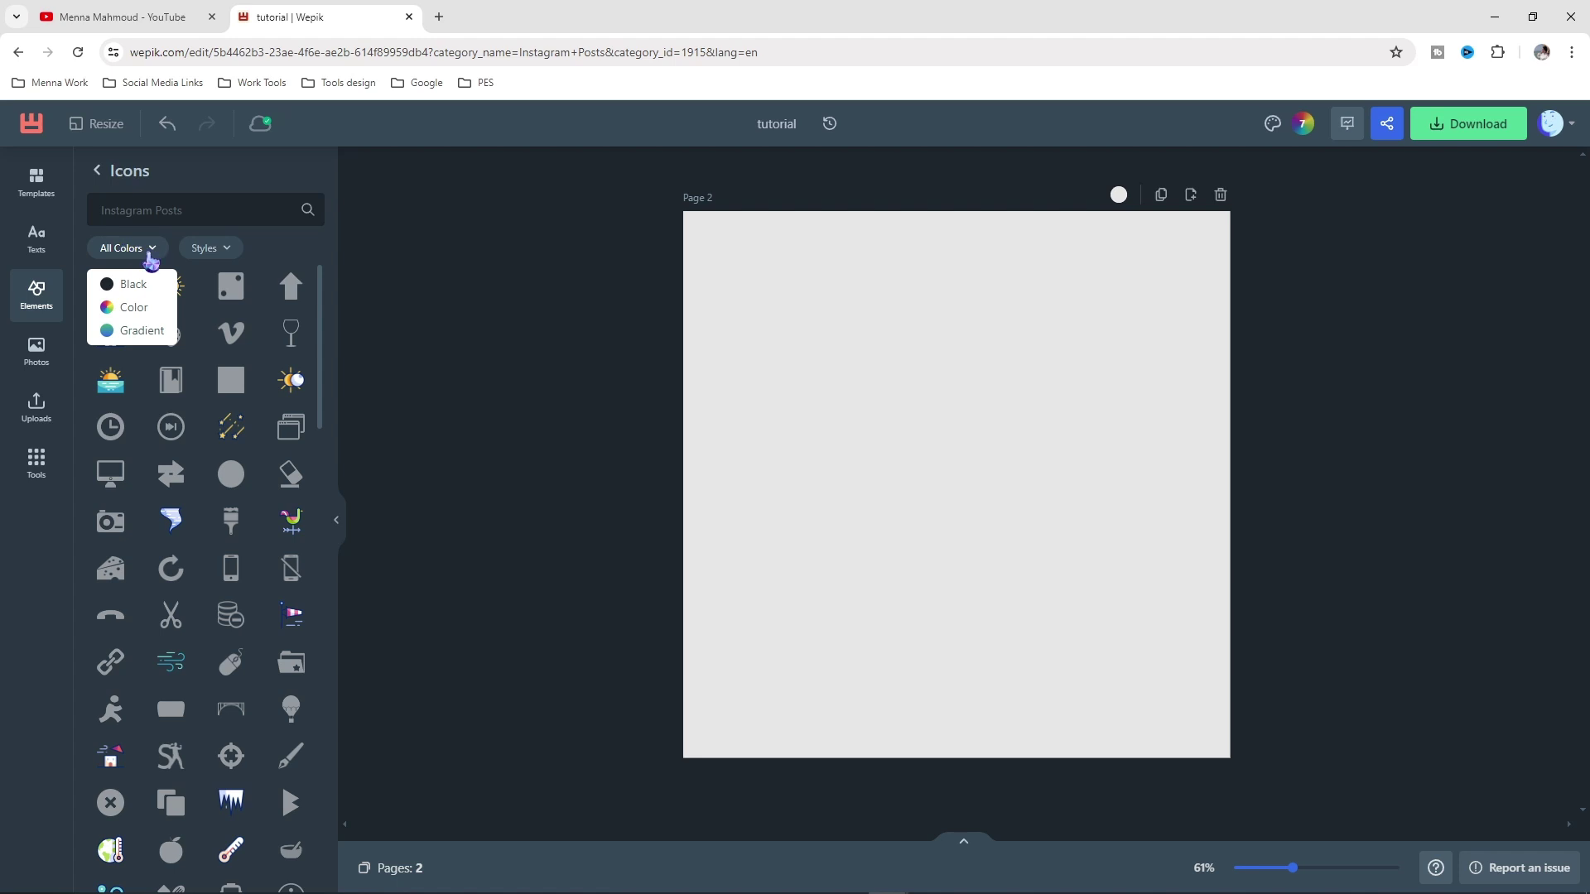
click(130, 308)
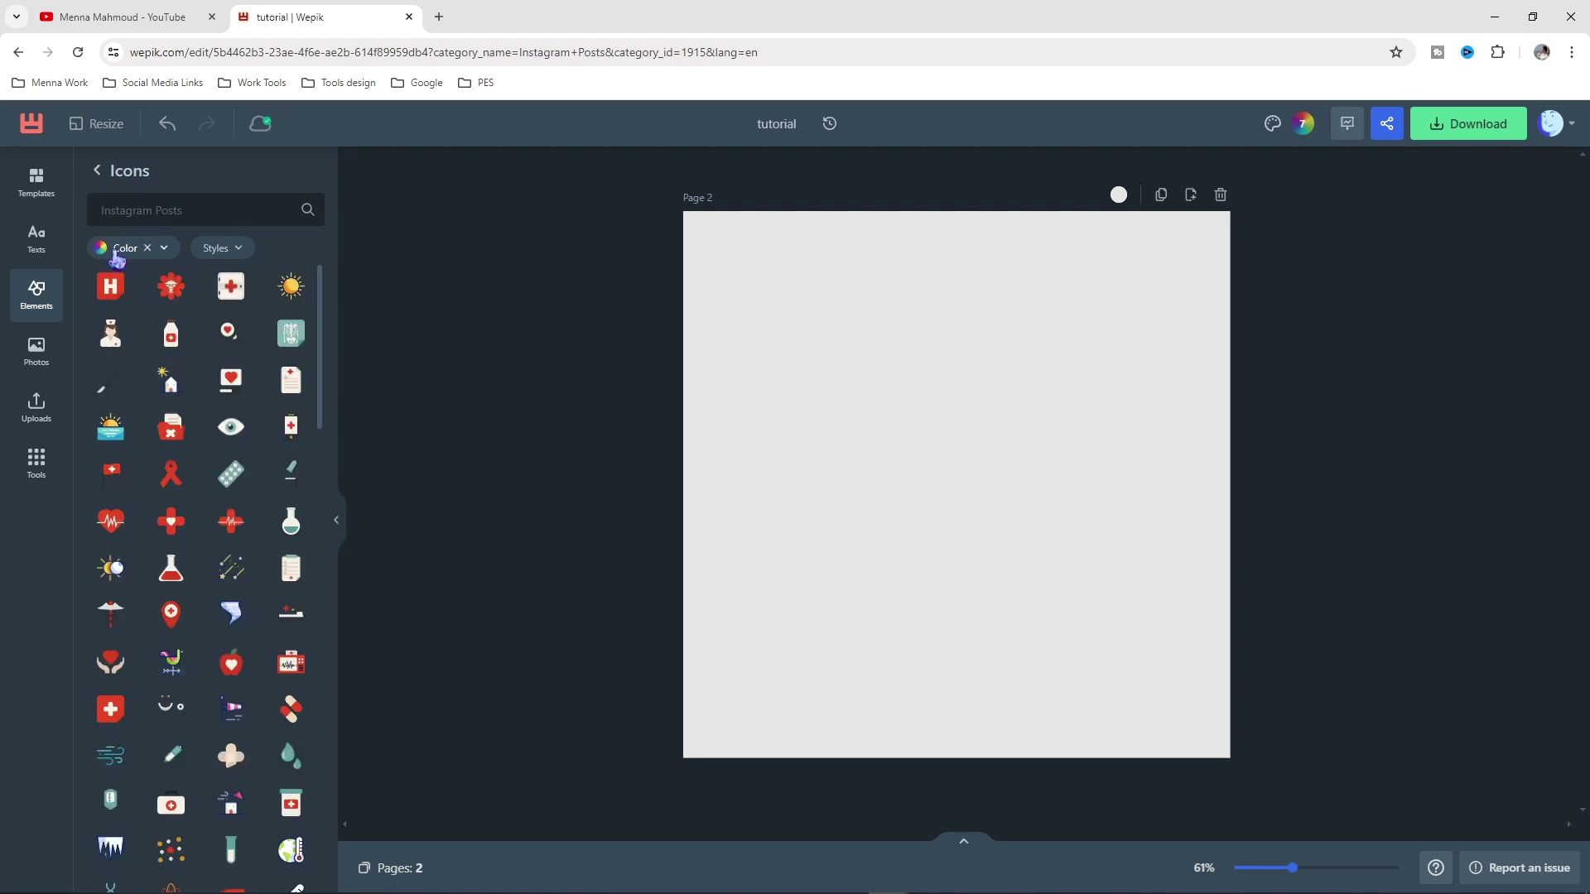
click(217, 250)
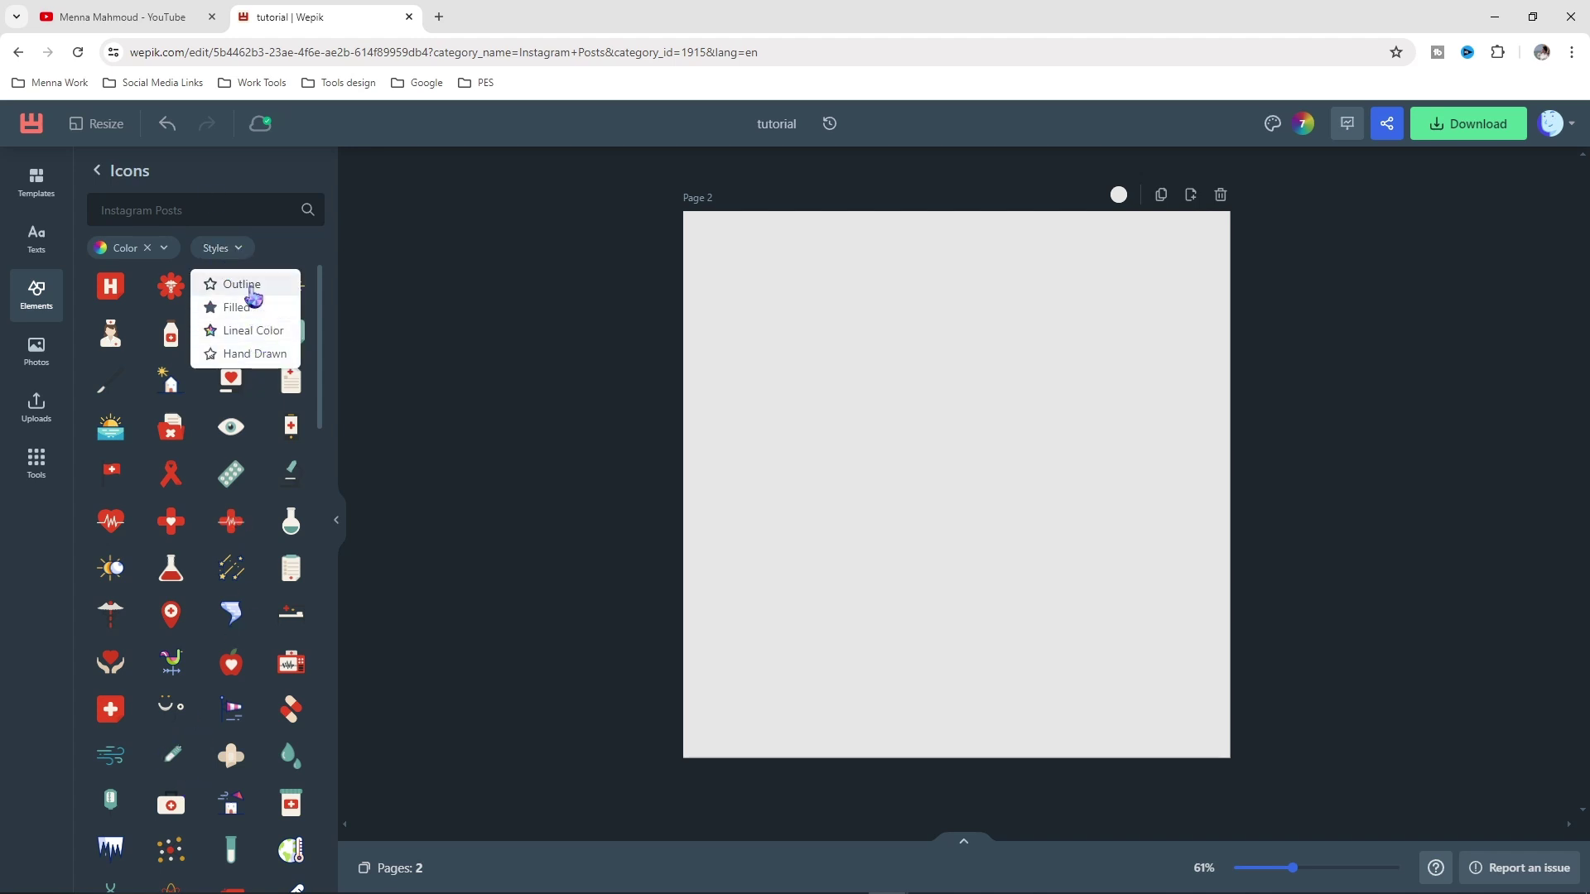
click(242, 284)
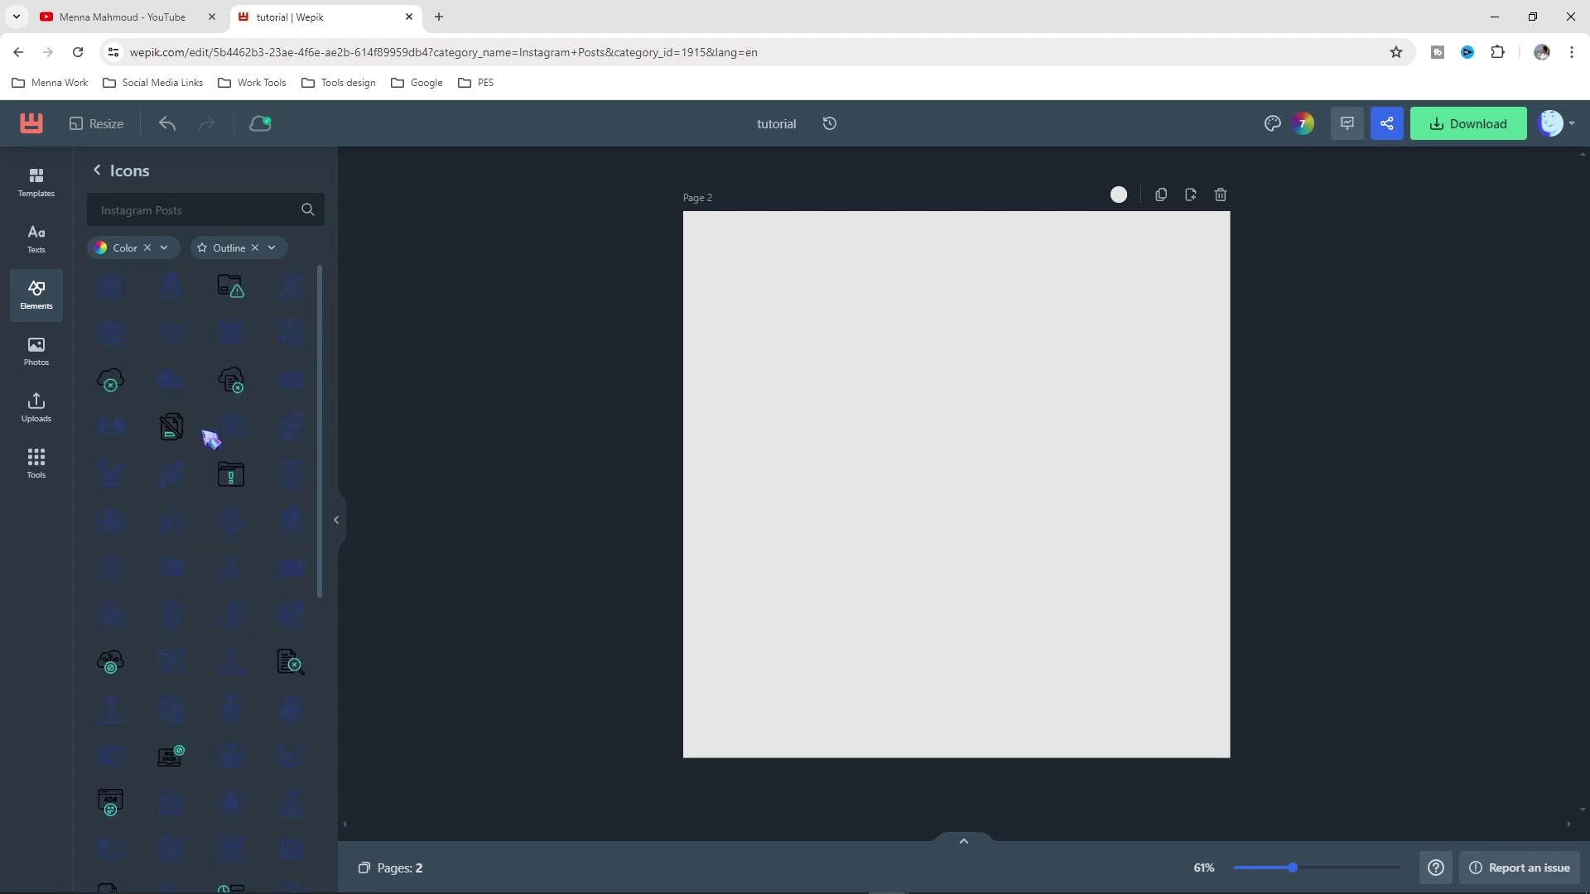
Add the blue globe icon with circling arrows to page 2, shrunk and placed near the page's lower-left corner
click(235, 532)
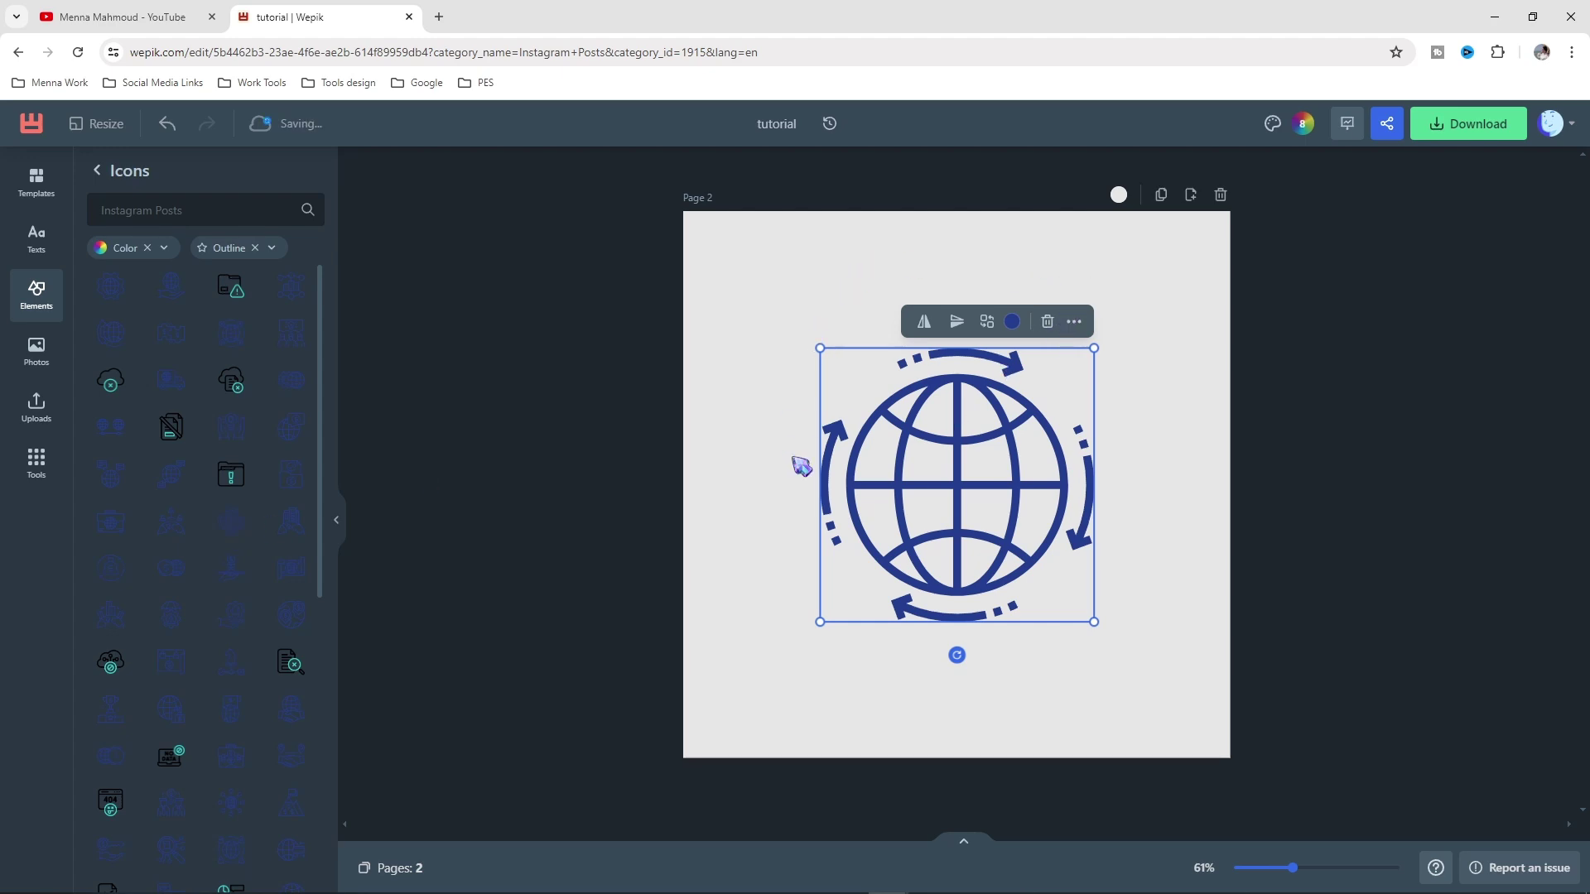
drag(815, 347, 666, 712)
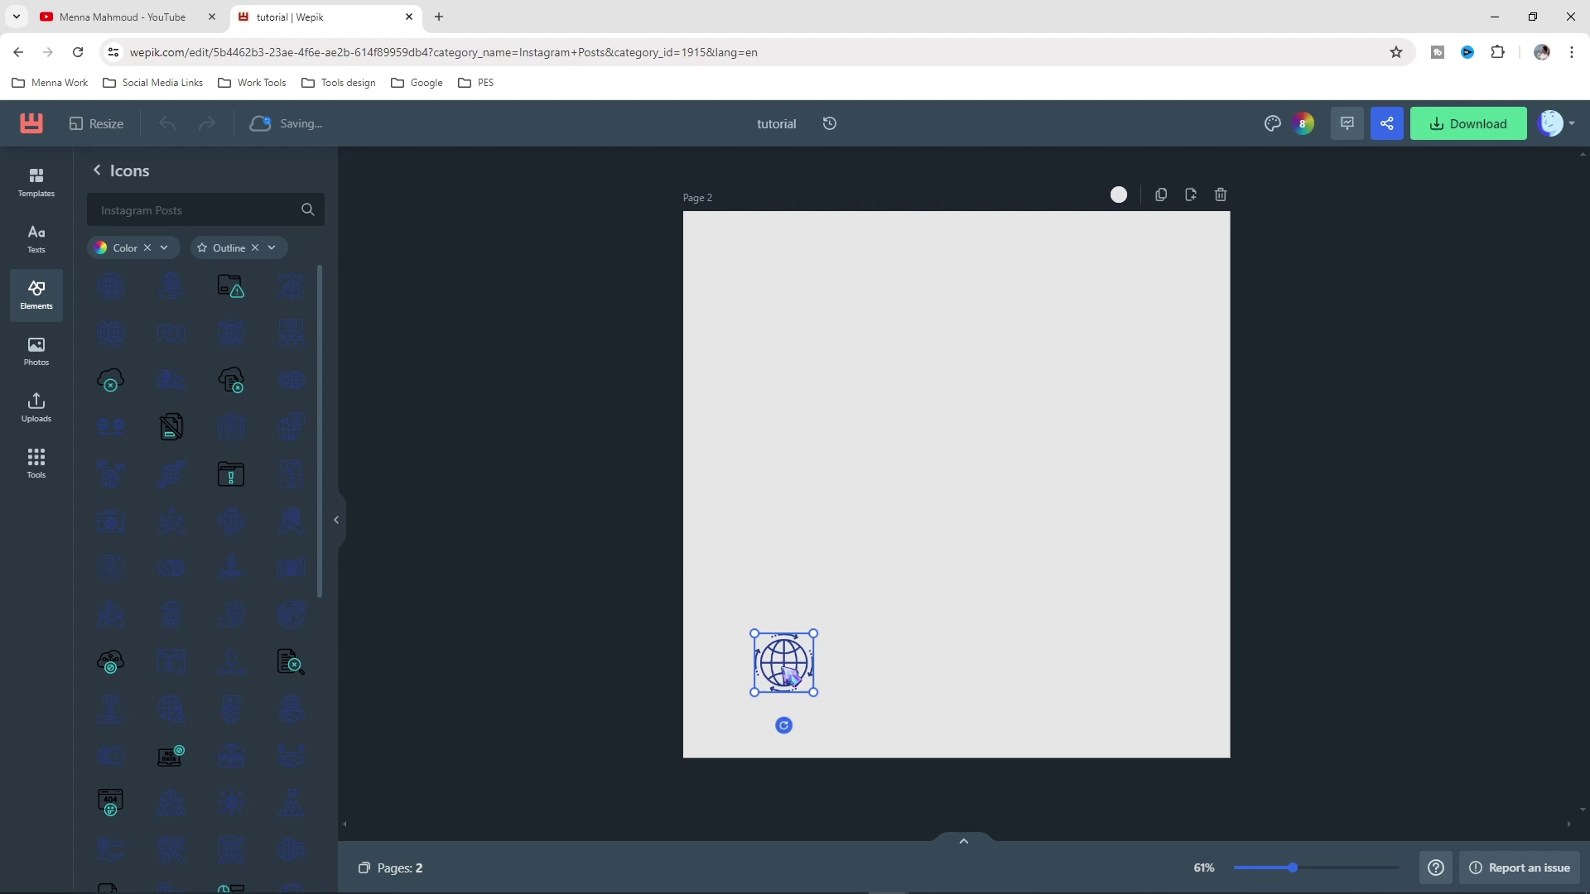
click(1036, 451)
Search the icons for "social media" and remove the Outline style filter, keeping the Color filter
click(201, 212)
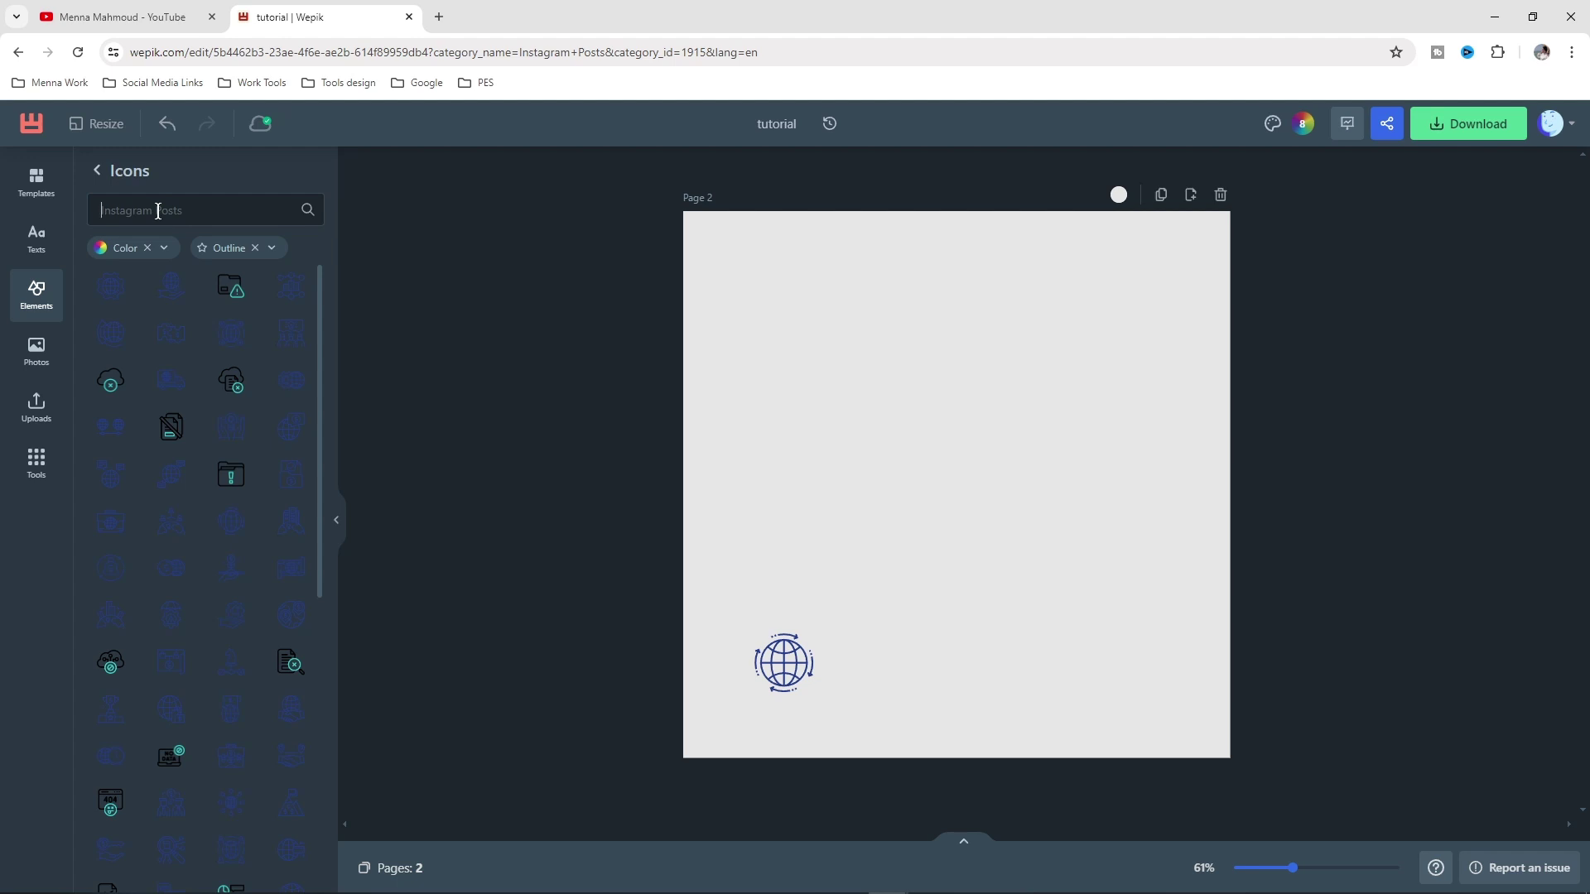
text(soci)
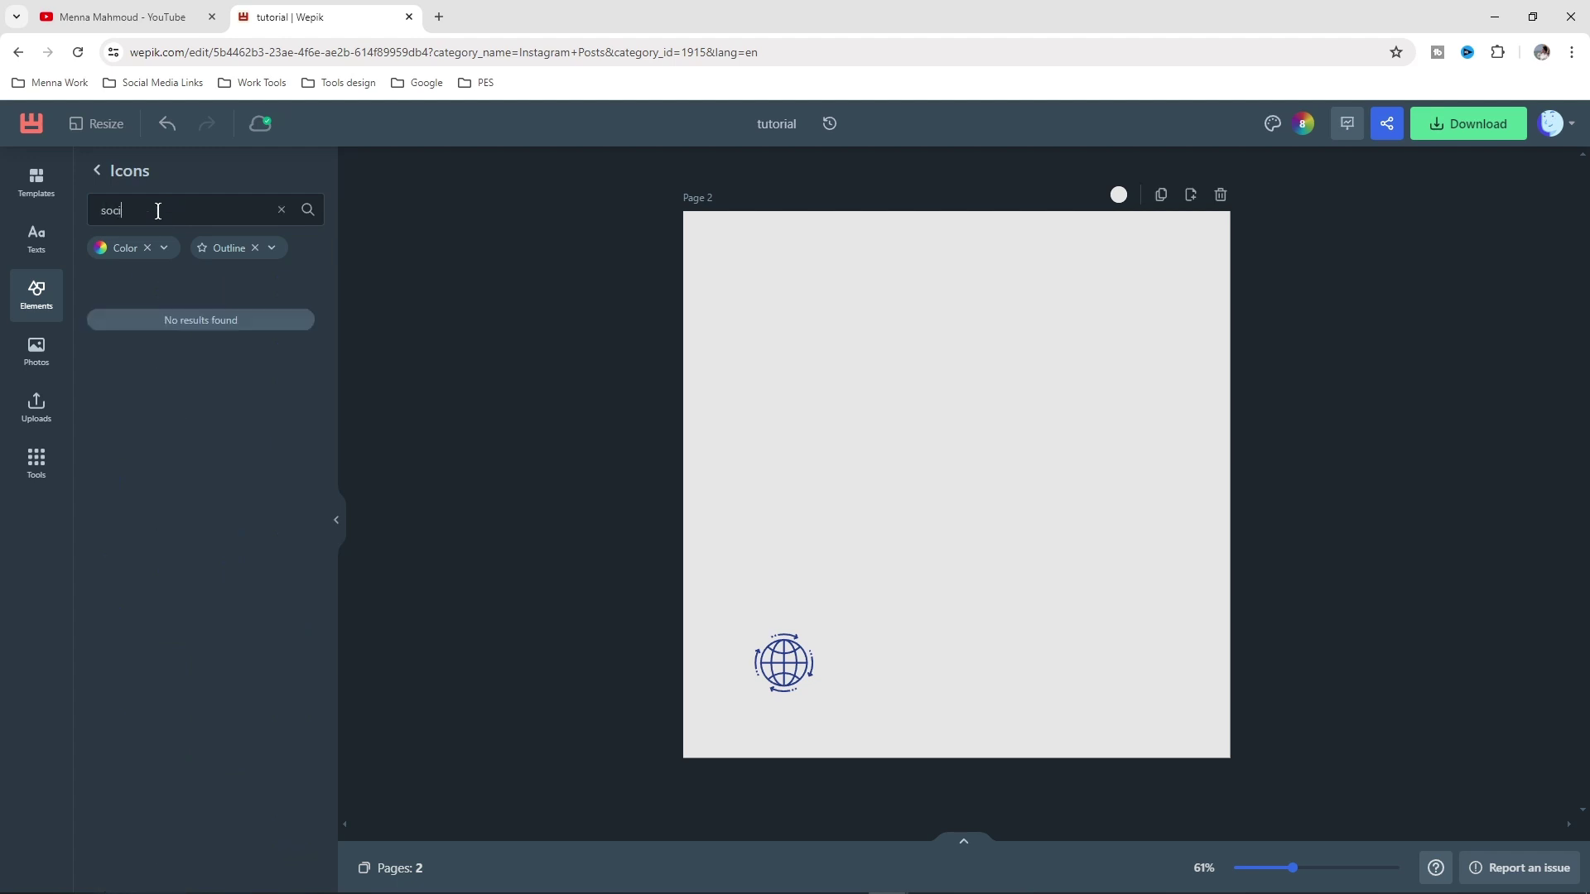
text(al media)
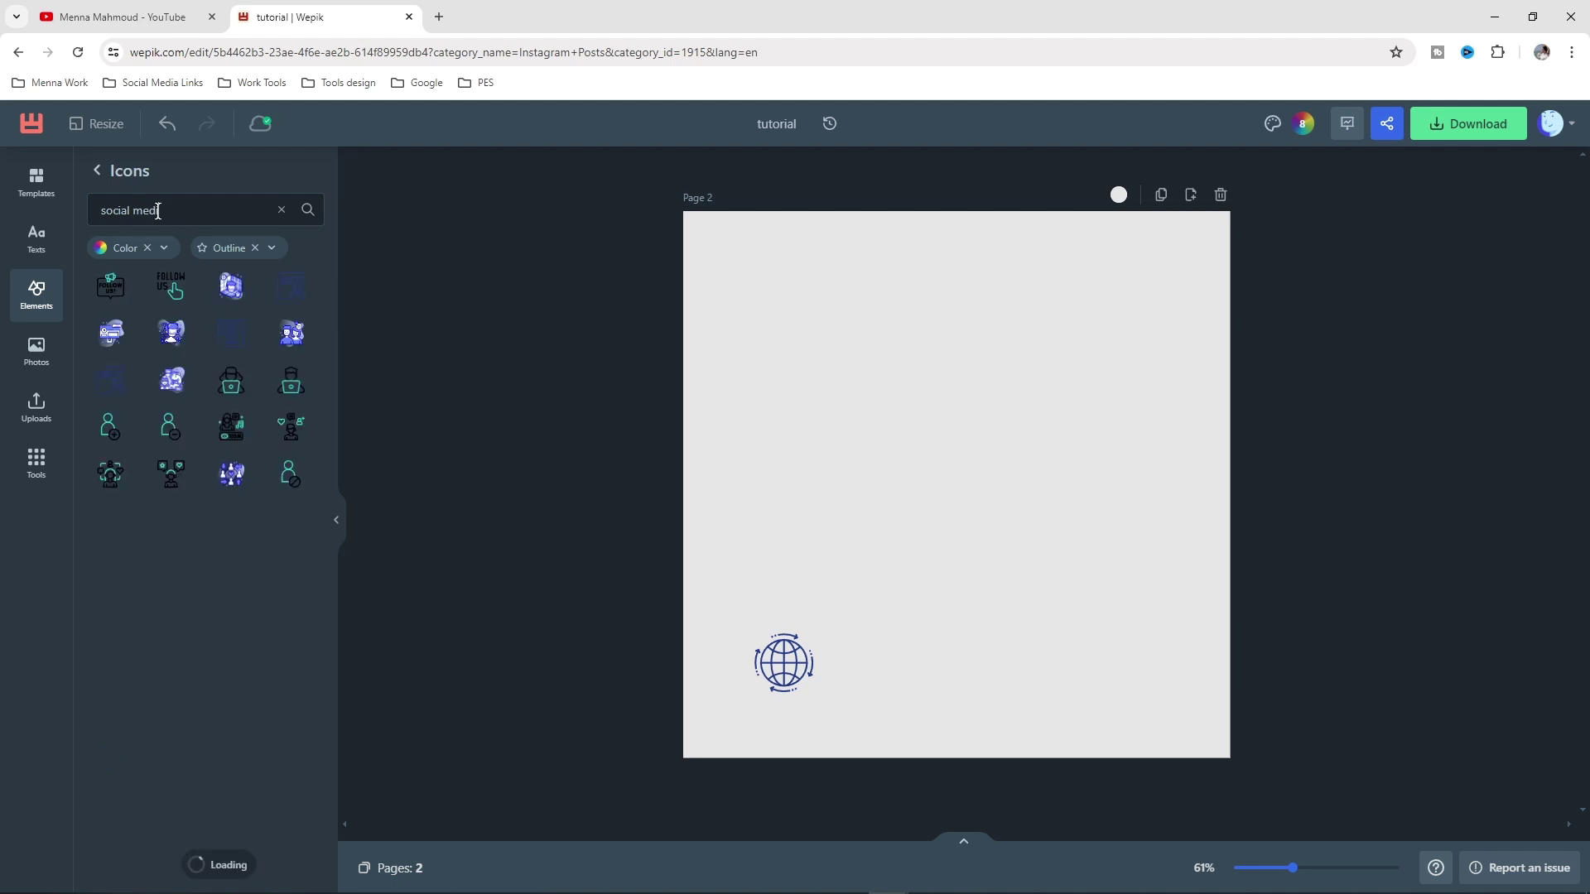
click(244, 253)
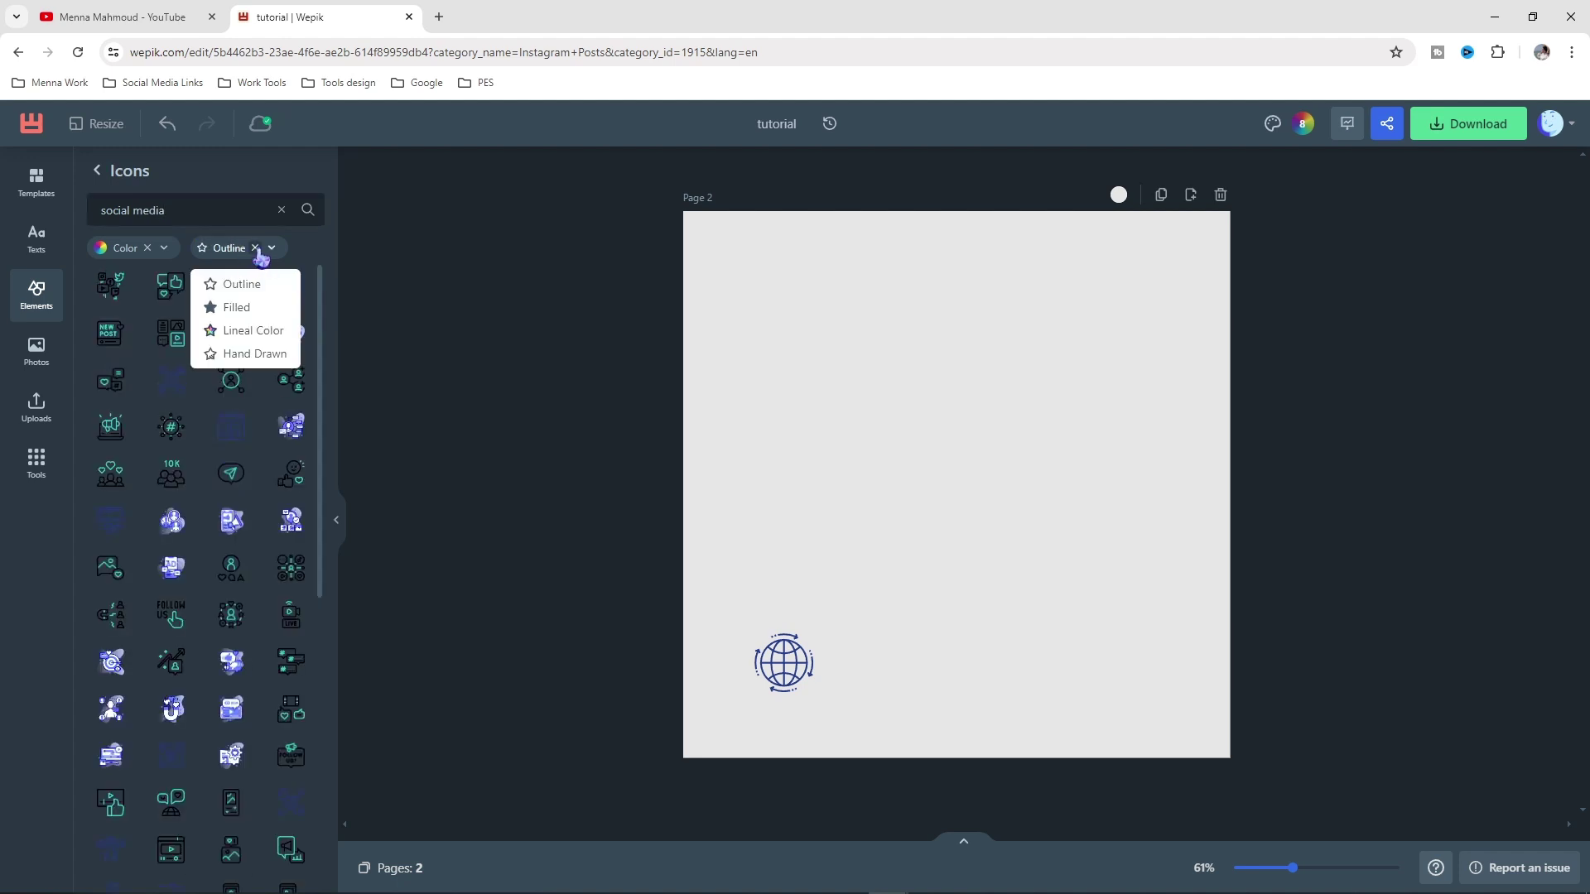
click(257, 249)
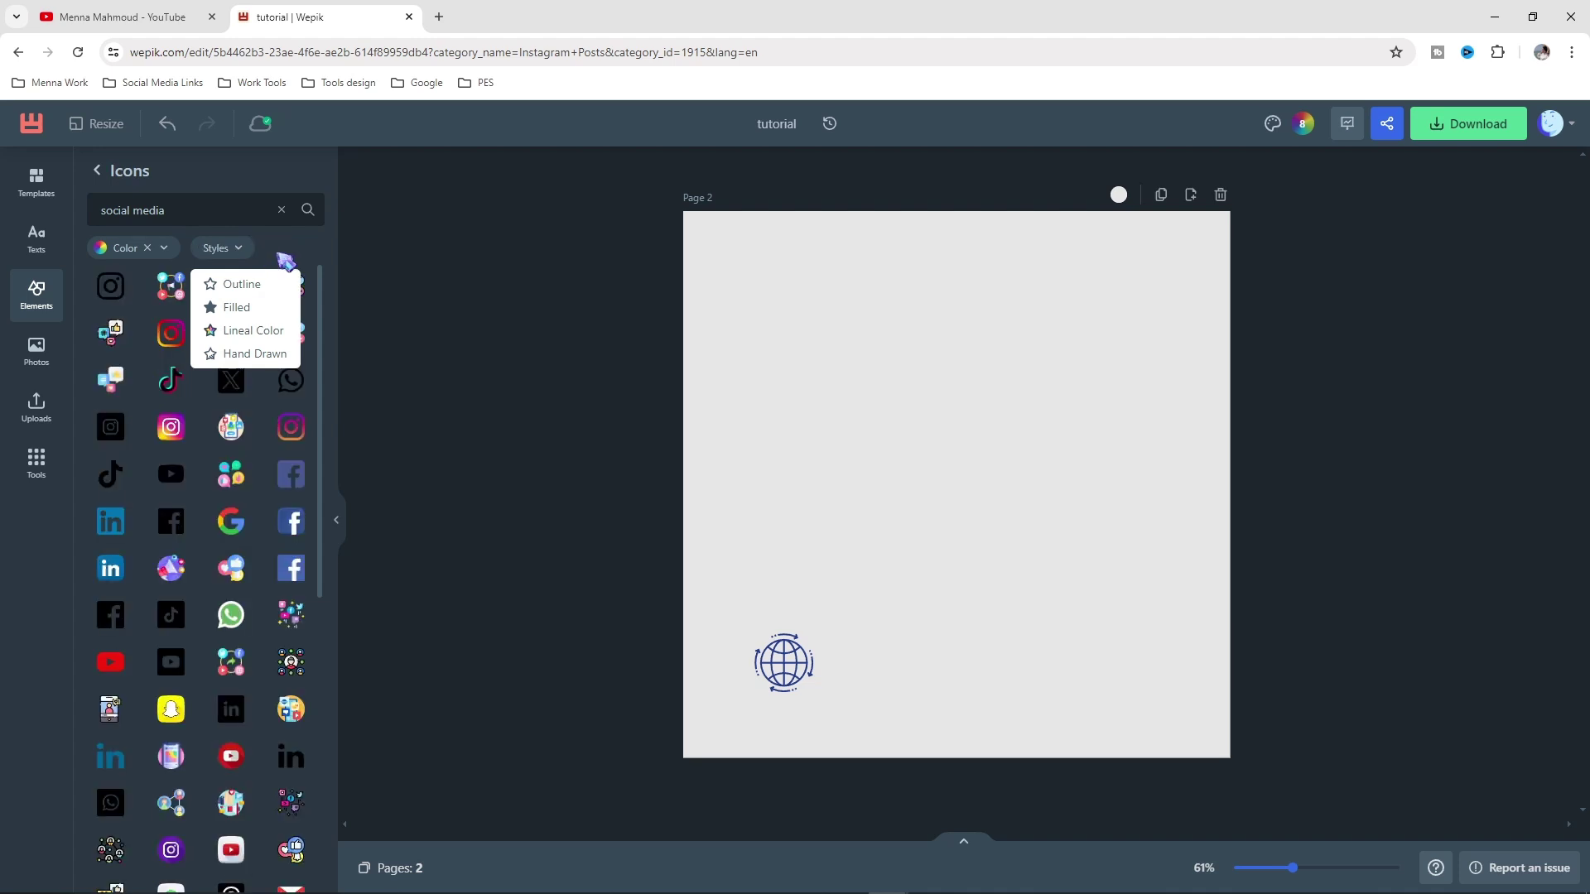
click(302, 261)
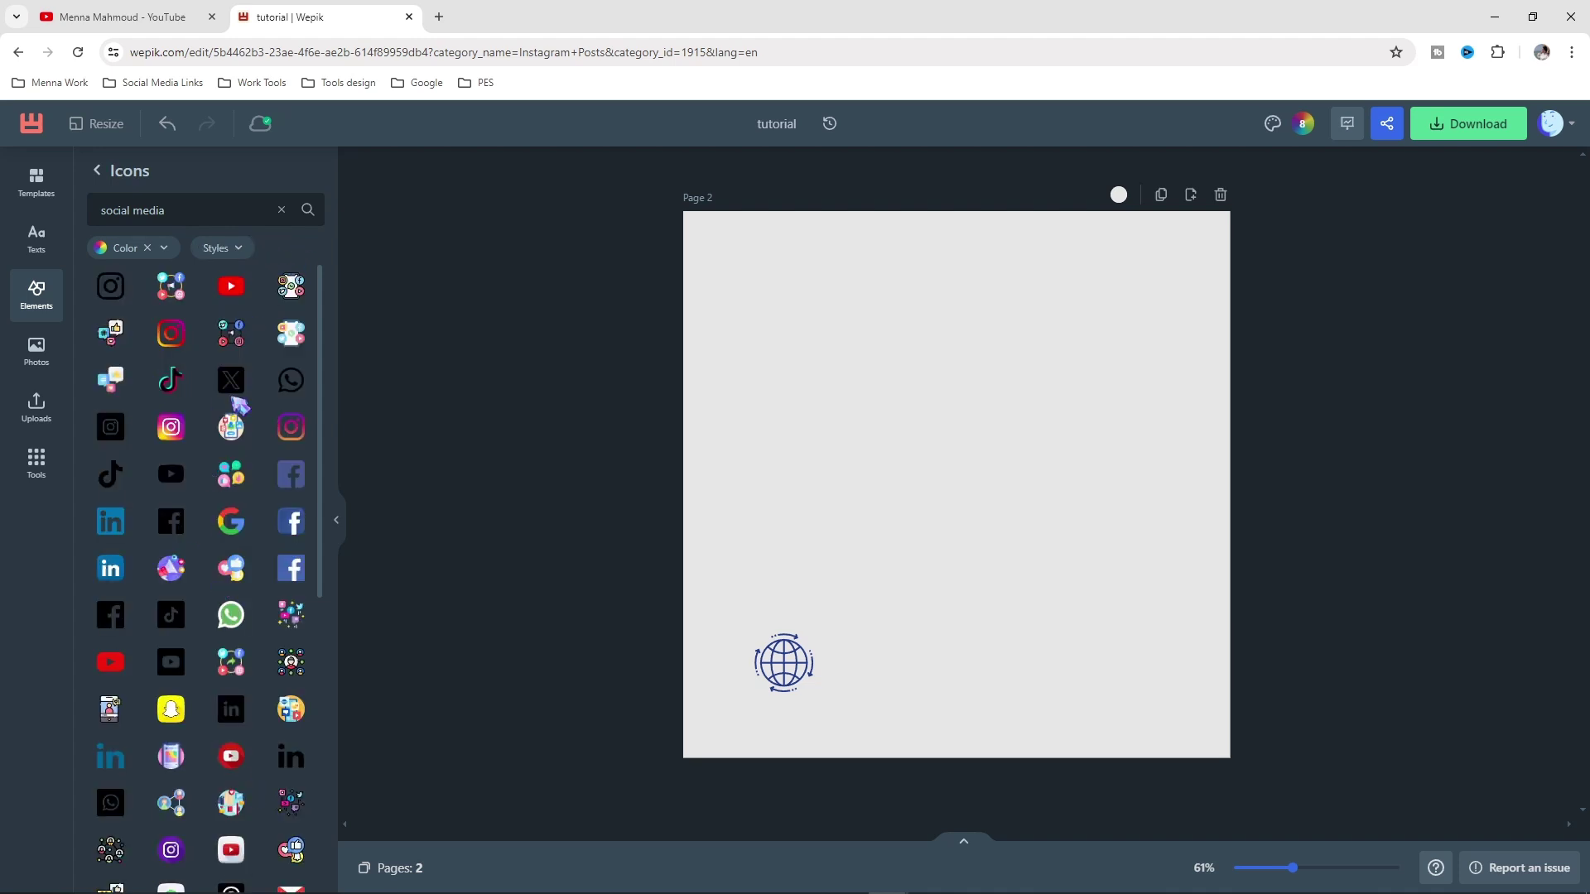
Add the red YouTube icon to page 2, shrunk and placed near the page's lower-right corner
click(233, 296)
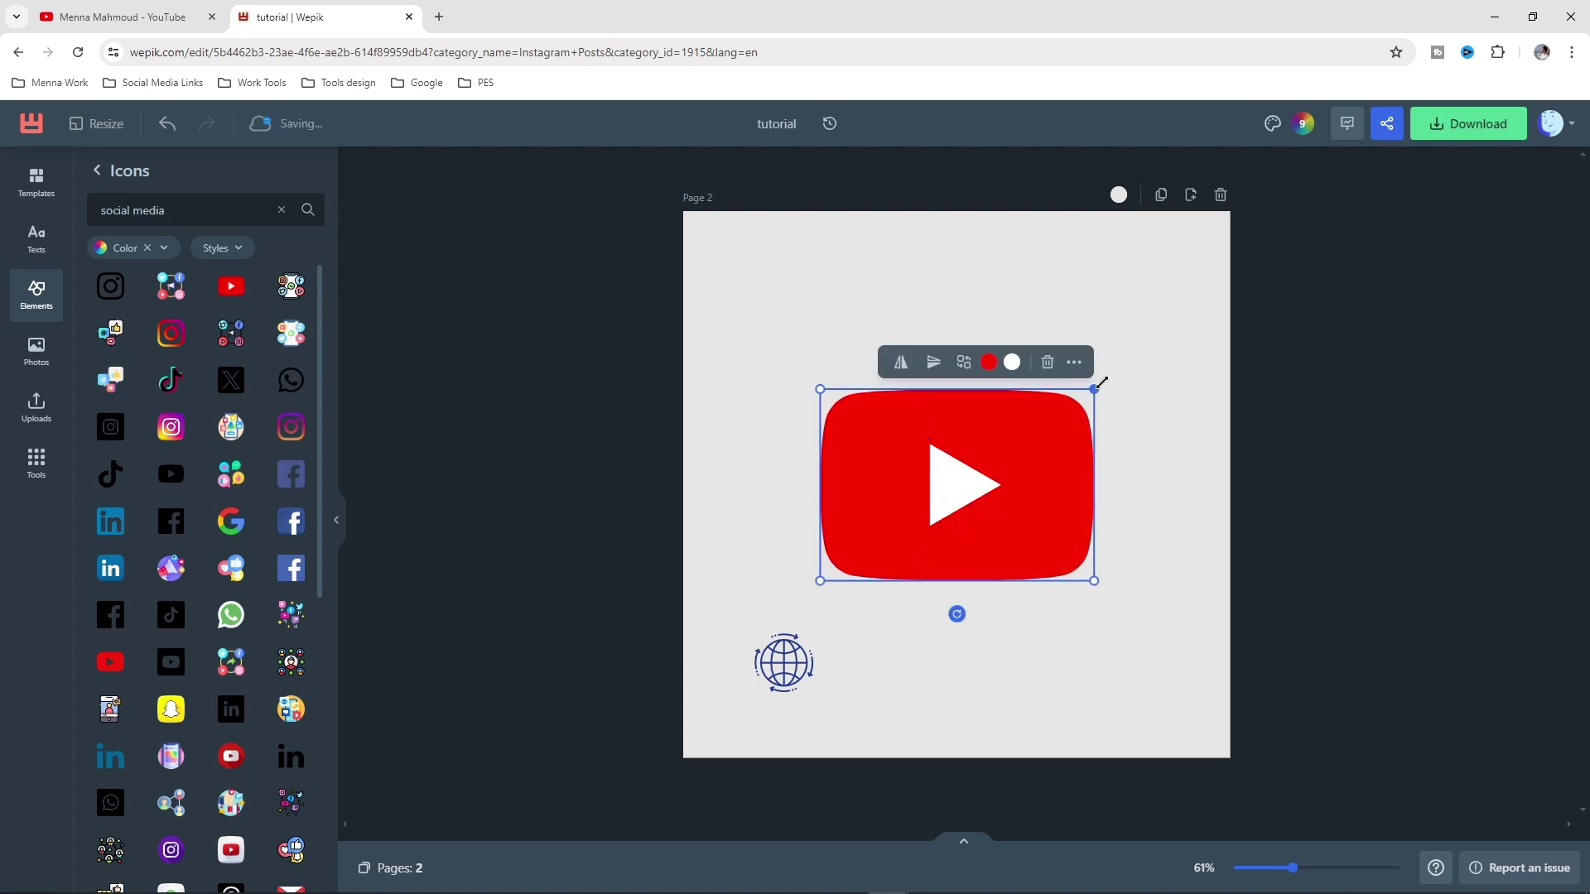
drag(1094, 390, 902, 650)
drag(851, 571, 1082, 681)
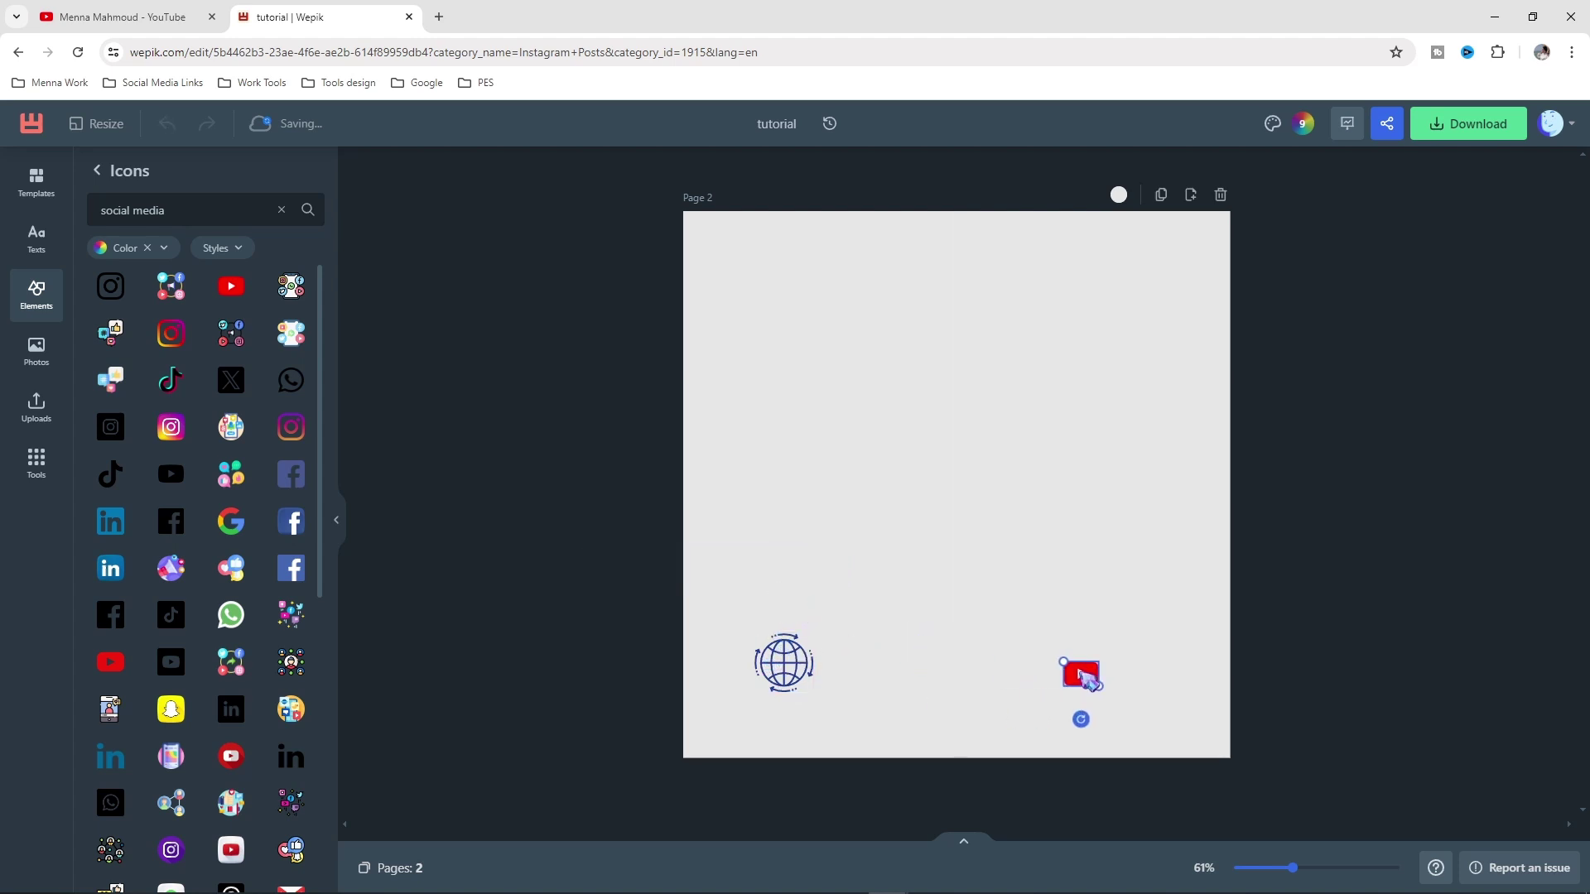
click(1057, 469)
Browse the full set of basic shapes and add a filled circle to page 2
click(98, 174)
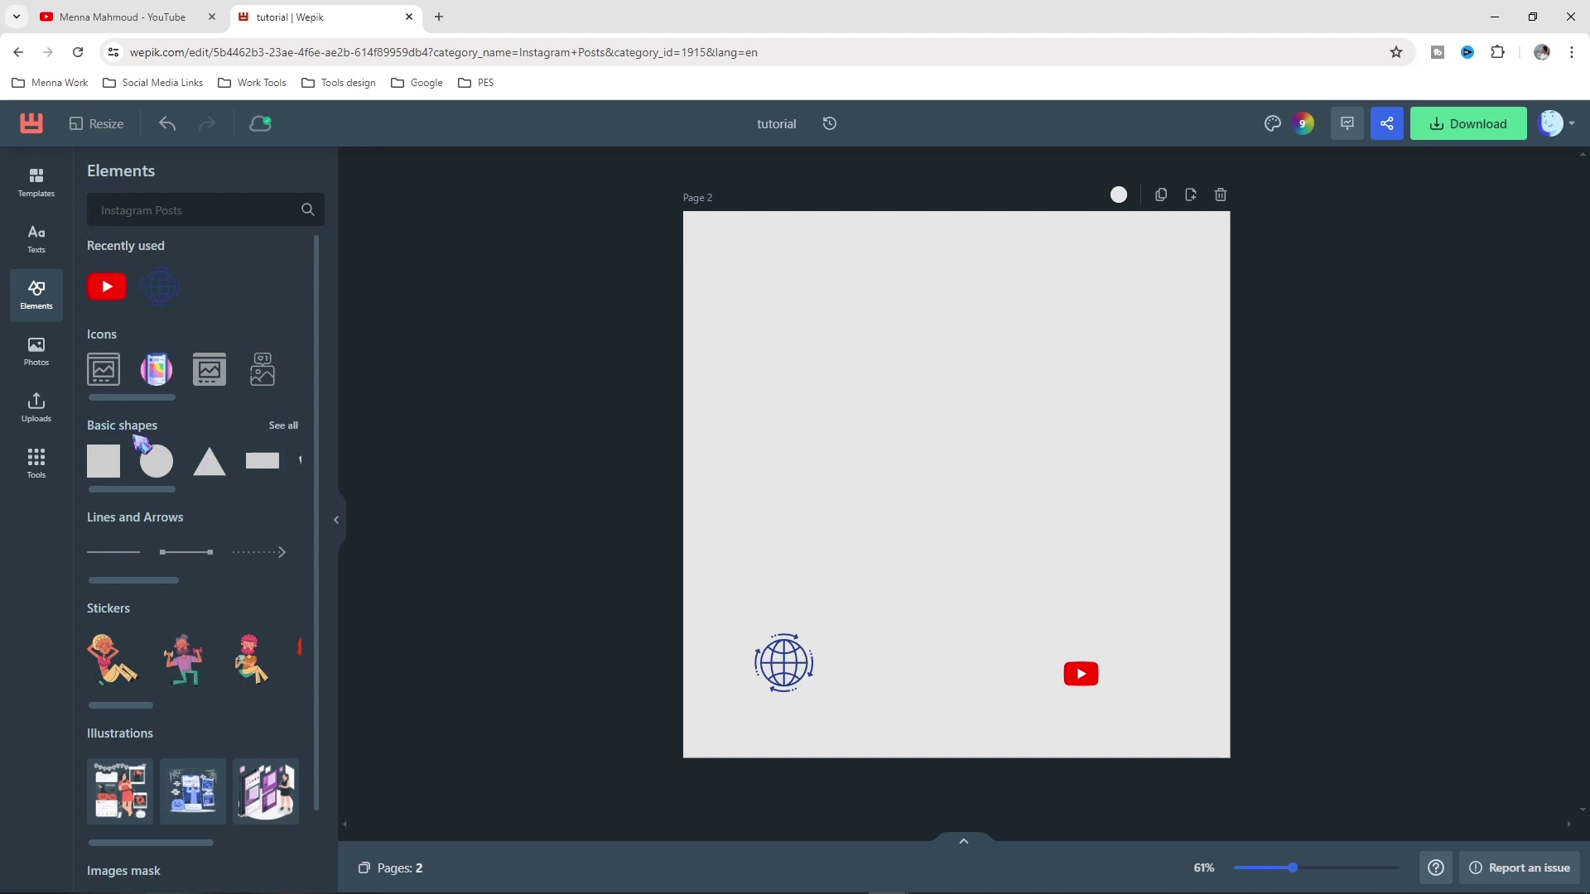
click(284, 429)
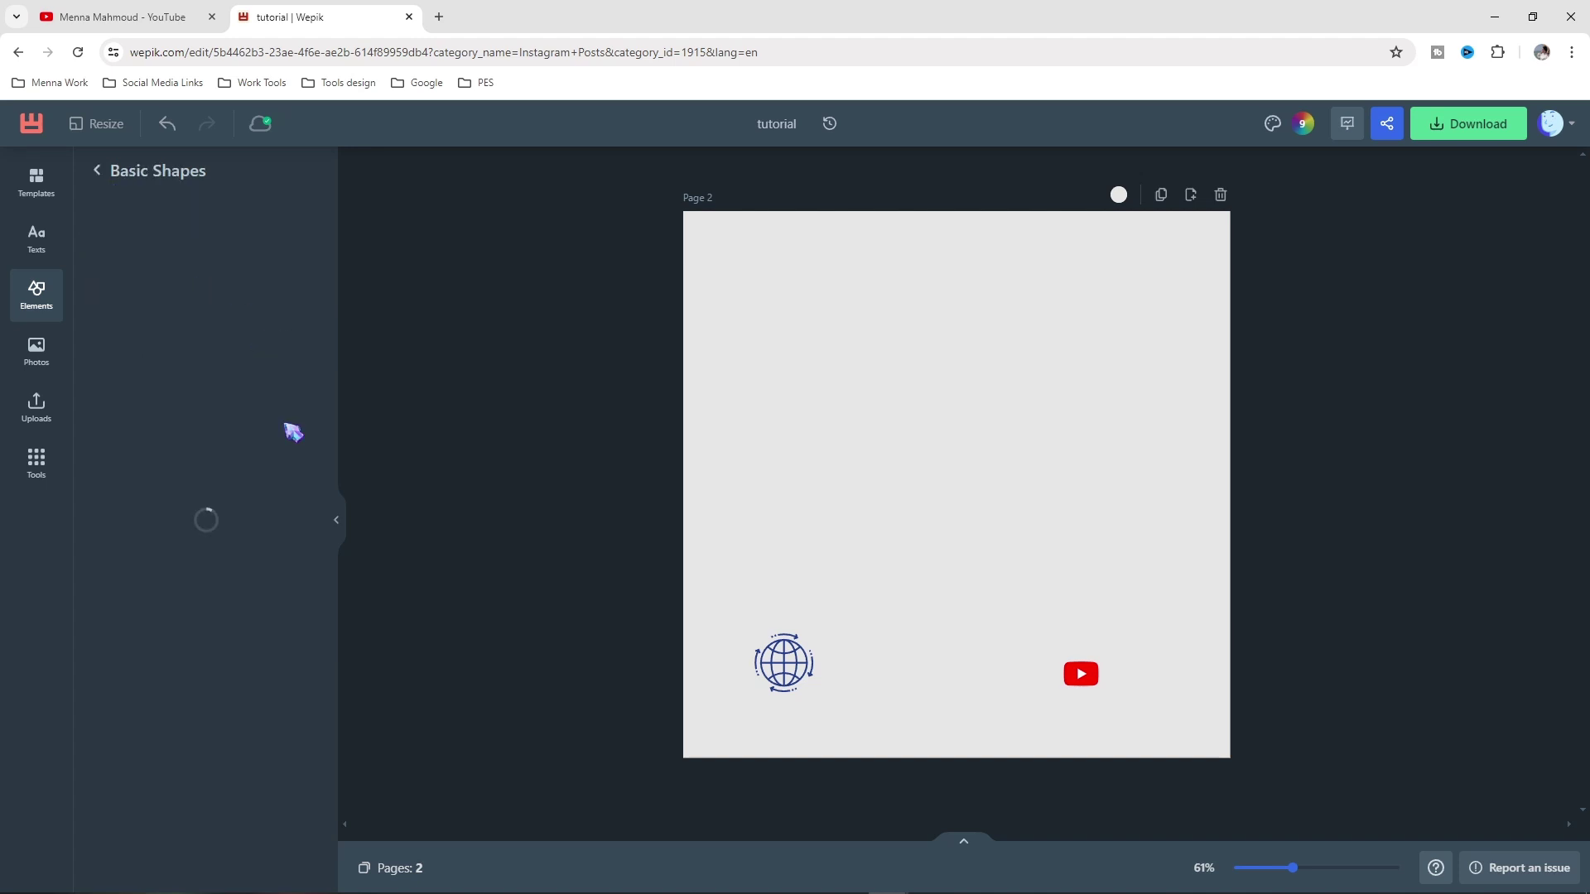
scroll(234, 631, down, 8)
scroll(217, 727, up, 8)
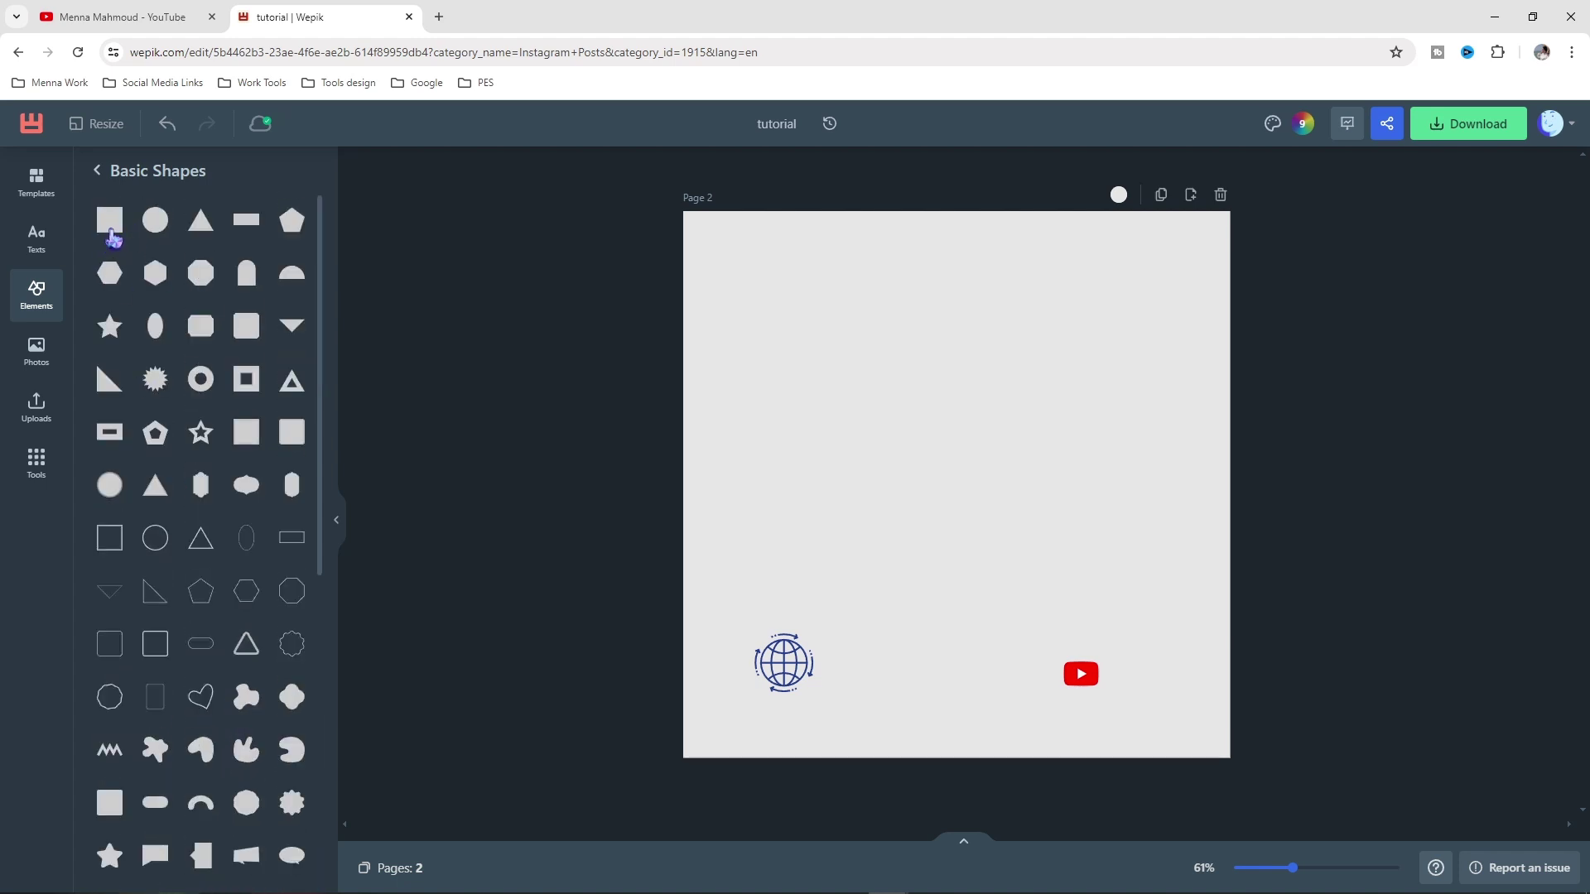
click(154, 222)
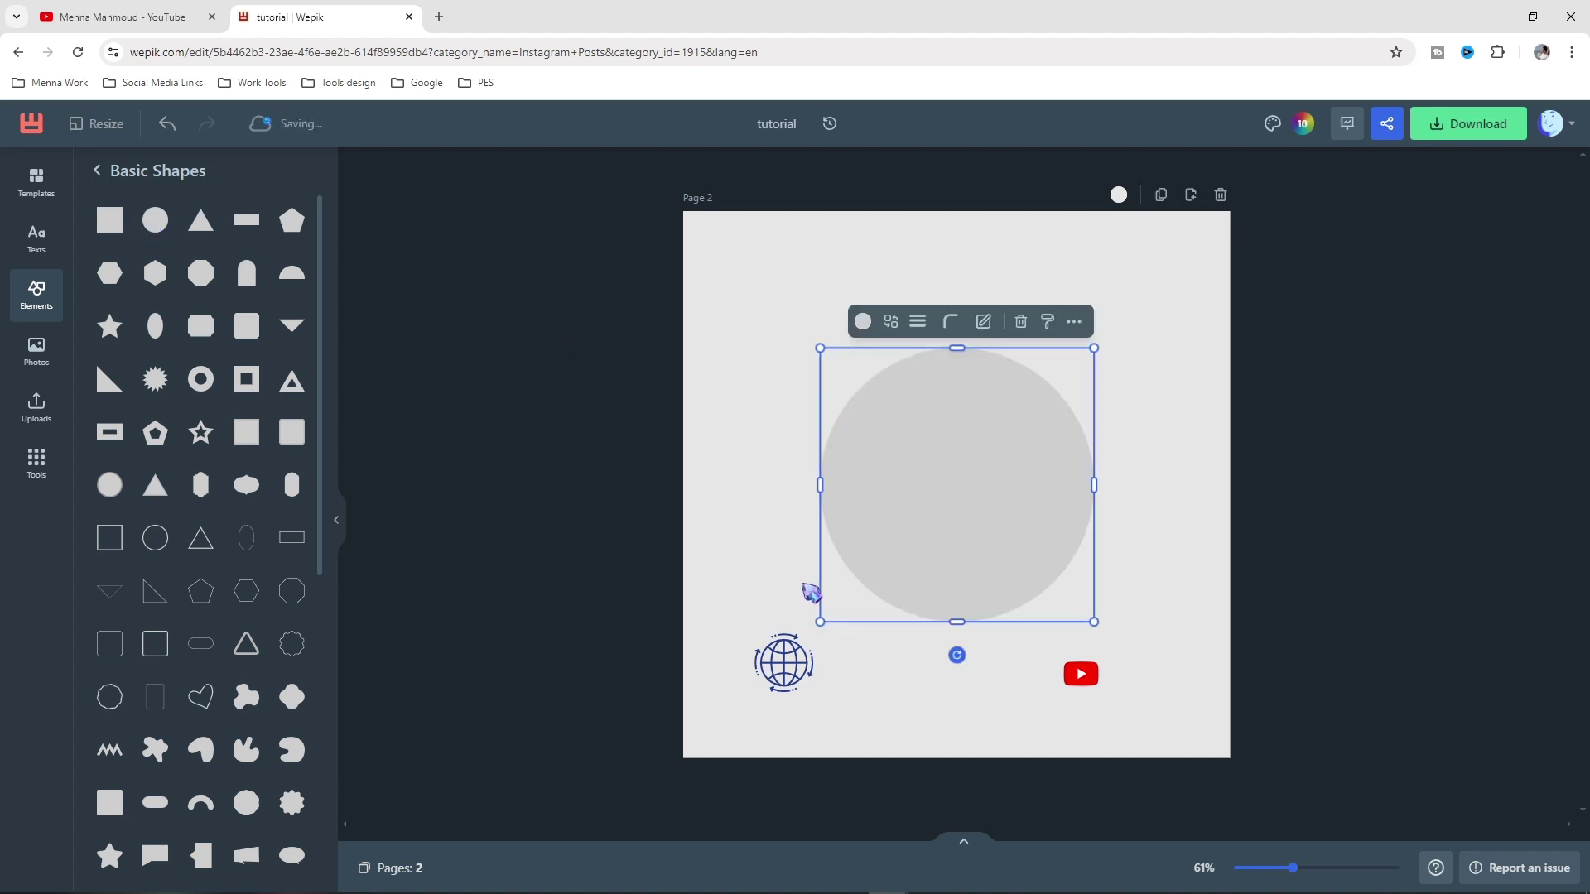
Shrink the circle slightly and fill it with the globe icon's solid dark blue
drag(820, 348, 848, 382)
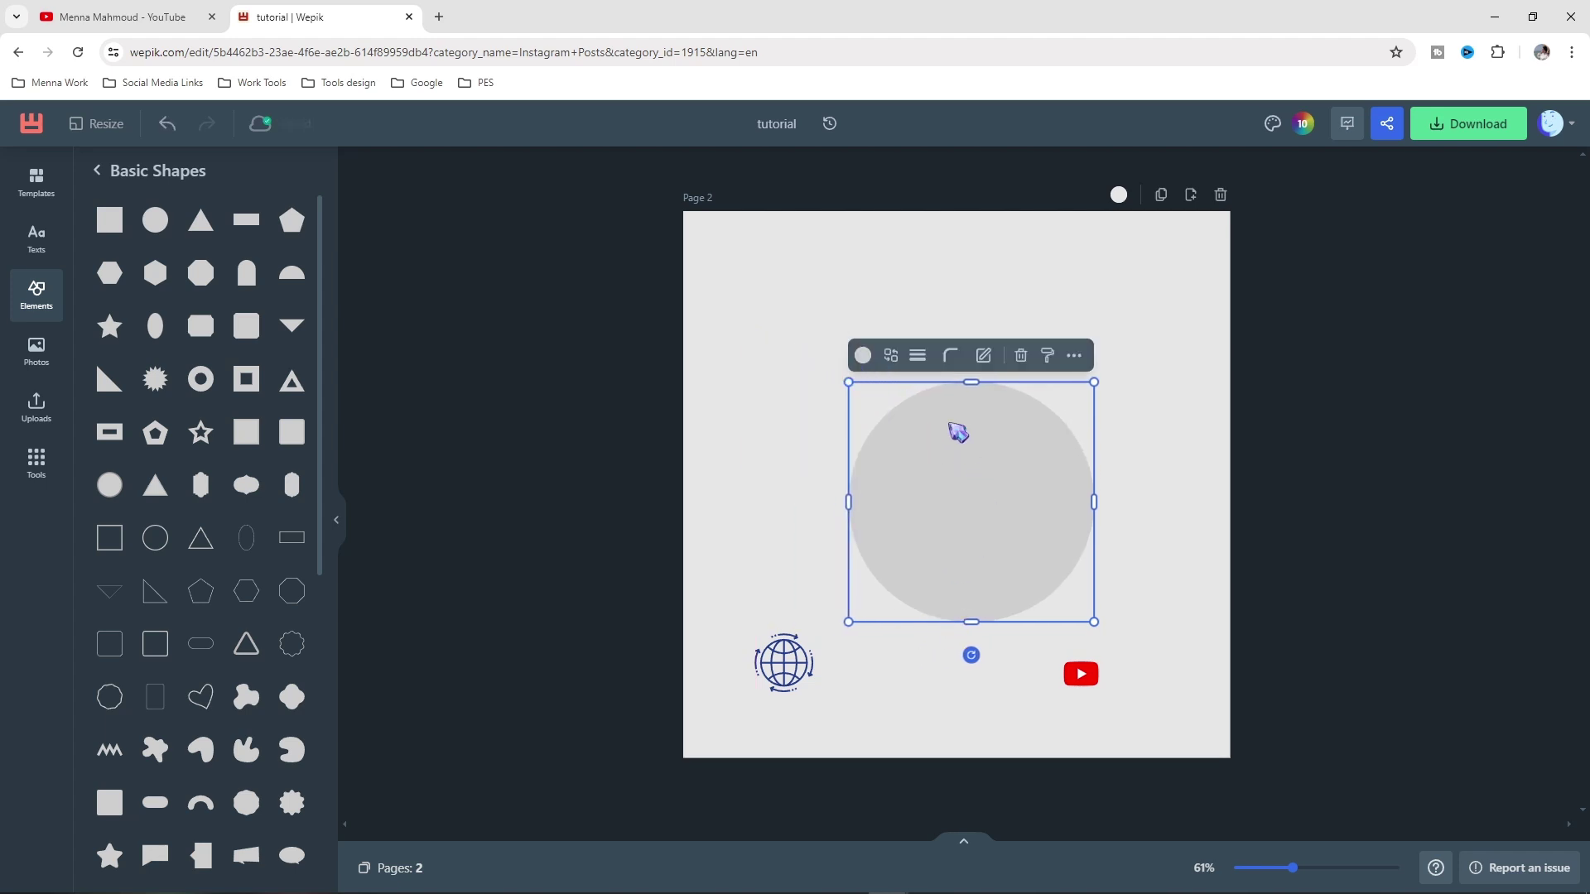
click(863, 356)
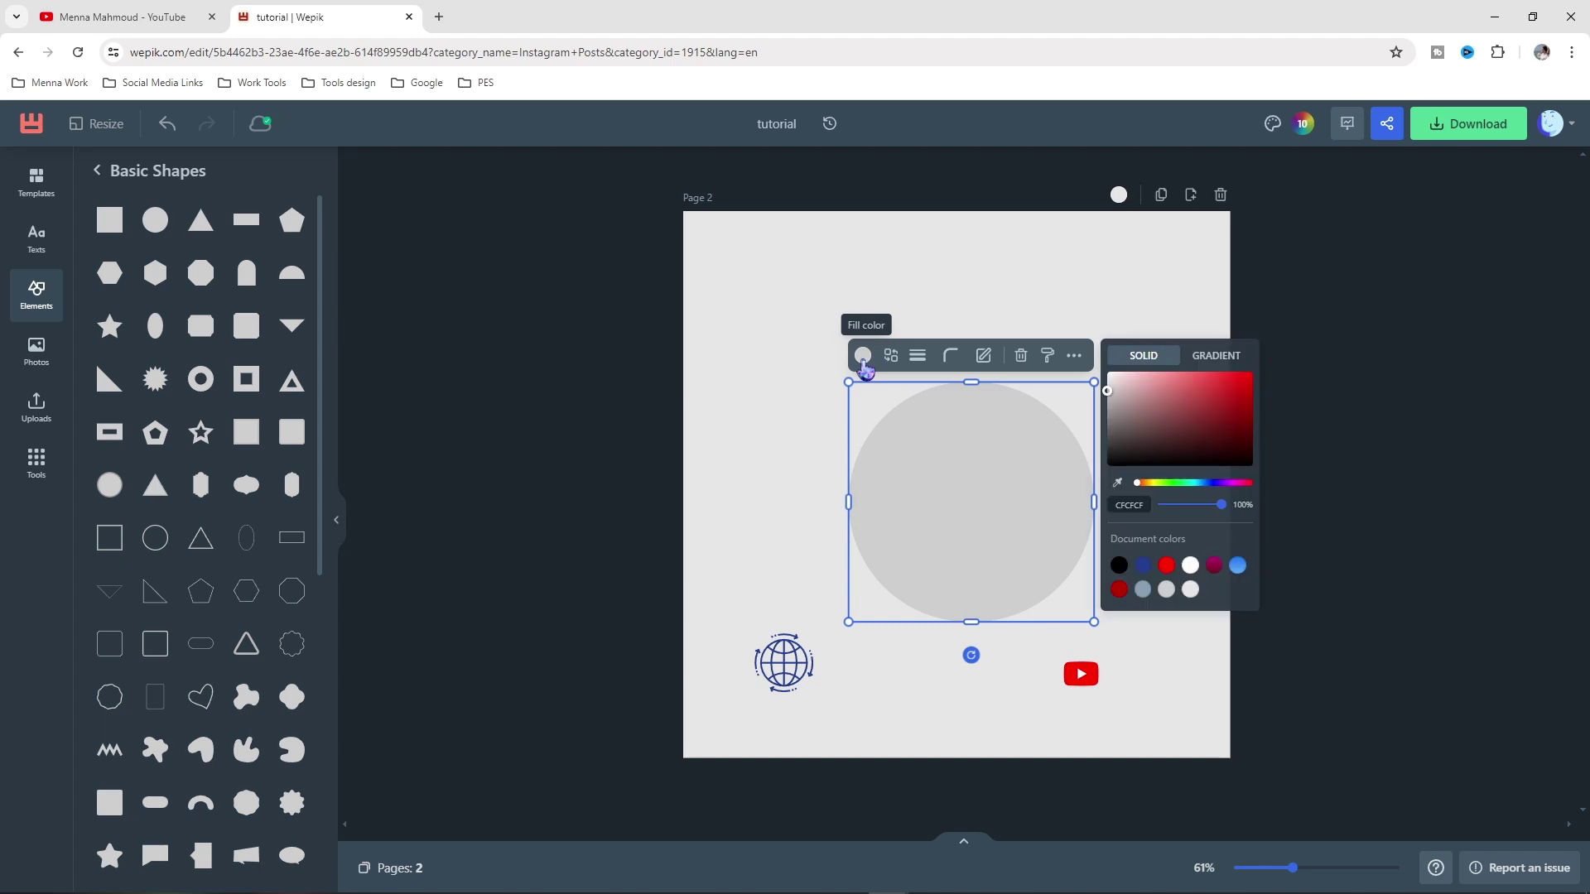
drag(1246, 389, 1207, 393)
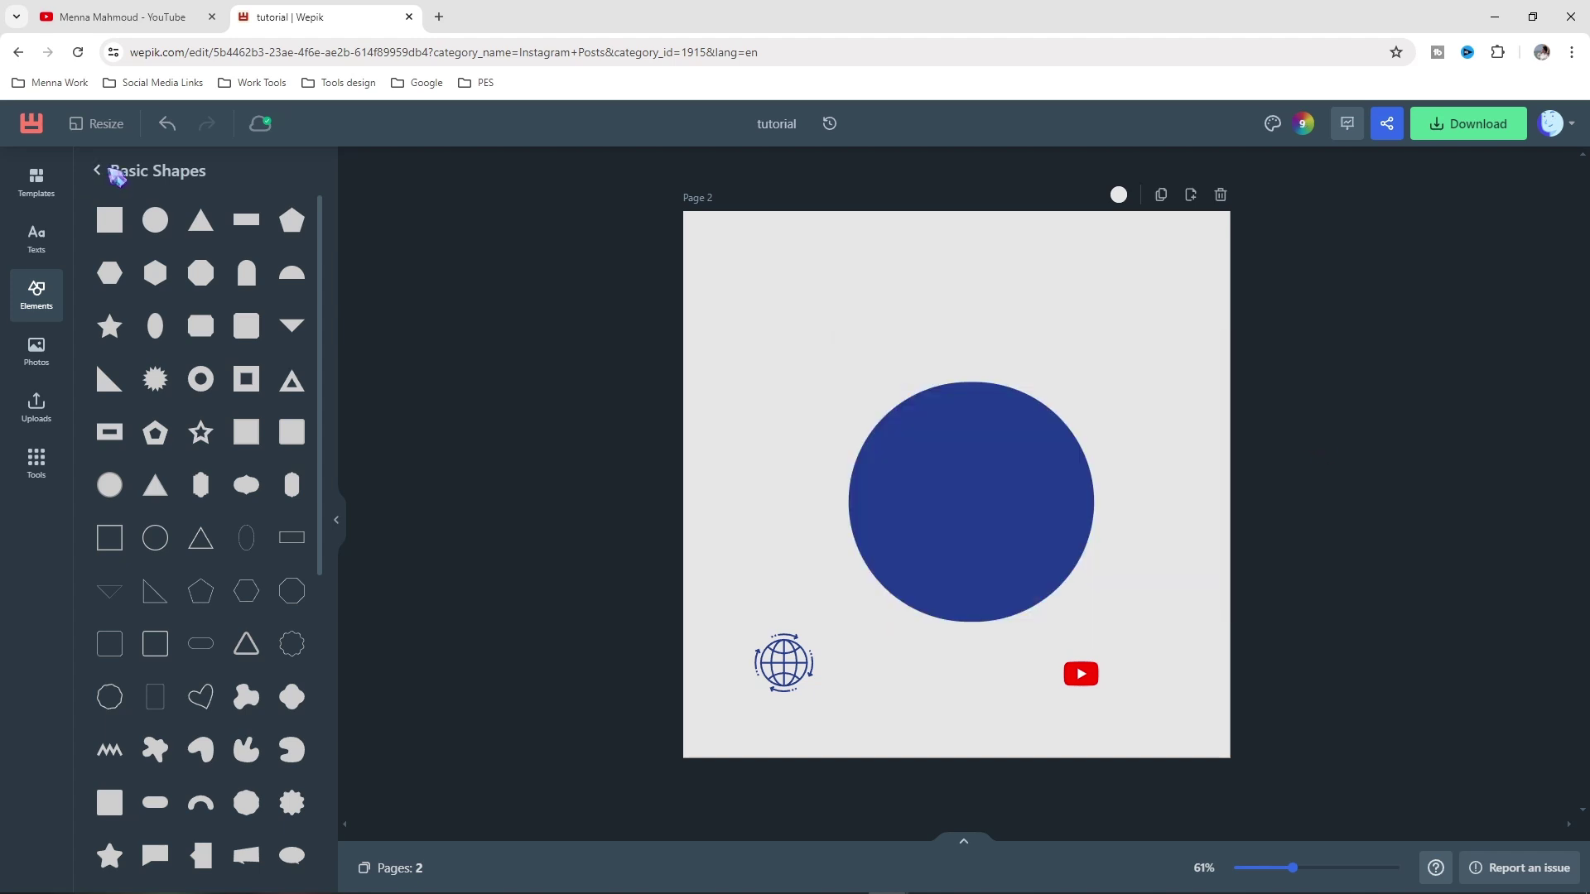
Add a blank third page and place a square image mask near its centre
click(98, 169)
scroll(240, 563, down, 1)
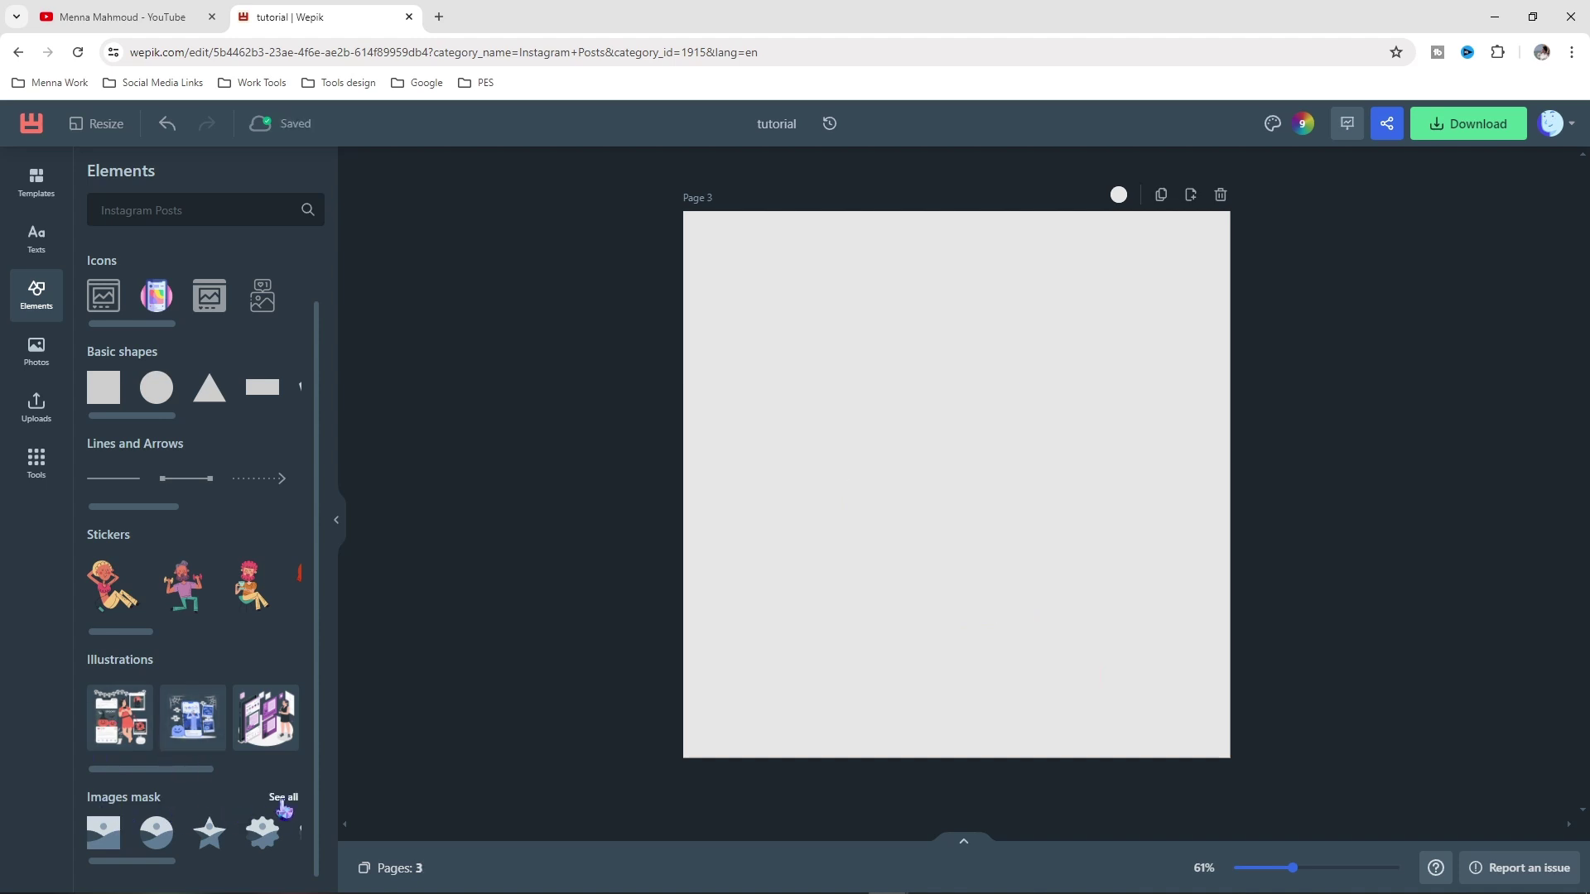
click(284, 798)
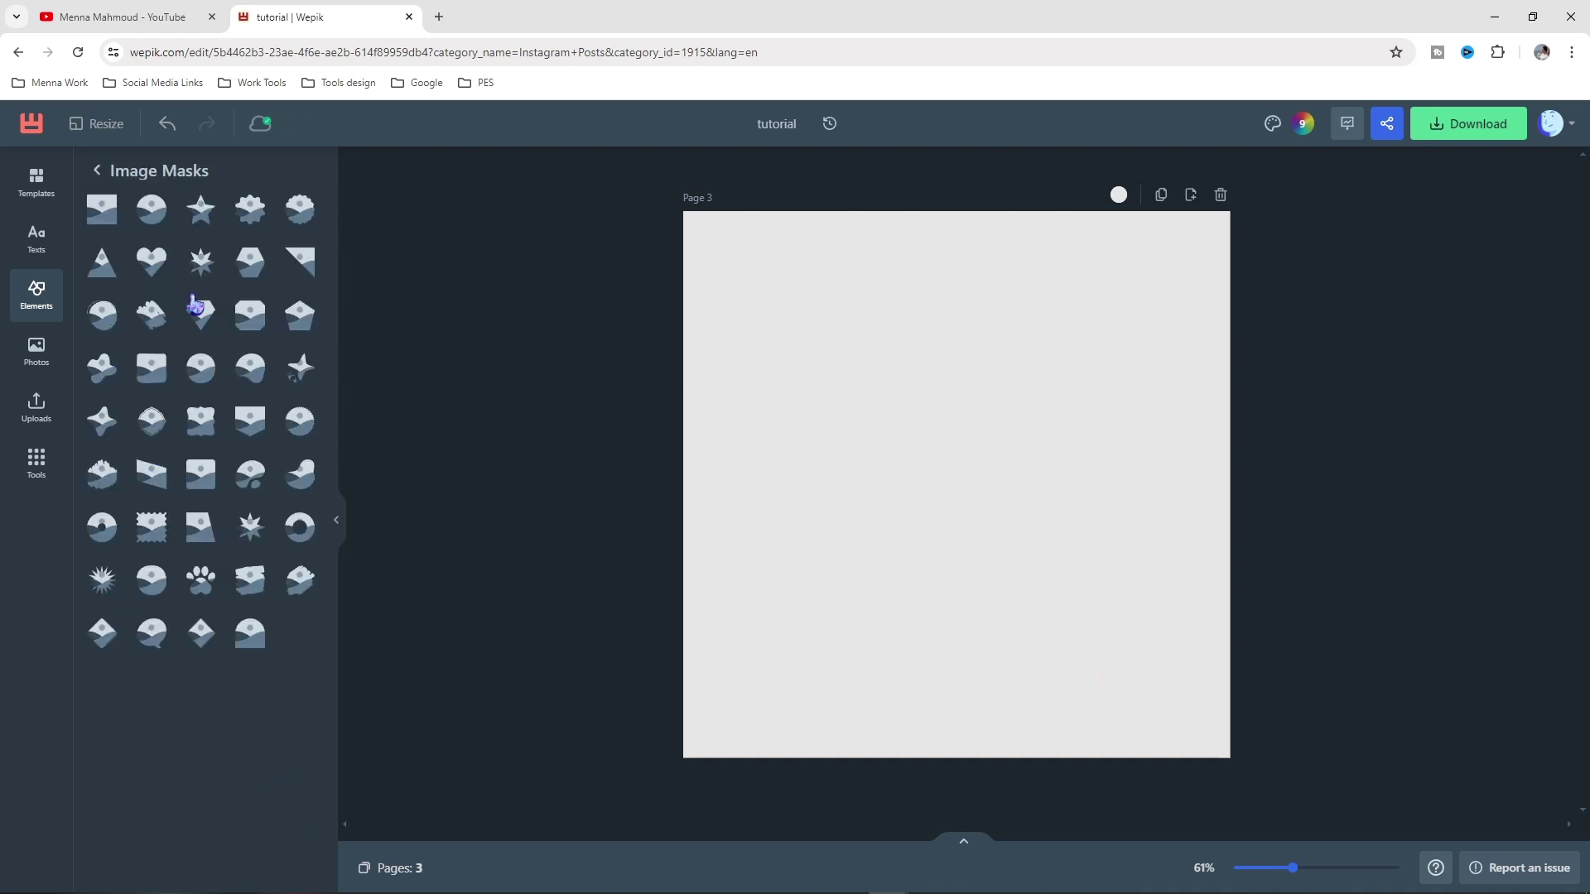
click(106, 219)
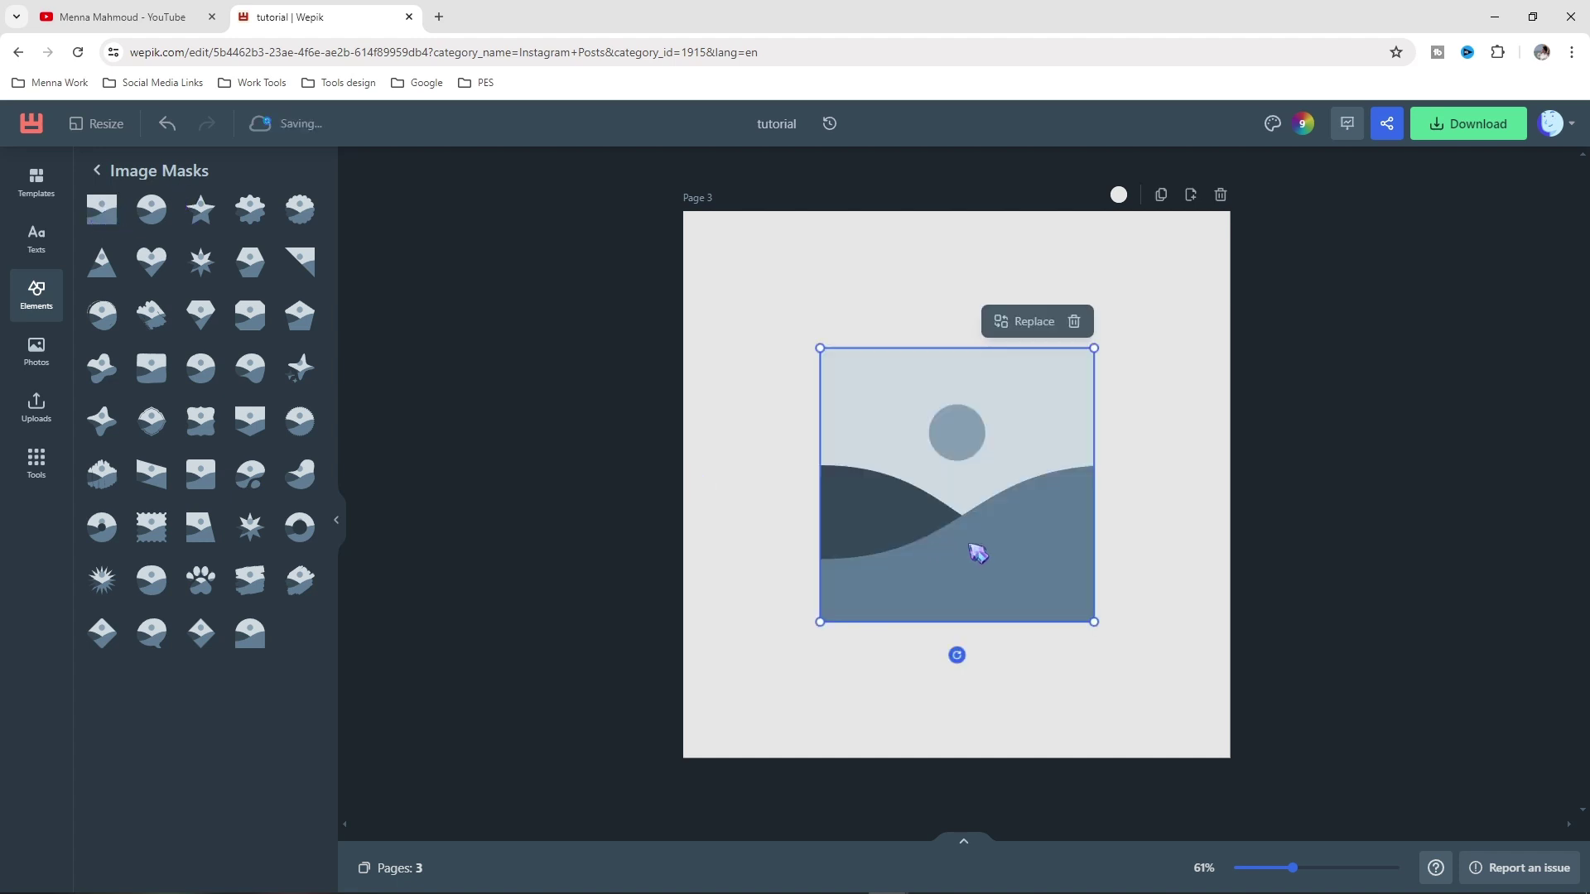
drag(973, 544, 978, 529)
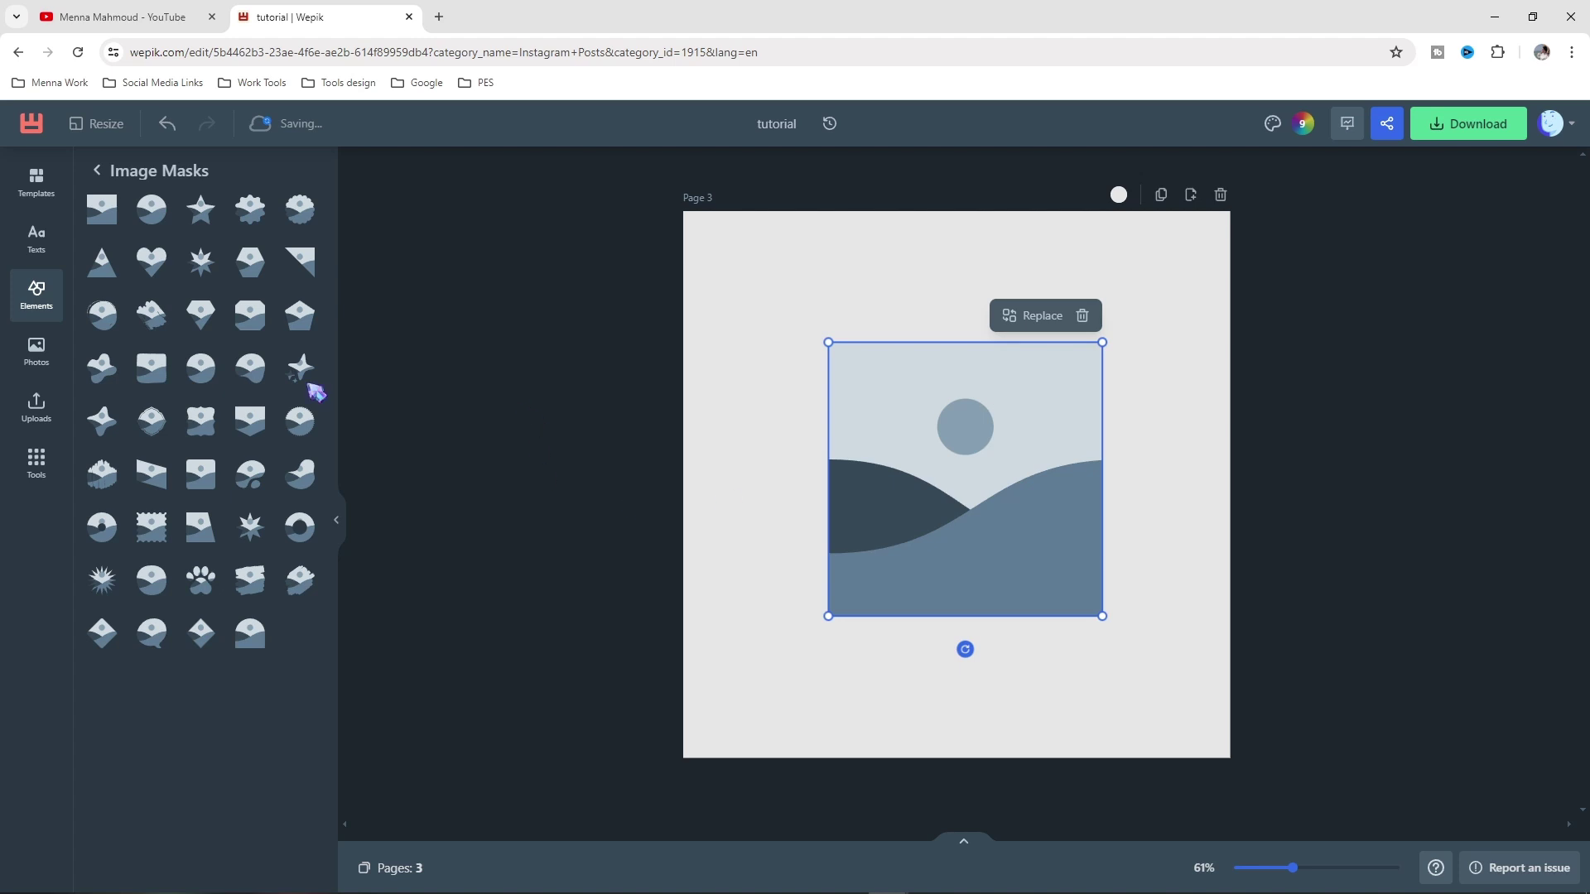
Fill the square mask with the stock photo of hands holding a phone on pink, check its crop and deselect it
click(38, 352)
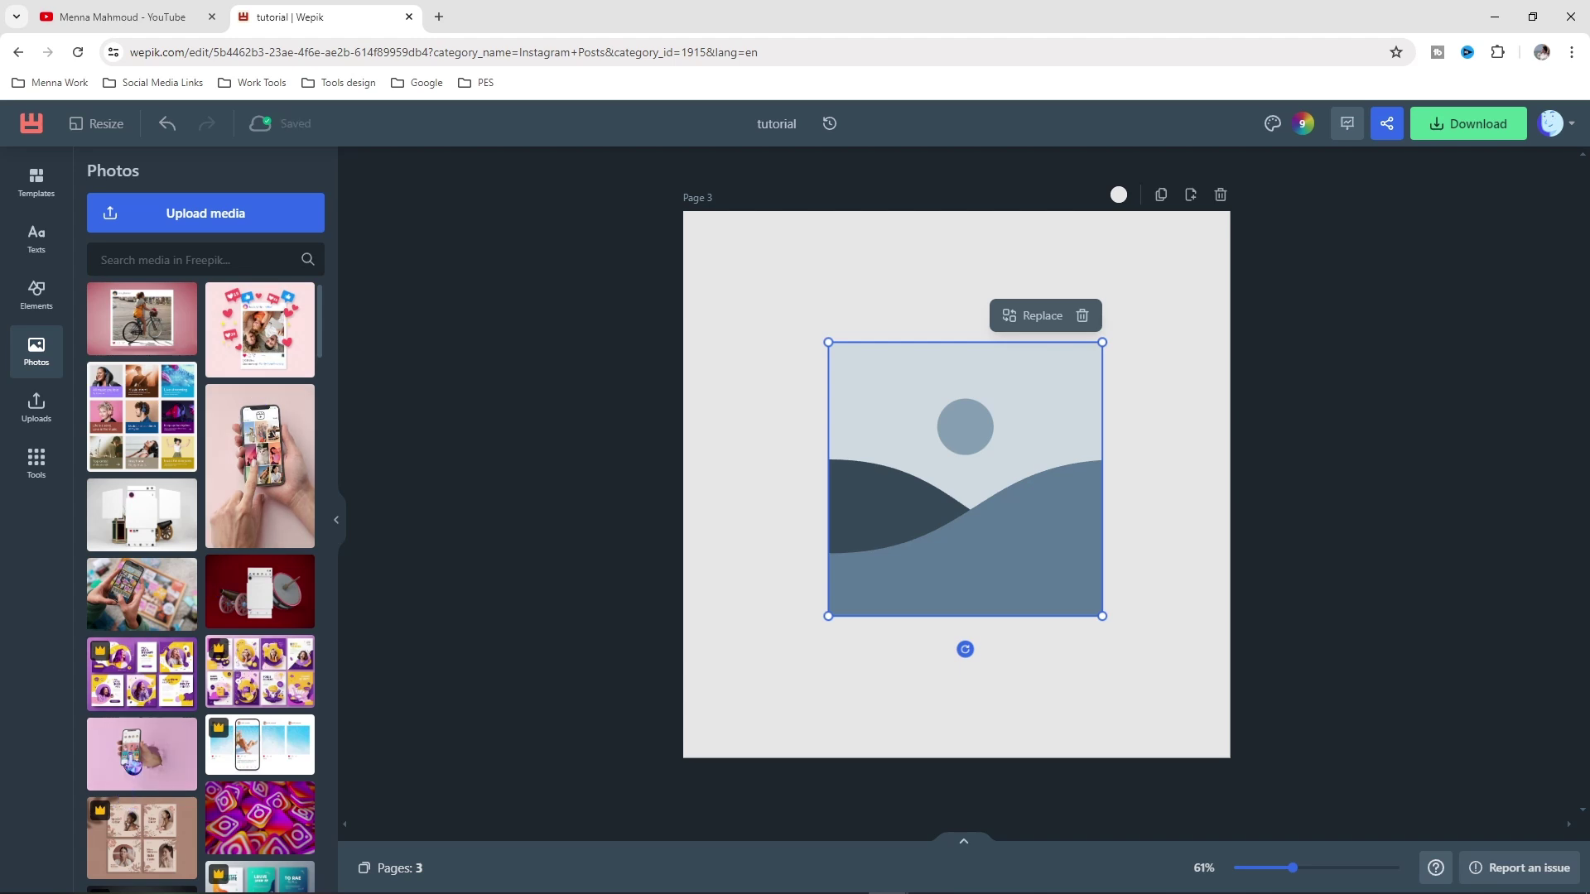
drag(273, 464, 984, 515)
double_click(963, 483)
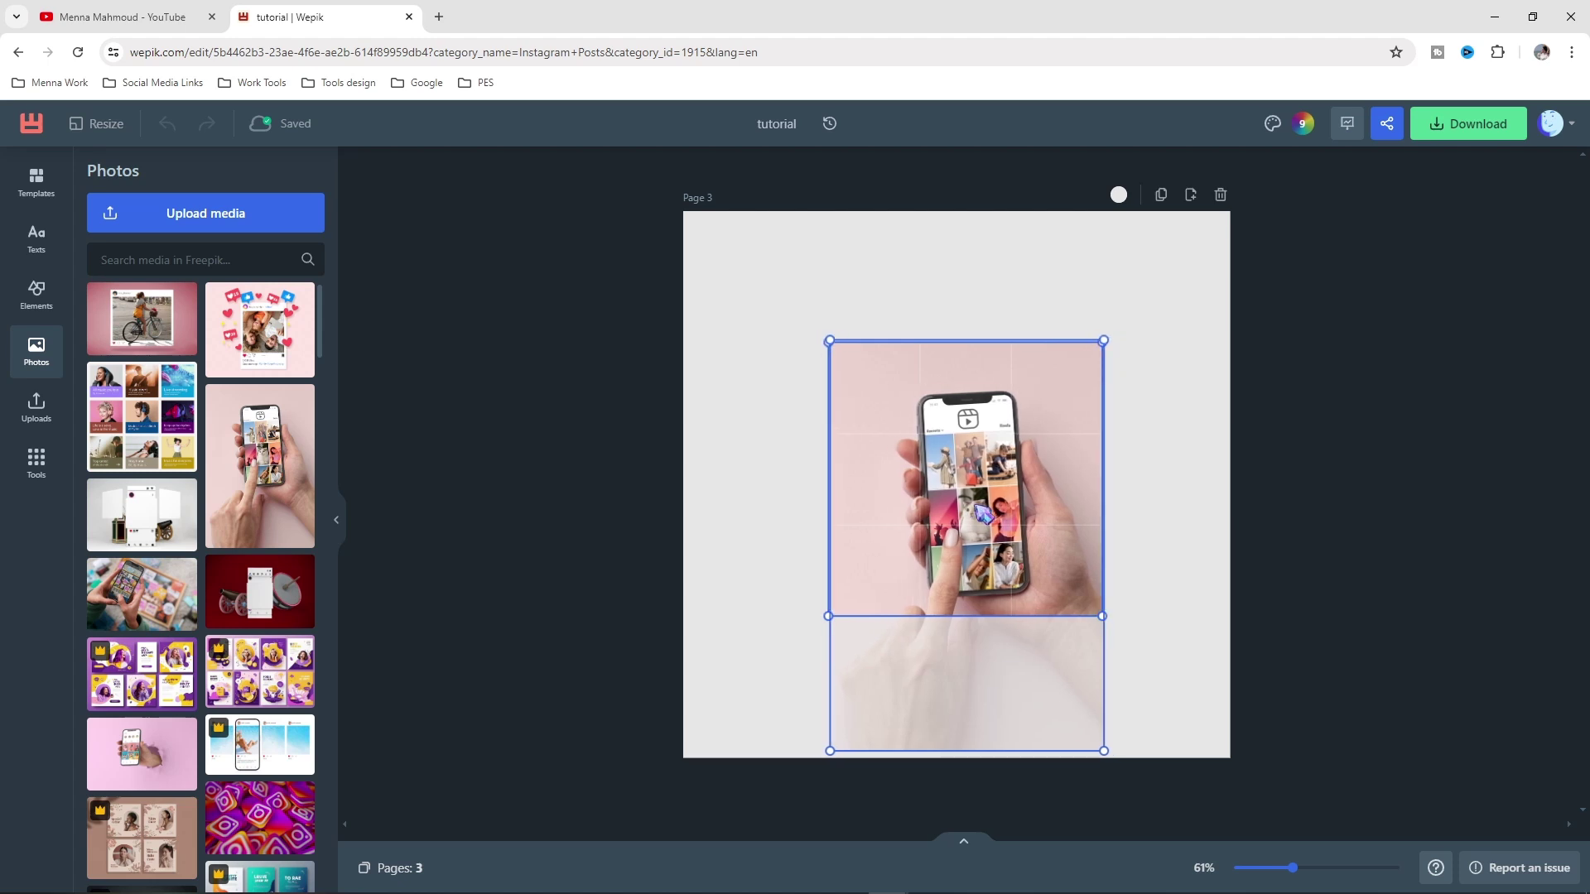
click(737, 541)
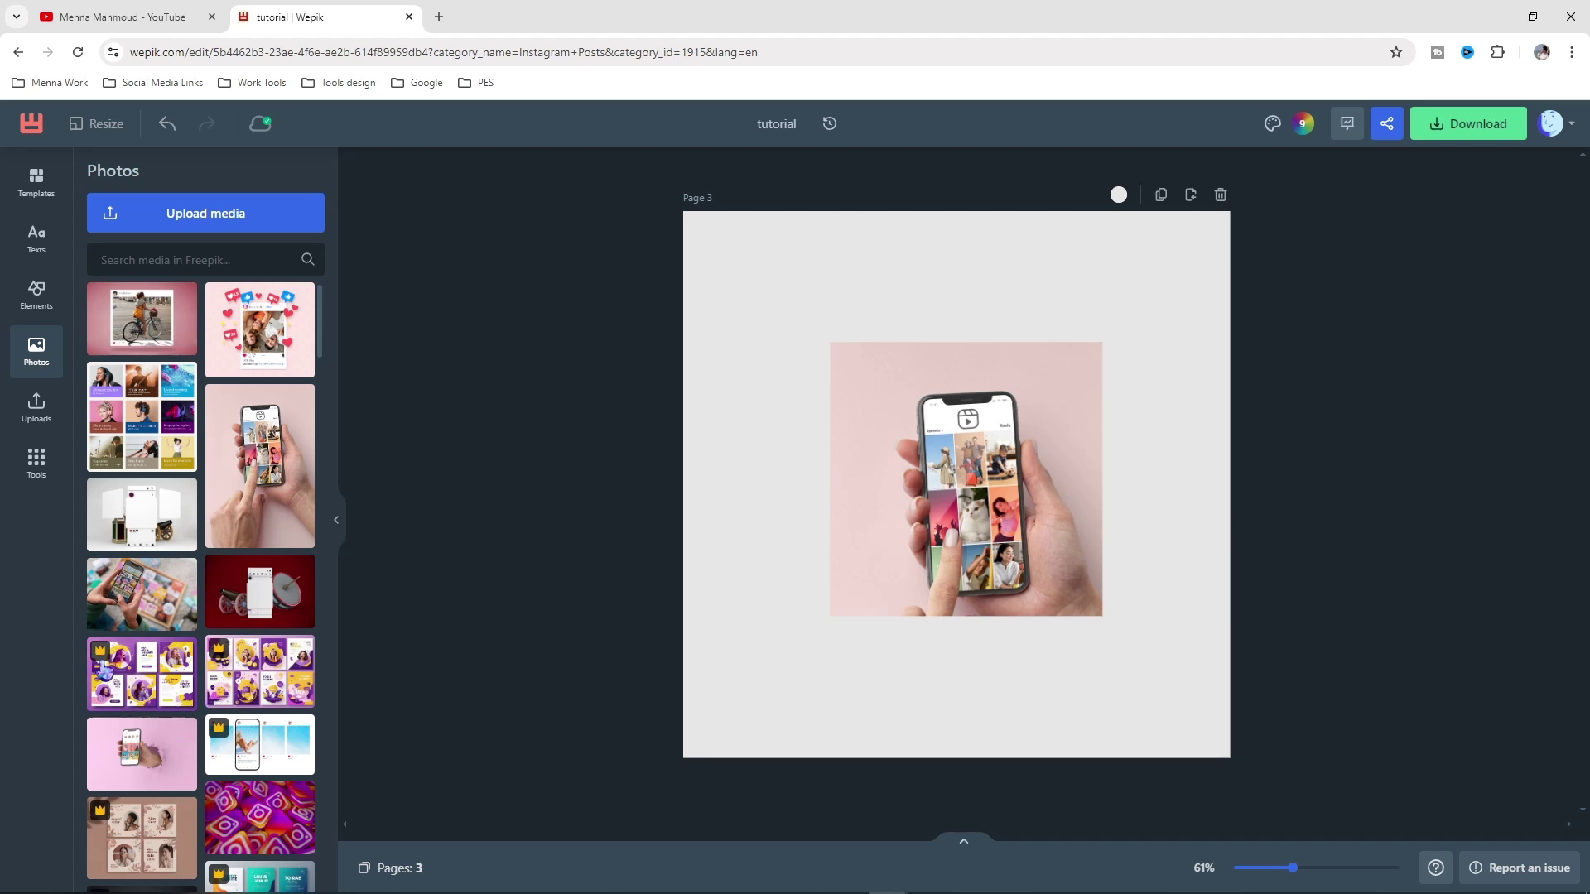
Try to insert the premium purple-and-yellow post photo, dismiss the upgrade offer and browse further through the stock photos
click(141, 672)
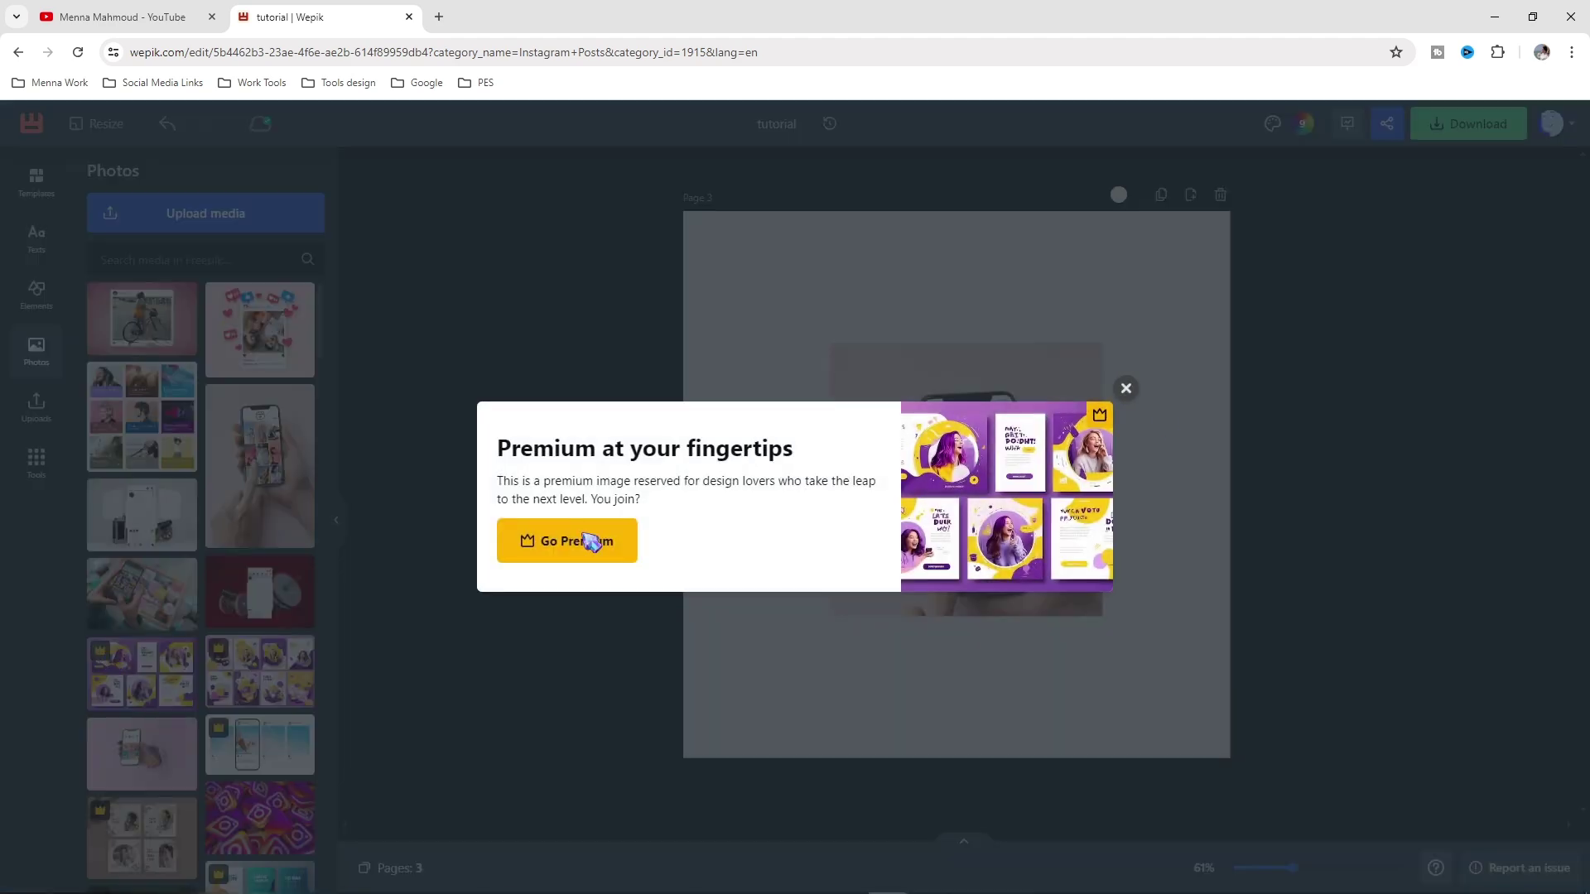
click(1126, 388)
scroll(195, 669, down, 6)
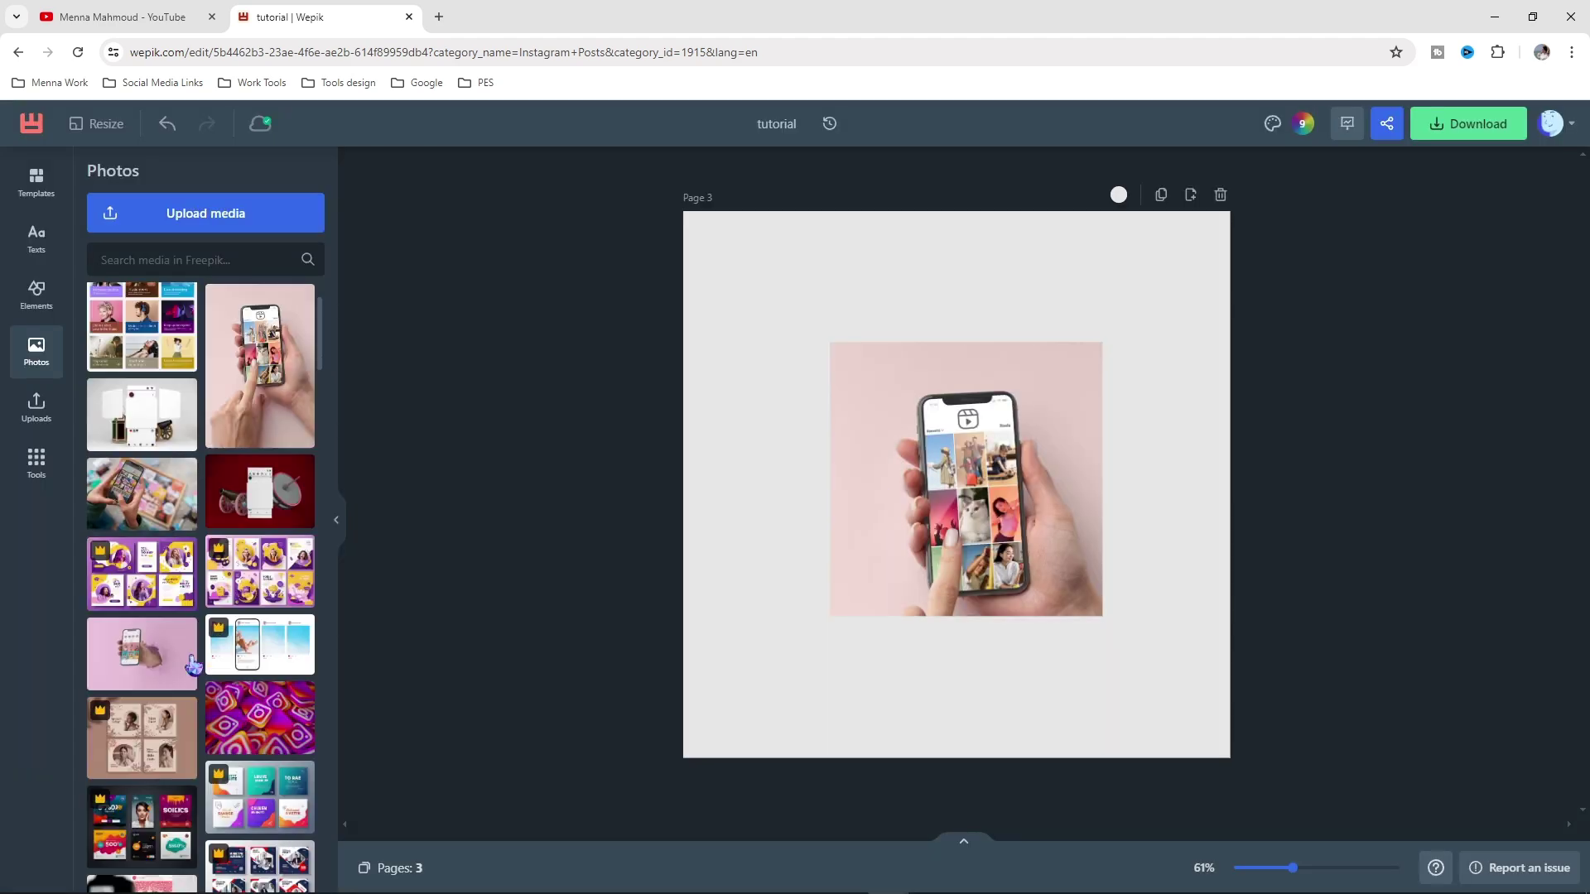
scroll(195, 669, down, 2)
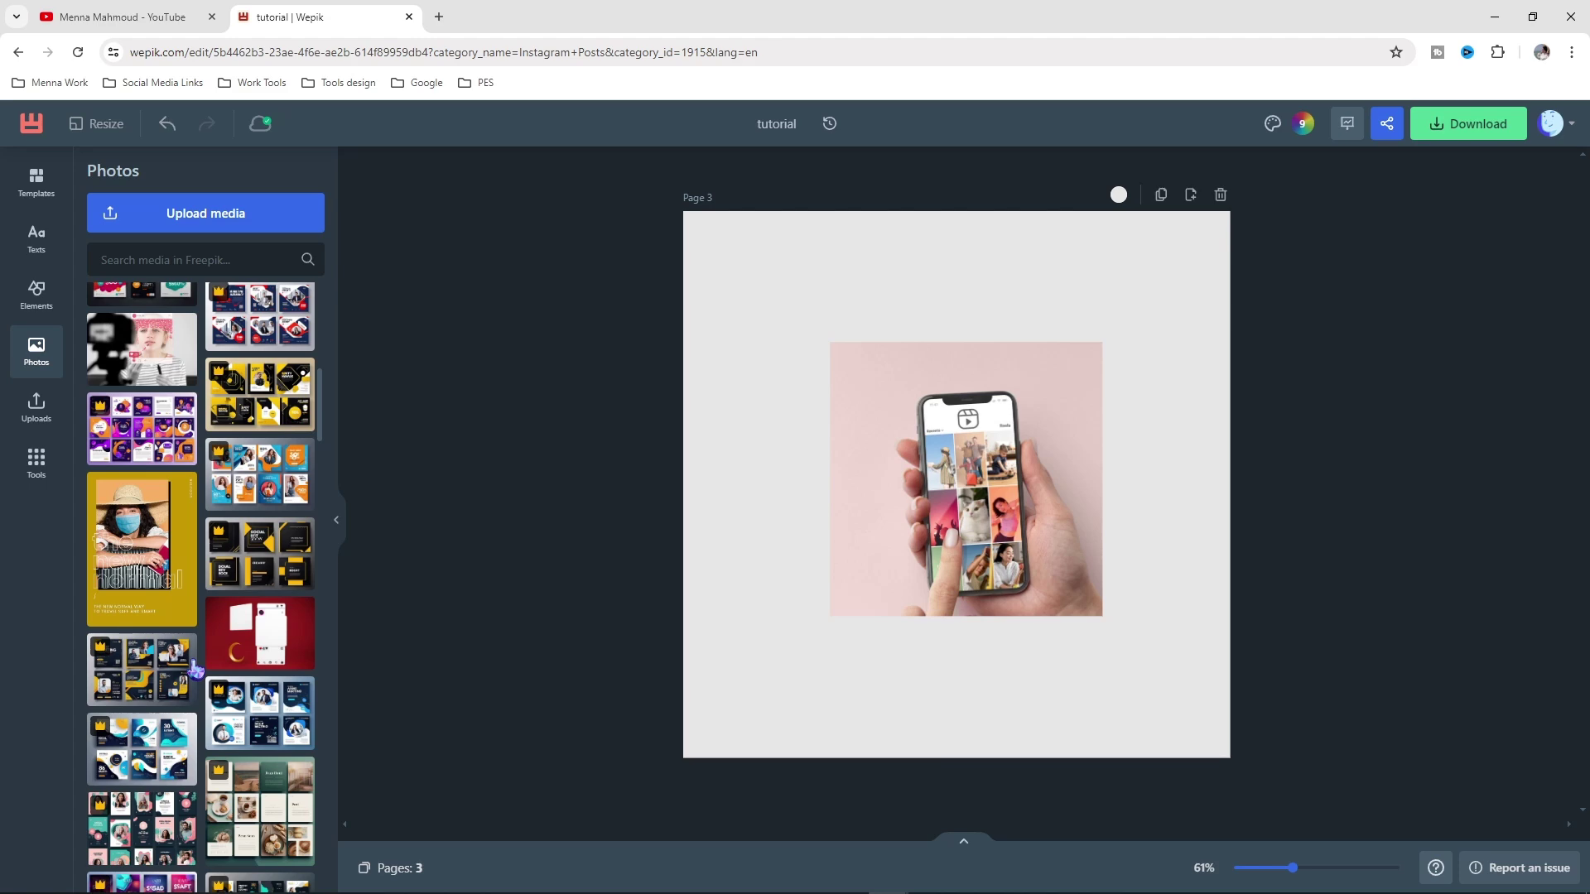
scroll(195, 669, down, 3)
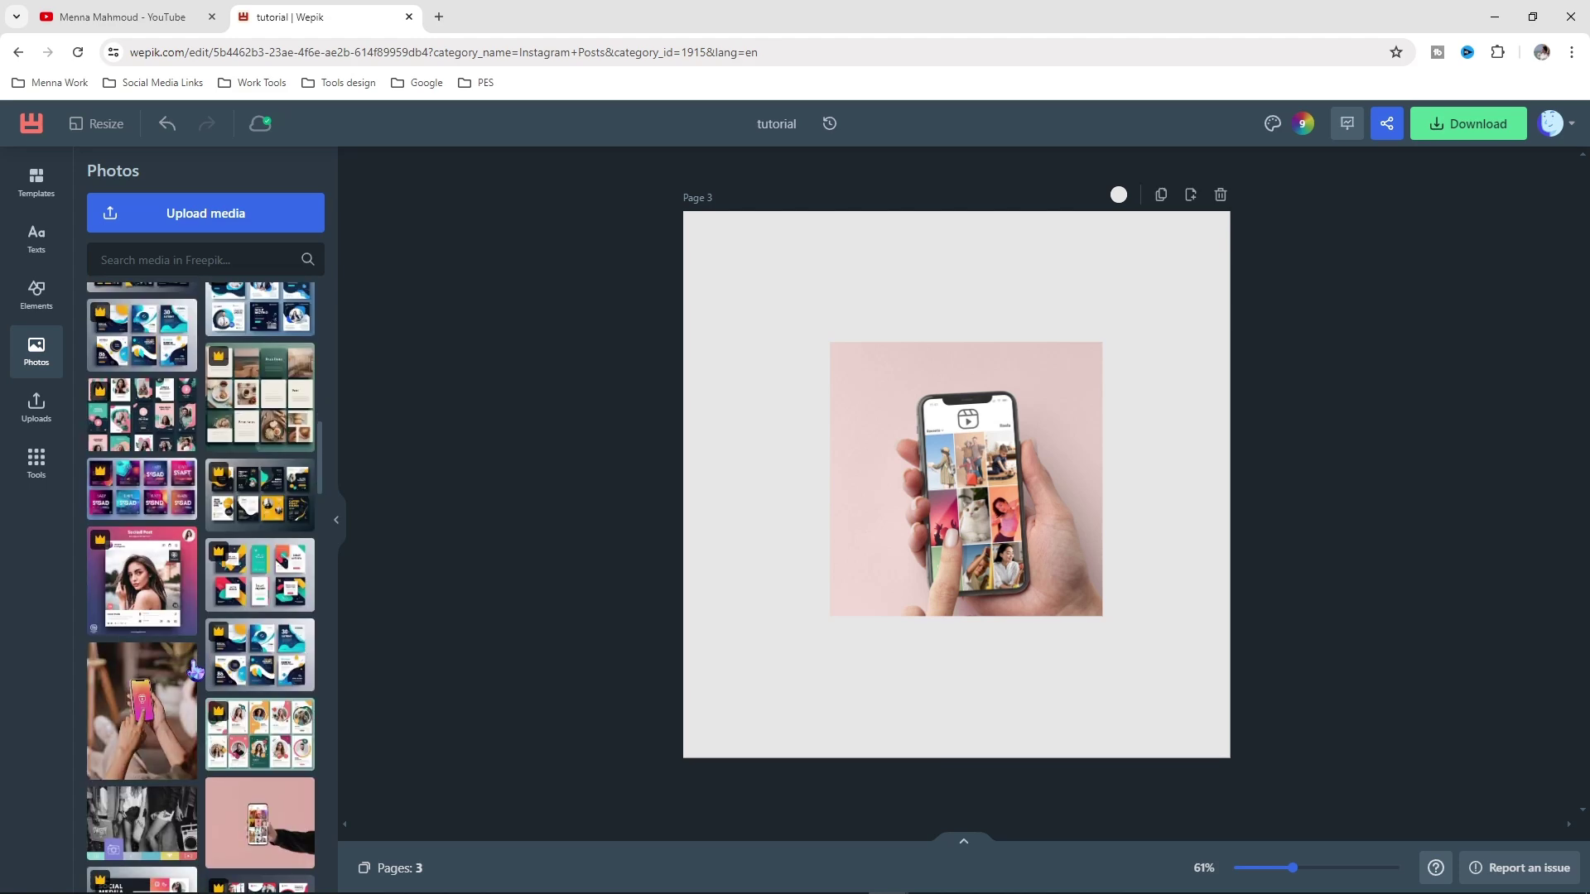
scroll(196, 670, down, 2)
scroll(125, 795, down, 1)
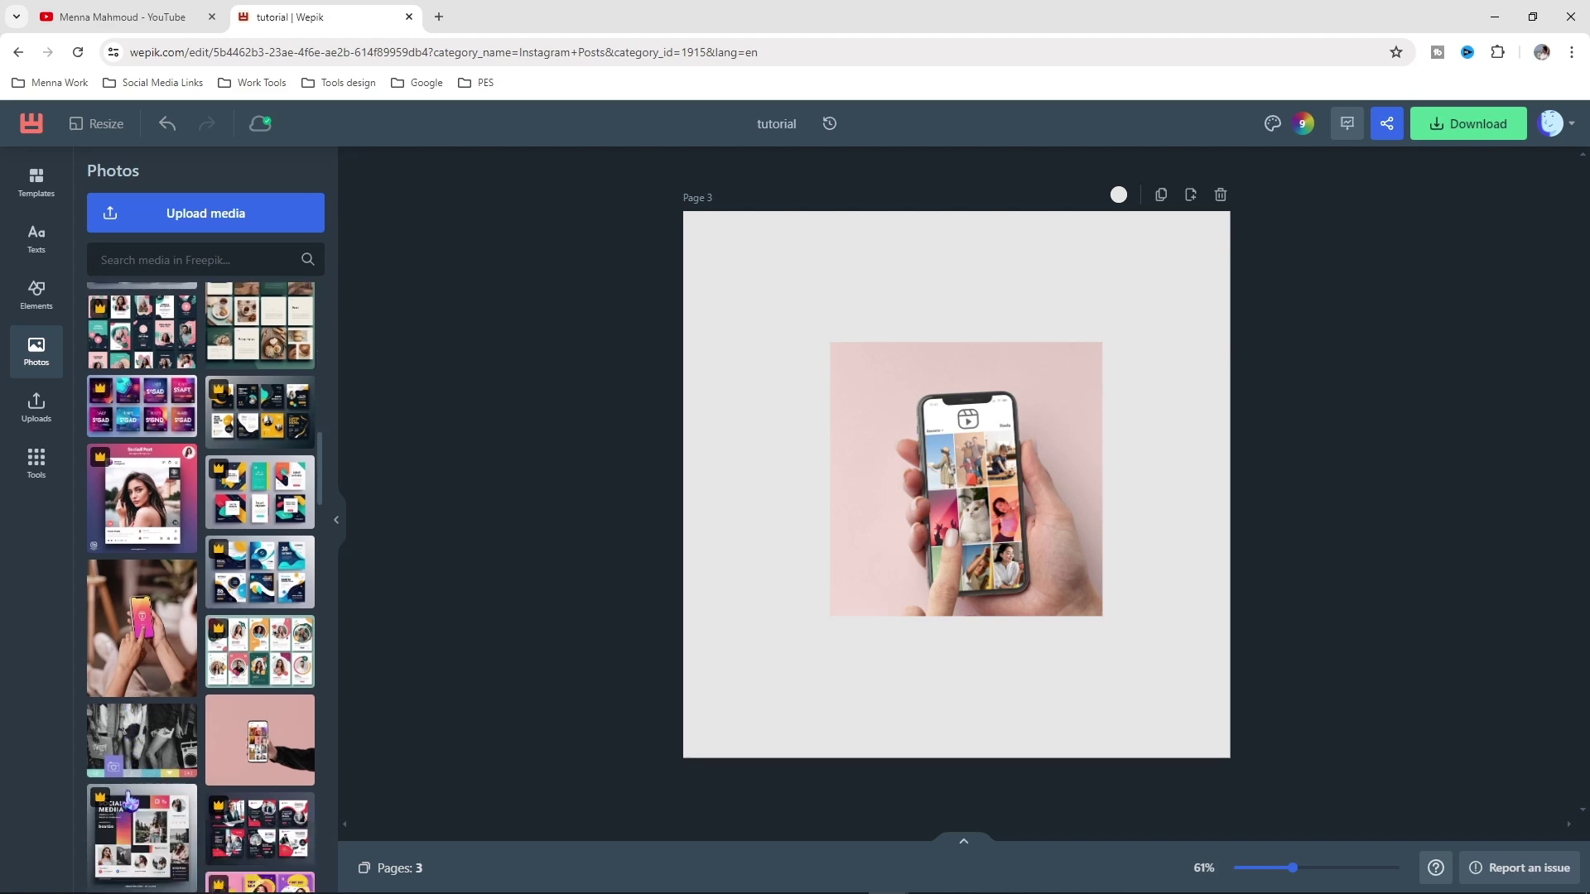
Return to the start of the stock photos and search them for "coffee"
scroll(190, 779, up, 3)
scroll(189, 779, up, 5)
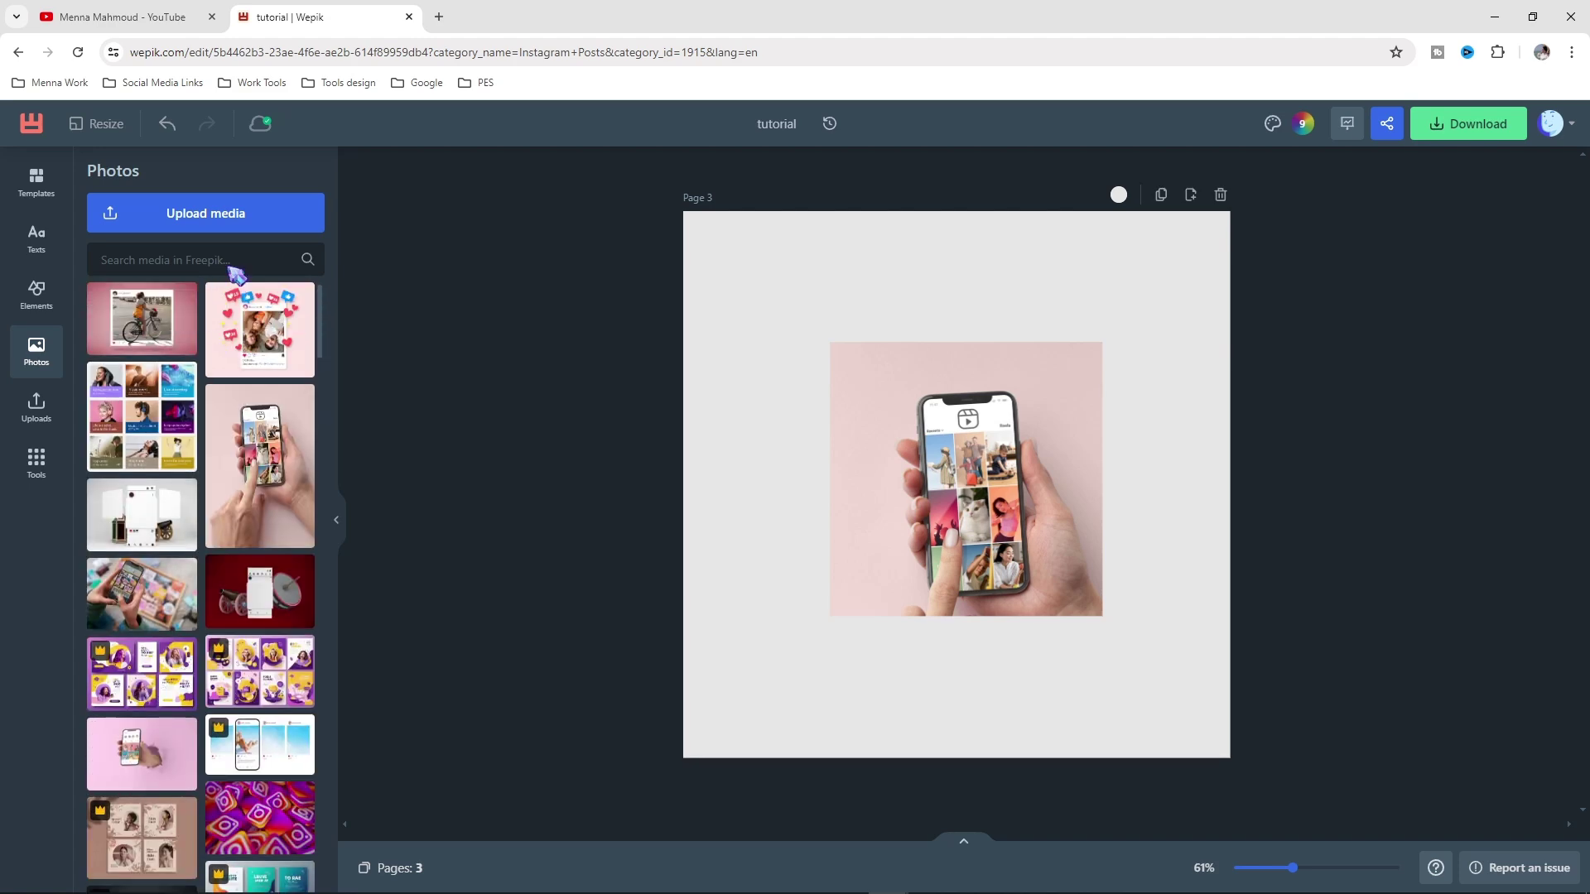
click(222, 259)
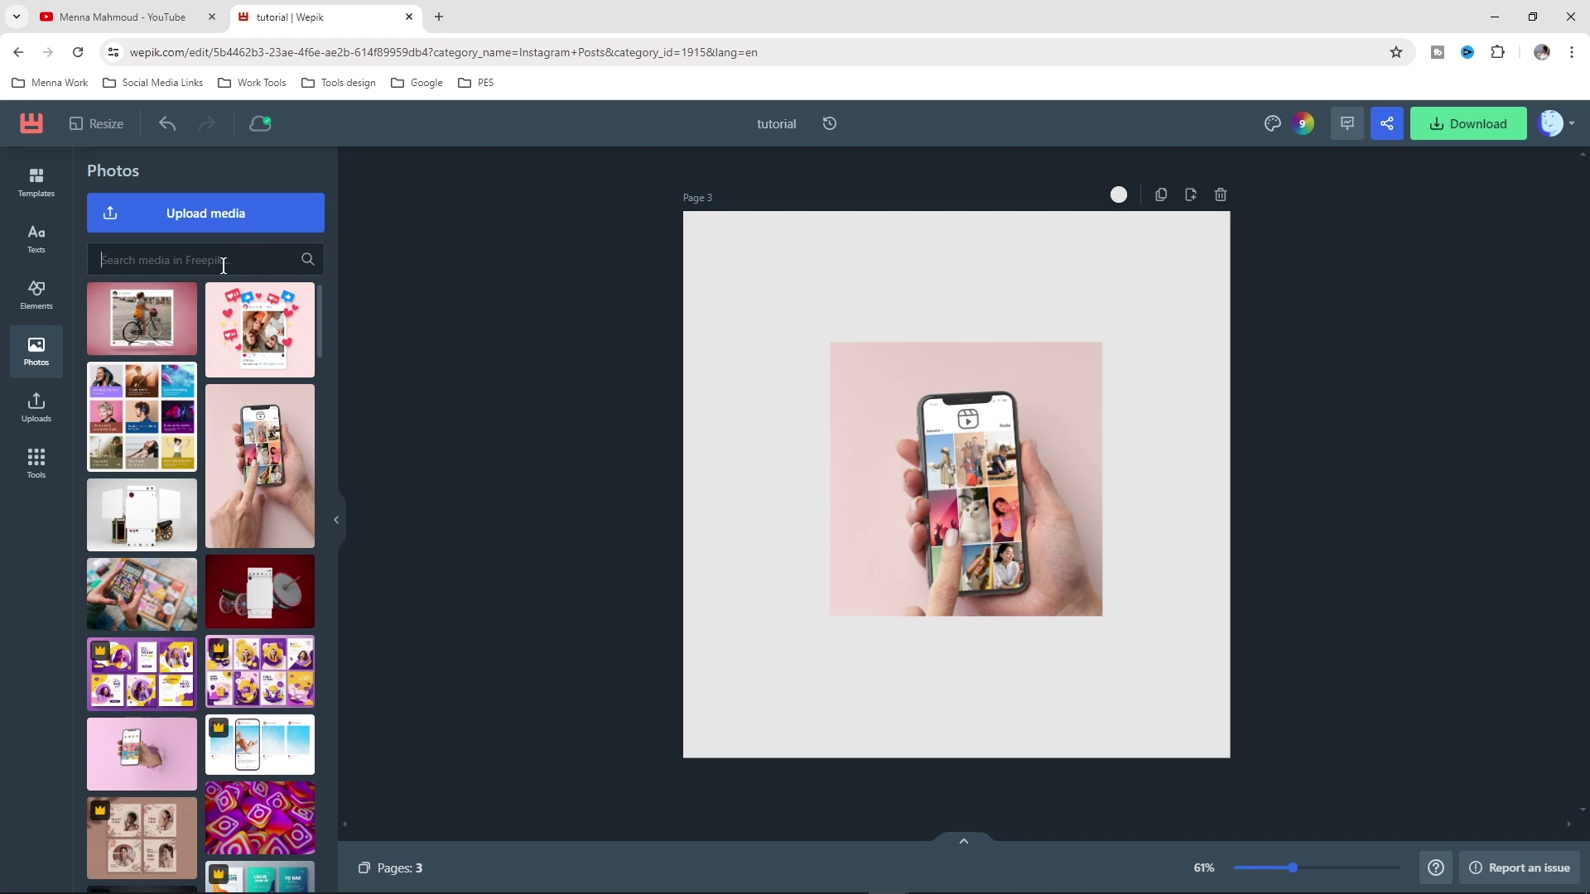
text(coffee)
key(Return)
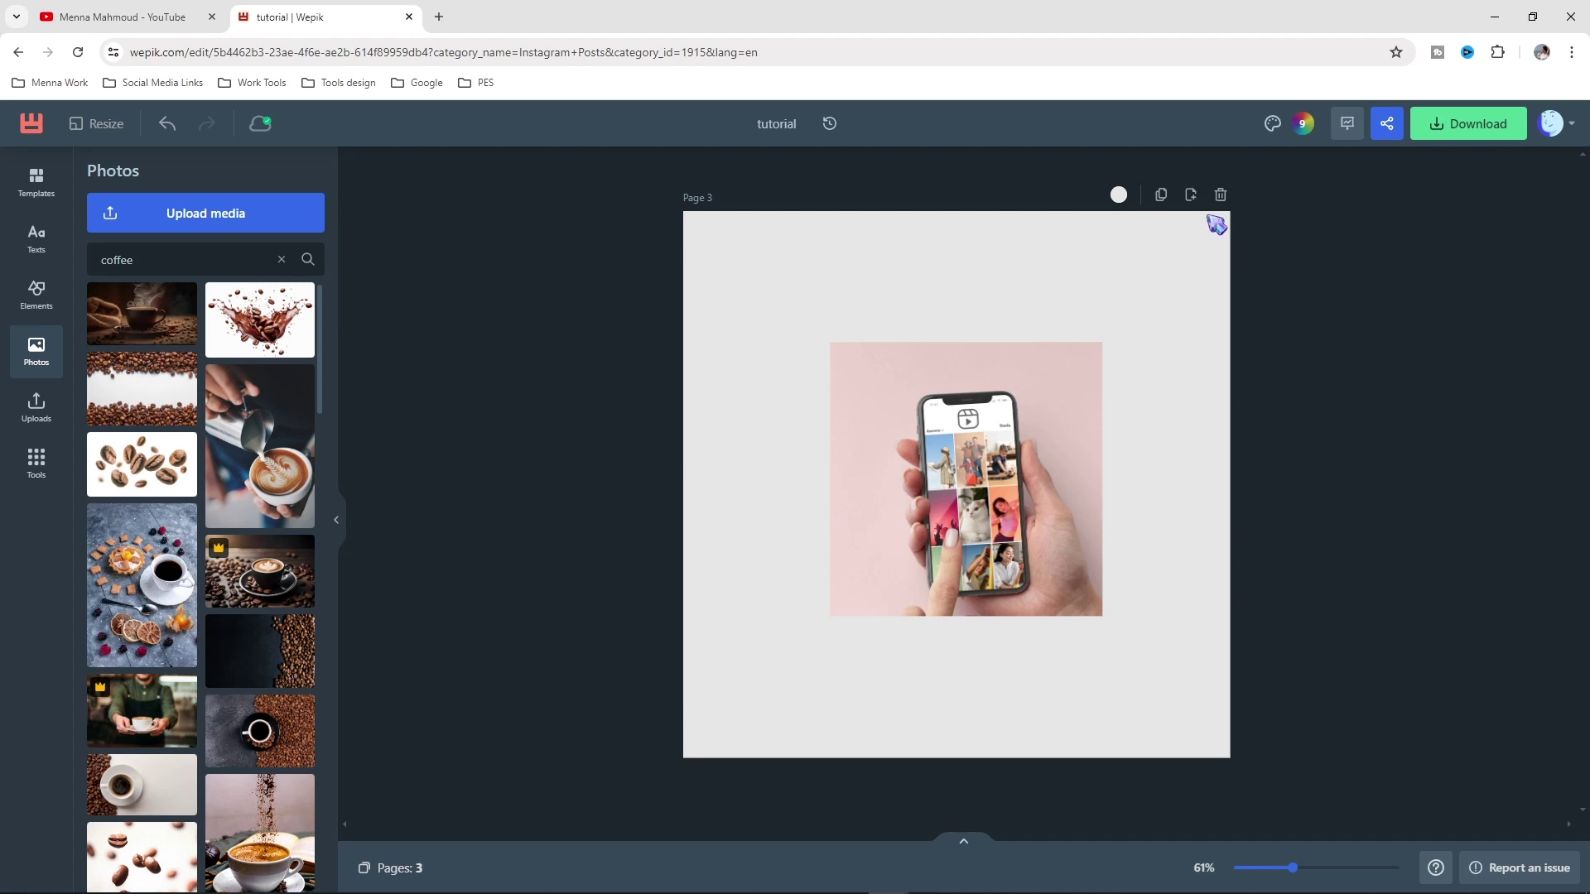
Add a blank fourth page and place the photo of scattered coffee beans on white near its centre
click(1190, 195)
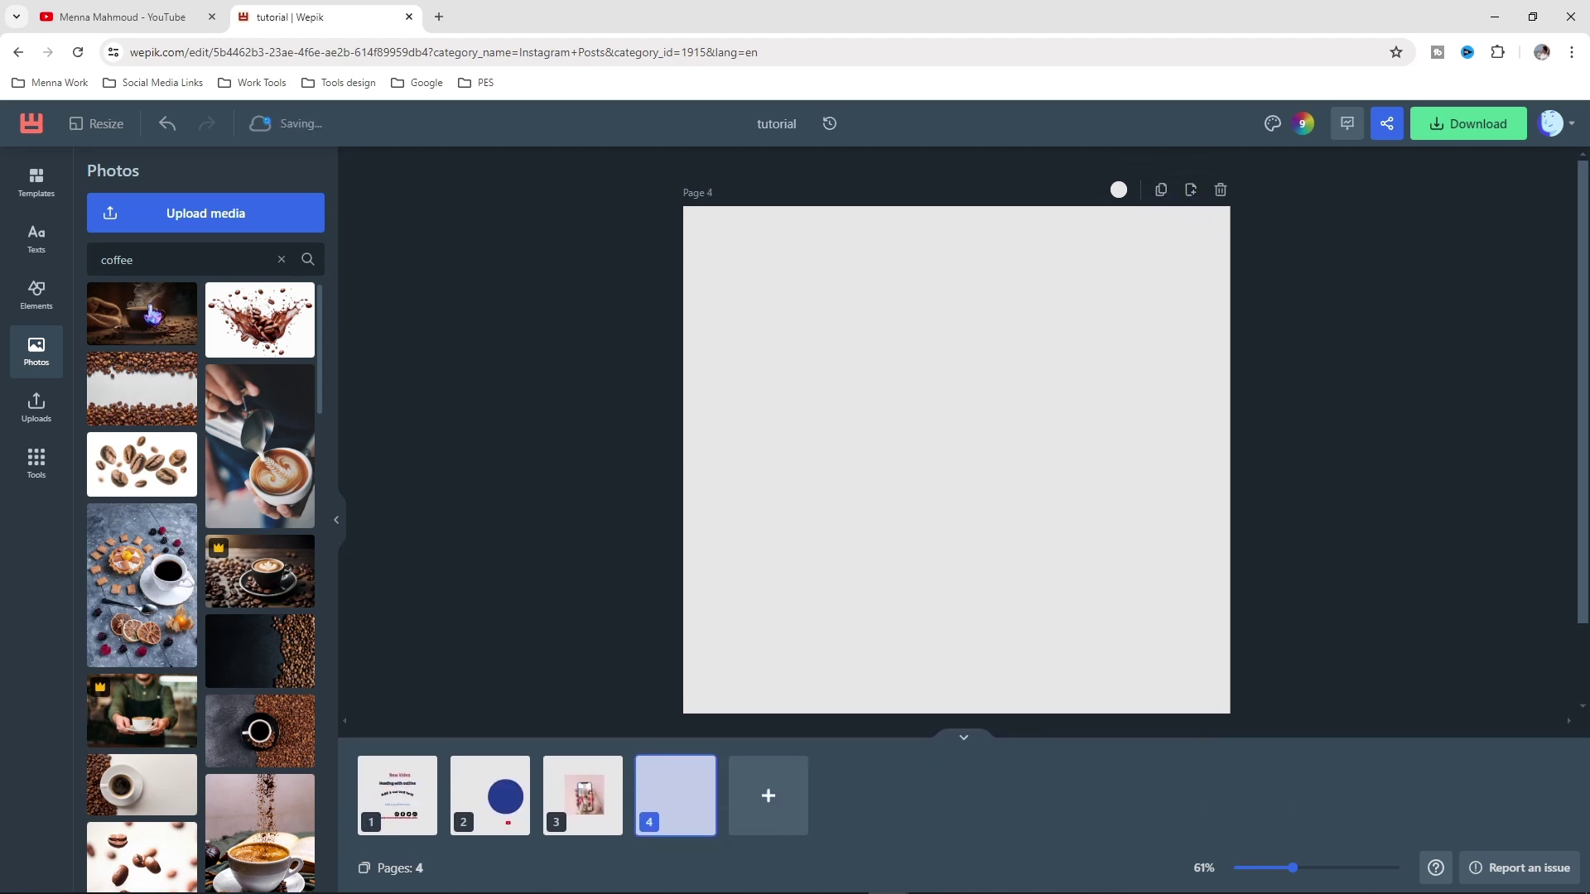
click(258, 340)
key(Delete)
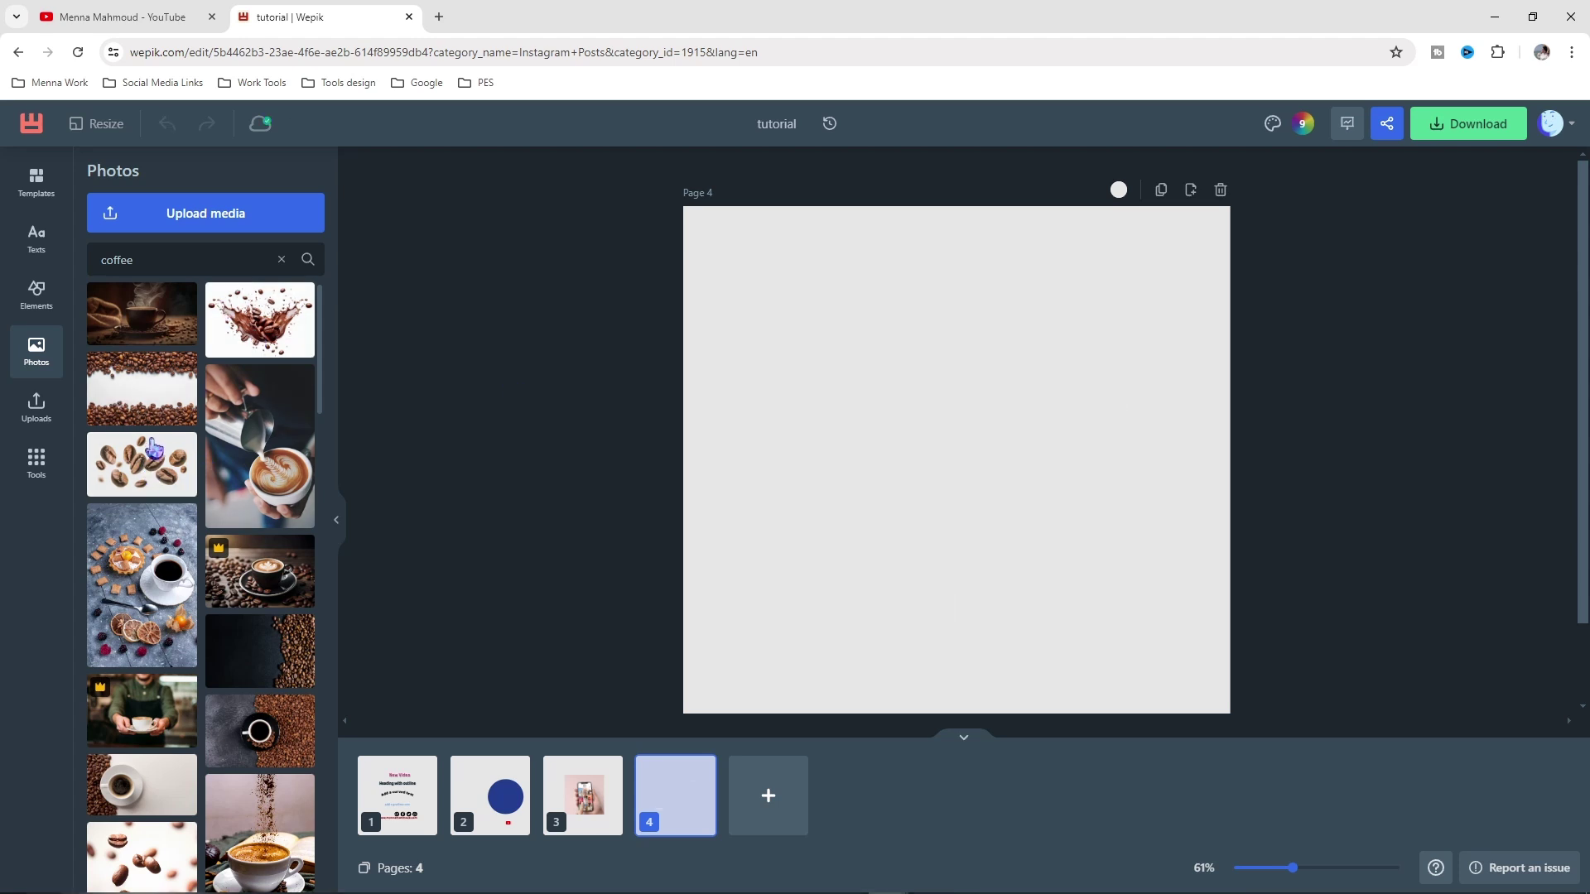
click(140, 485)
mouse_move(989, 544)
mouse_down()
mouse_move(956, 482)
mouse_move(975, 518)
mouse_up()
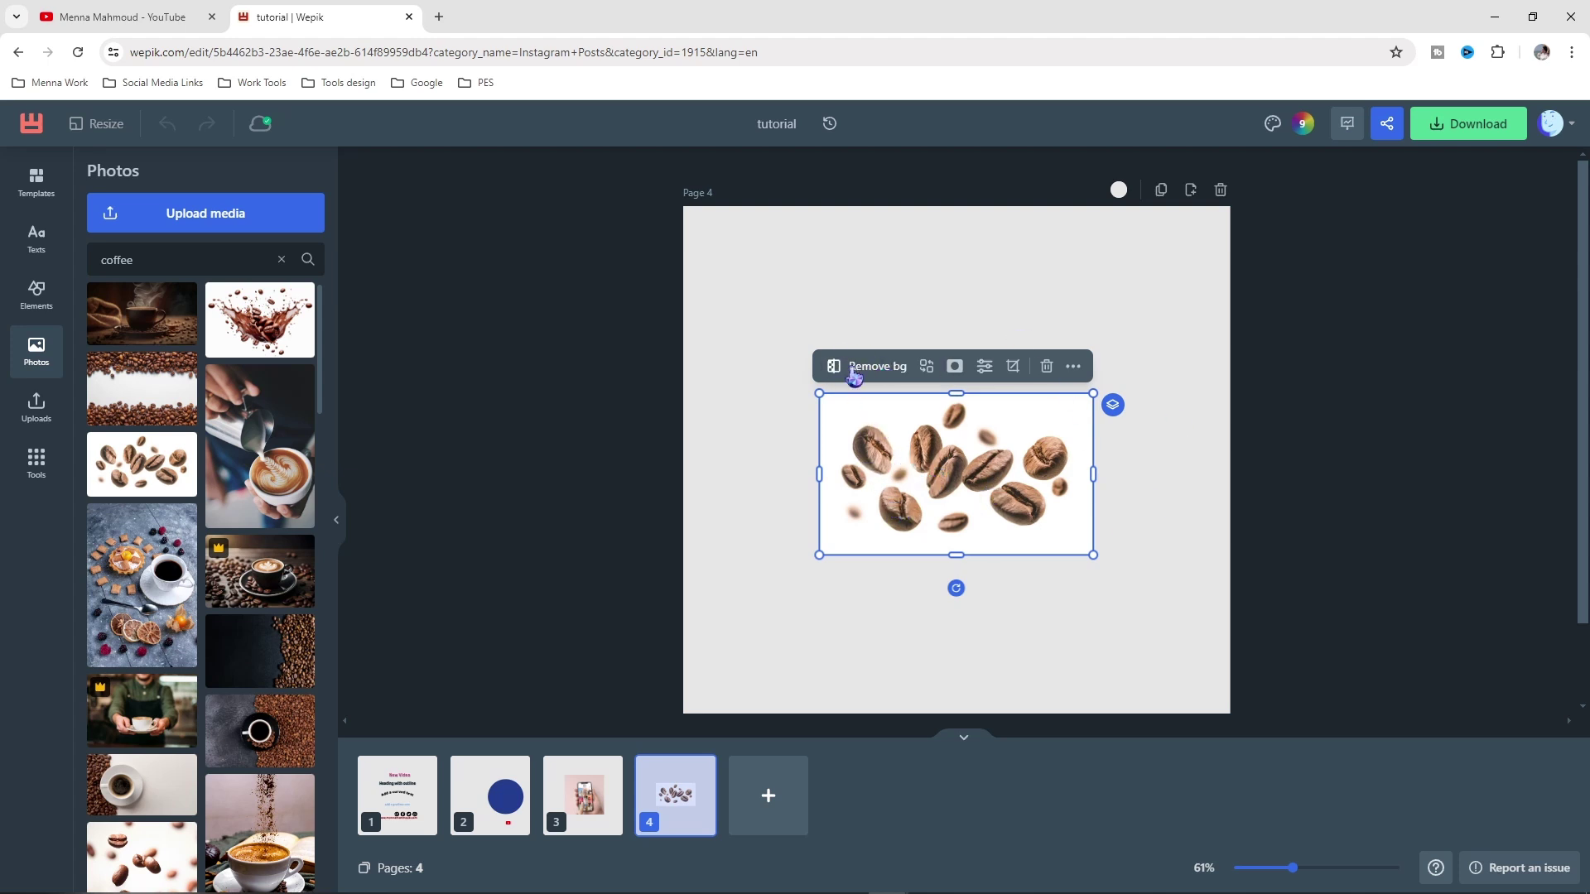
Remove the background of the coffee beans photo and move it slightly up and to the right on the page
click(878, 366)
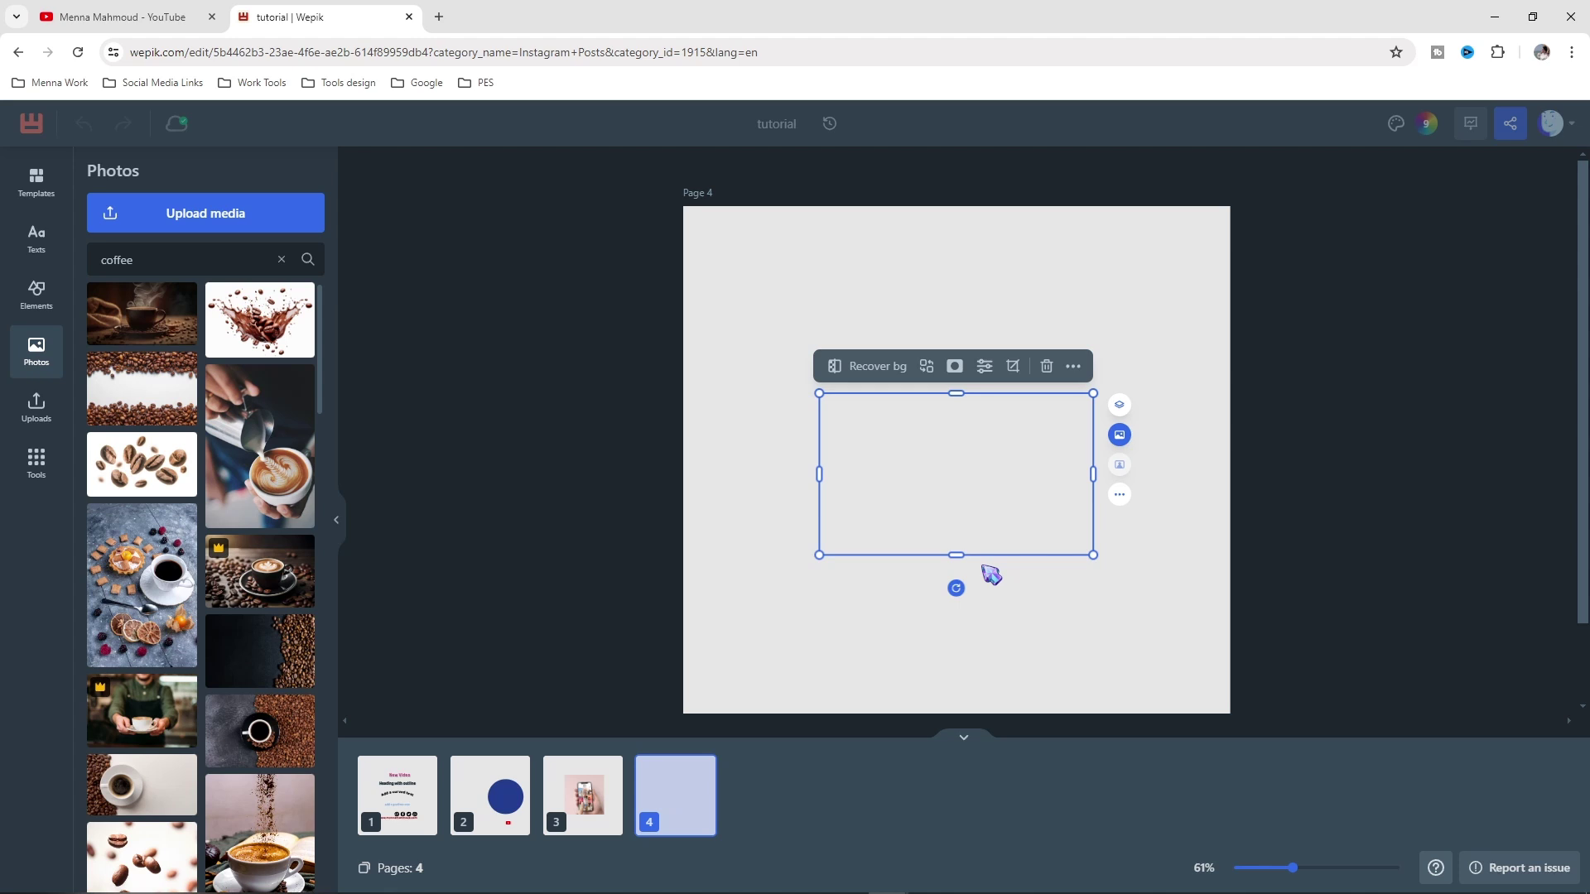
drag(994, 507, 1016, 462)
scroll(199, 447, down, 6)
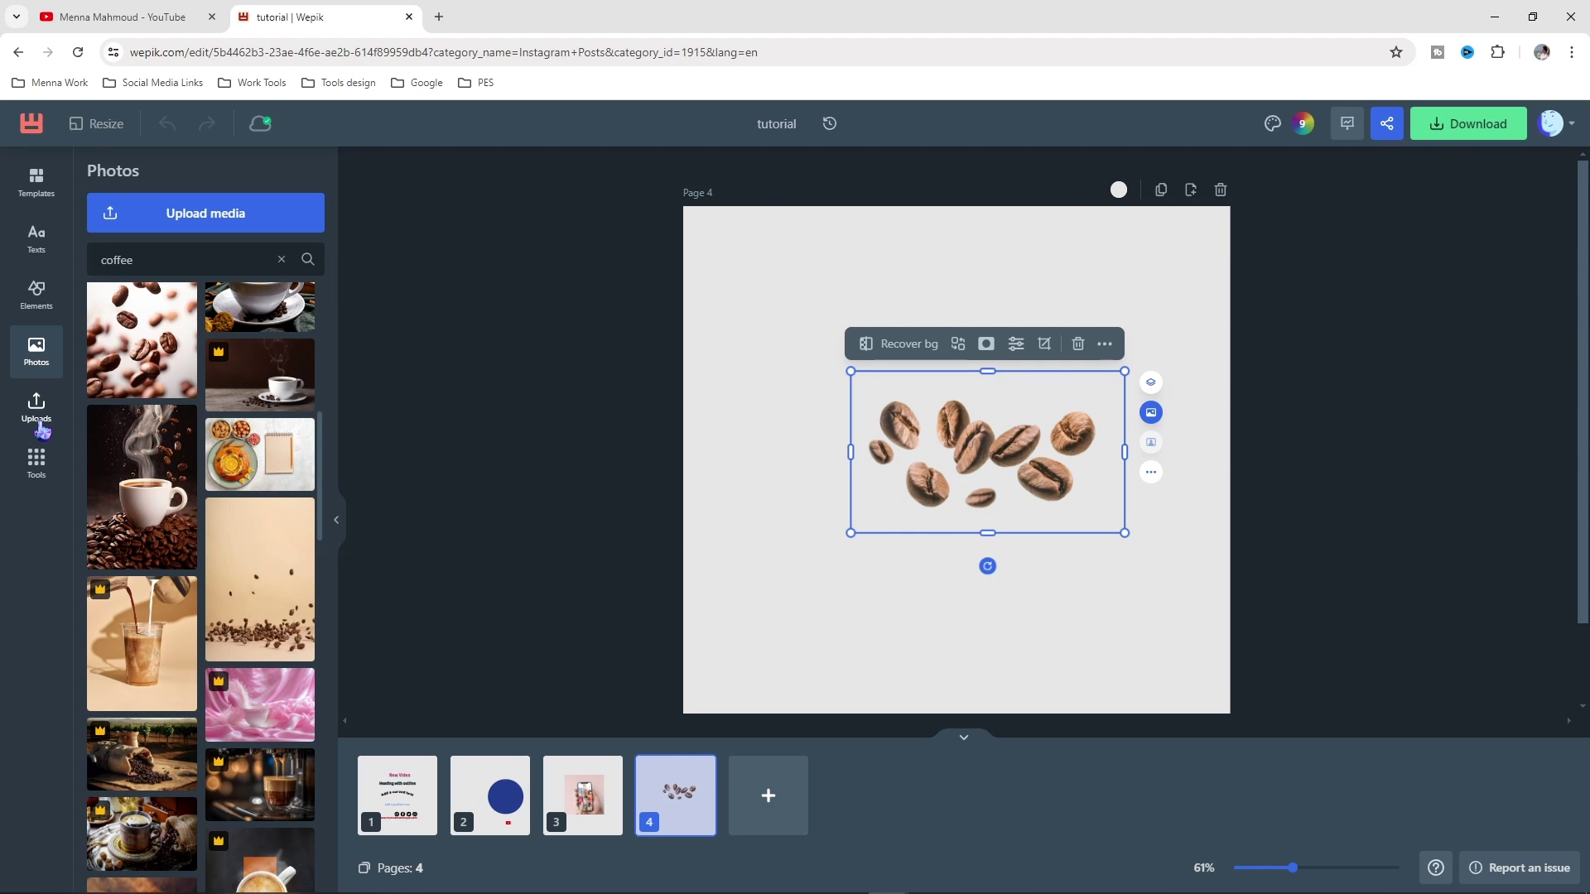
click(39, 424)
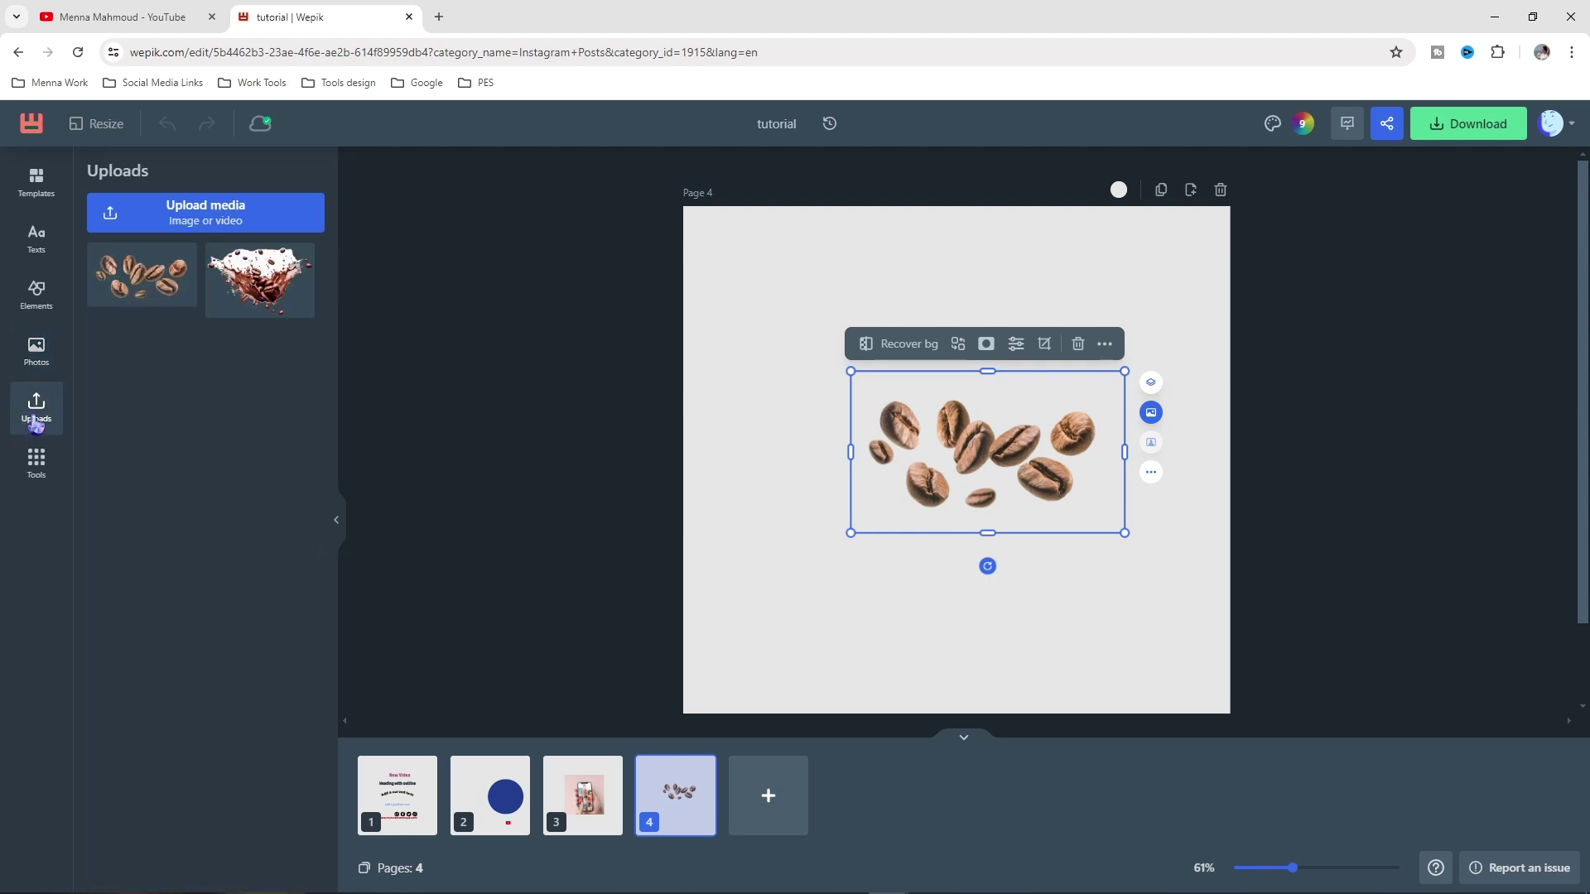
click(230, 222)
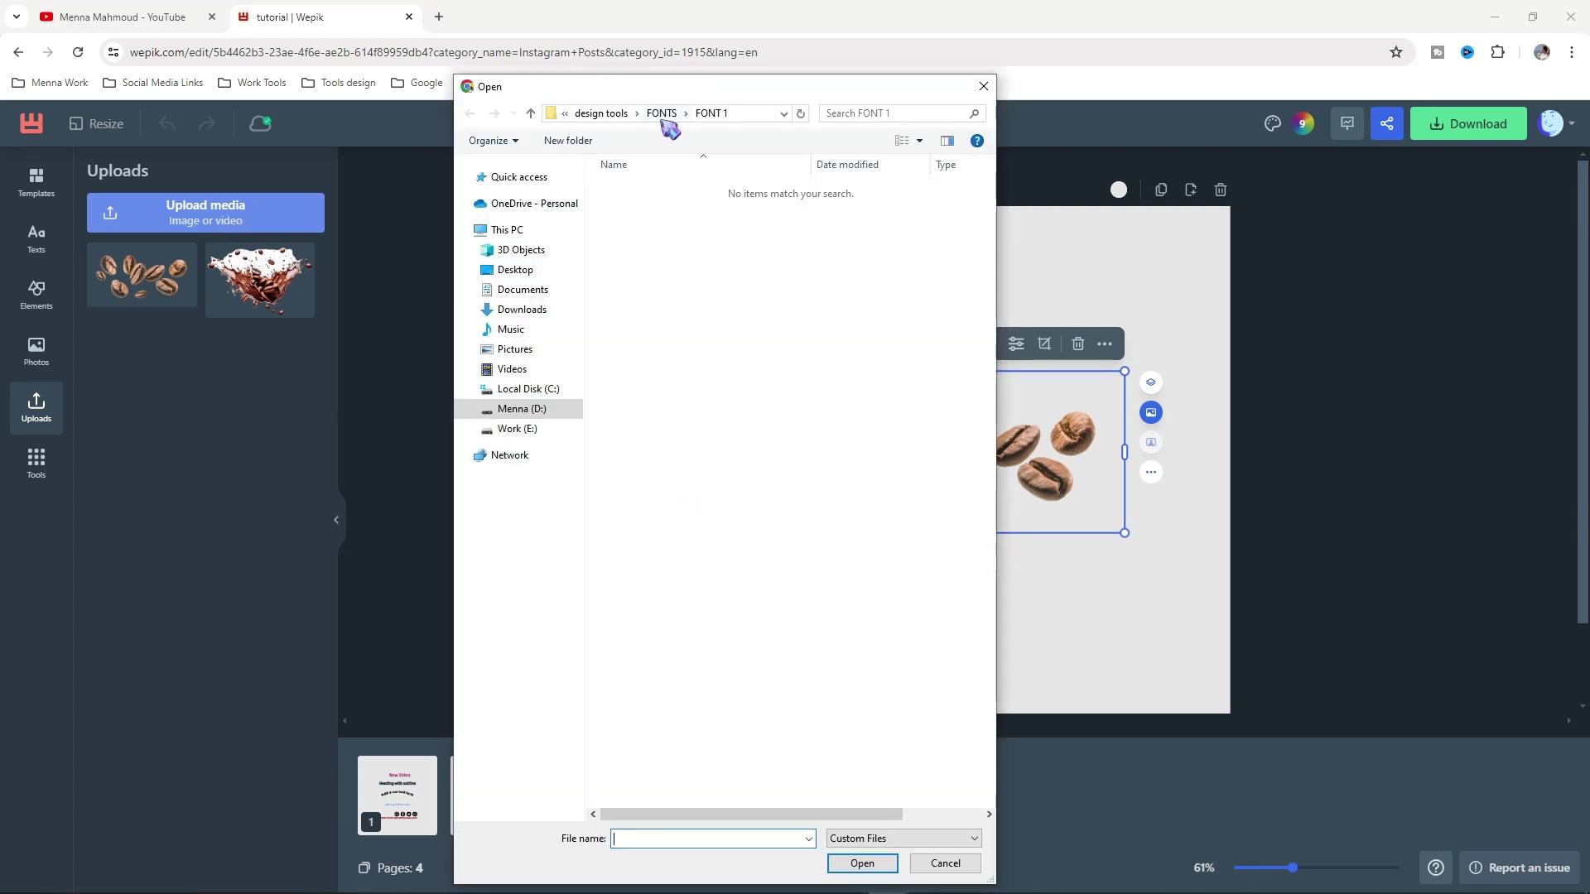
click(602, 114)
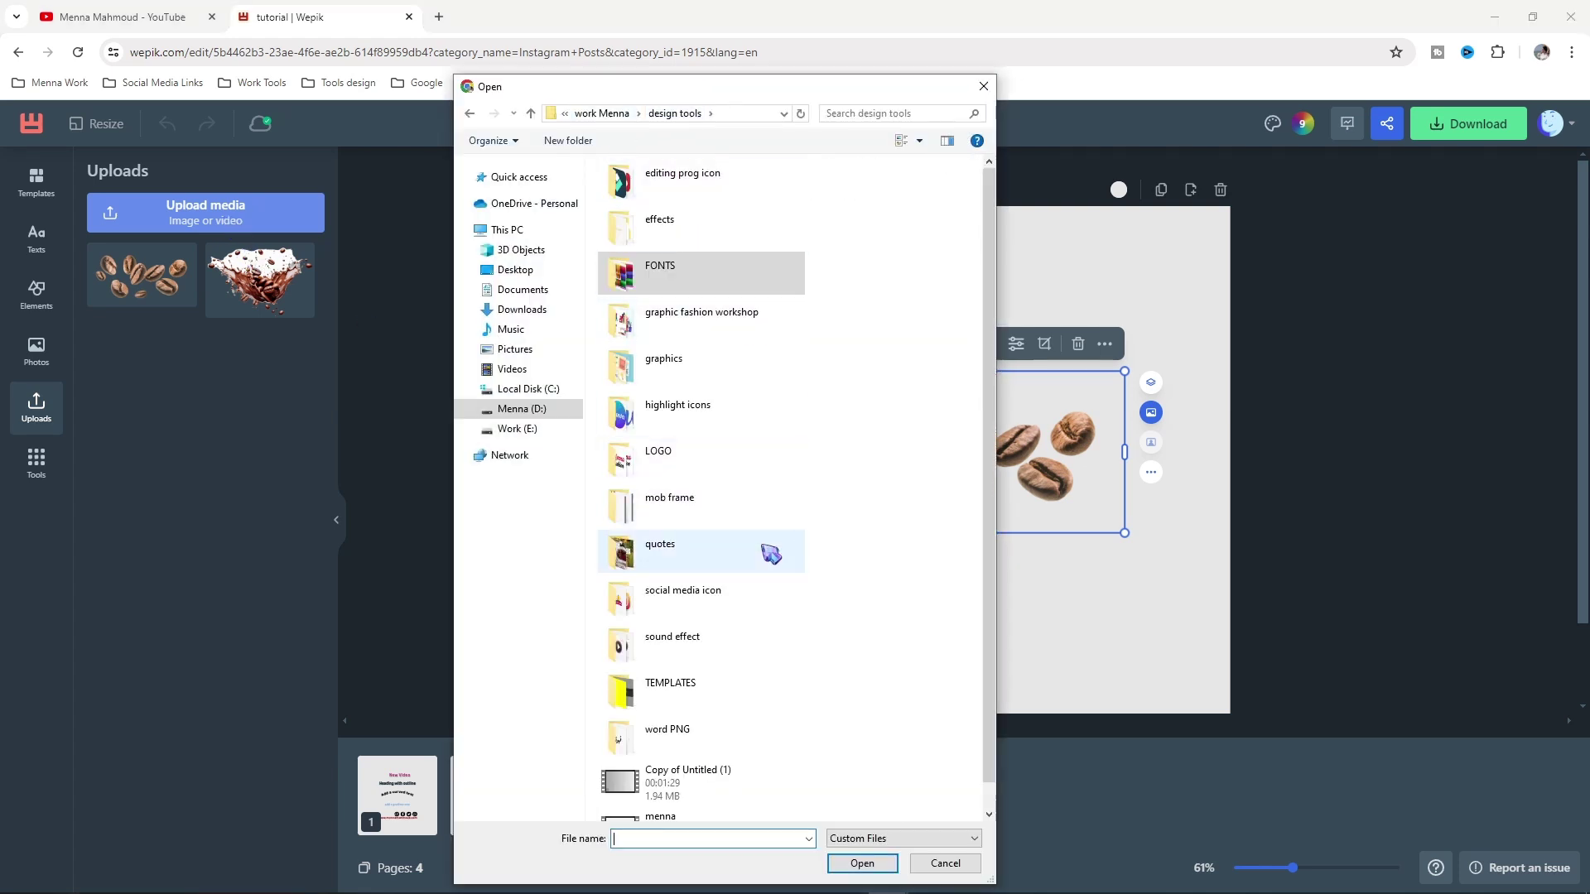
double_click(703, 409)
click(740, 551)
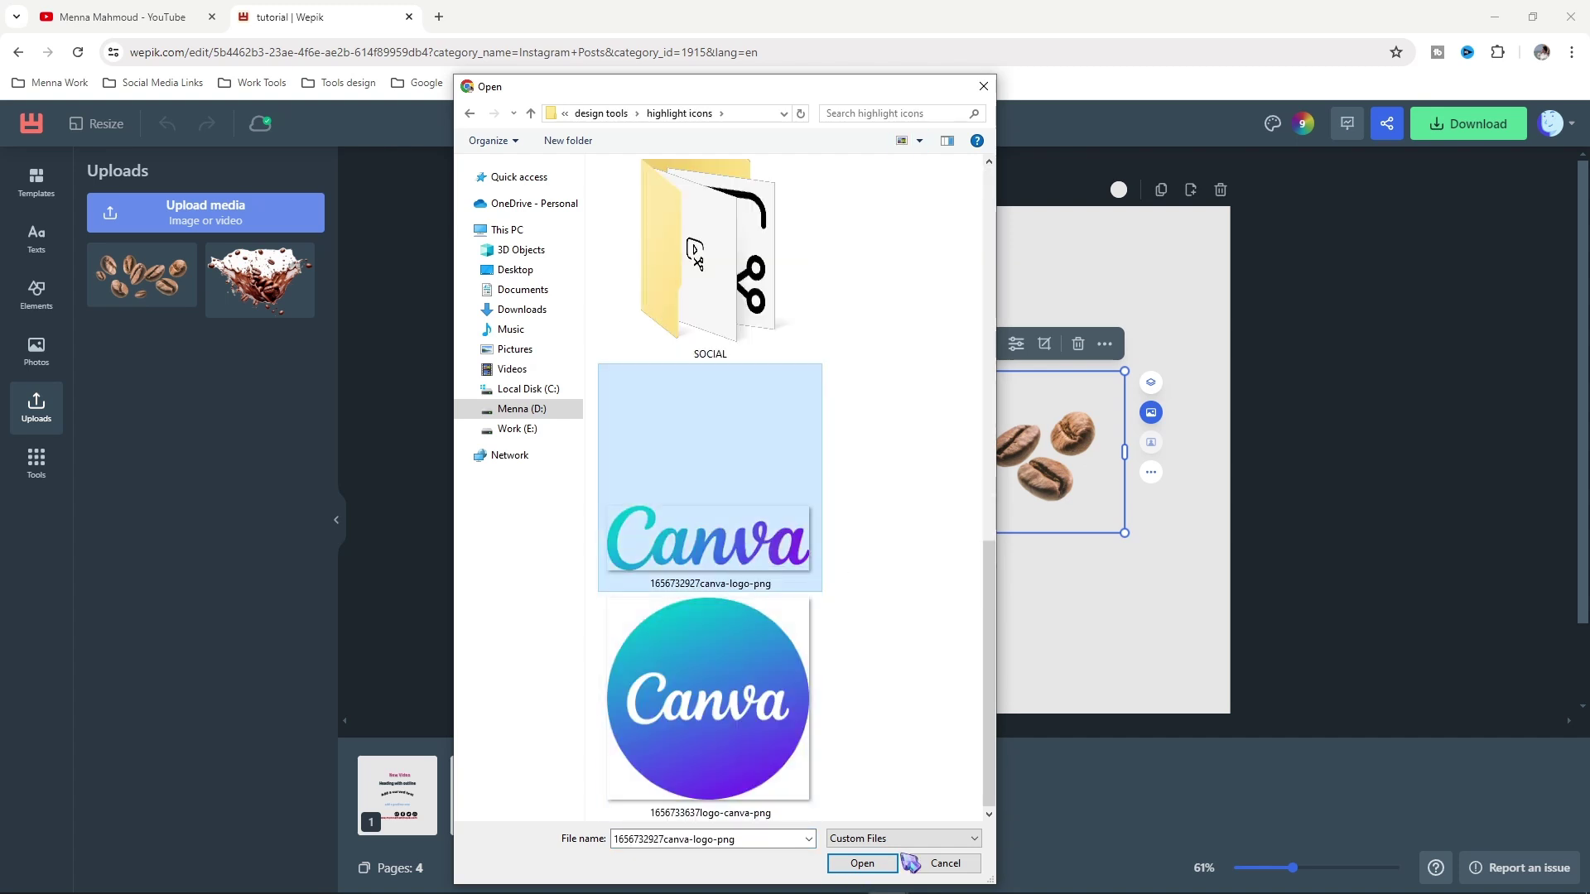
click(858, 865)
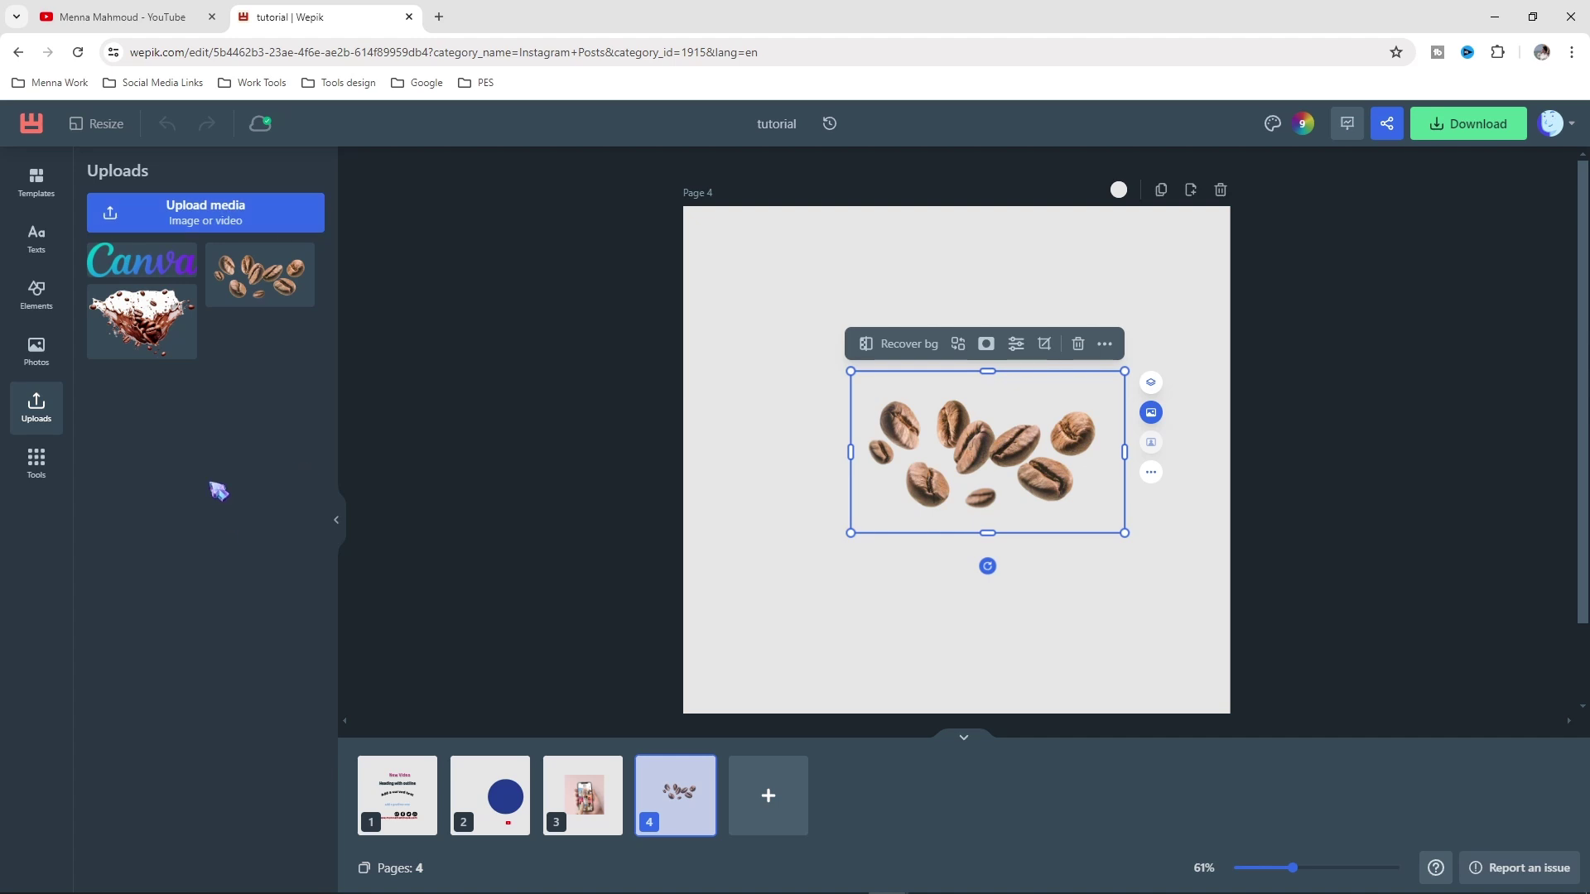
click(141, 261)
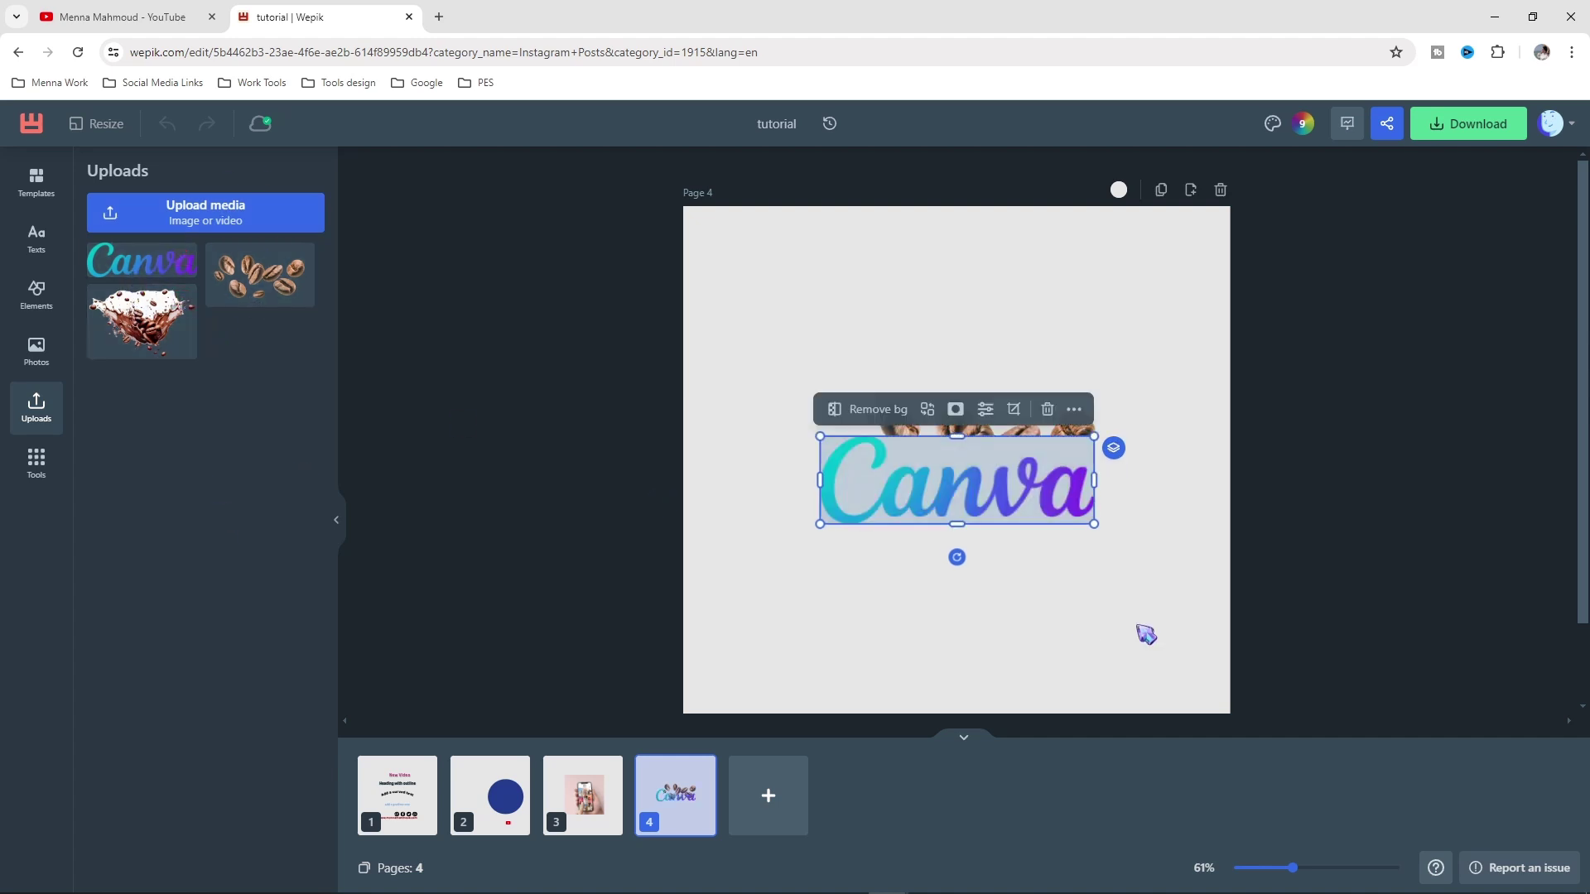
drag(984, 497, 925, 629)
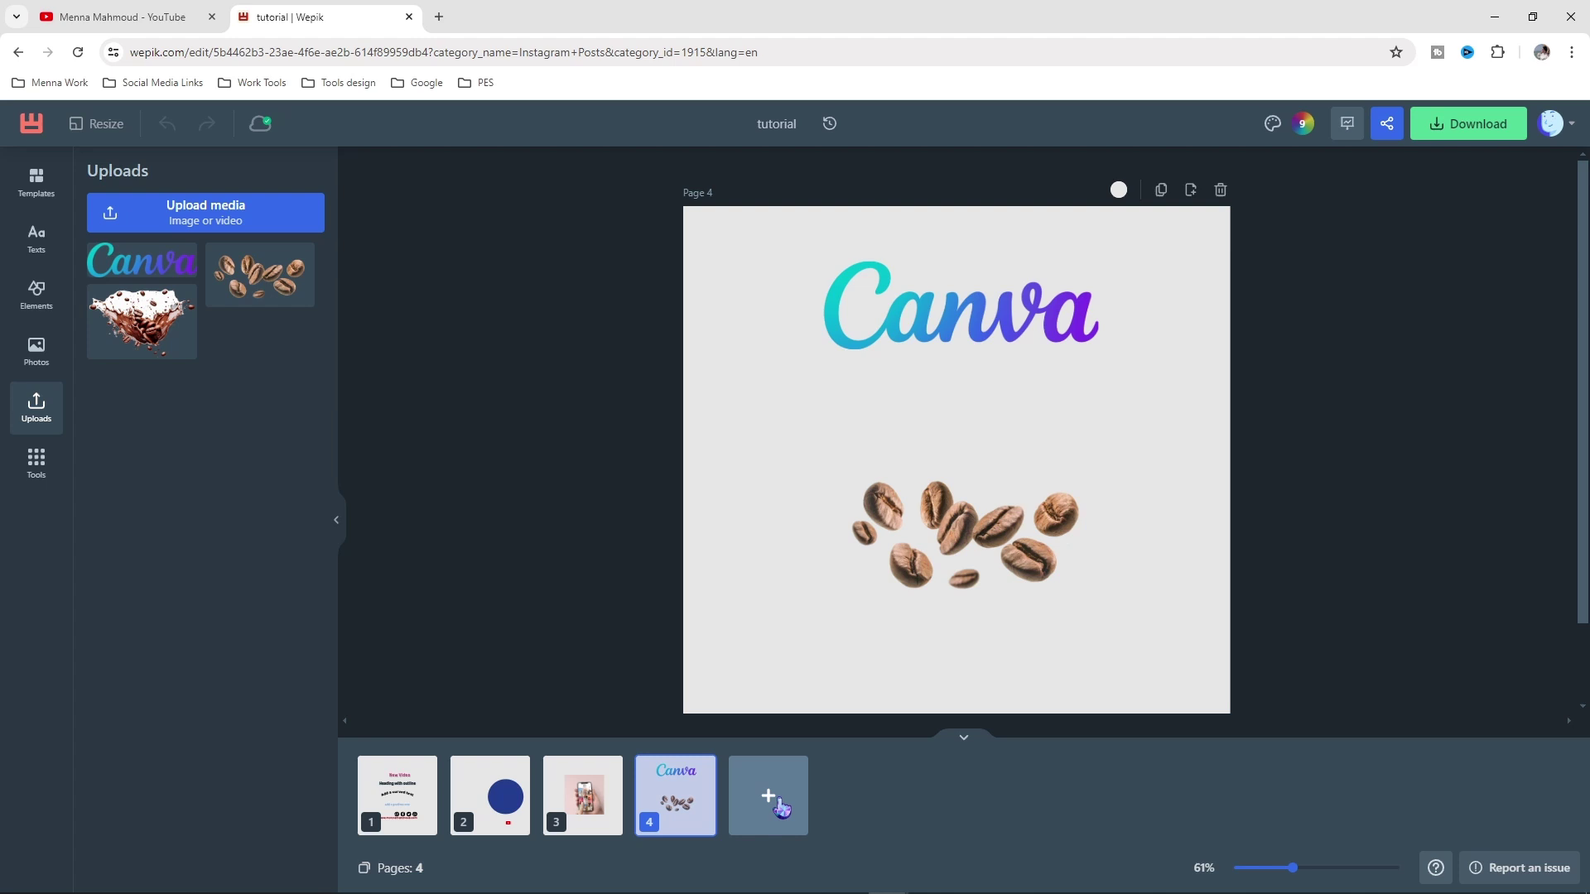
Add a blank fifth page and paste the copied Arabic description as a Text to image prompt
click(779, 806)
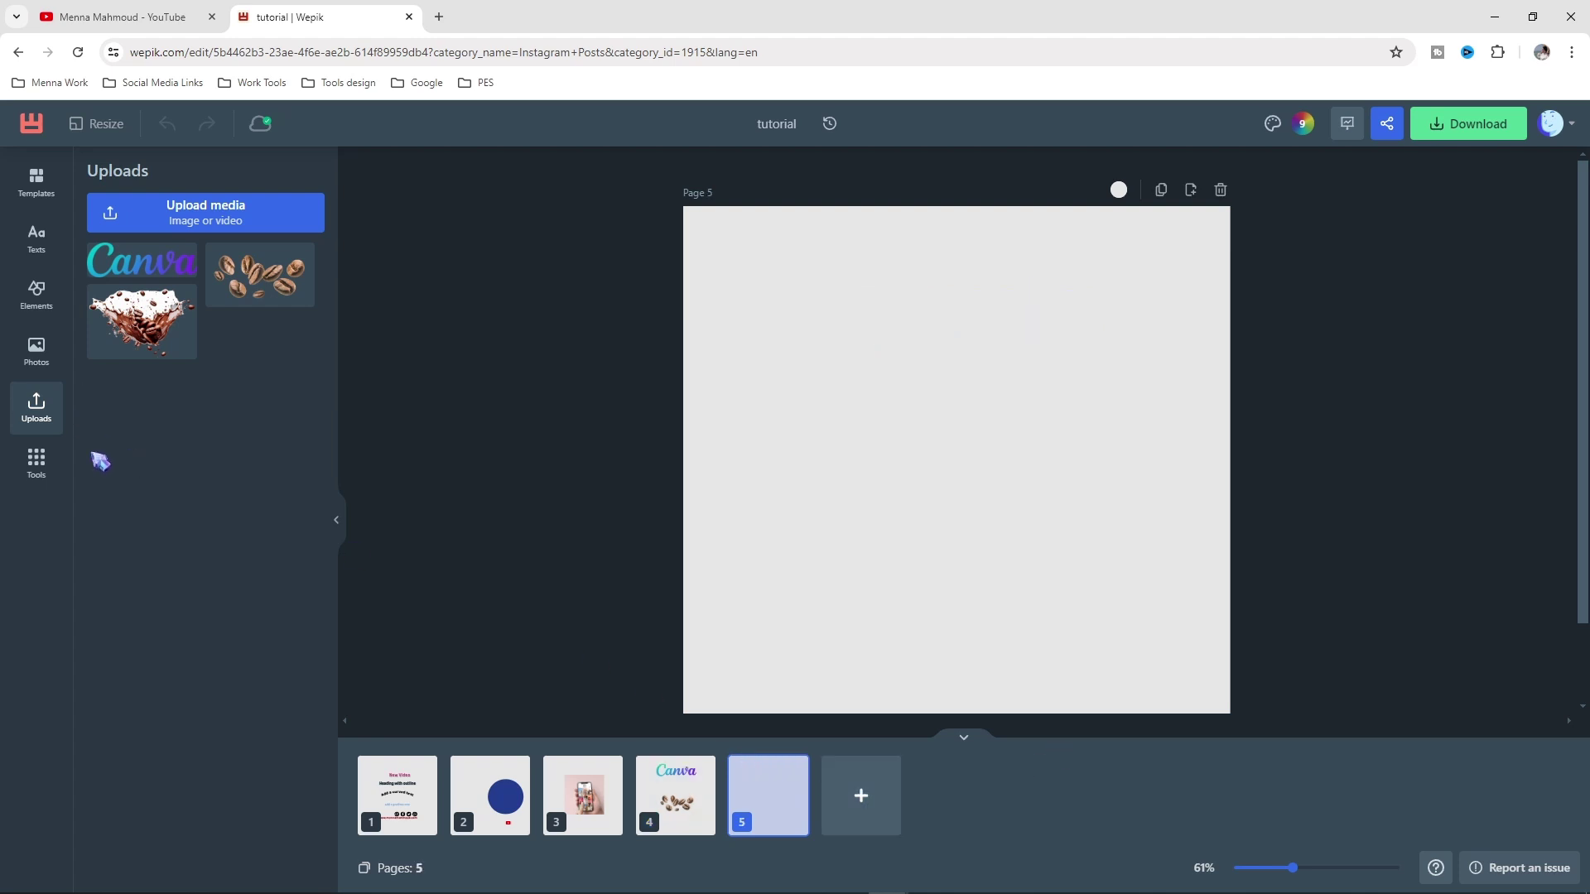
click(37, 482)
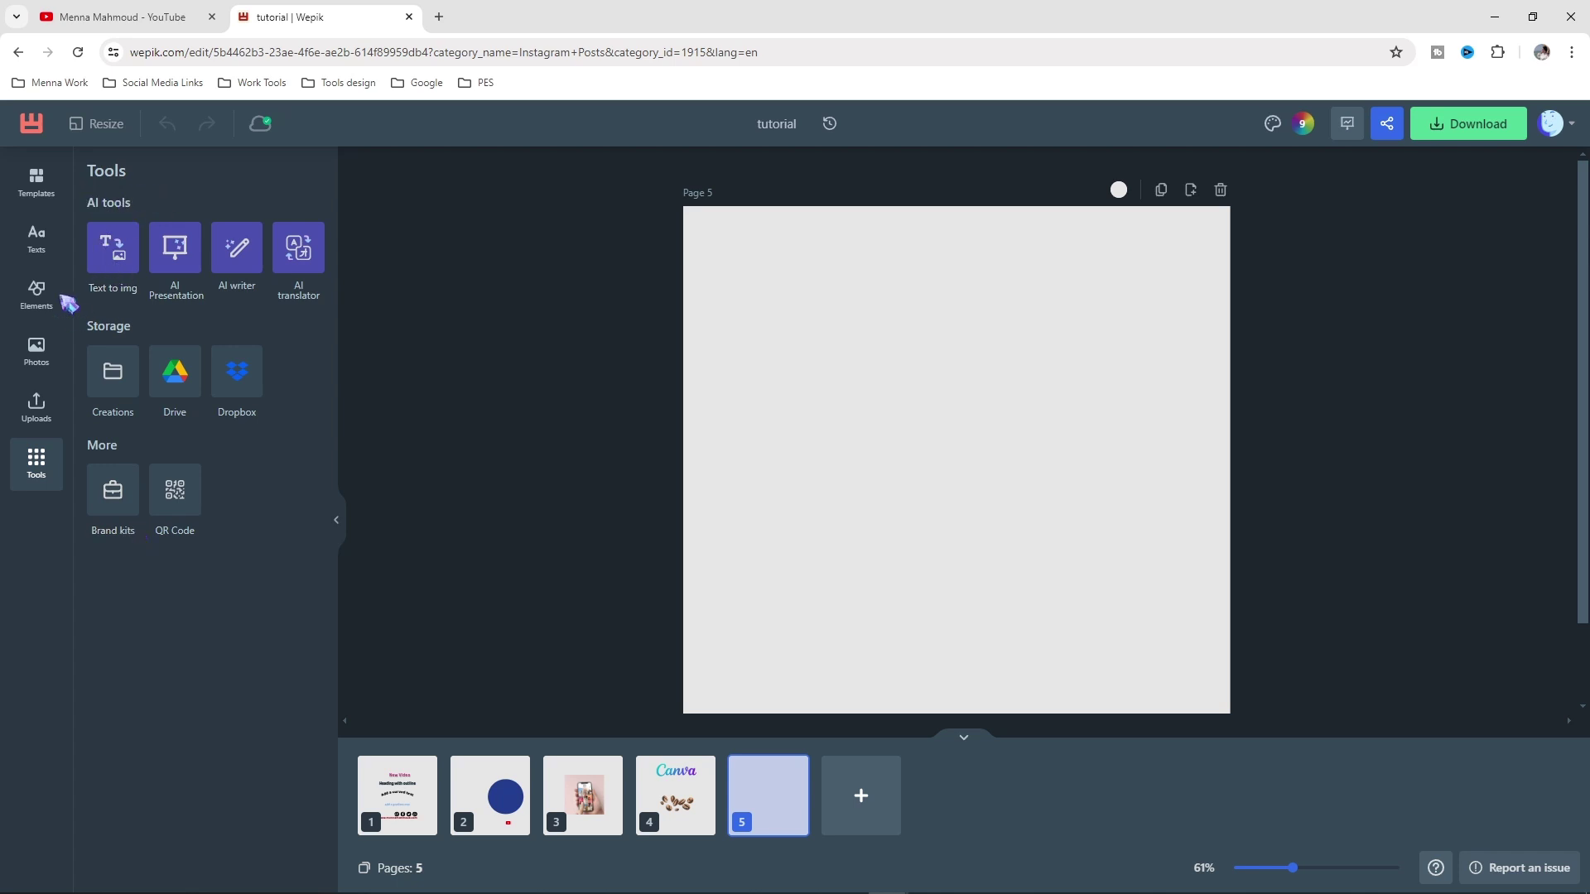
click(114, 267)
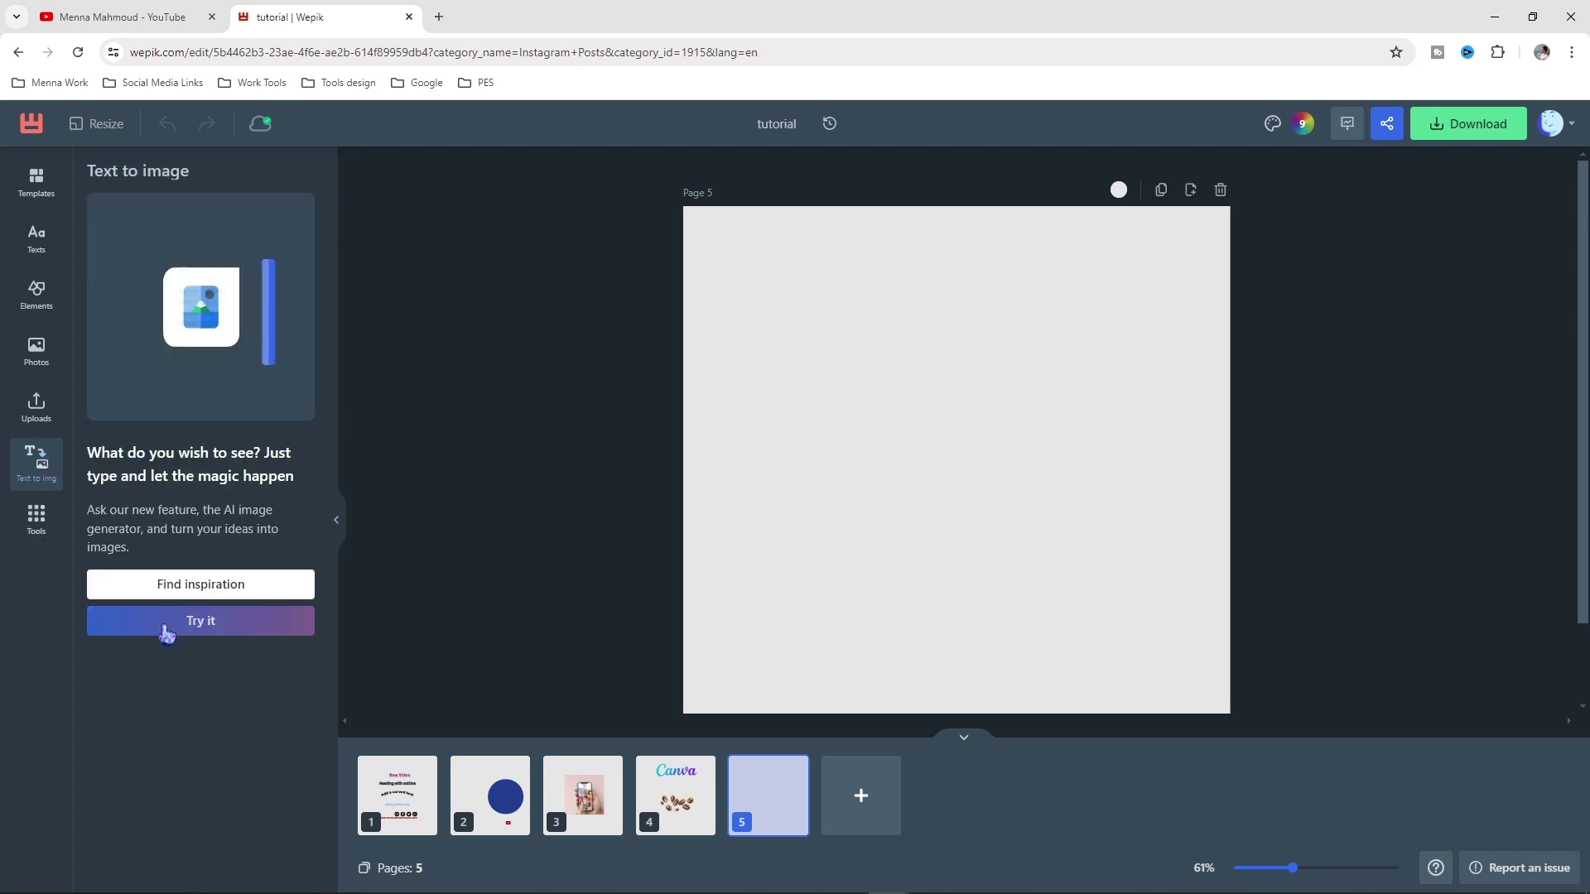
click(220, 631)
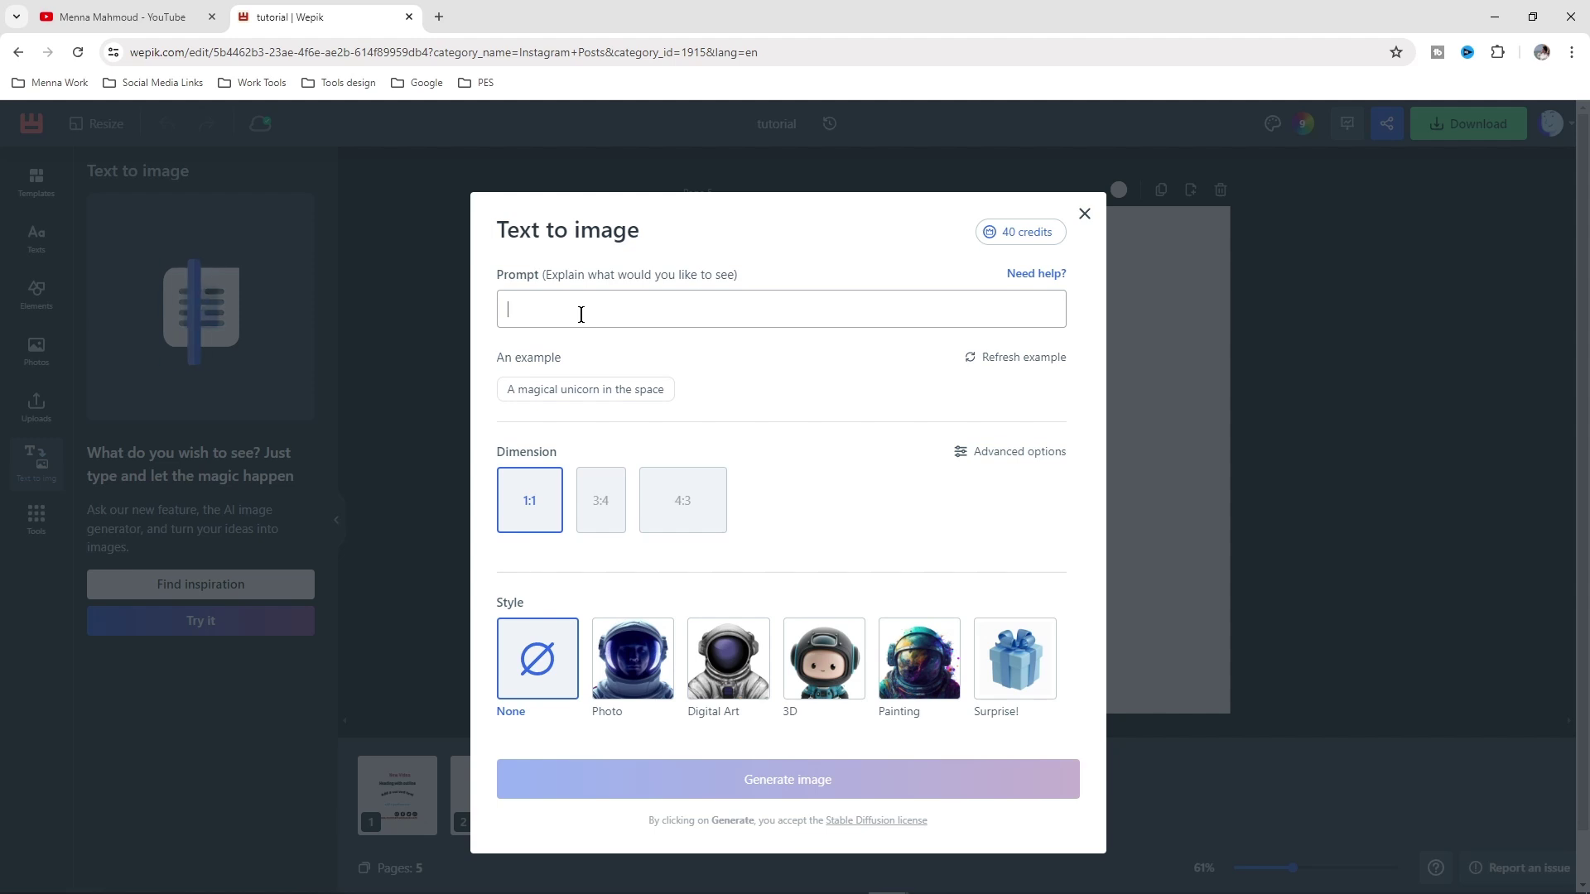
right_click(717, 305)
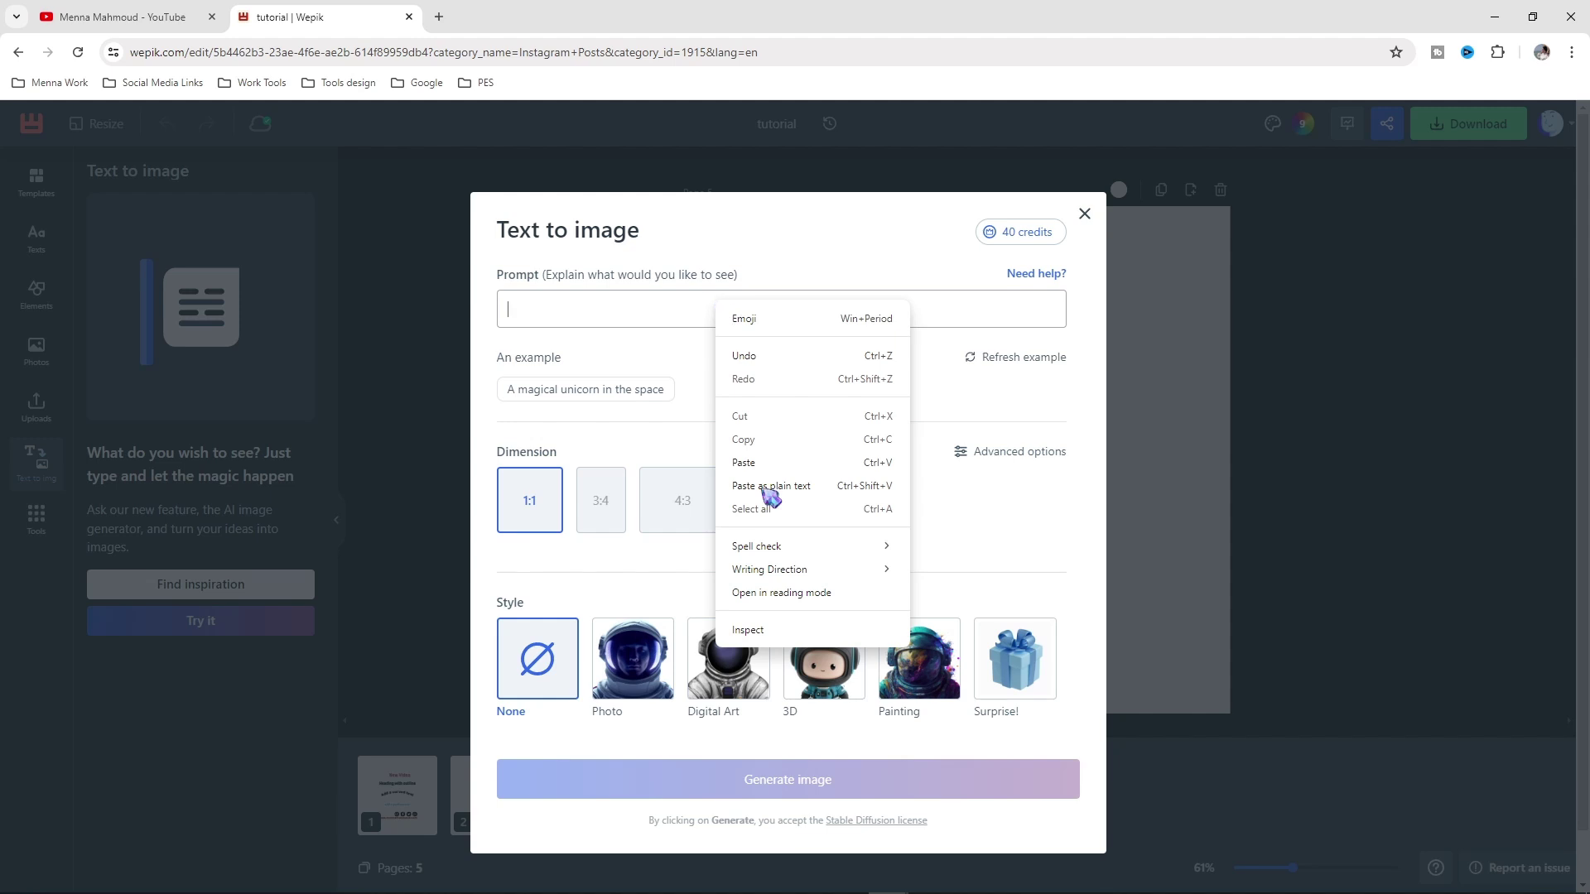
click(844, 462)
drag(1056, 308, 1171, 320)
click(806, 377)
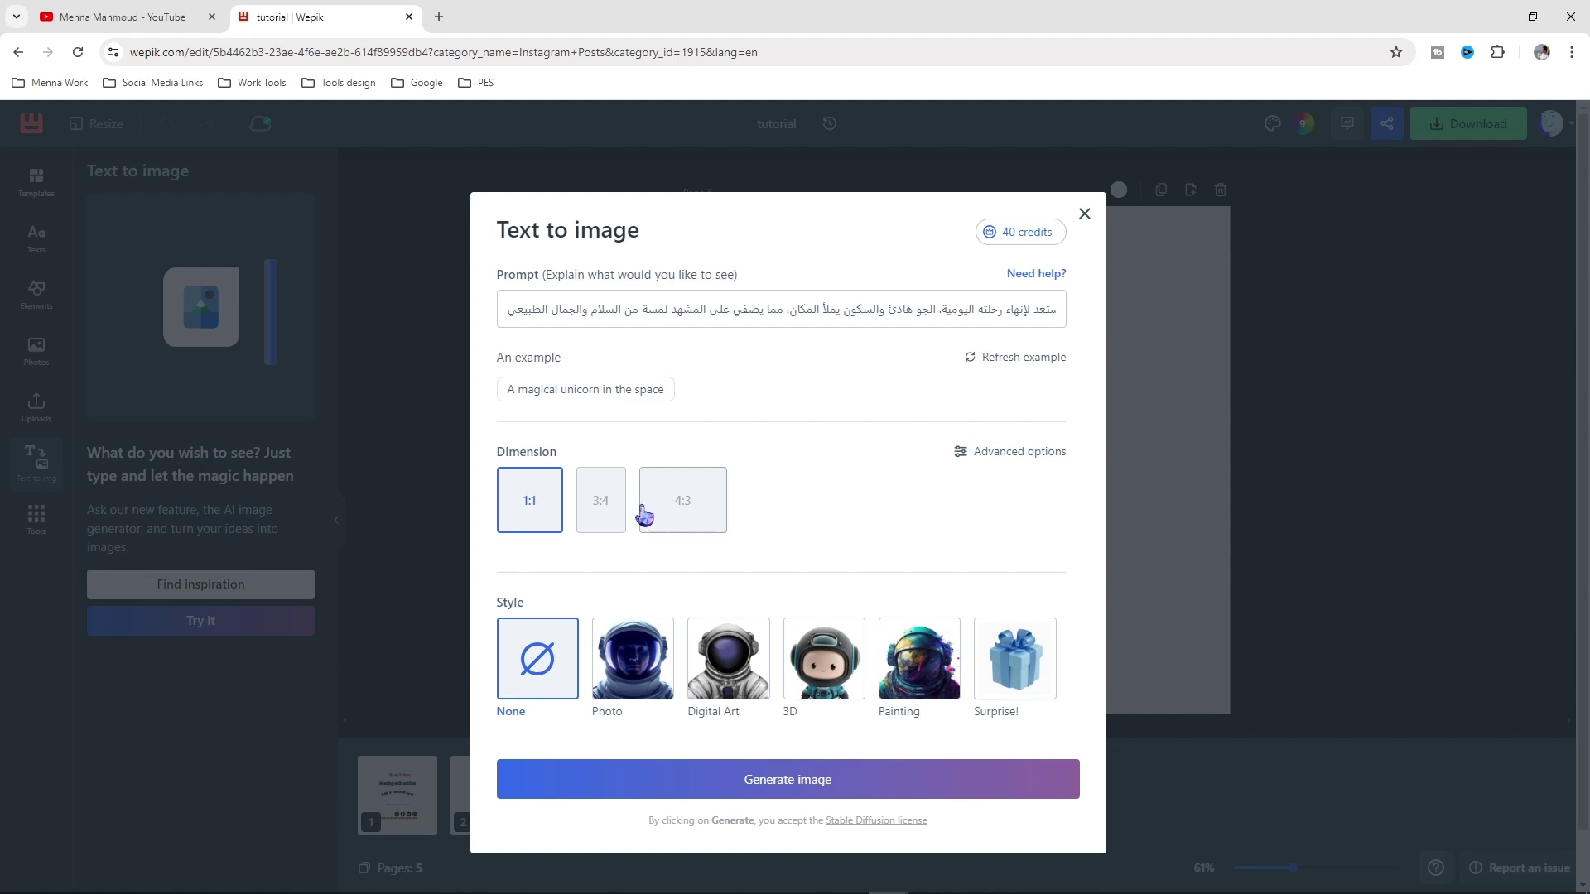
Try the dimension and style options, settle on 1:1 and Photo, and generate images from the Arabic prompt
click(600, 513)
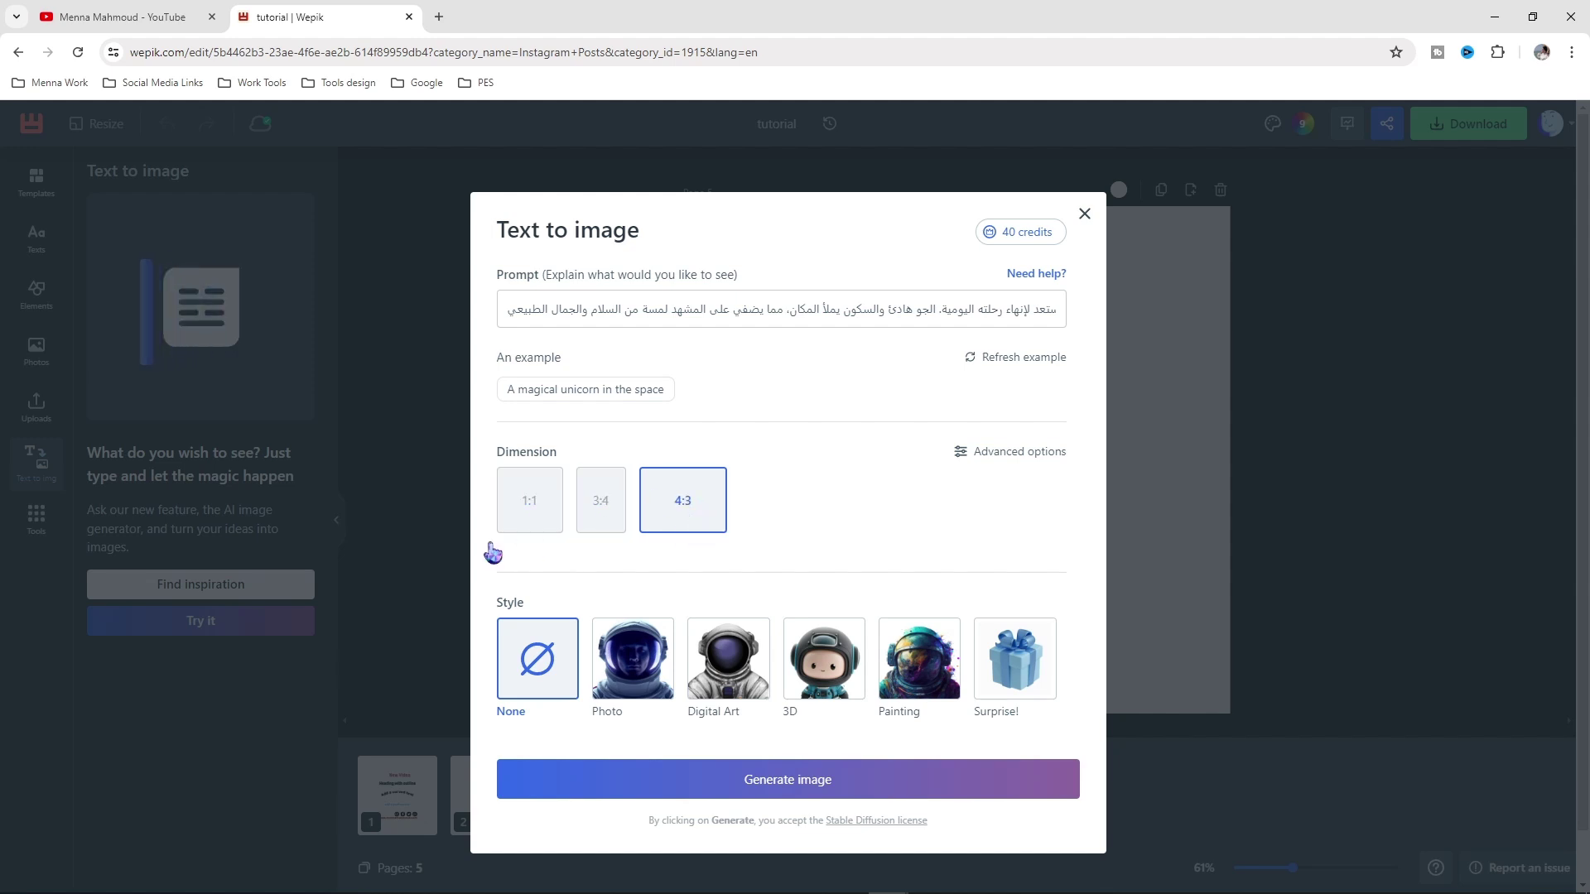
click(529, 508)
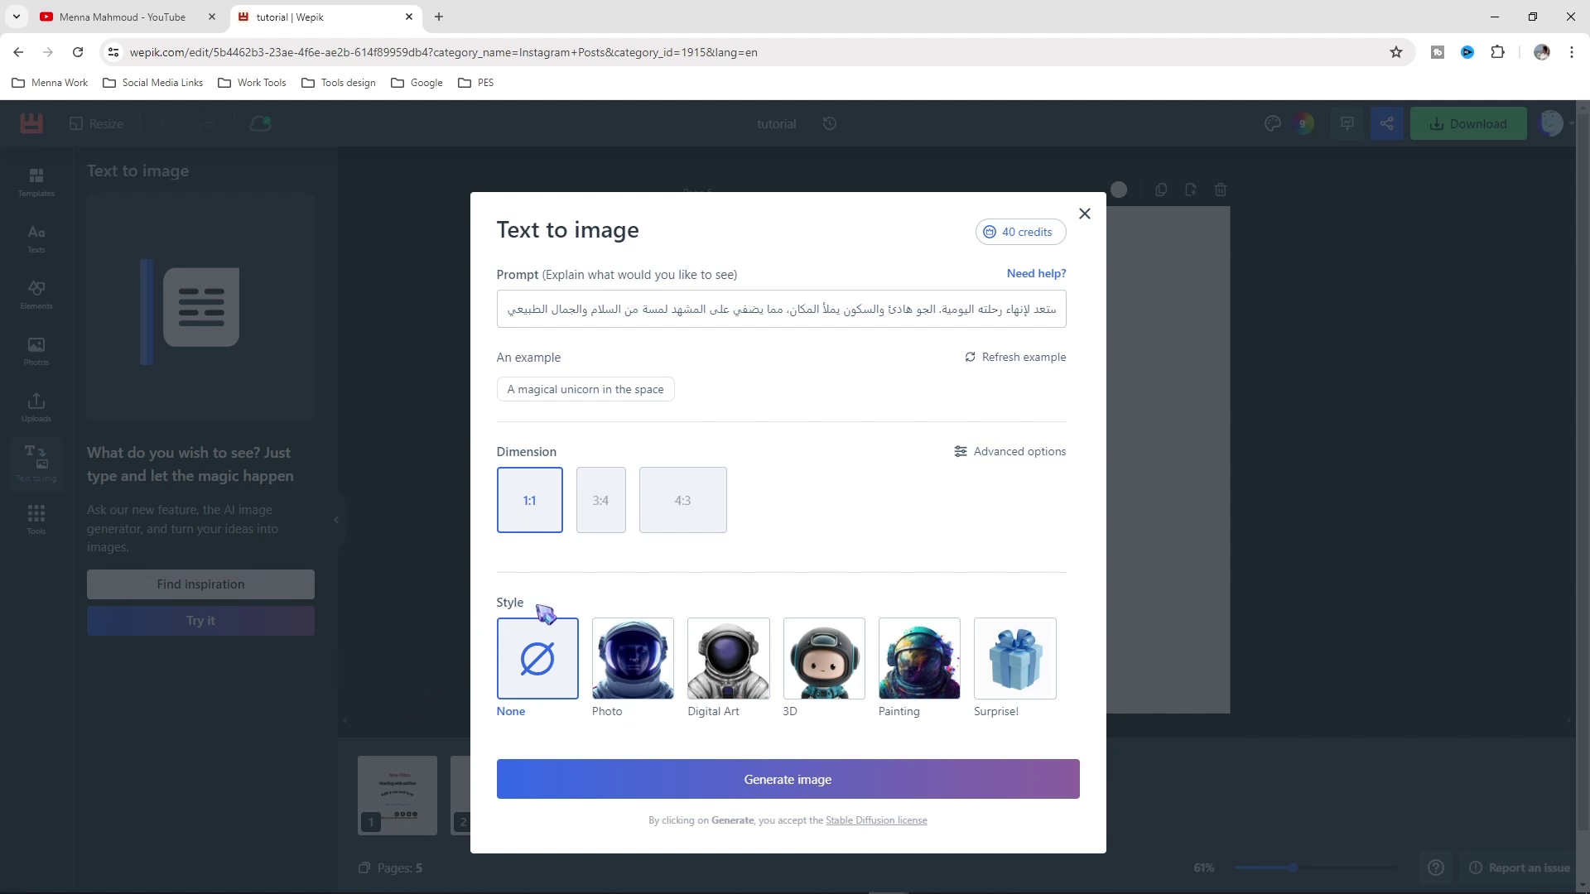
click(729, 670)
click(811, 686)
click(923, 687)
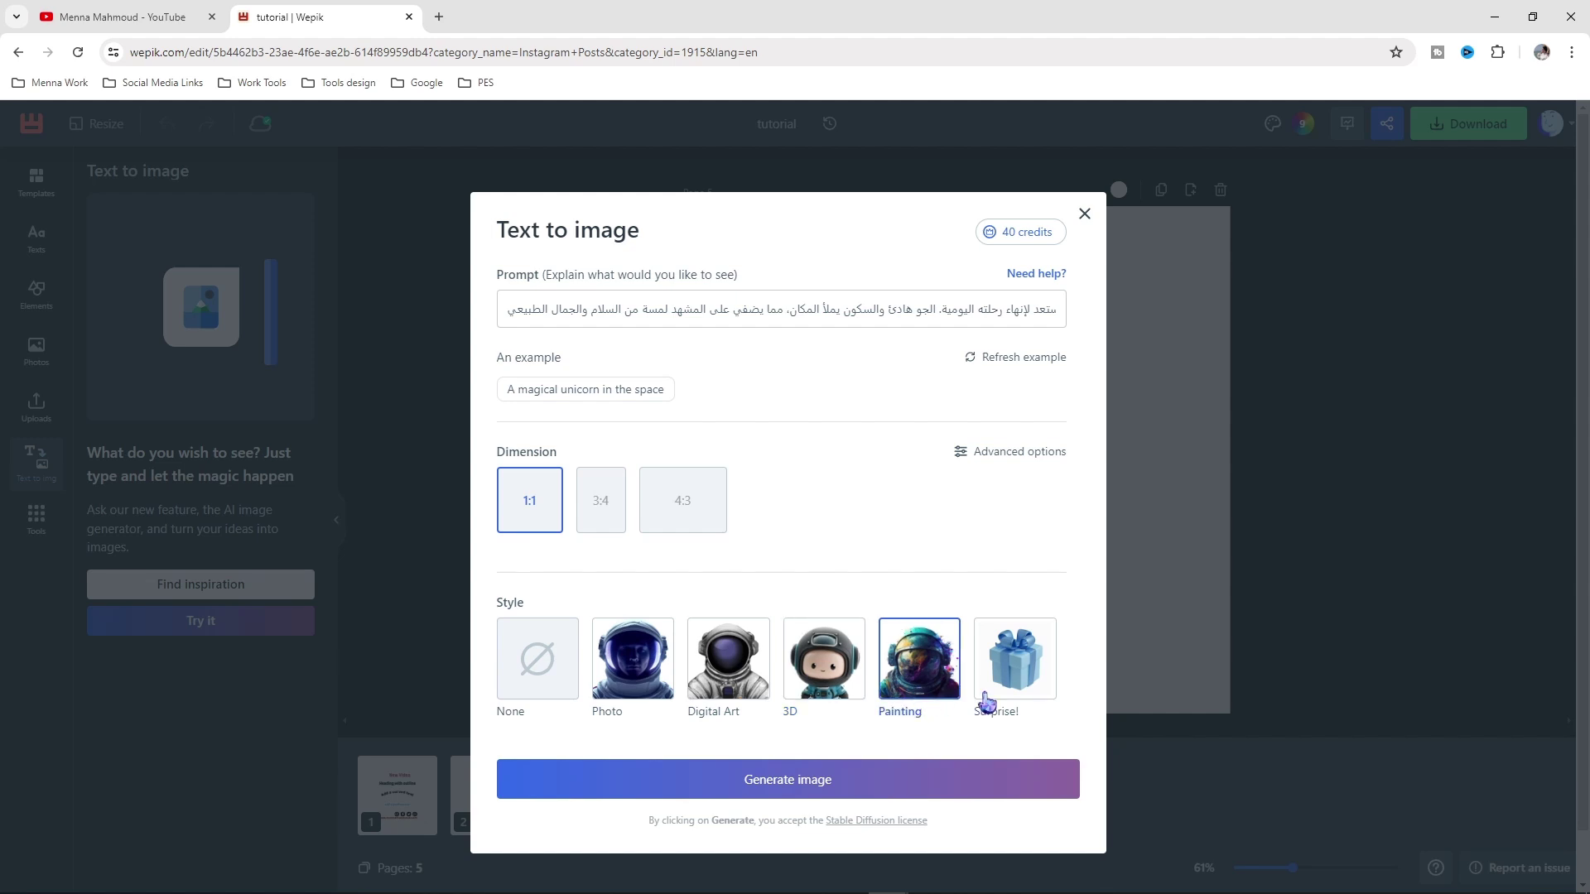
click(1017, 687)
click(642, 705)
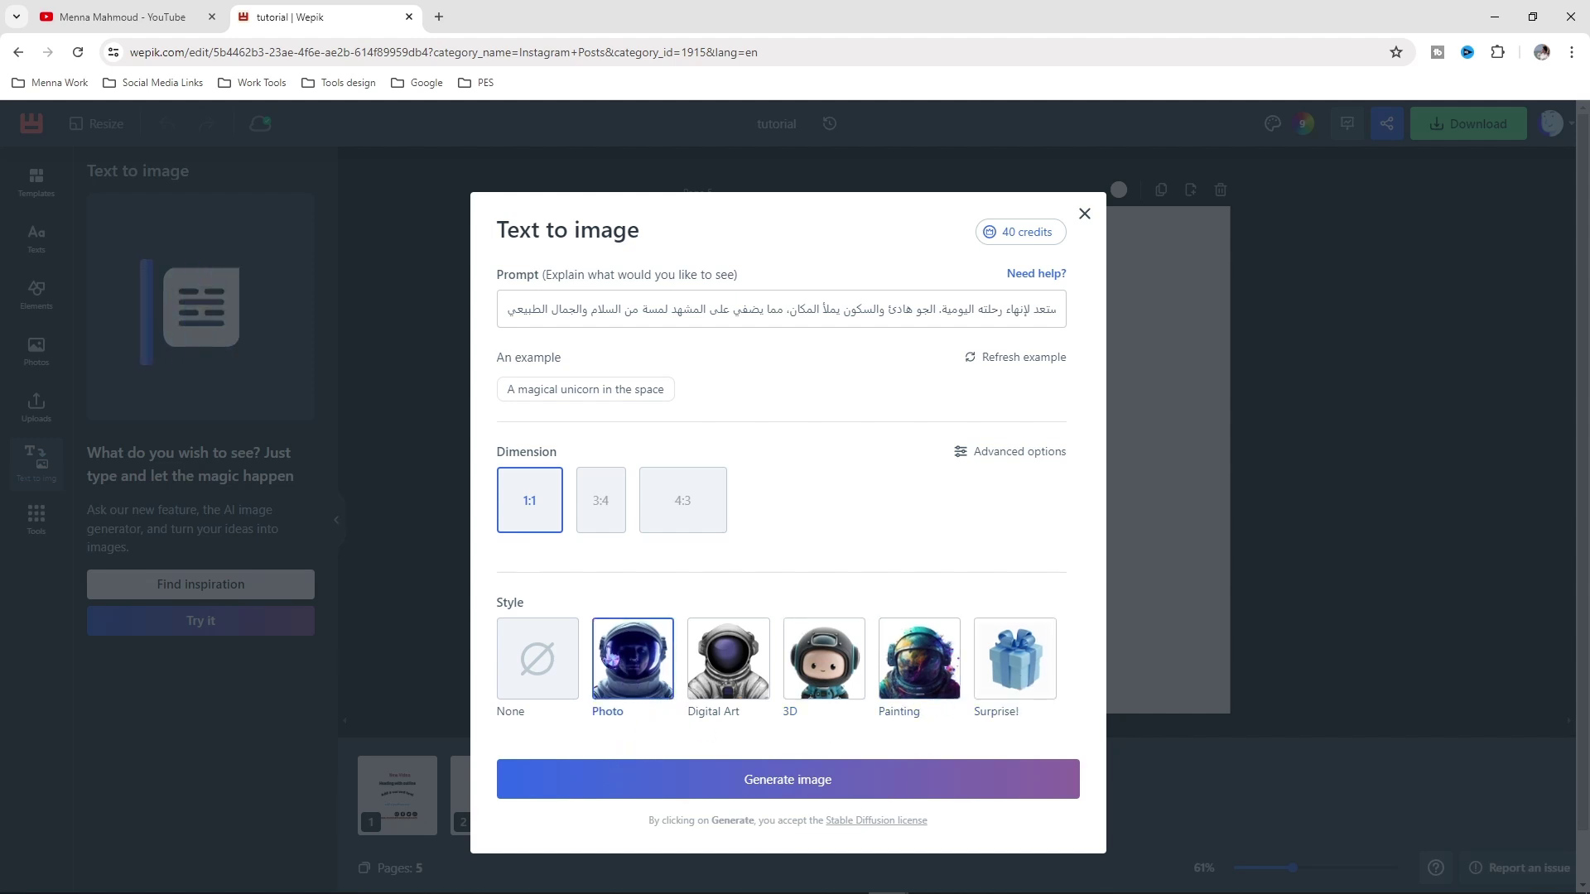
click(807, 783)
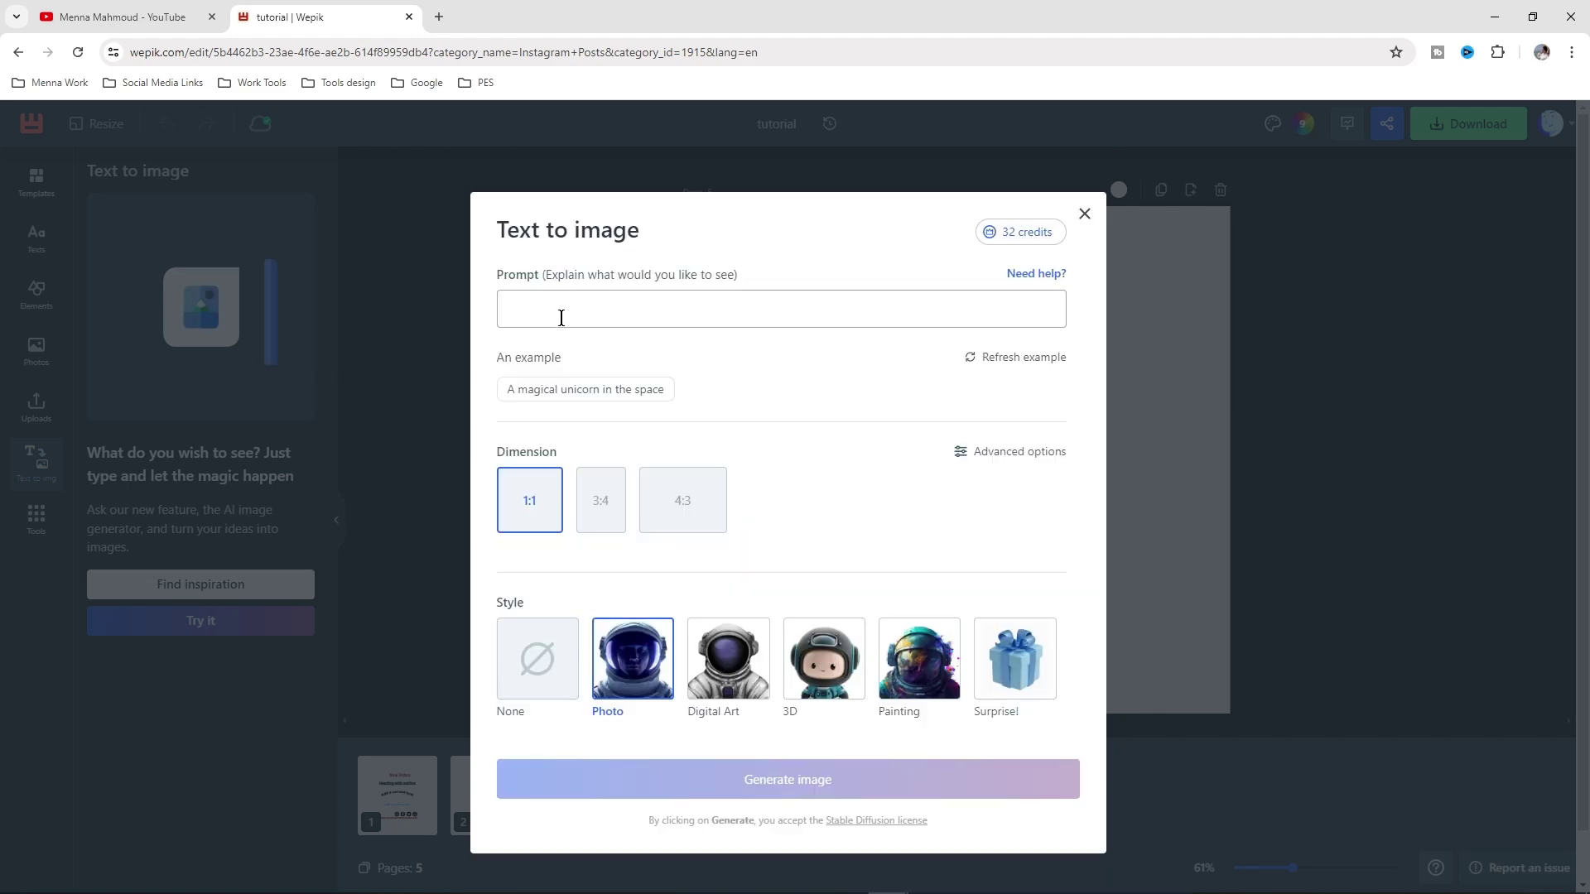
Generate images from the pasted English sunset-sea prompt and place the one with the red boat under sun rays near page 5's centre
click(561, 318)
key(ctrl+v)
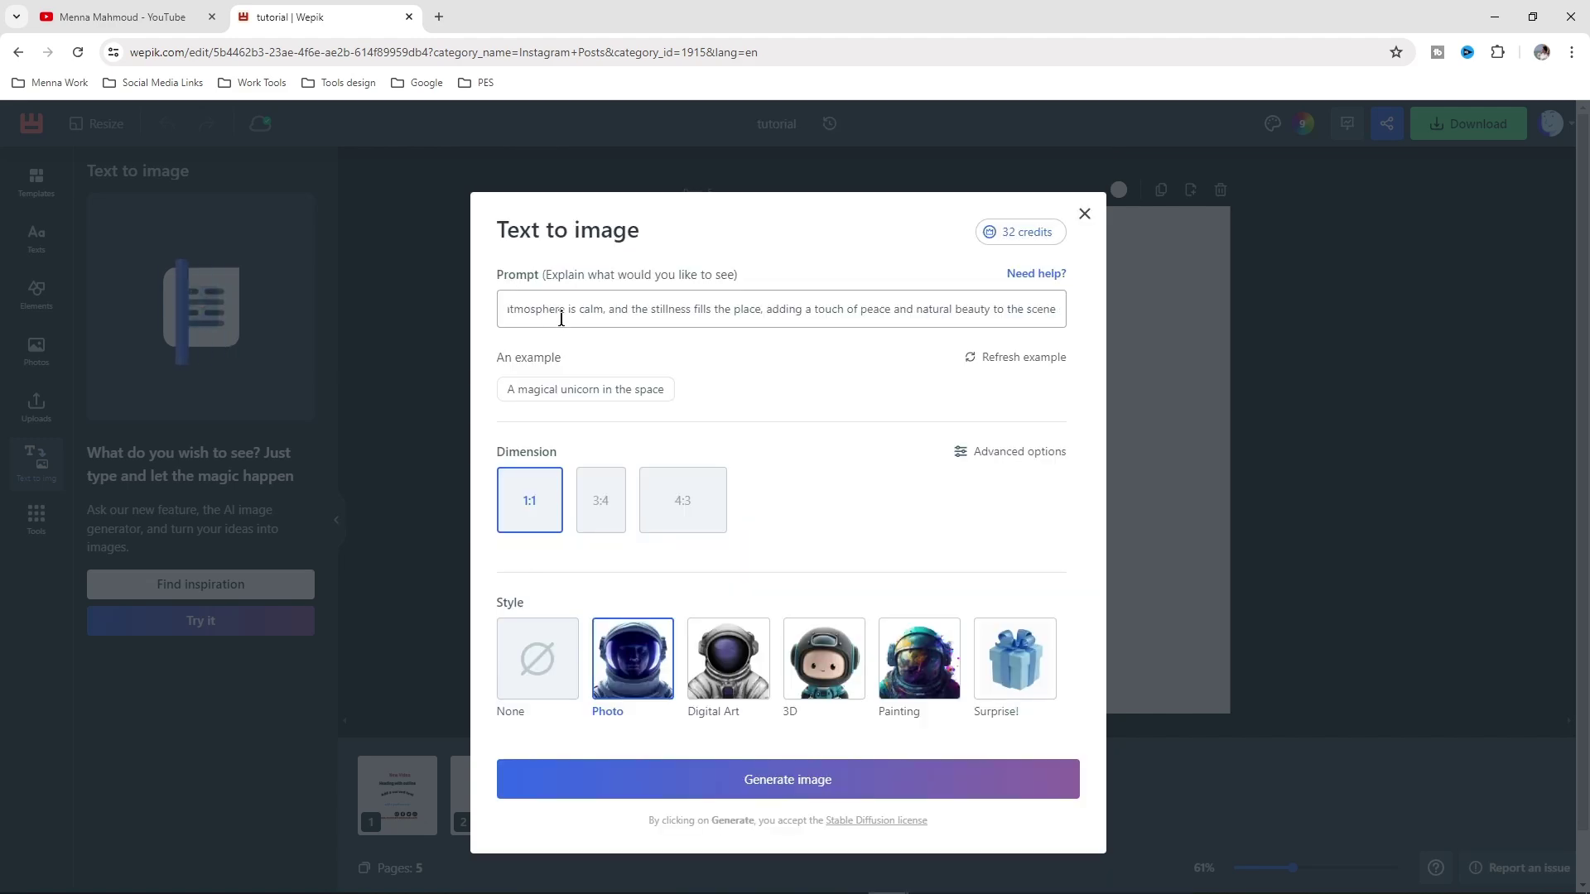
click(547, 460)
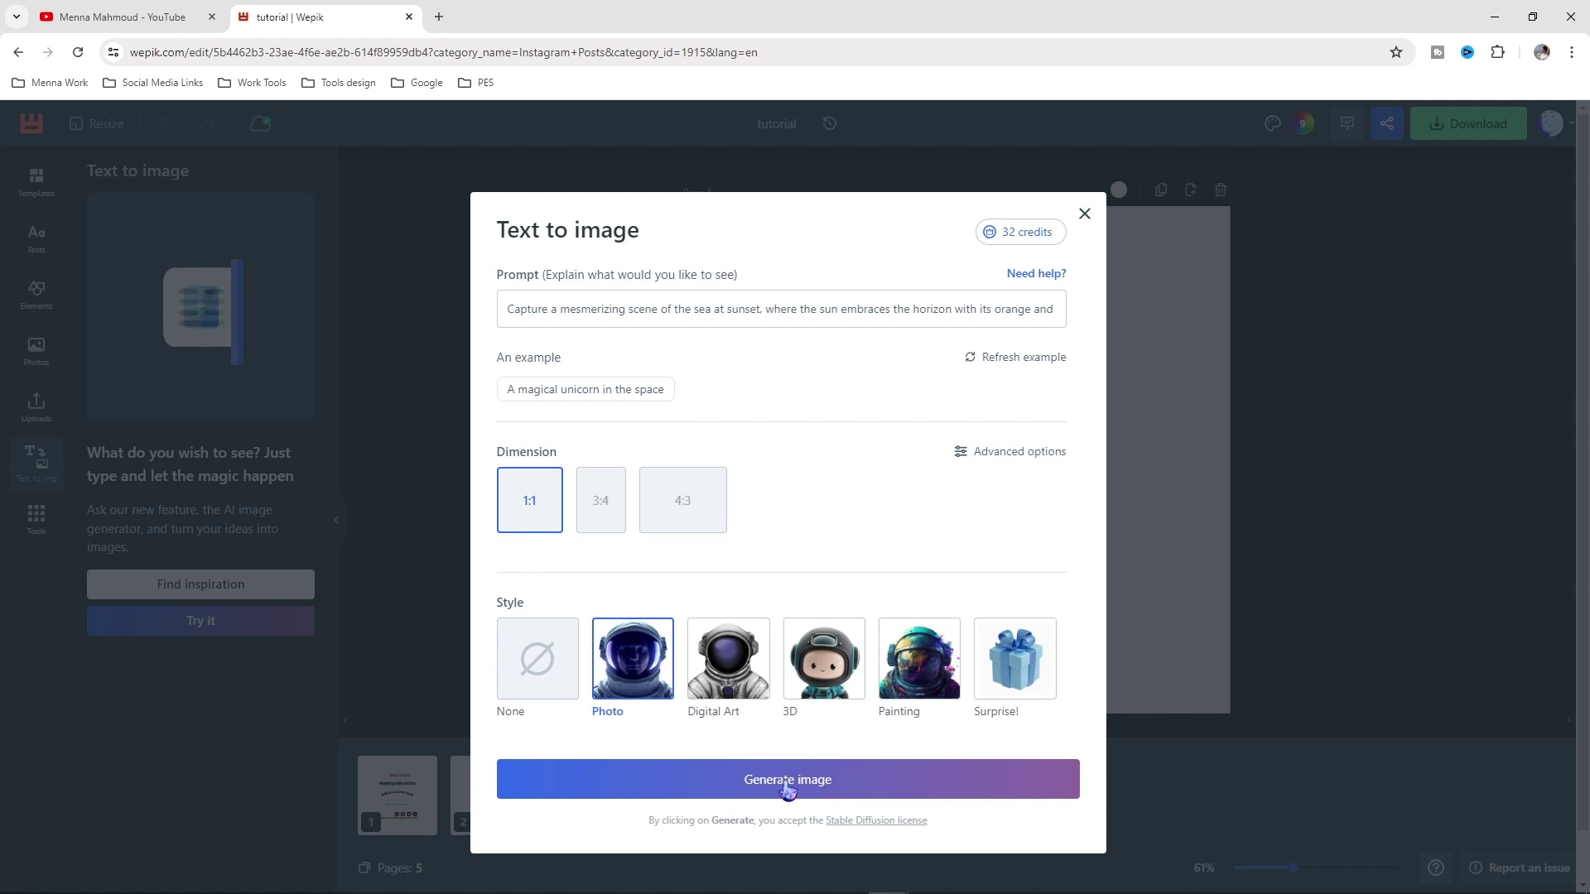
click(823, 793)
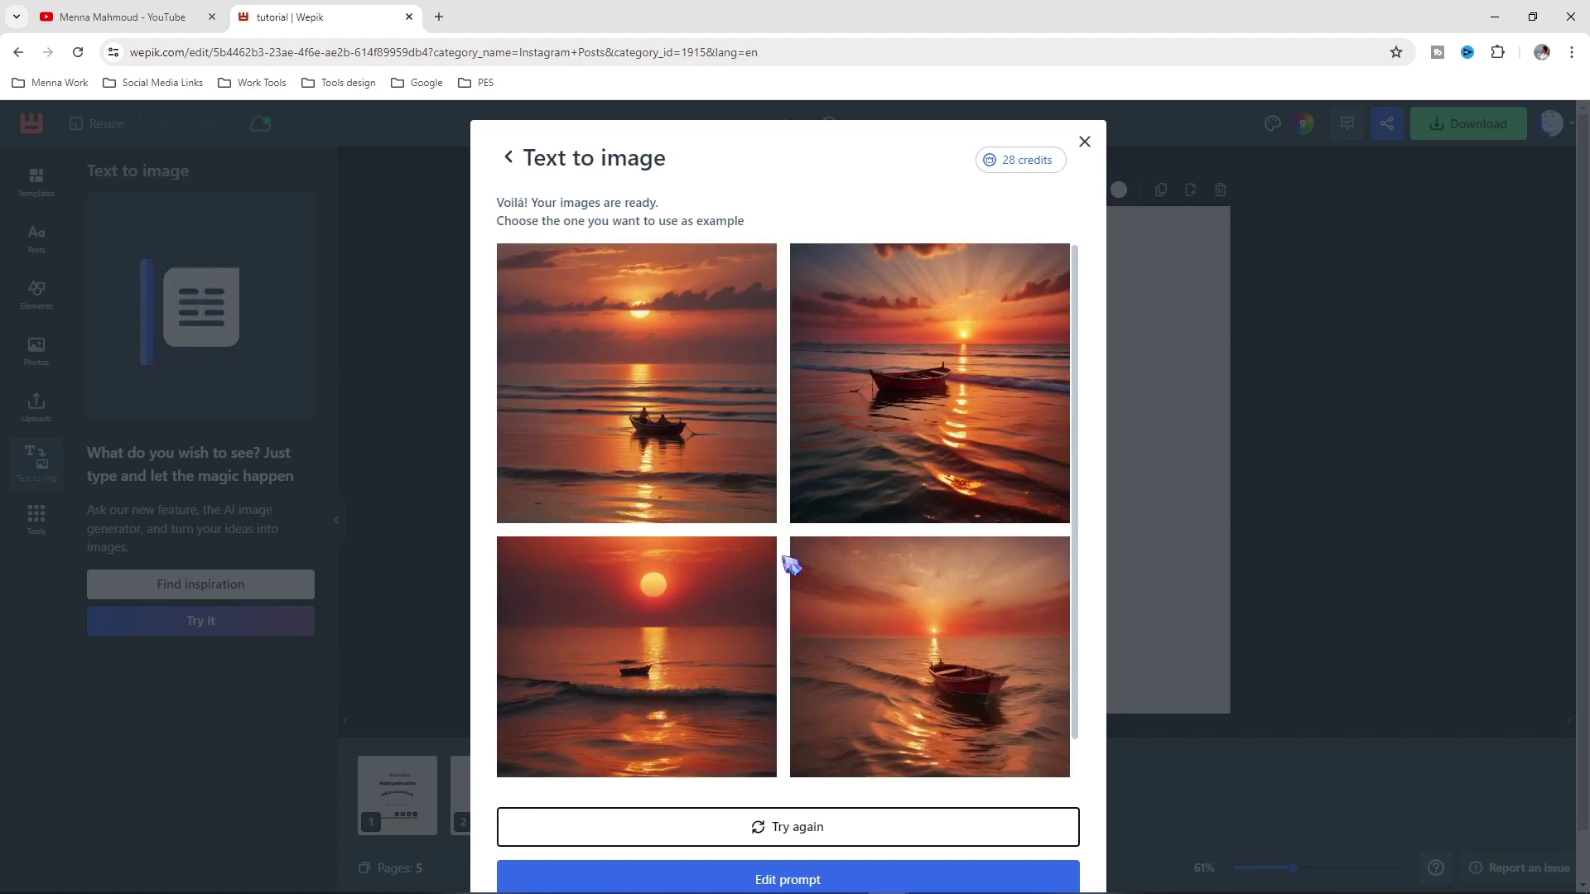
click(926, 497)
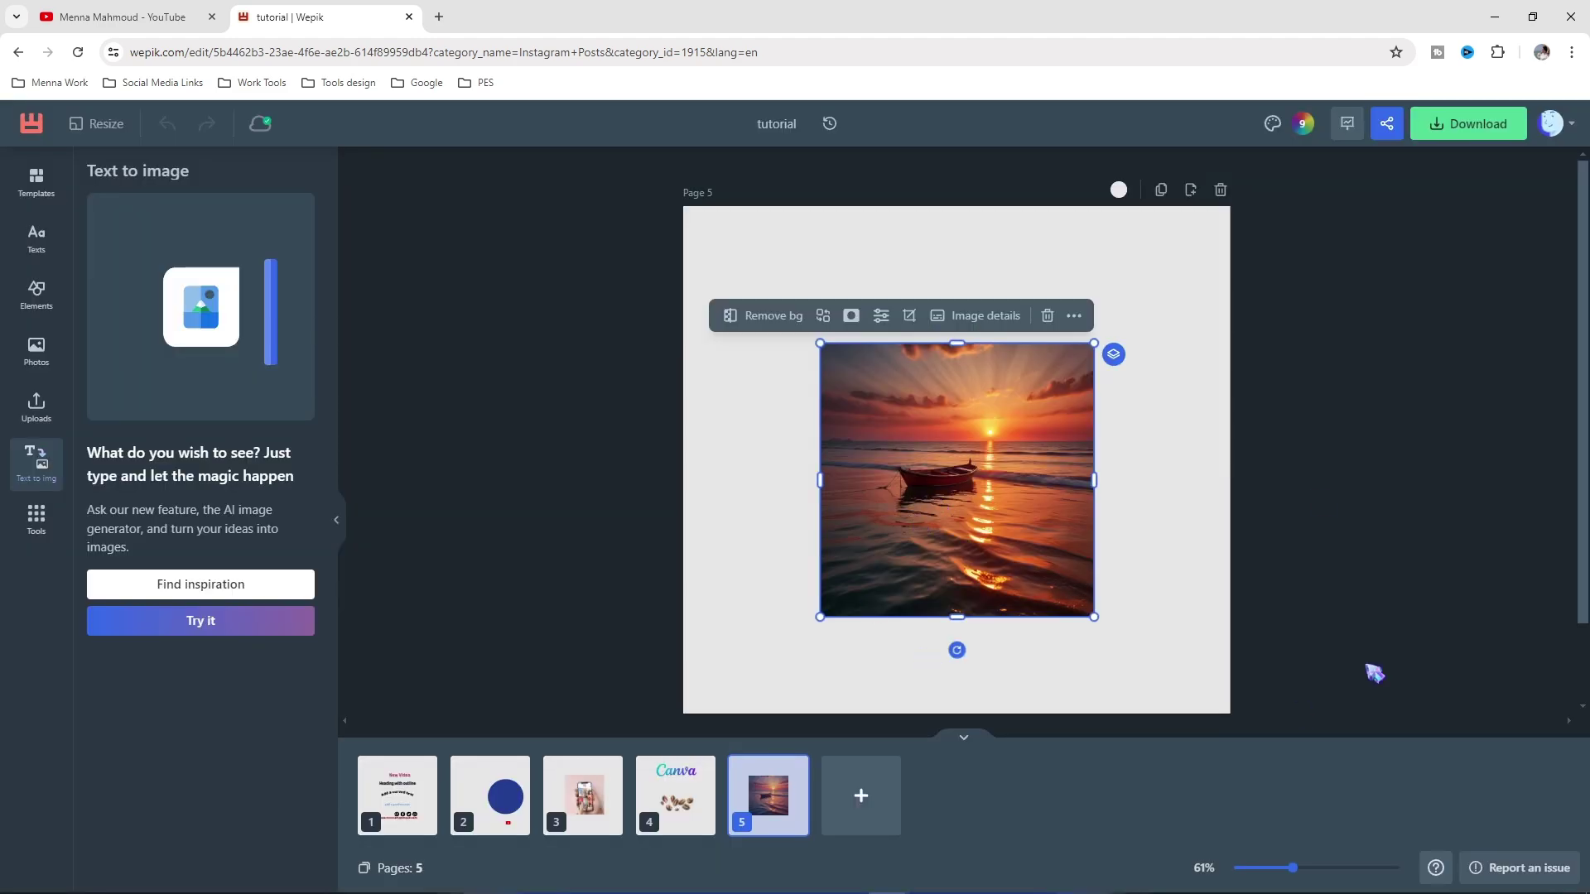
drag(937, 522, 995, 521)
Add a blank sixth page and start the AI Presentation tool
click(33, 530)
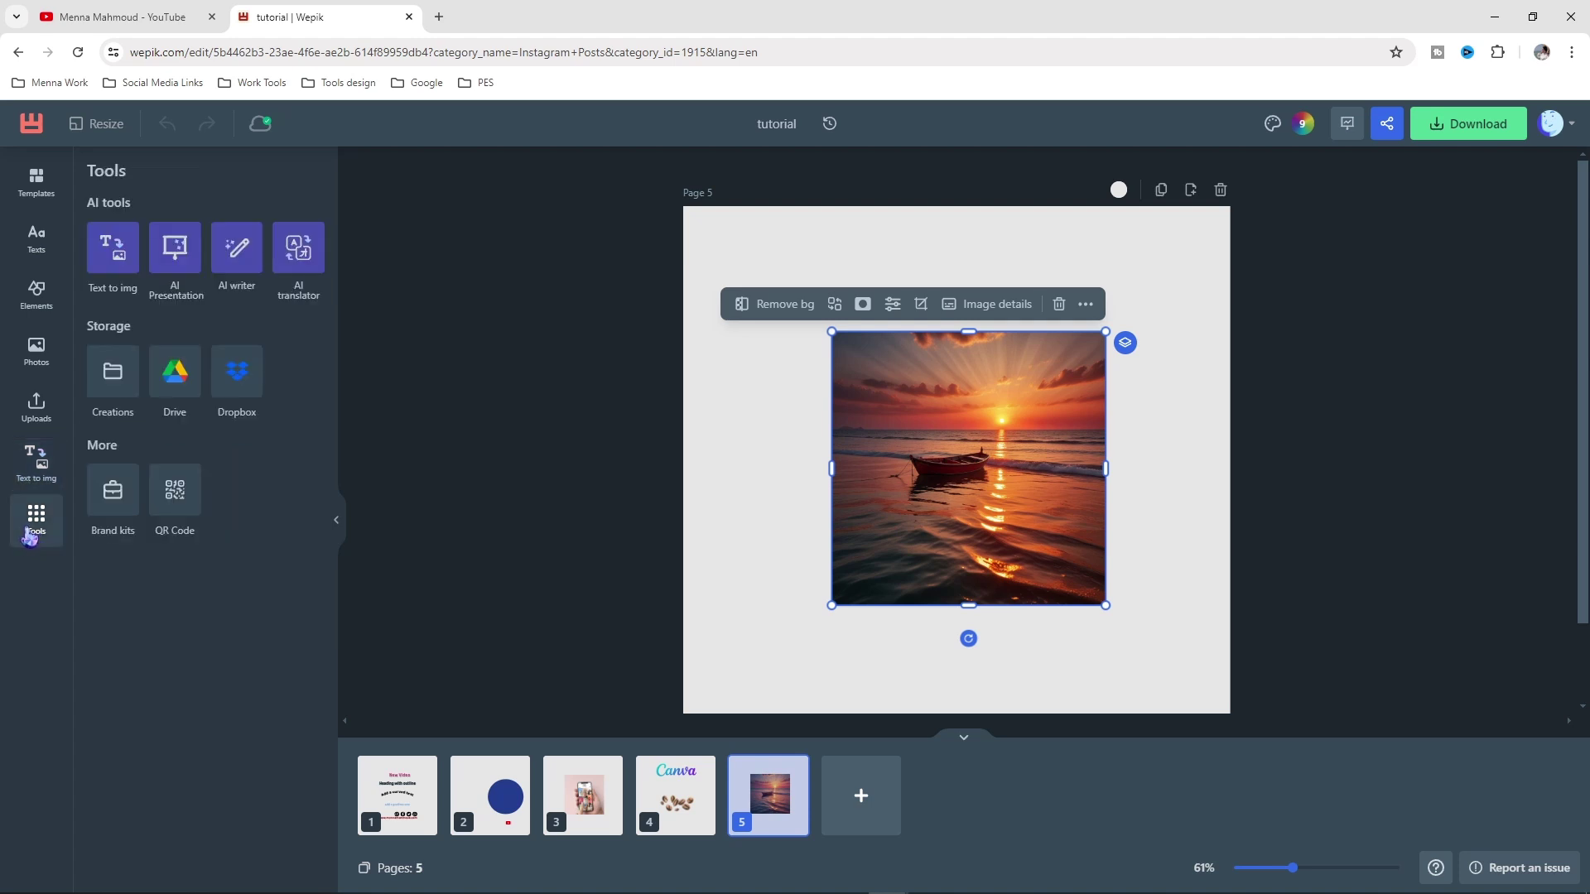
click(876, 807)
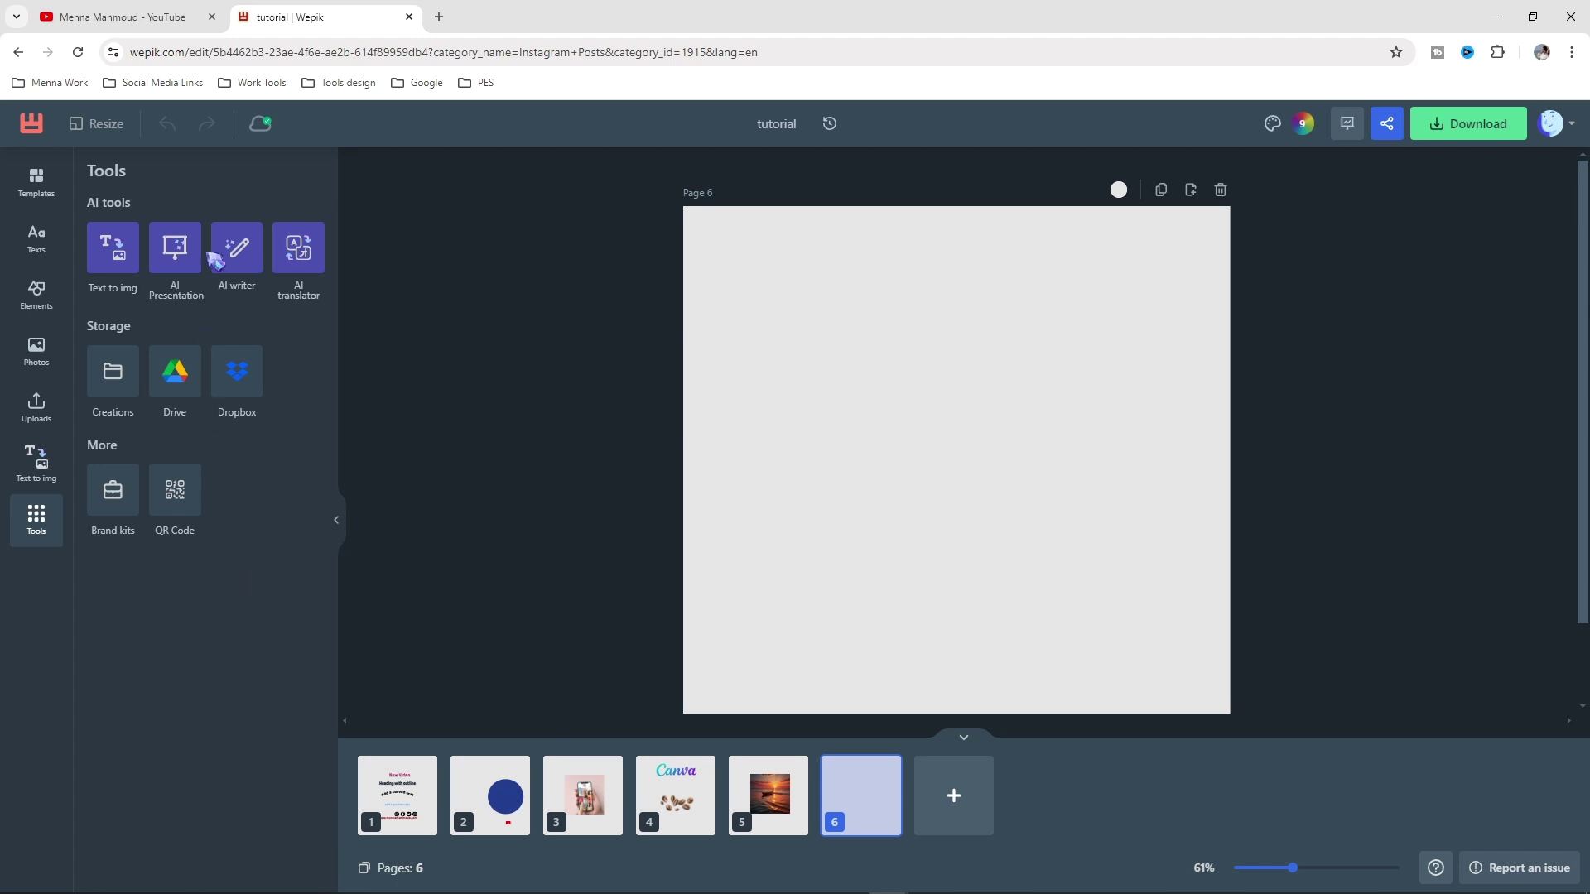
click(176, 258)
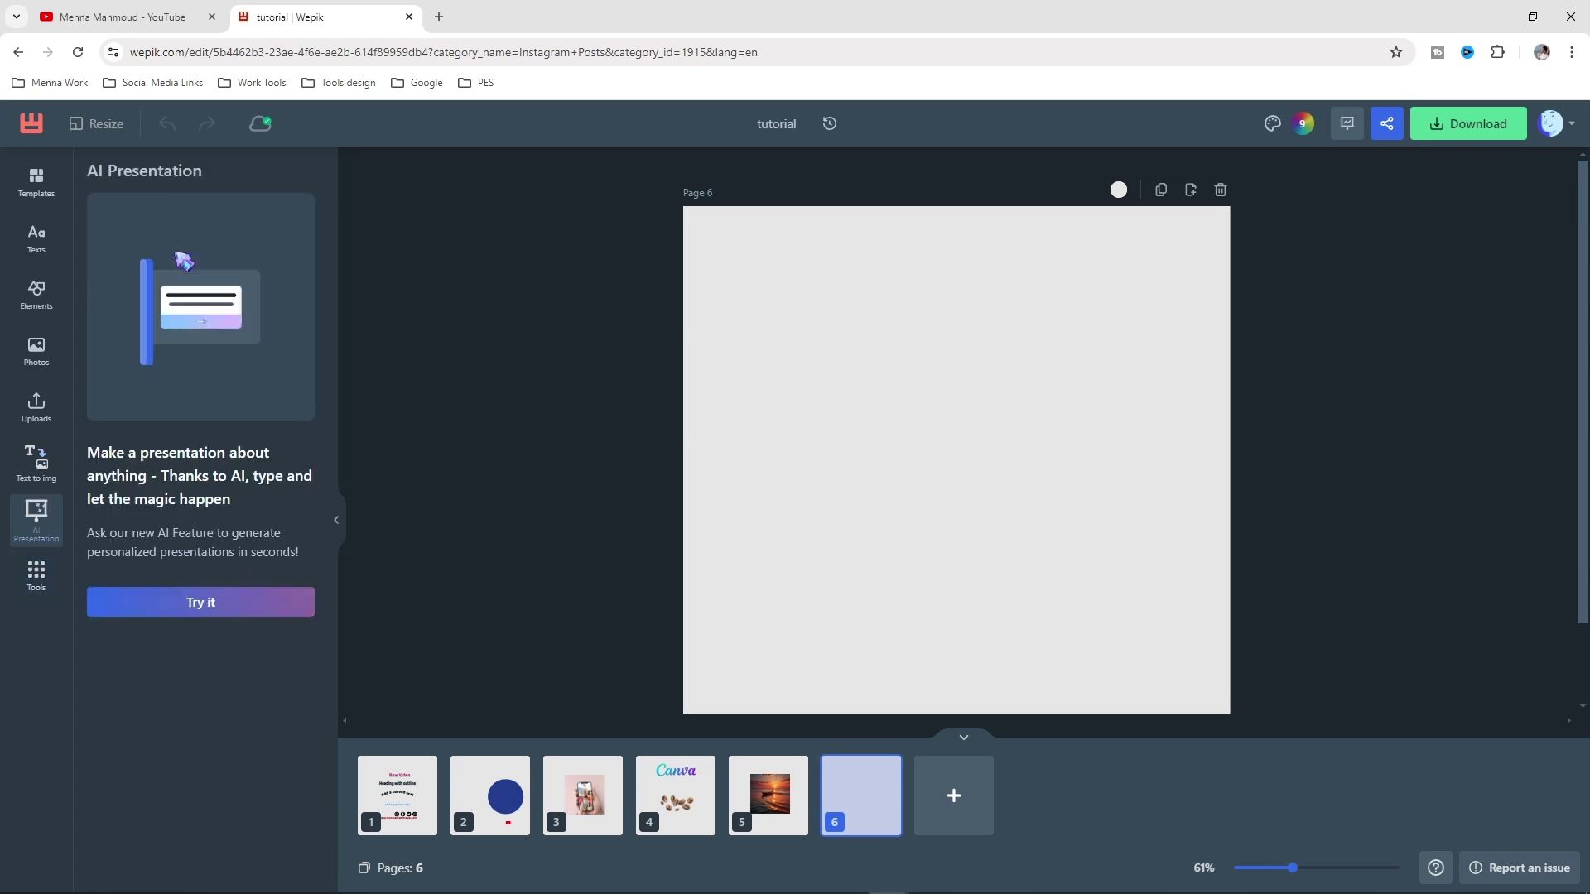
click(220, 608)
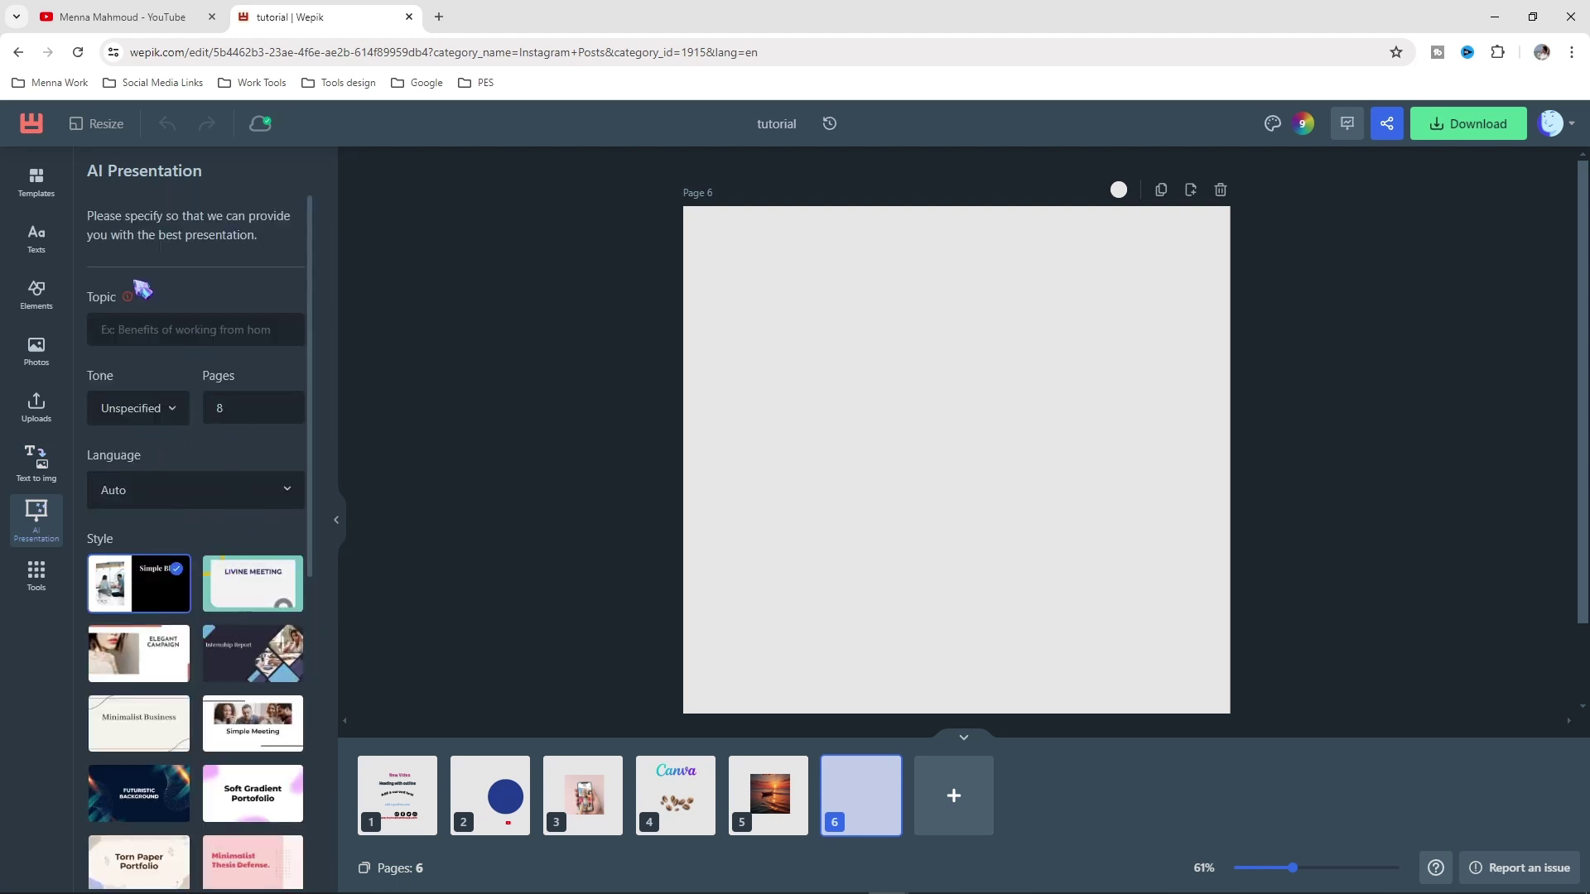
Set the presentation topic to "Design with ai", the tone to Creative, the page count to 4 and the language to English
click(223, 328)
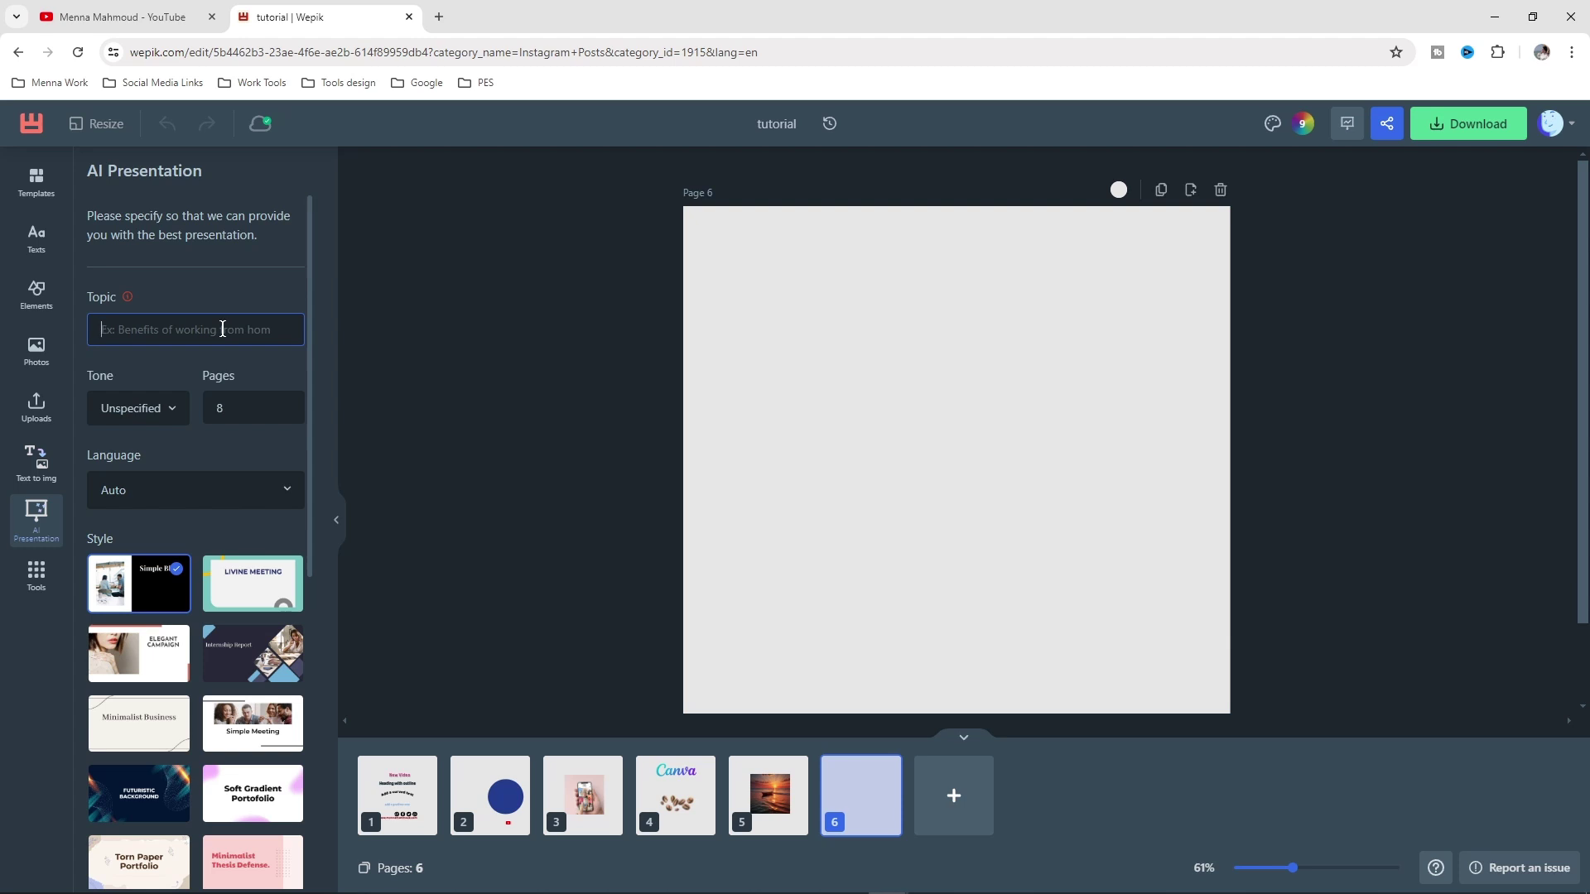
text(Design with ai)
click(138, 420)
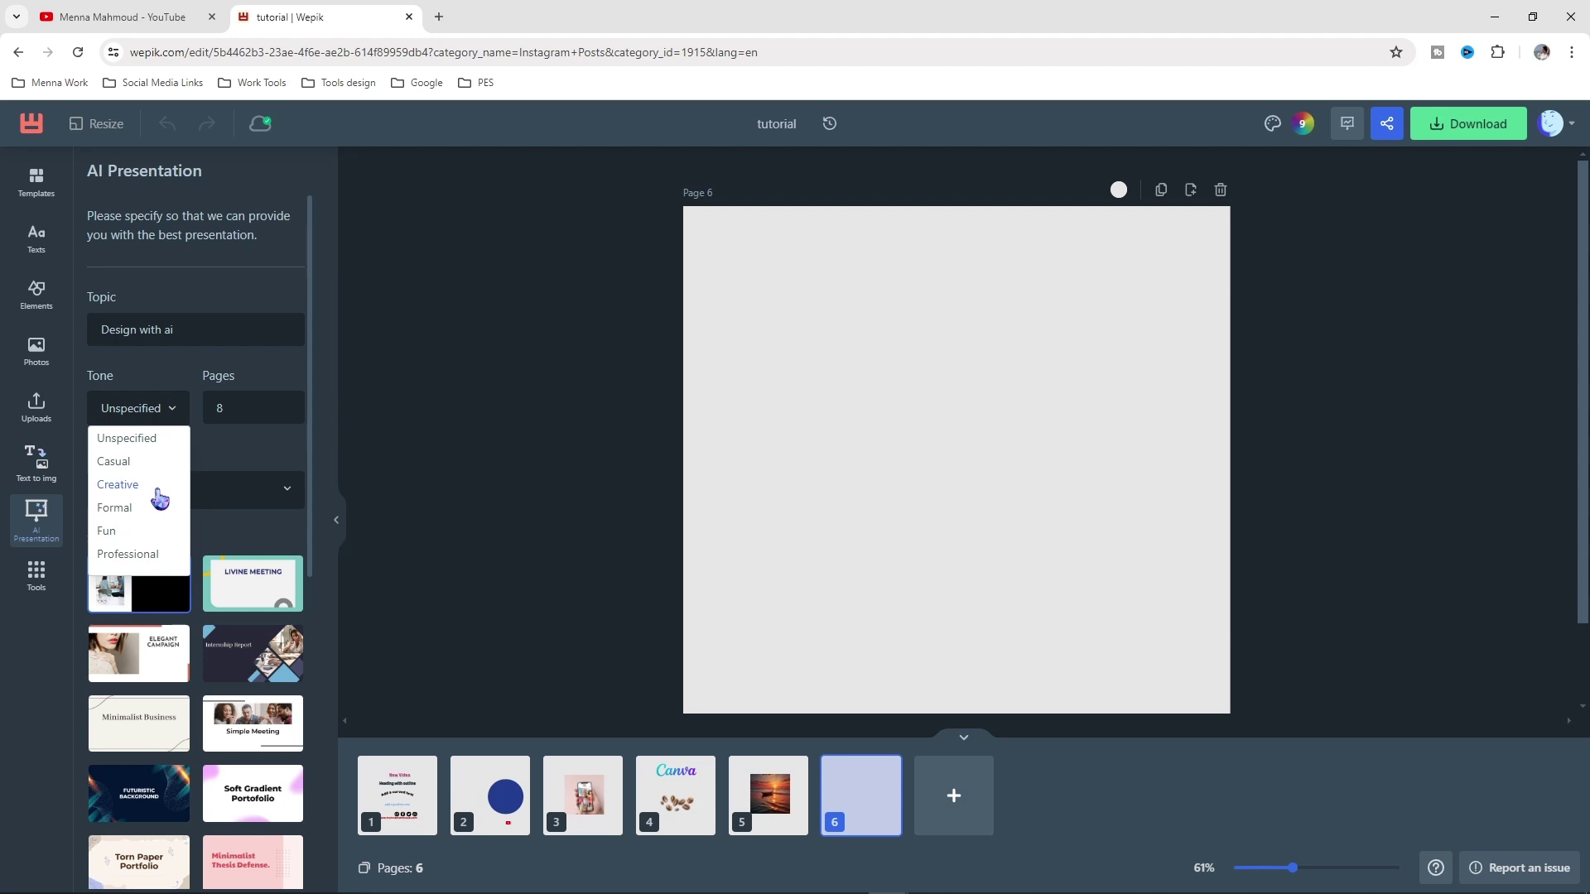
click(118, 484)
click(245, 412)
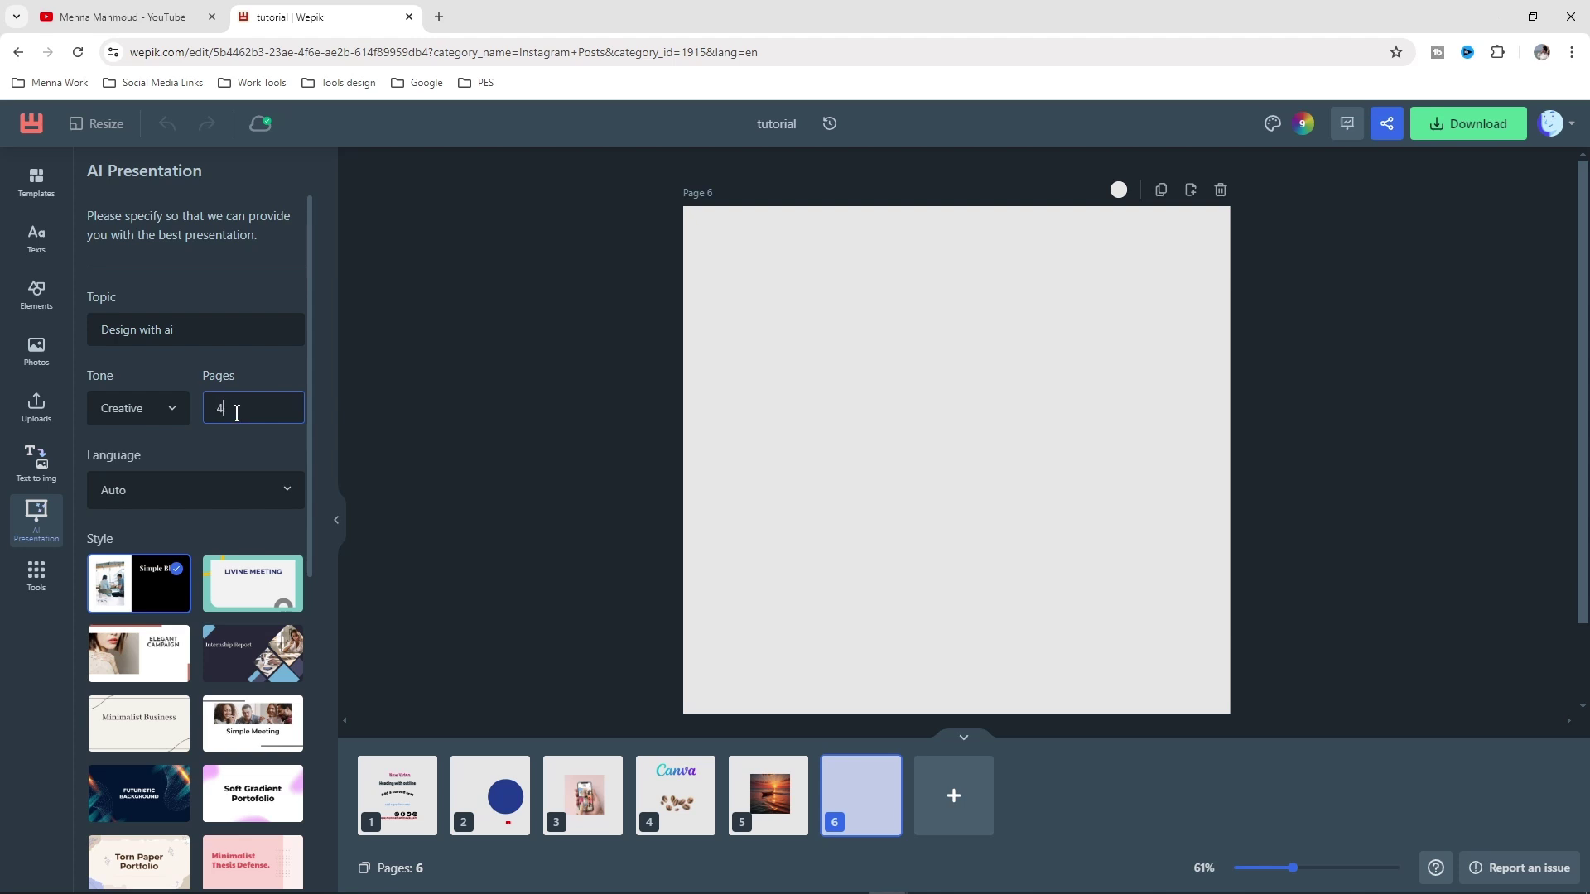
click(166, 495)
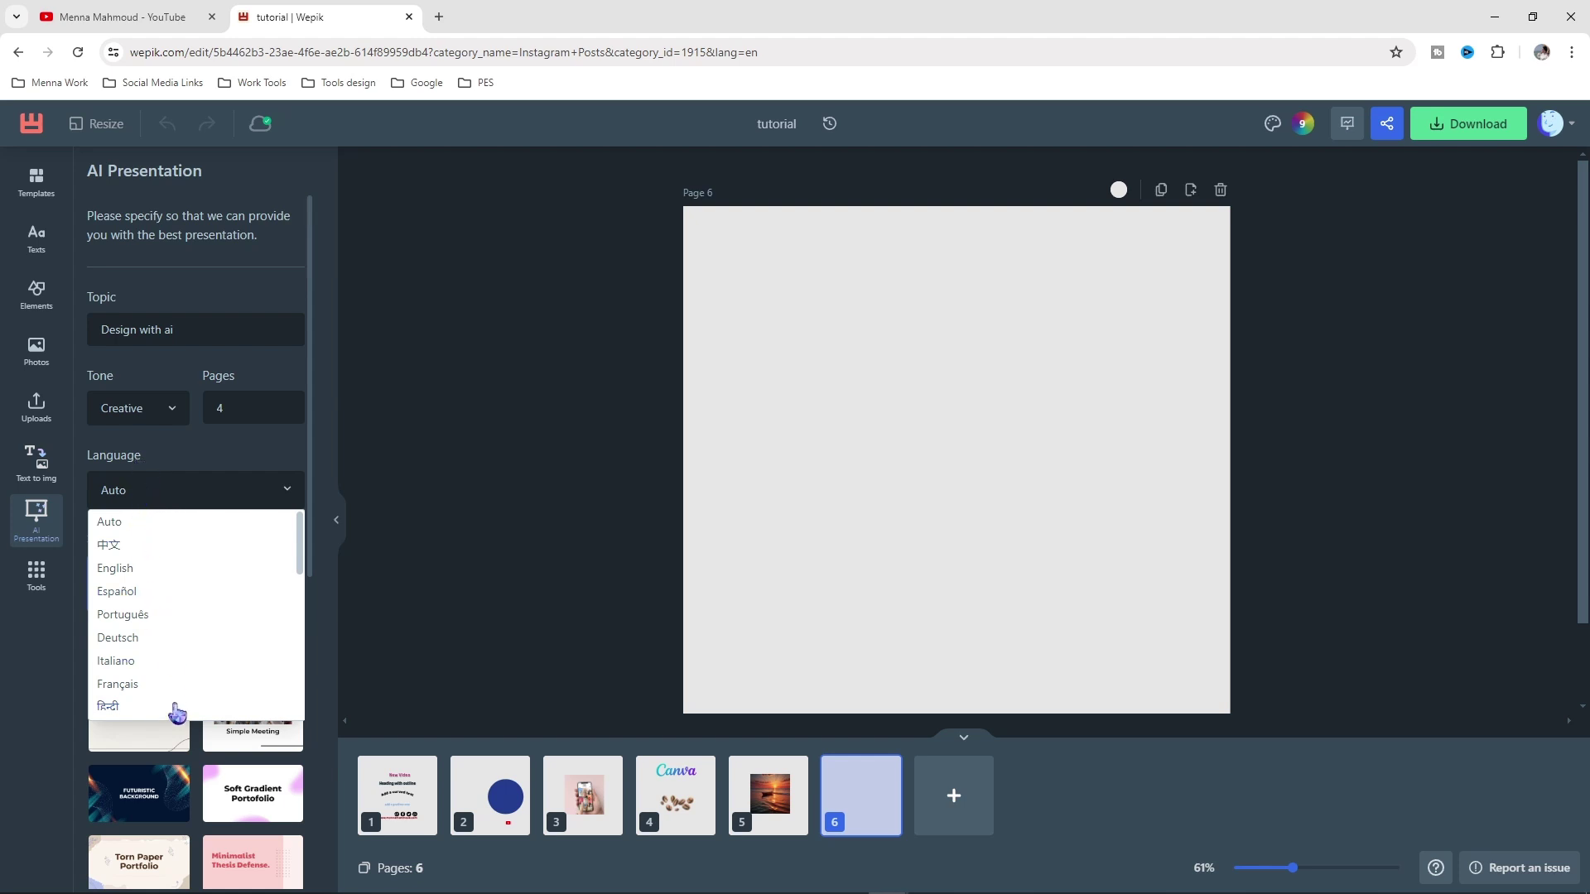
click(133, 569)
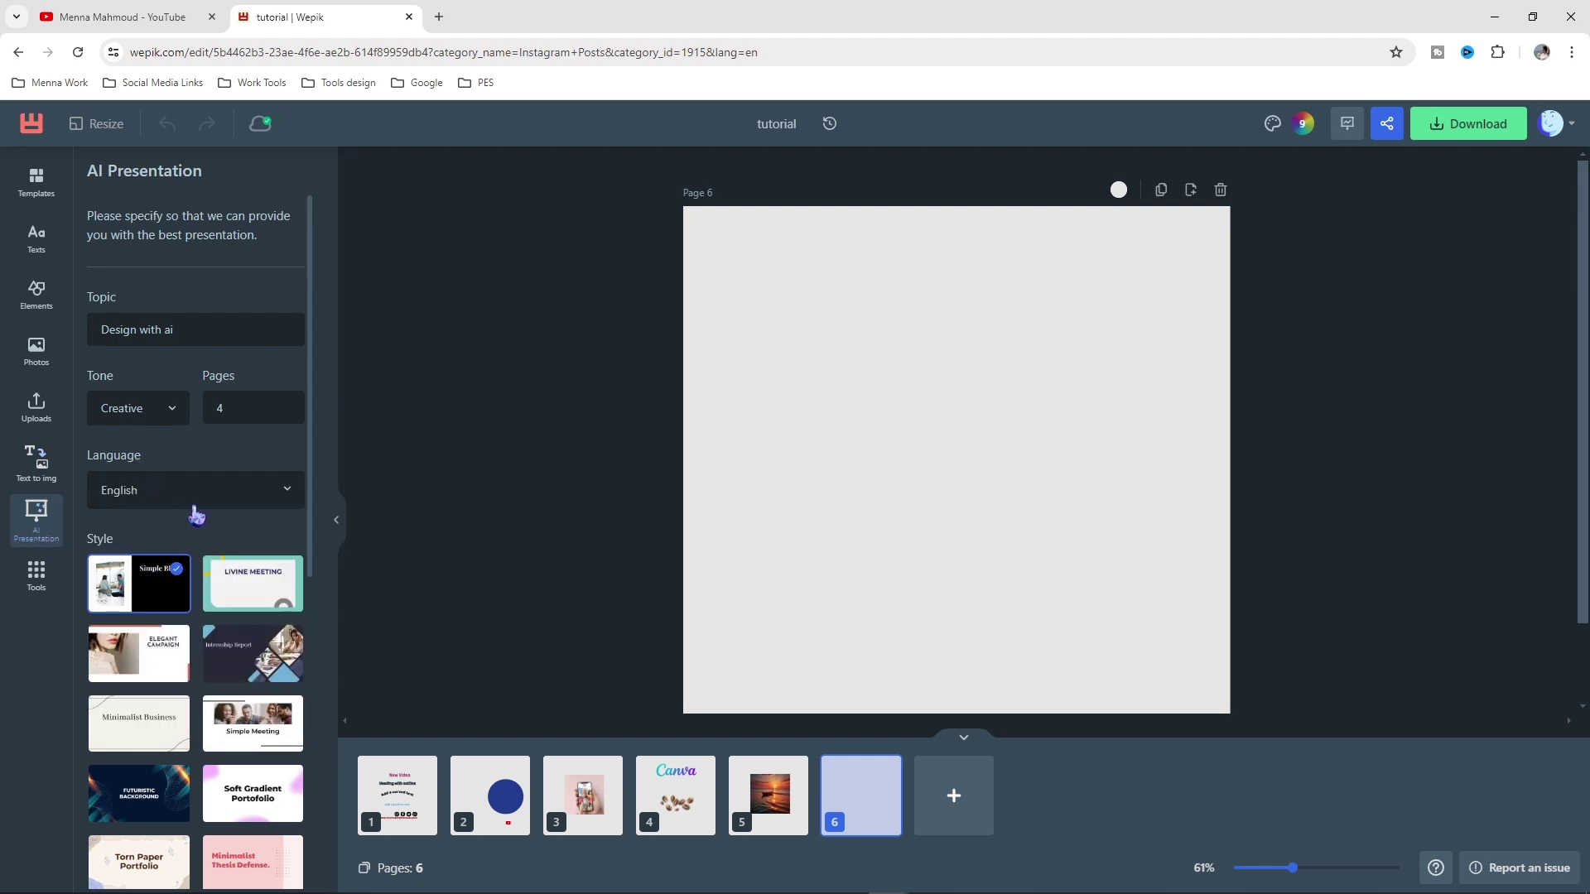
Choose the Soft Gradient Portofolio style and request generation of the AI presentation
scroll(196, 515, down, 1)
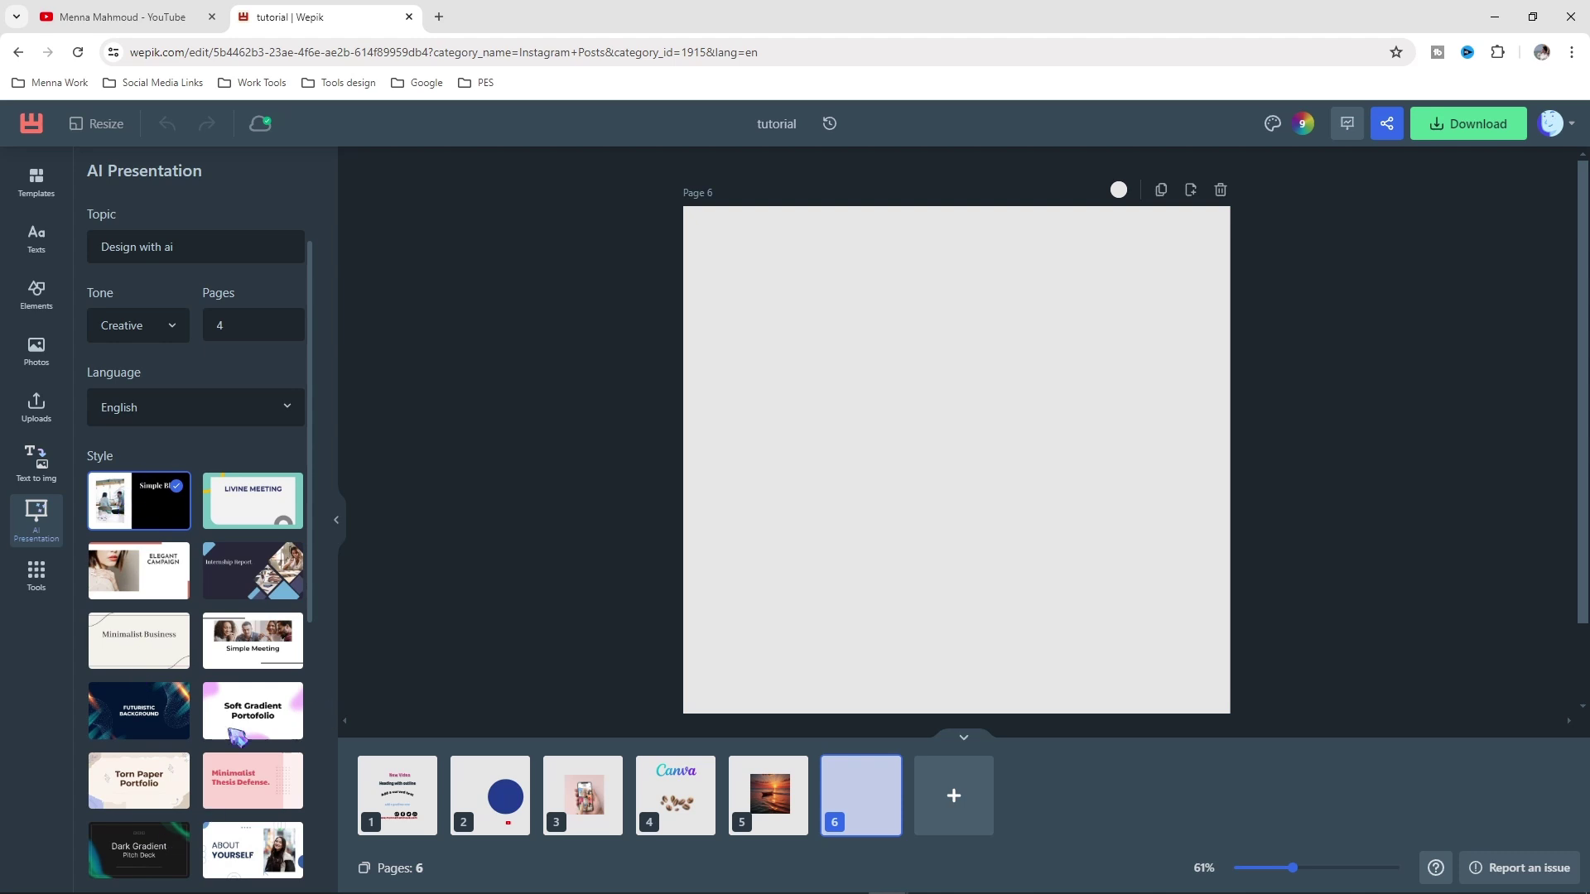
scroll(238, 735, down, 2)
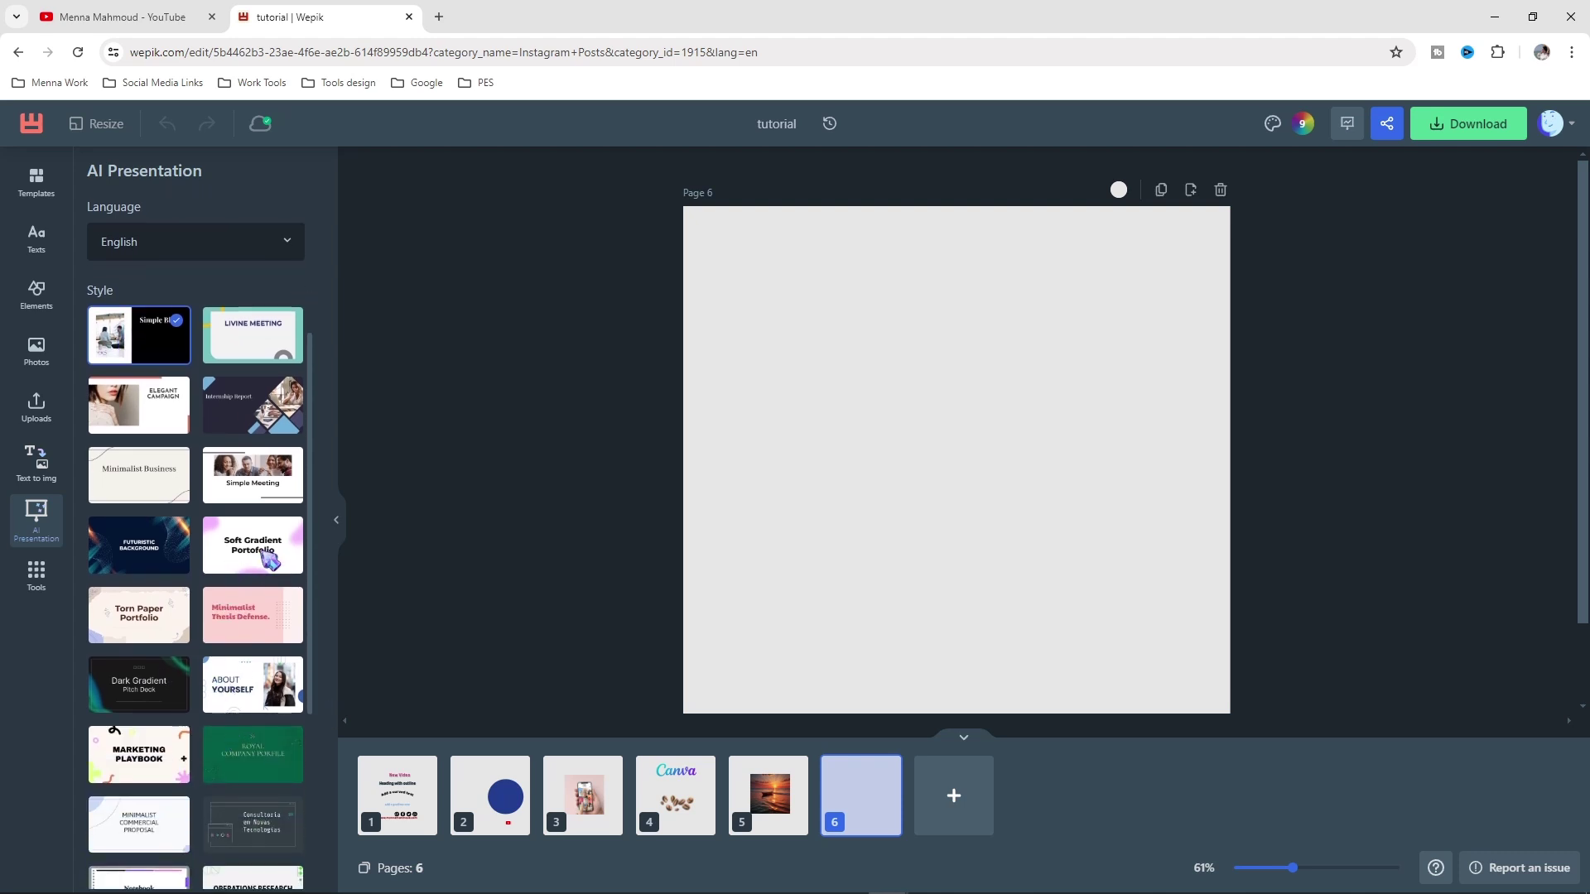
click(265, 548)
scroll(265, 548, down, 4)
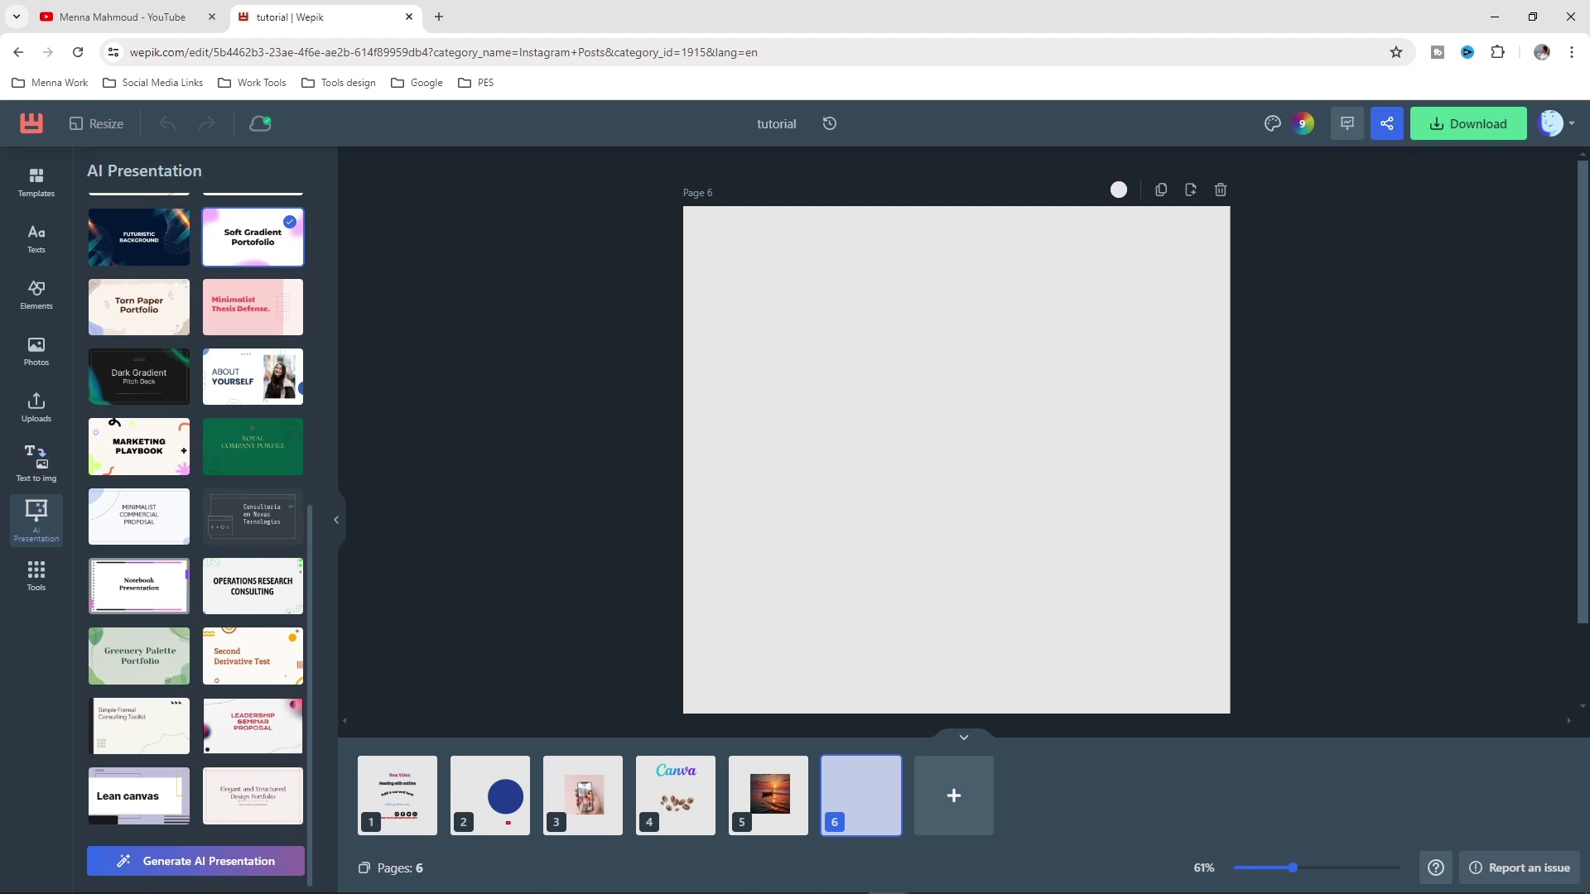
click(192, 861)
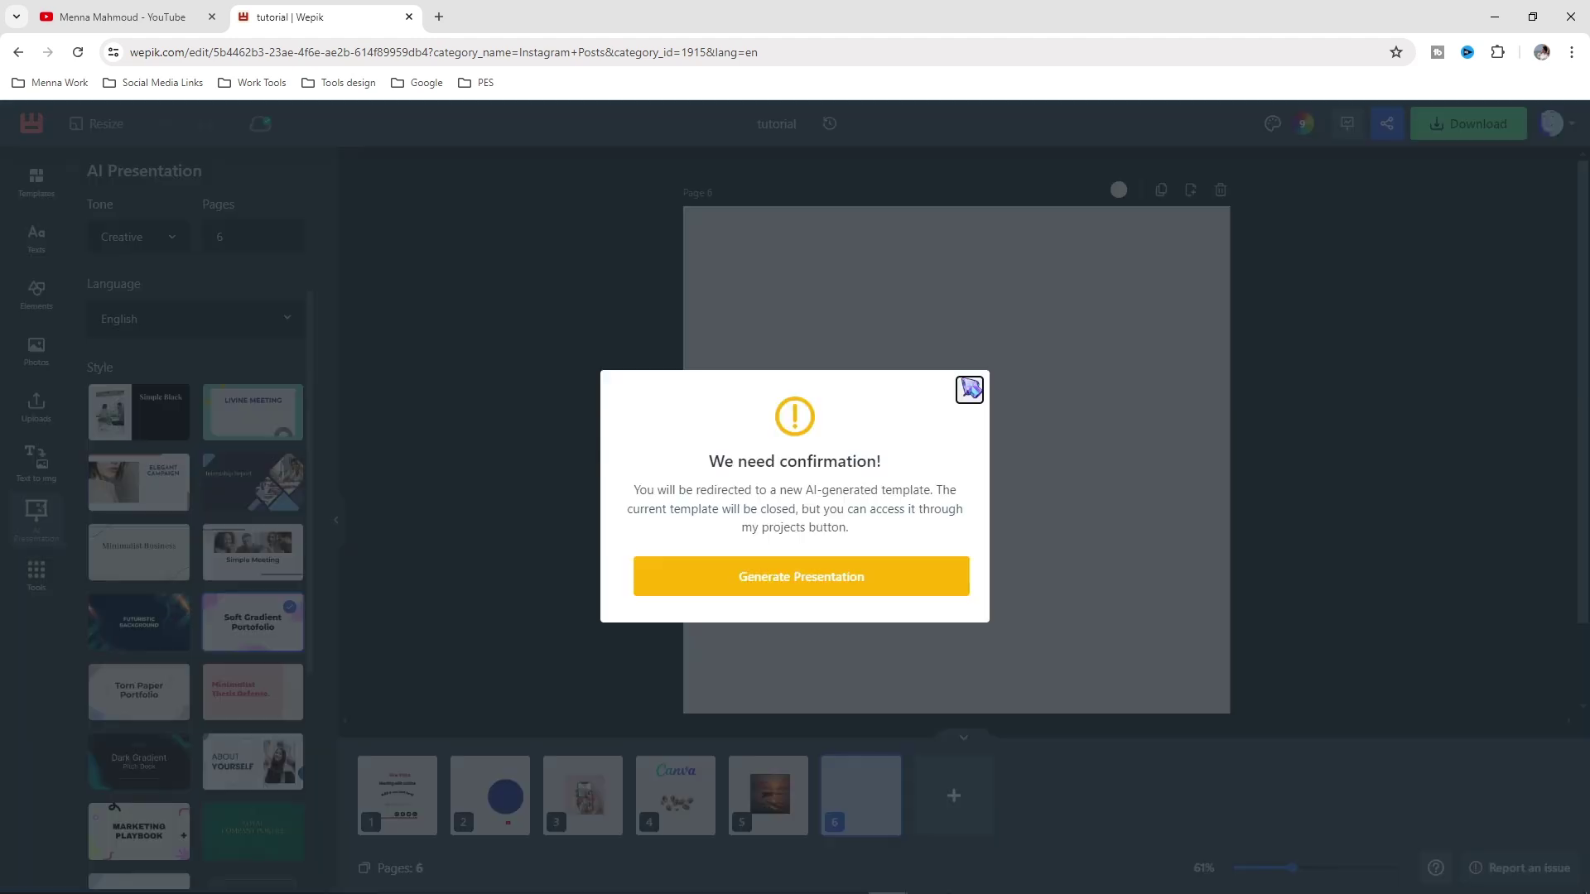
Set the page count to 6 and generate the AI presentation as a new project
click(182, 236)
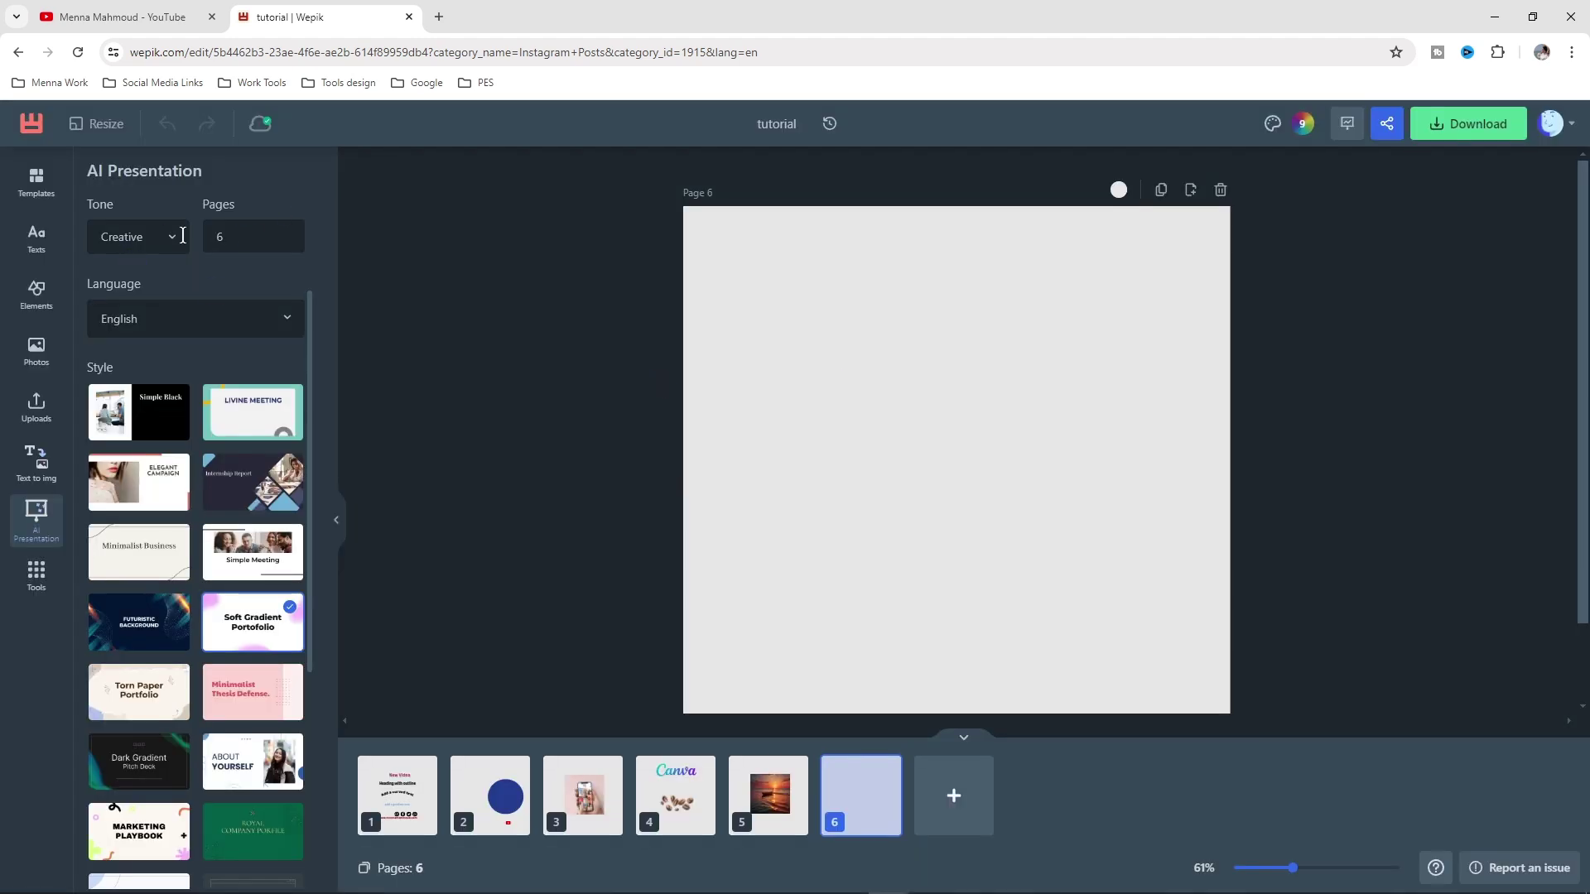
drag(245, 238, 209, 239)
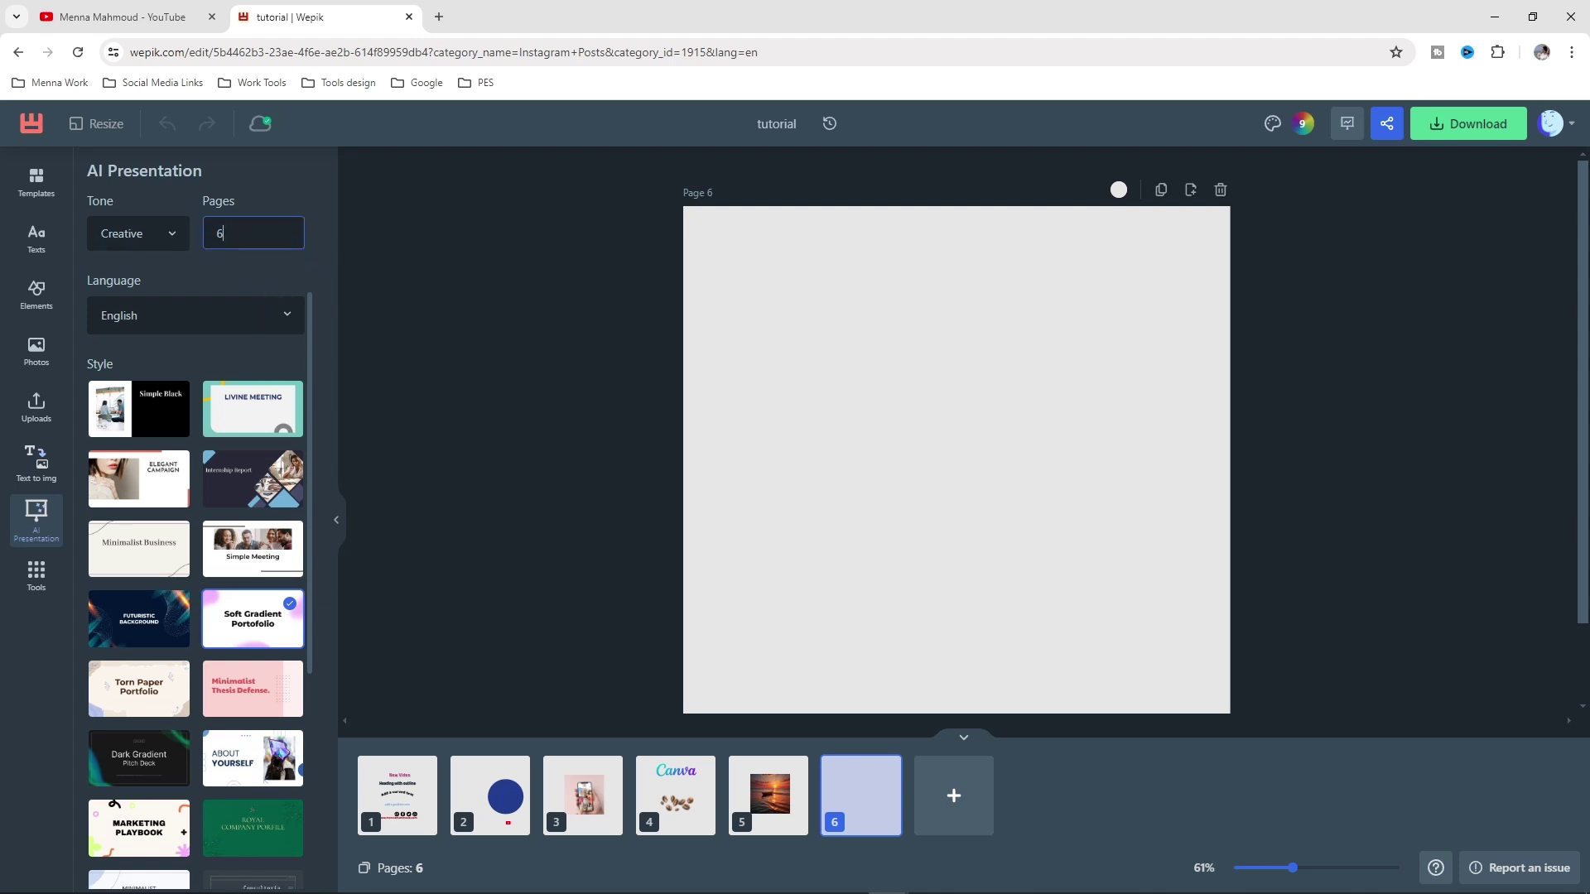
scroll(207, 580, down, 5)
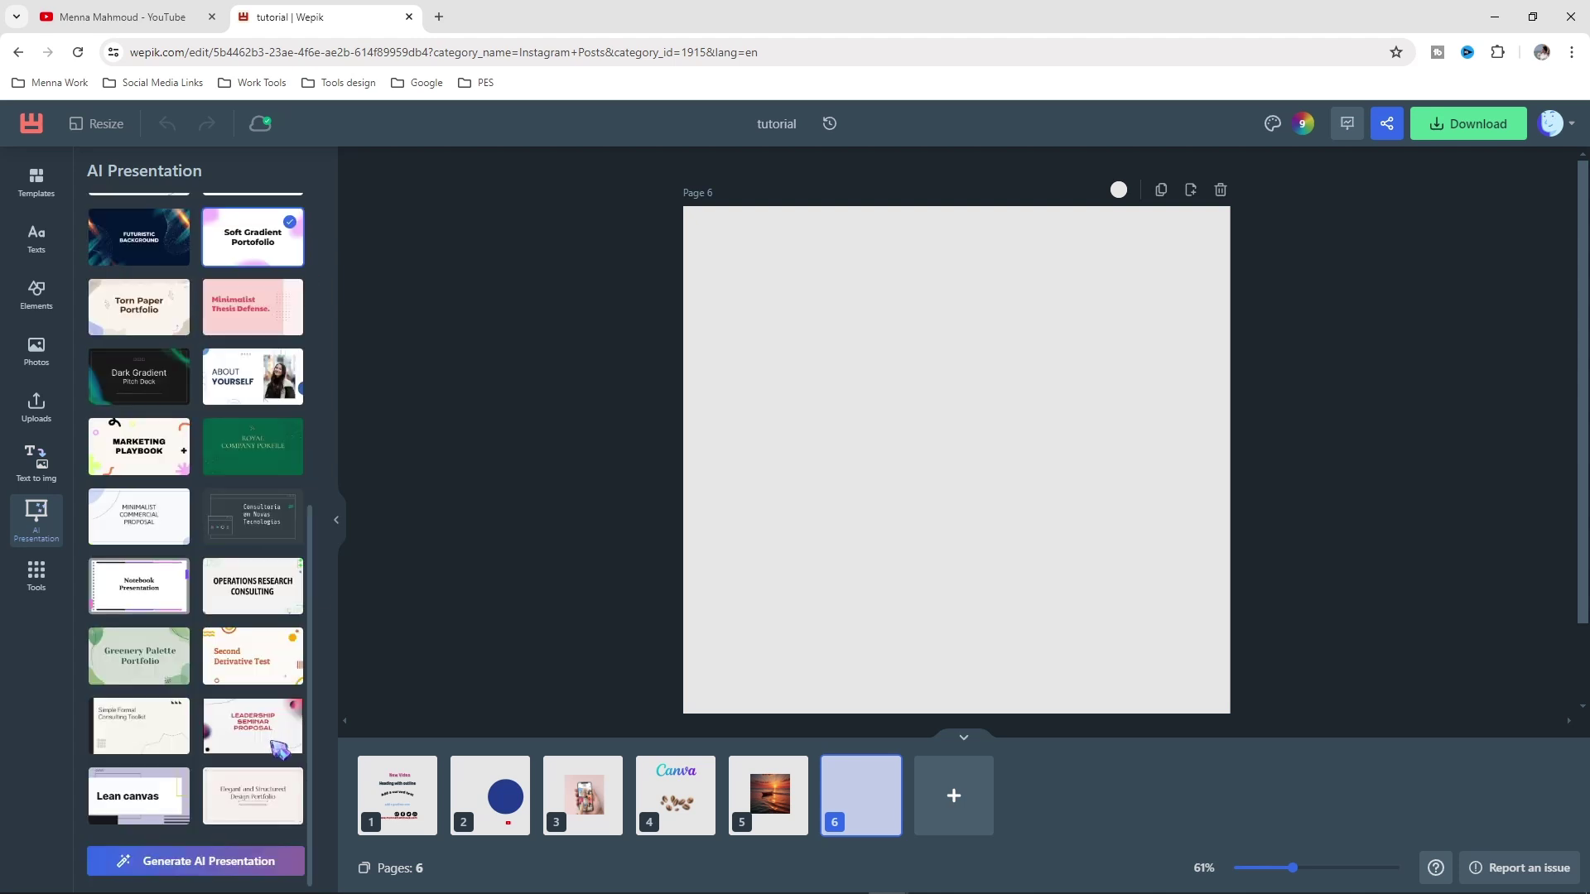
click(224, 862)
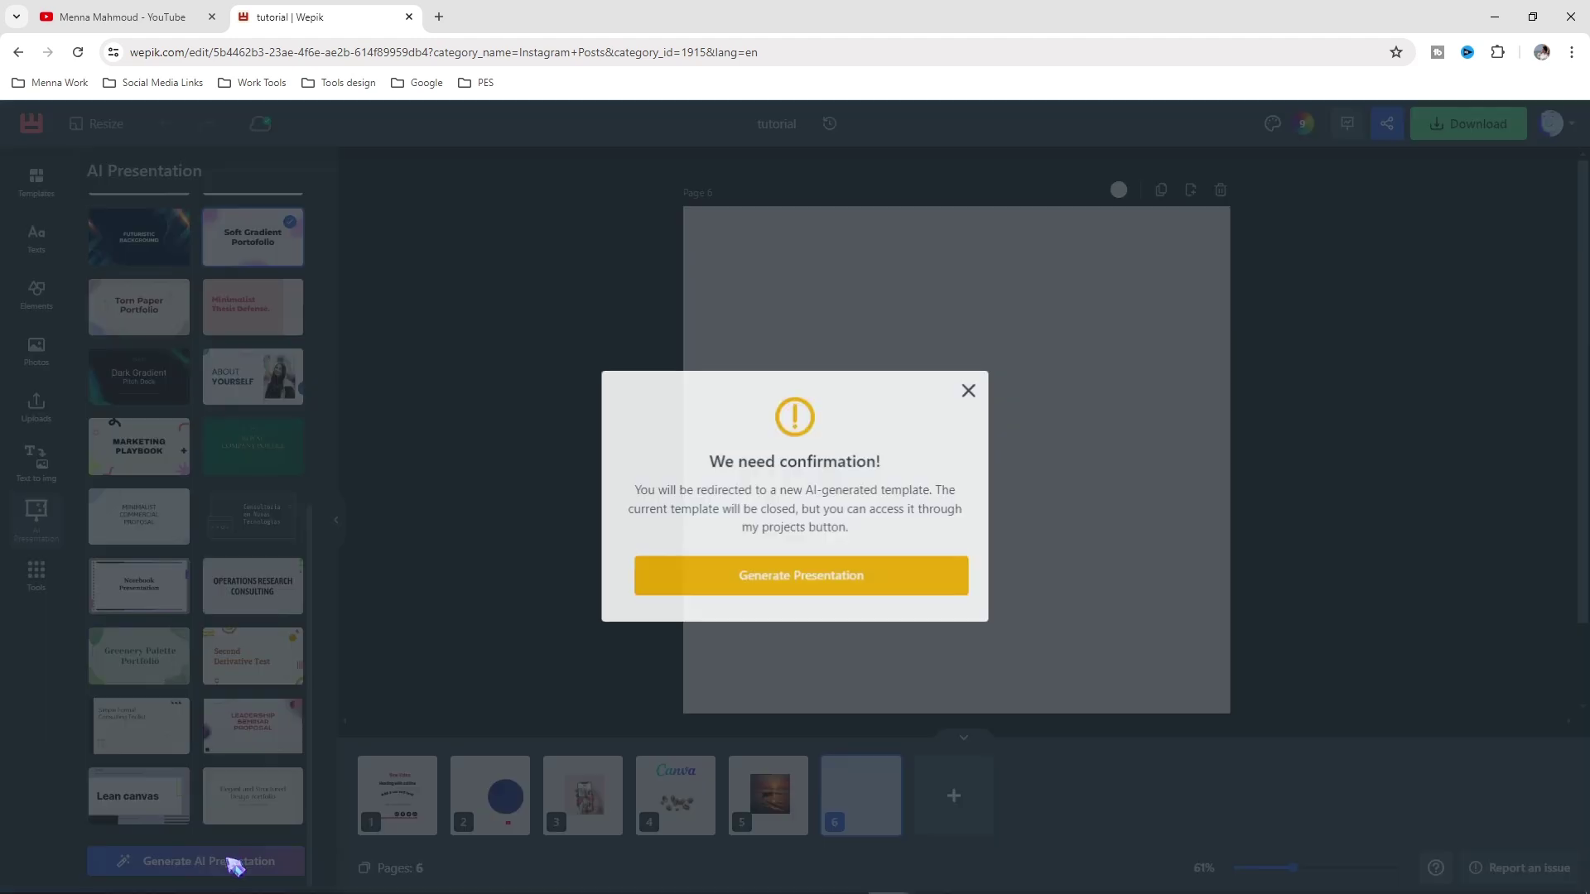
click(795, 580)
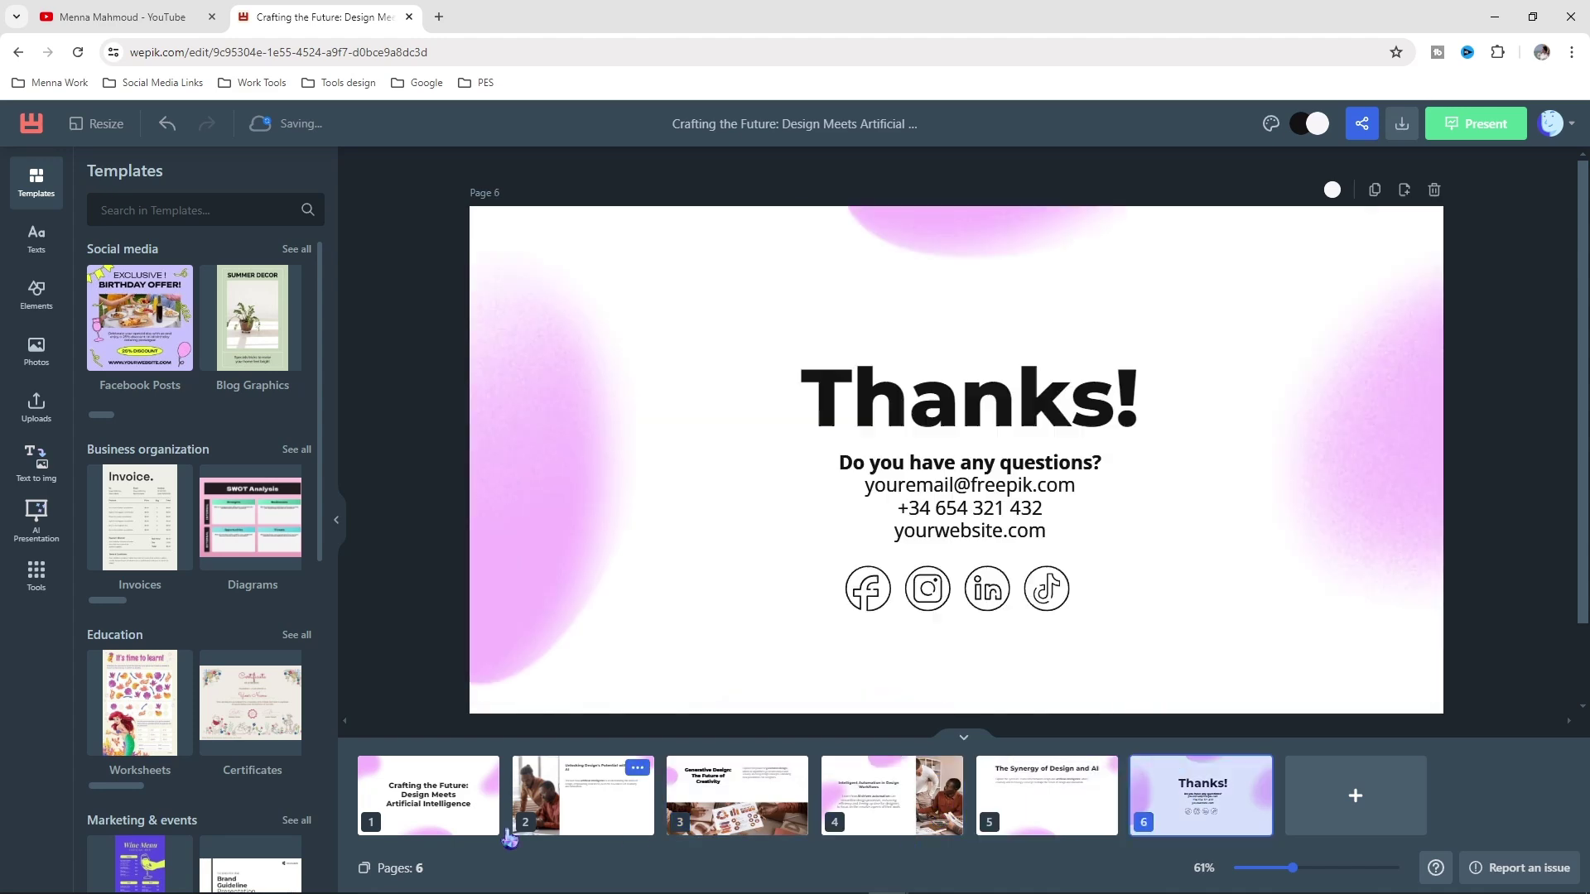
Examine the title slide and page 2 of the generated presentation
click(439, 807)
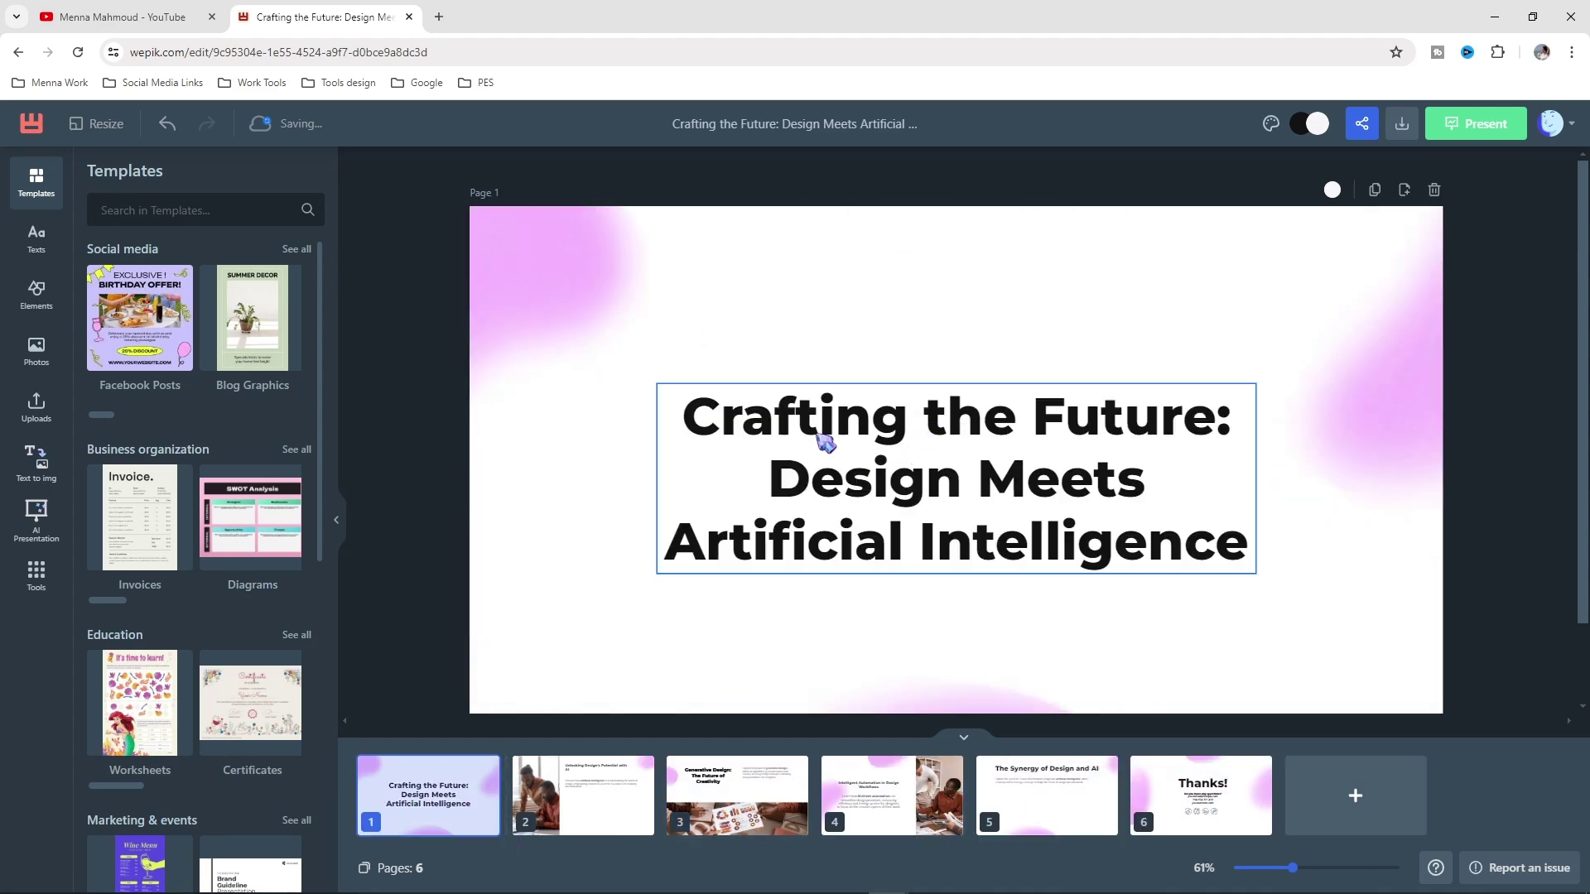
click(595, 832)
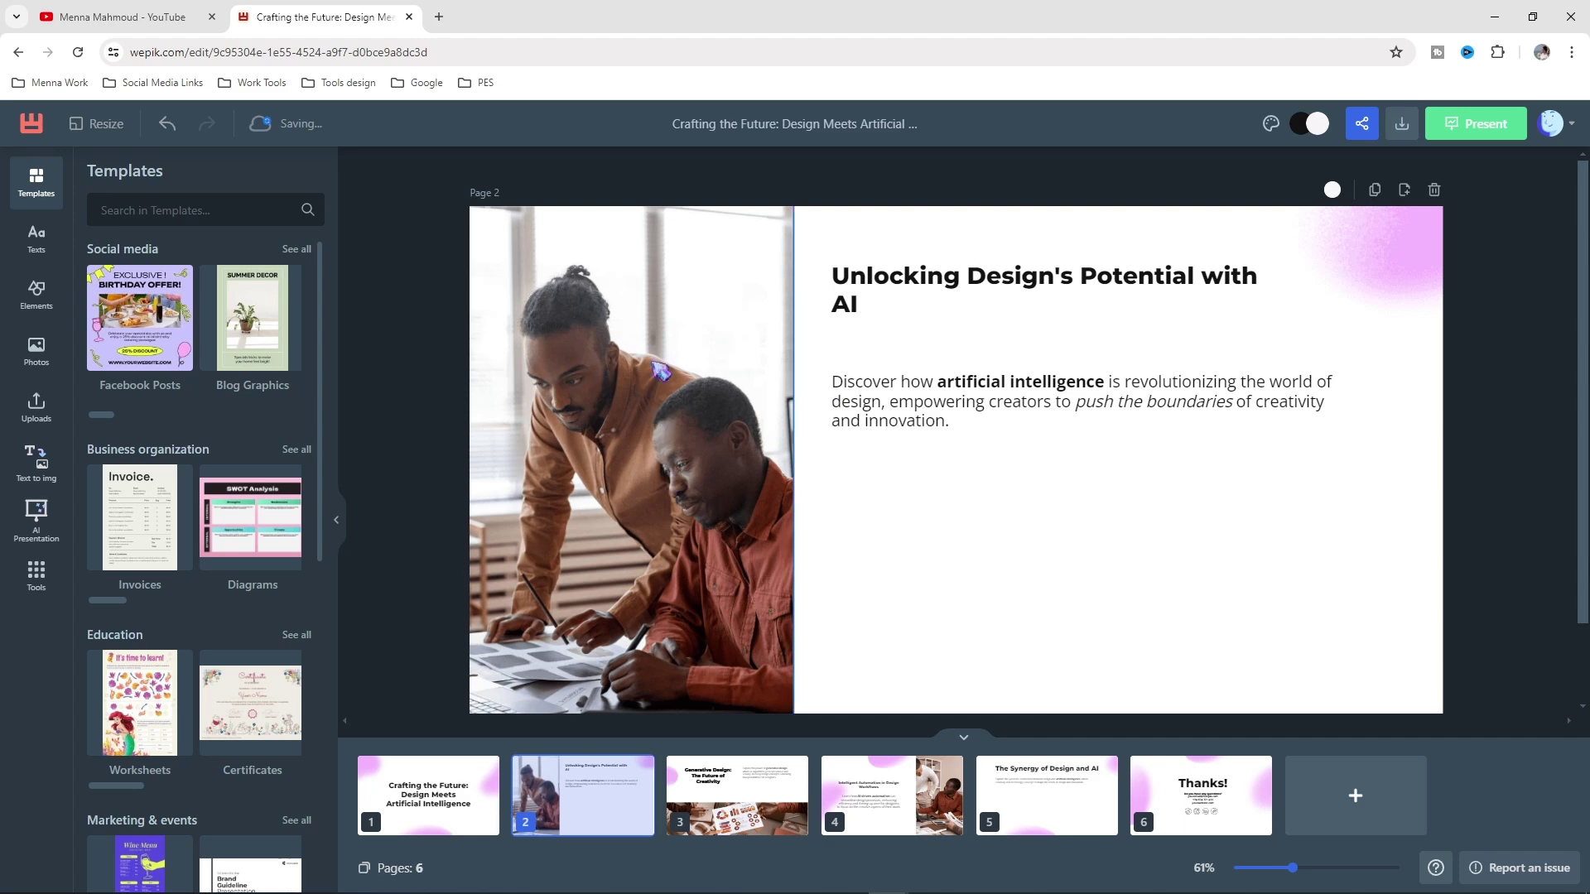
click(663, 365)
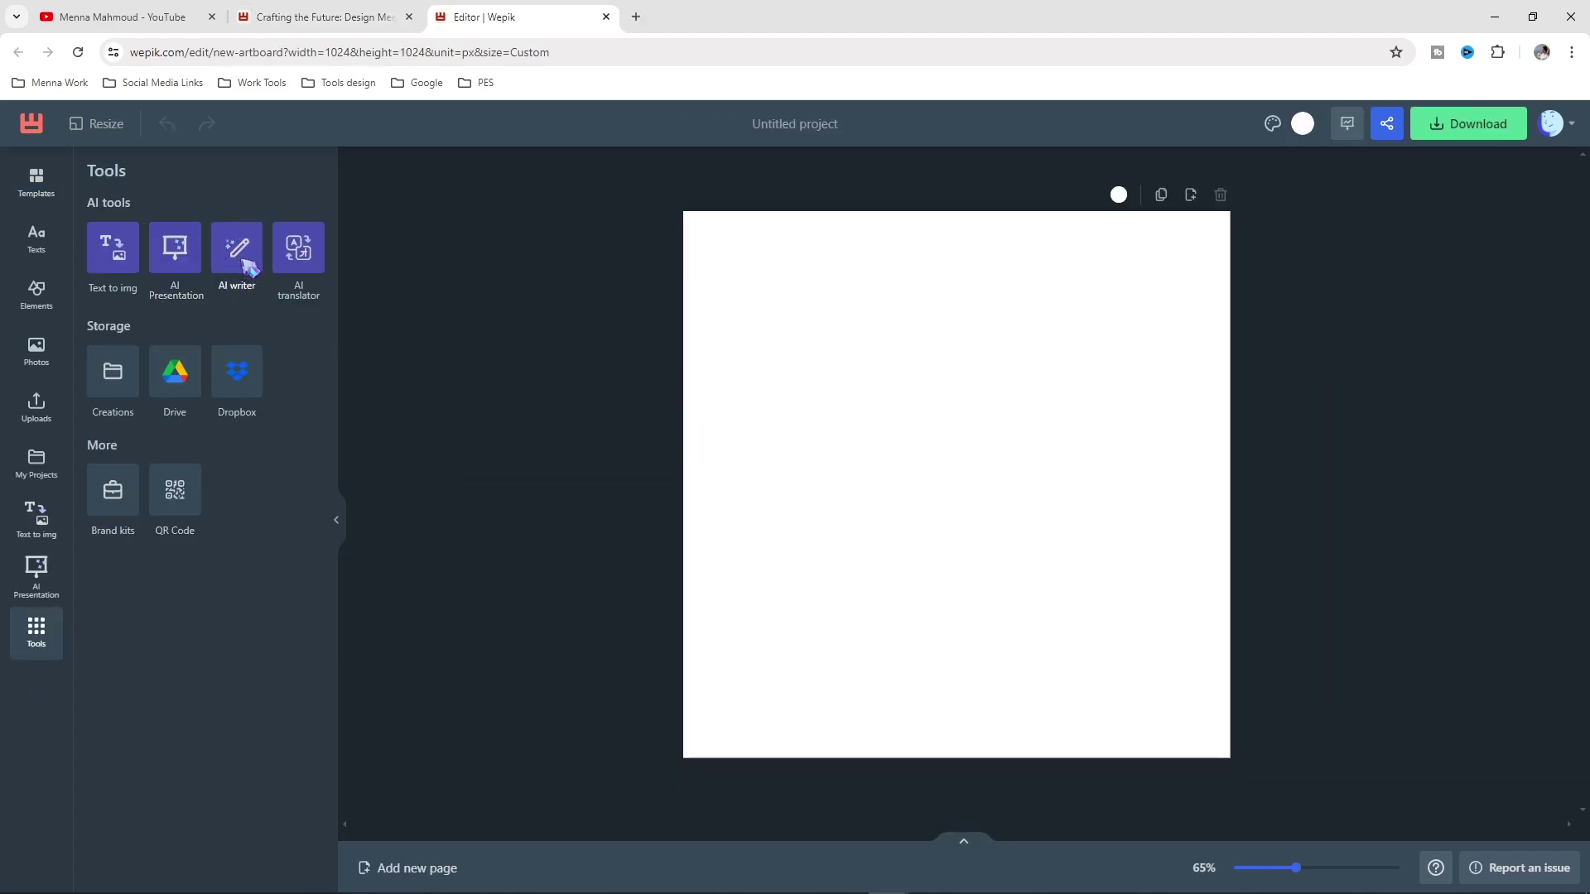
In the new untitled project, generate text with AI Writer from the Arabic prompt "التسويق بالمحتوي"
click(238, 252)
click(248, 217)
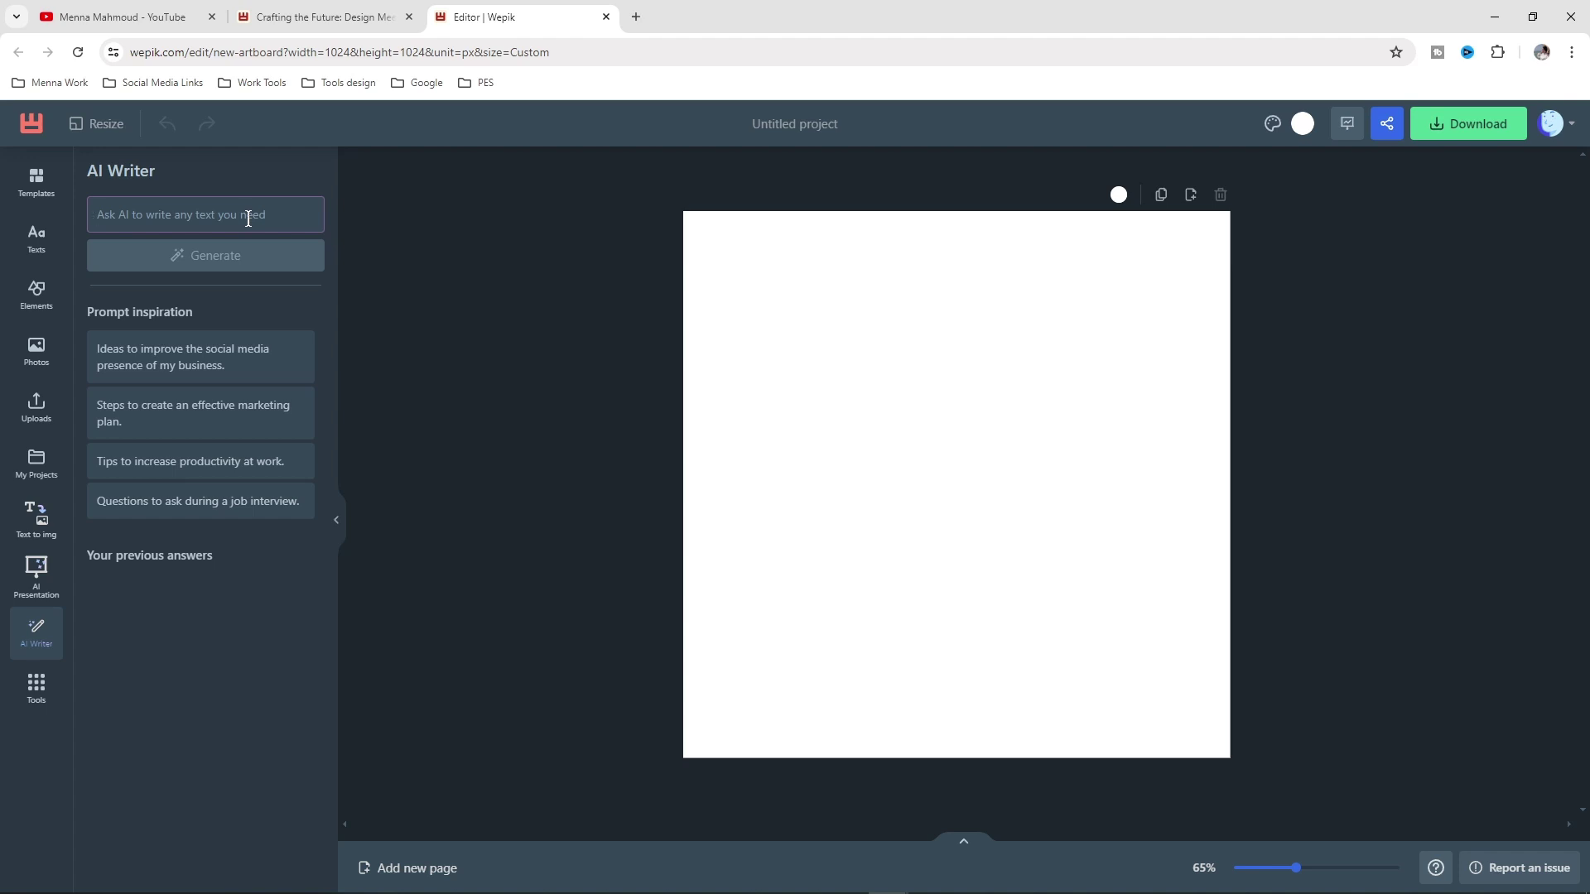
text(h)
key(BackSpace)
text(I)
text(لتسويق بالمحتوي)
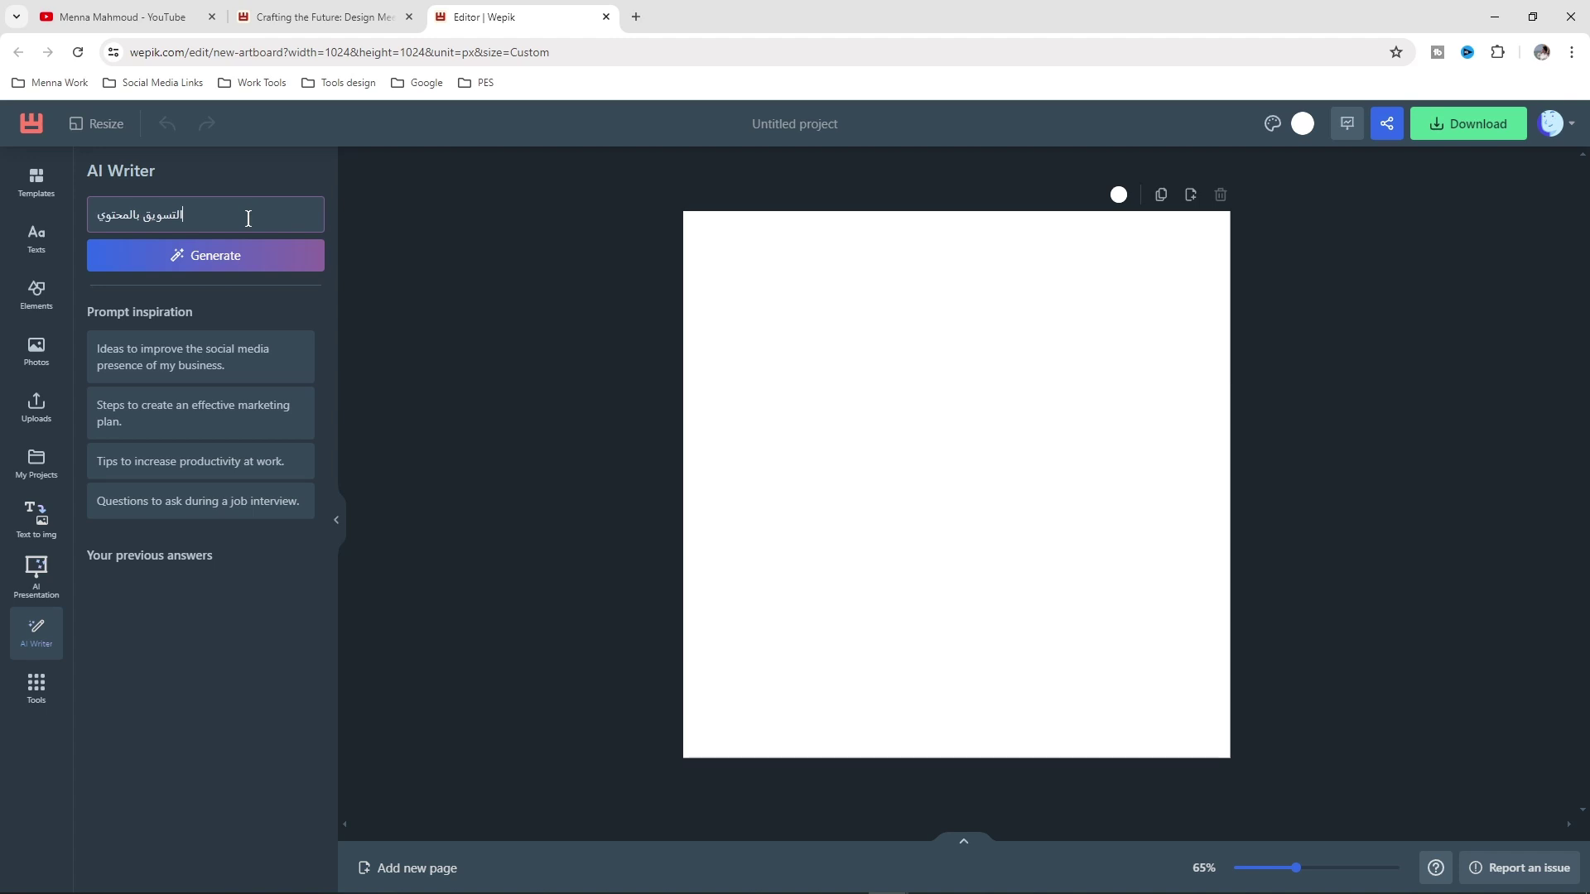
click(241, 257)
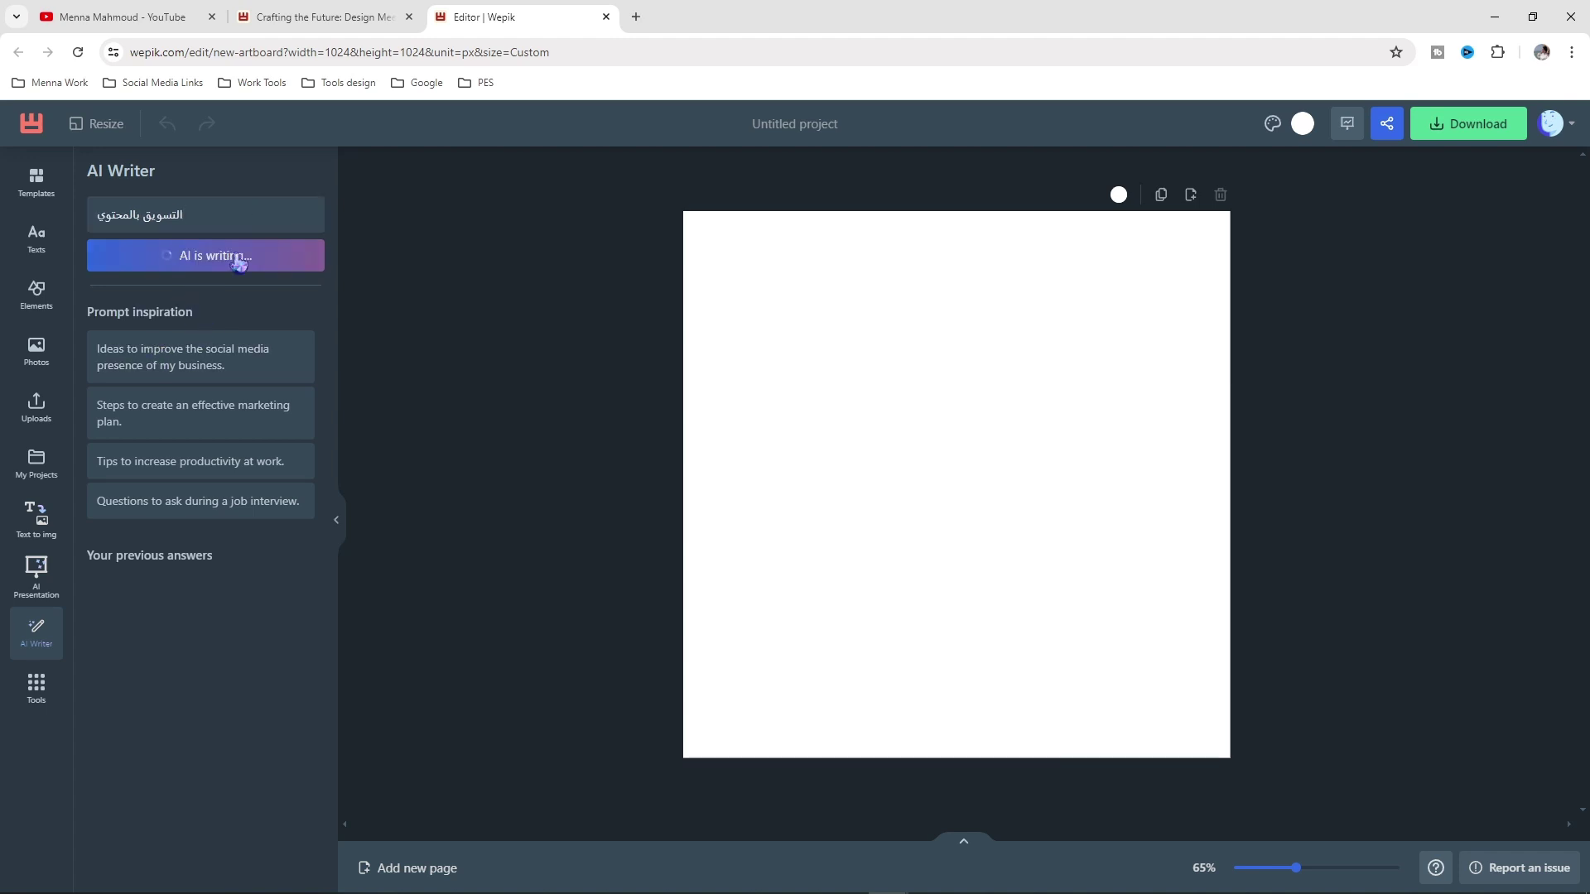
Enlarge the generated Arabic paragraph to font size 41 and apply the uploaded Rakkas font
click(978, 709)
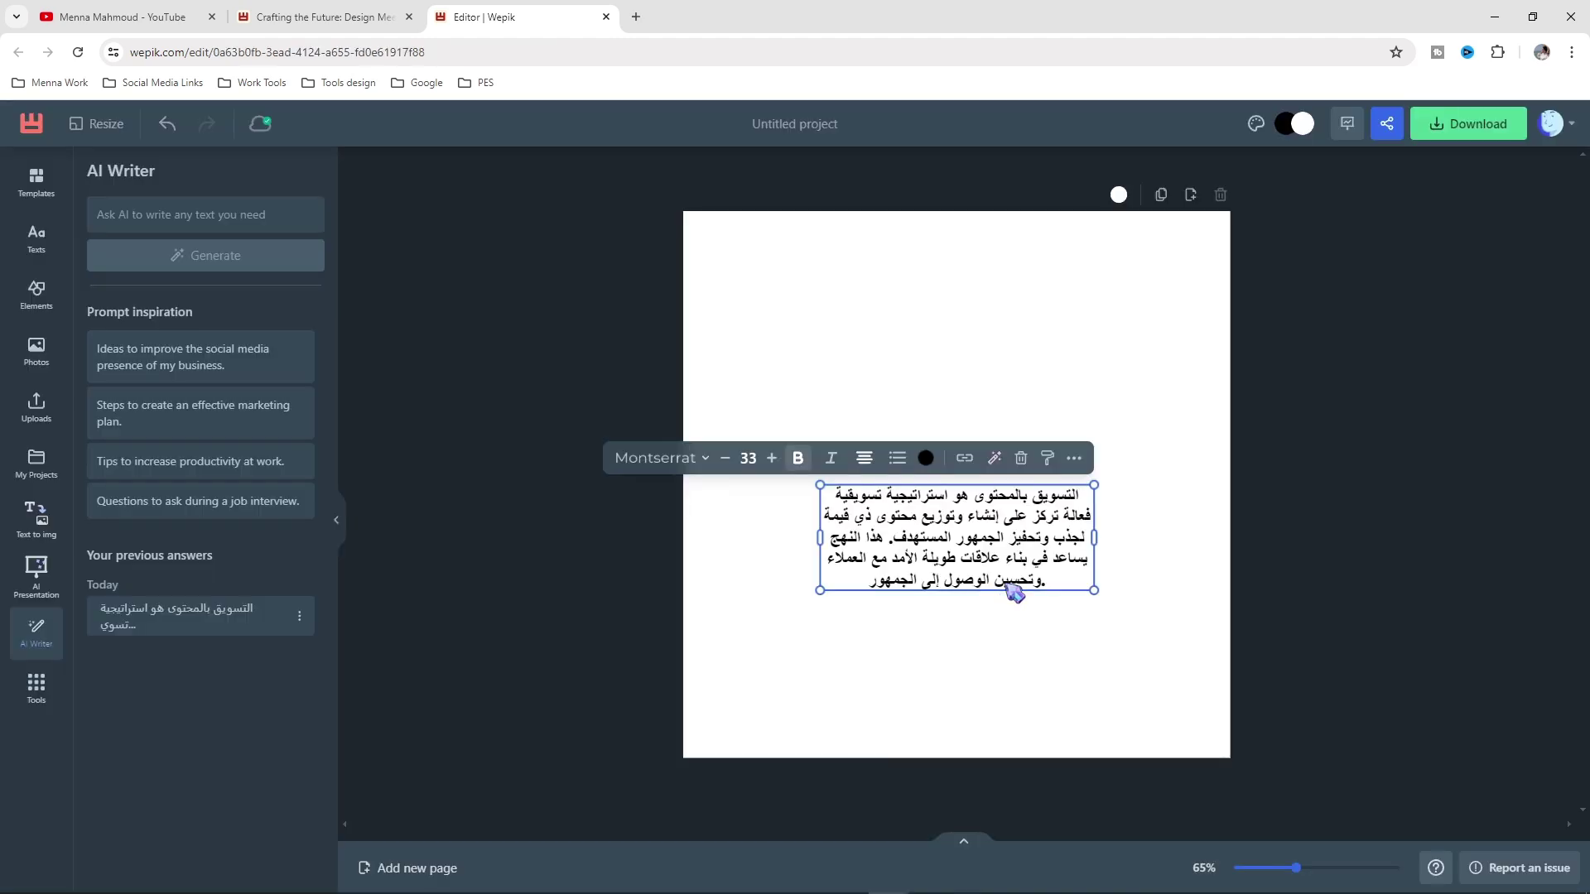
drag(816, 487, 752, 510)
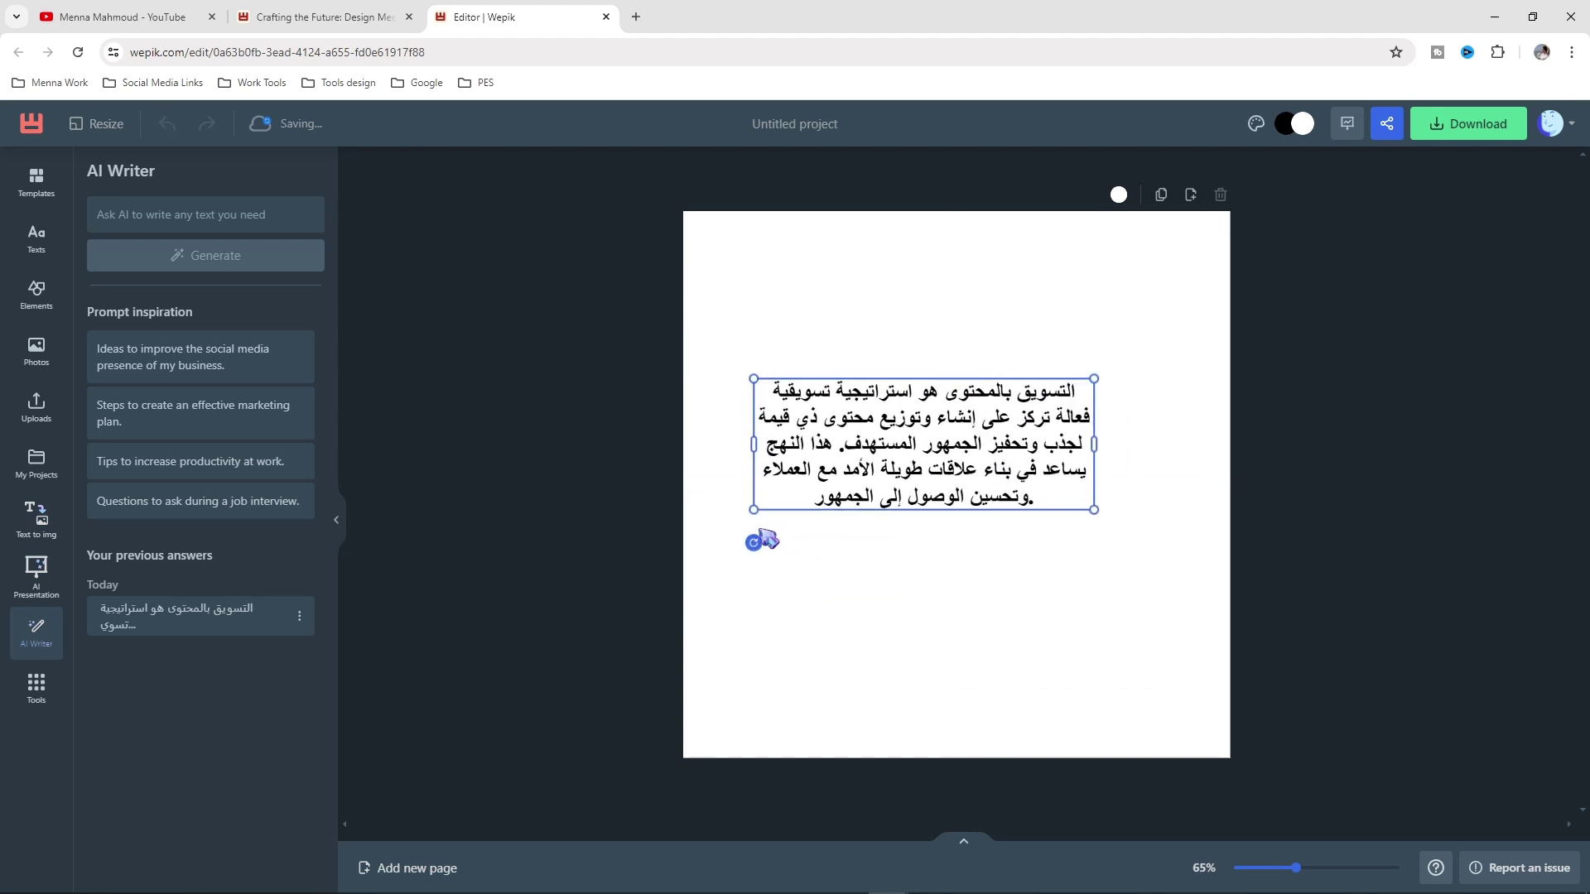
click(697, 359)
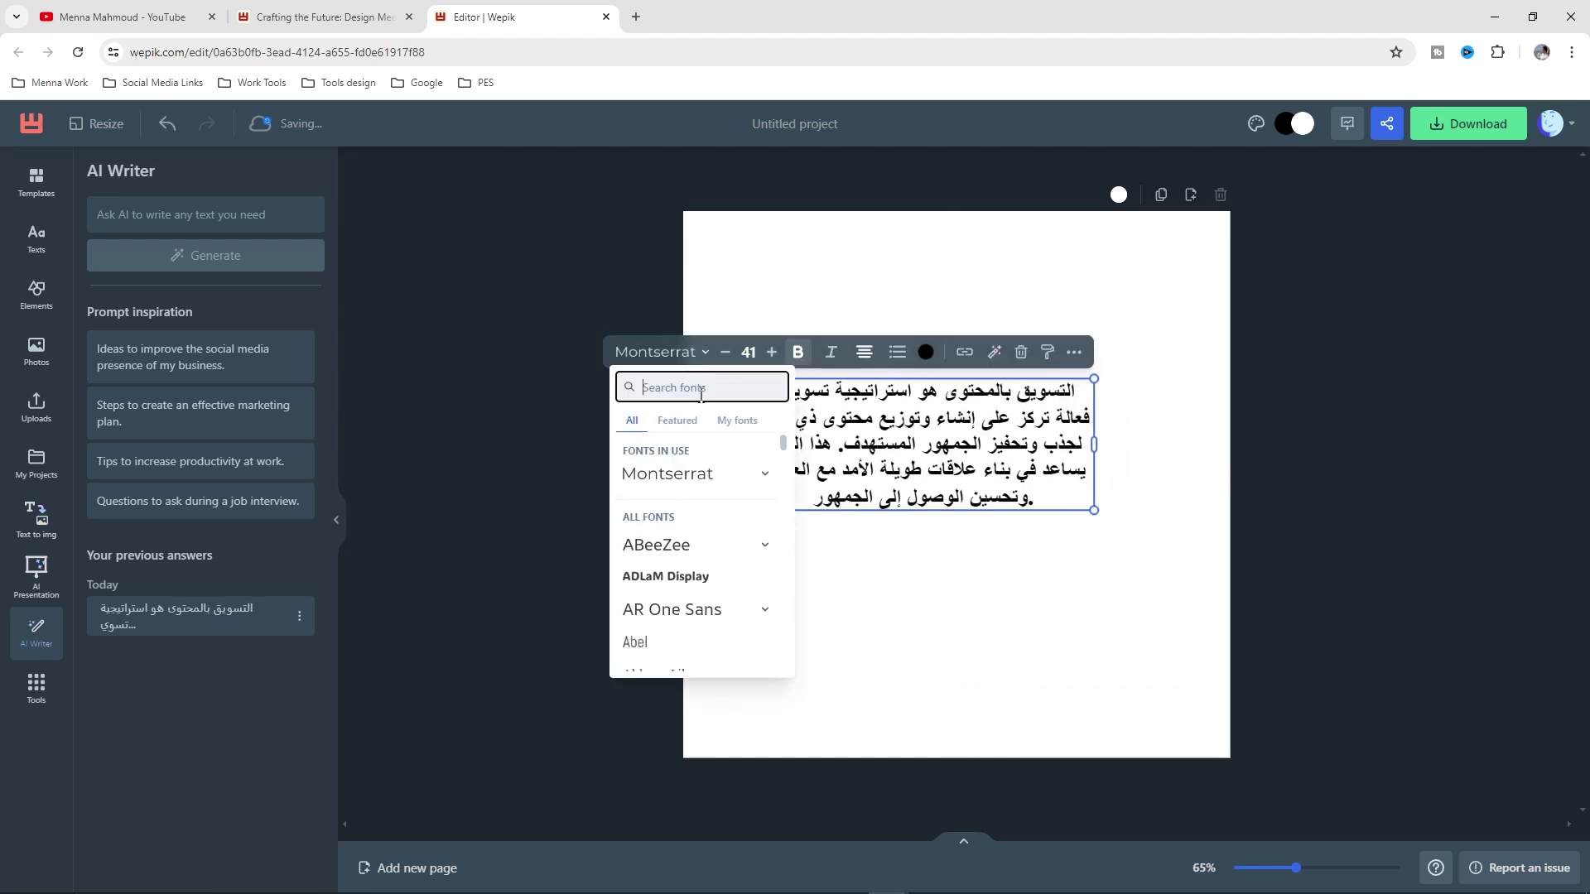
click(736, 420)
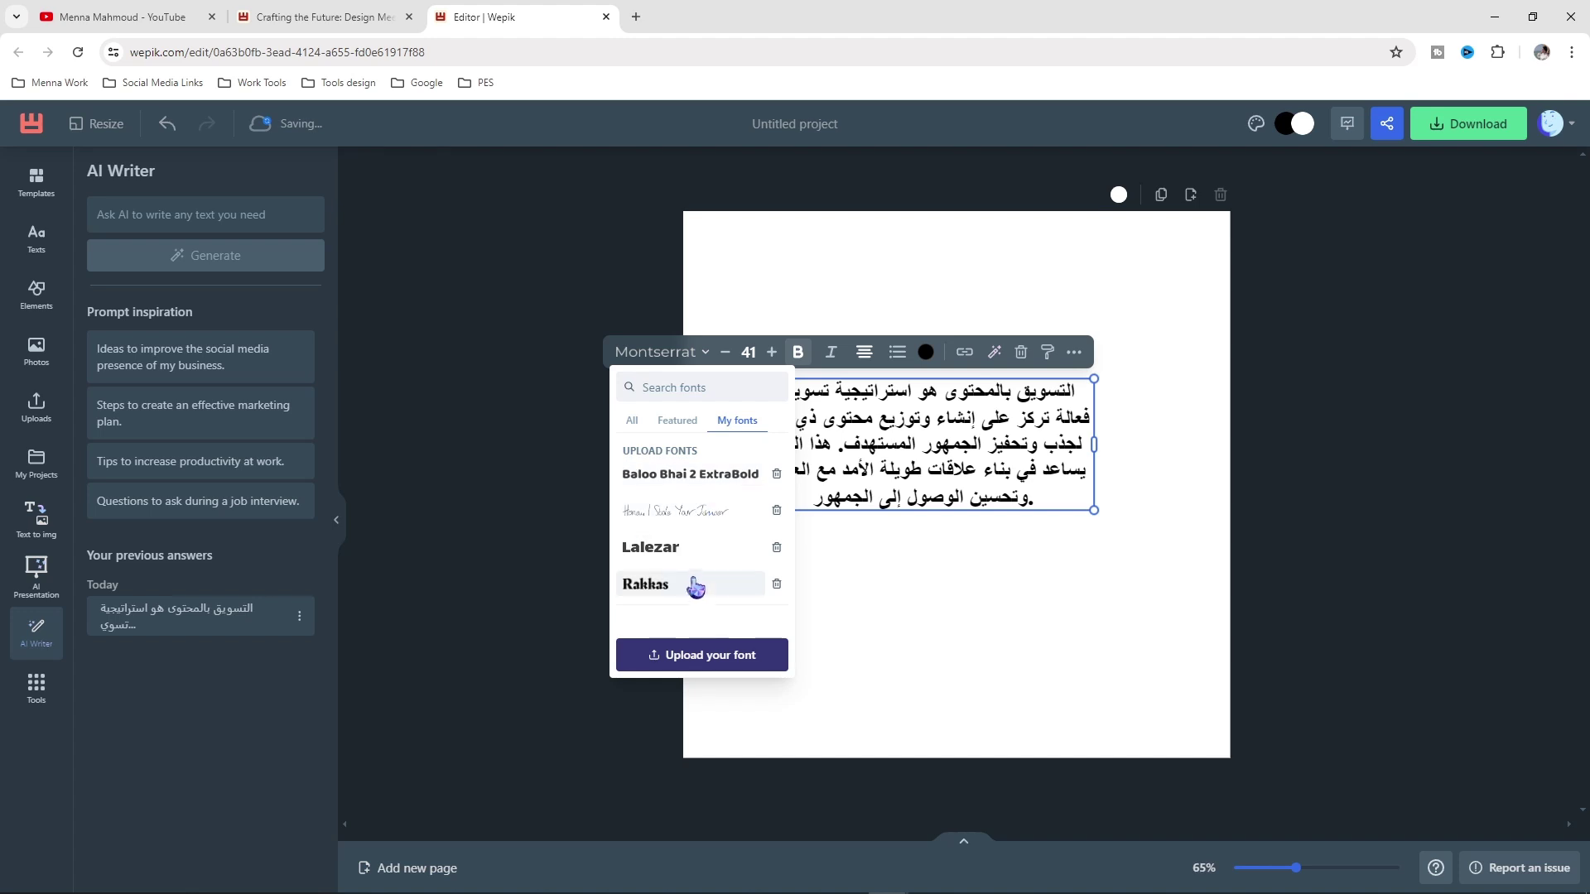
click(656, 585)
click(673, 593)
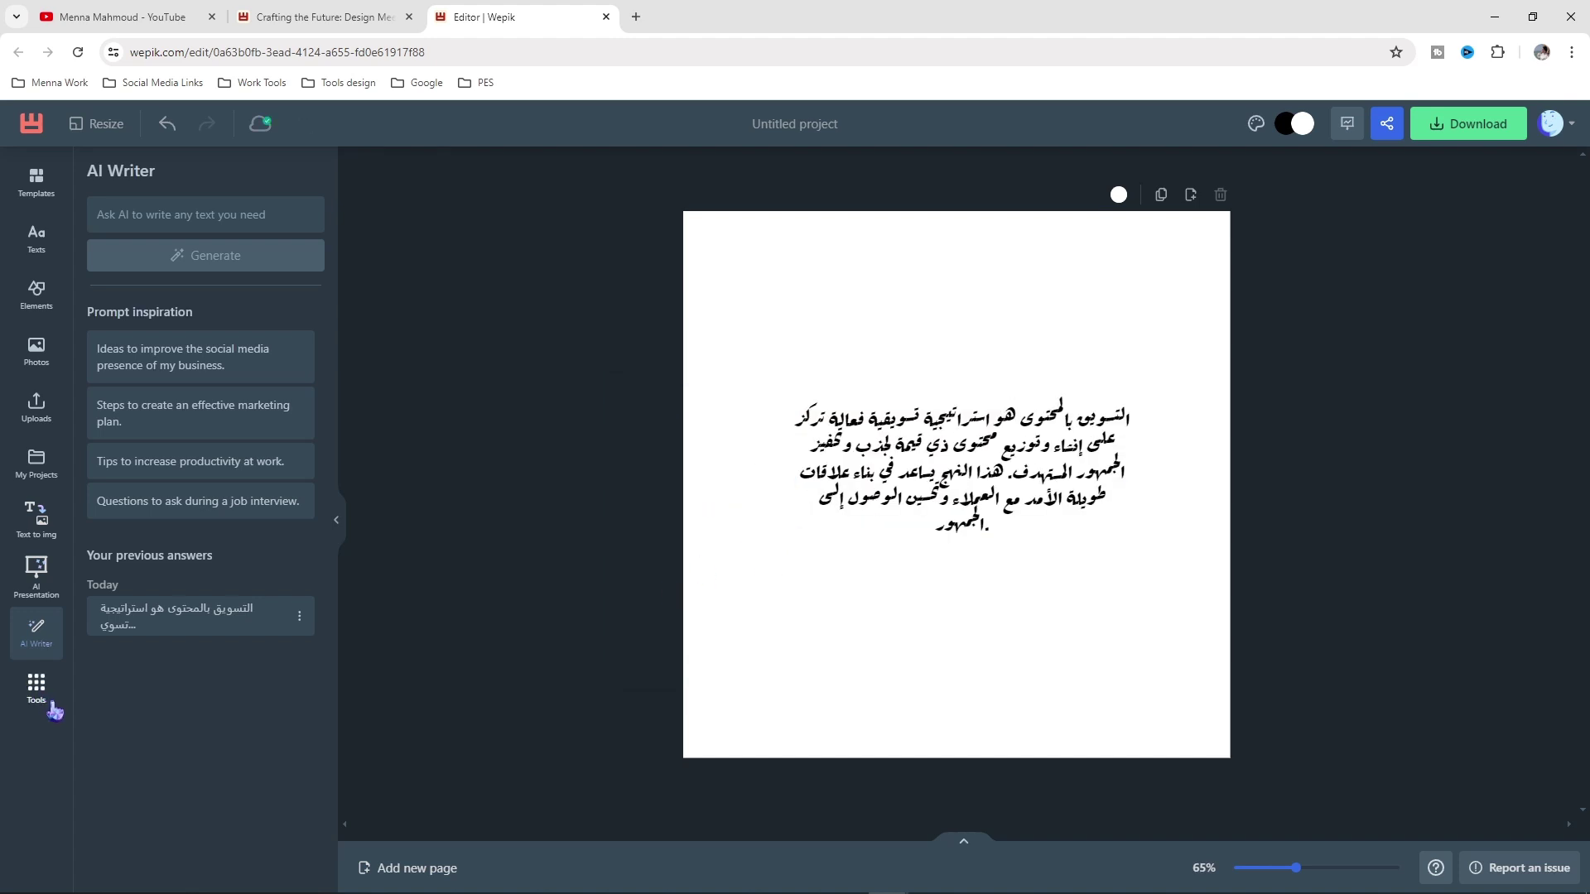
Translate the Arabic paragraph on page 1 into English with AI Translator, keeping the existing design without a copy
click(38, 690)
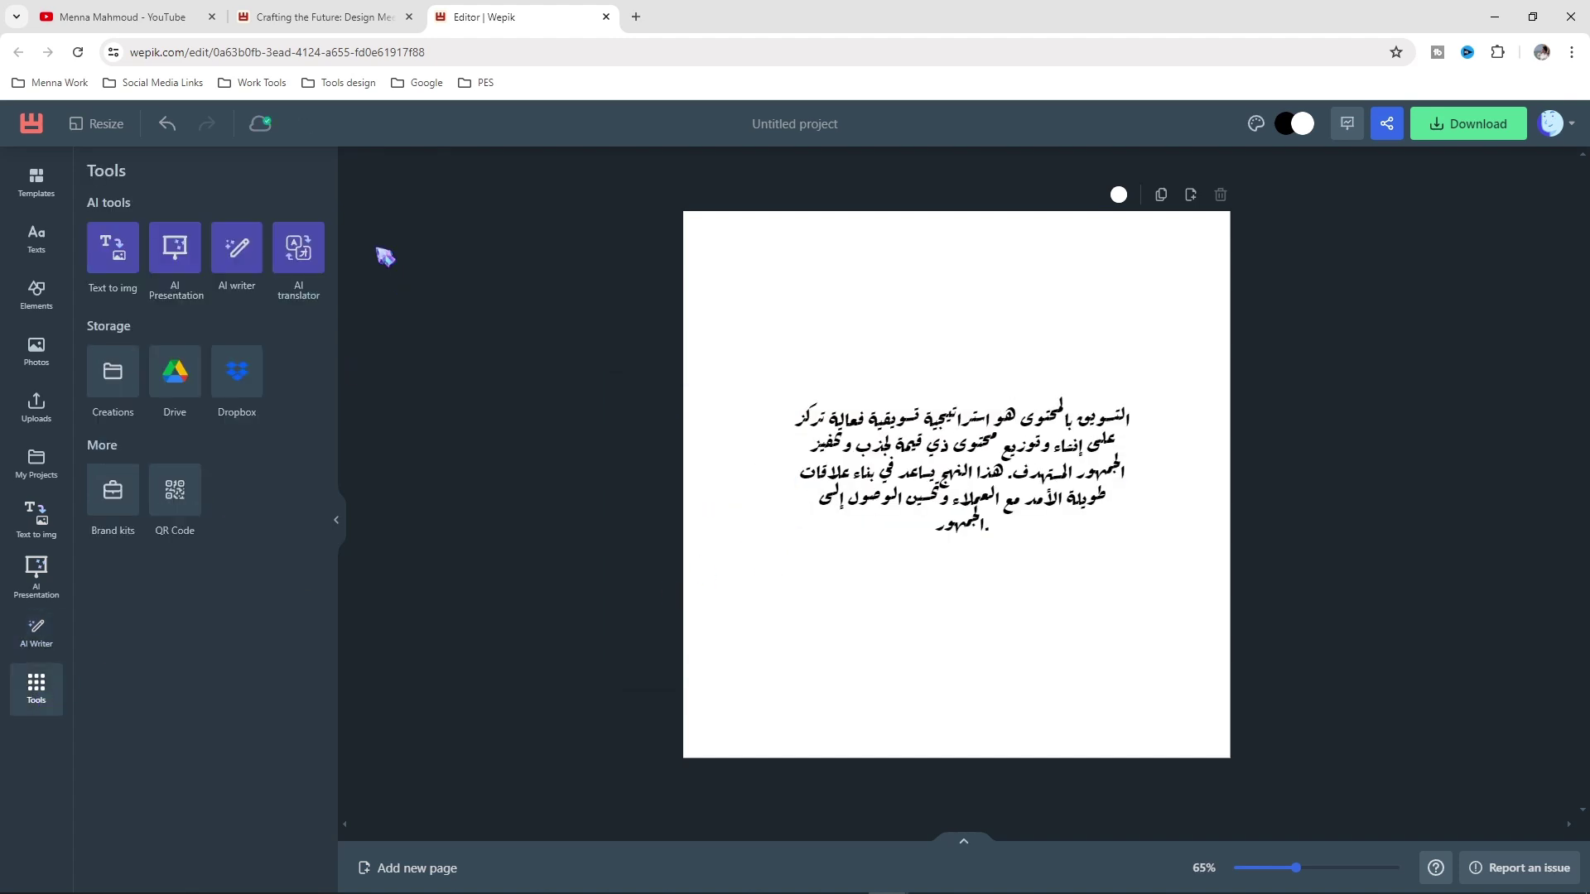
click(302, 255)
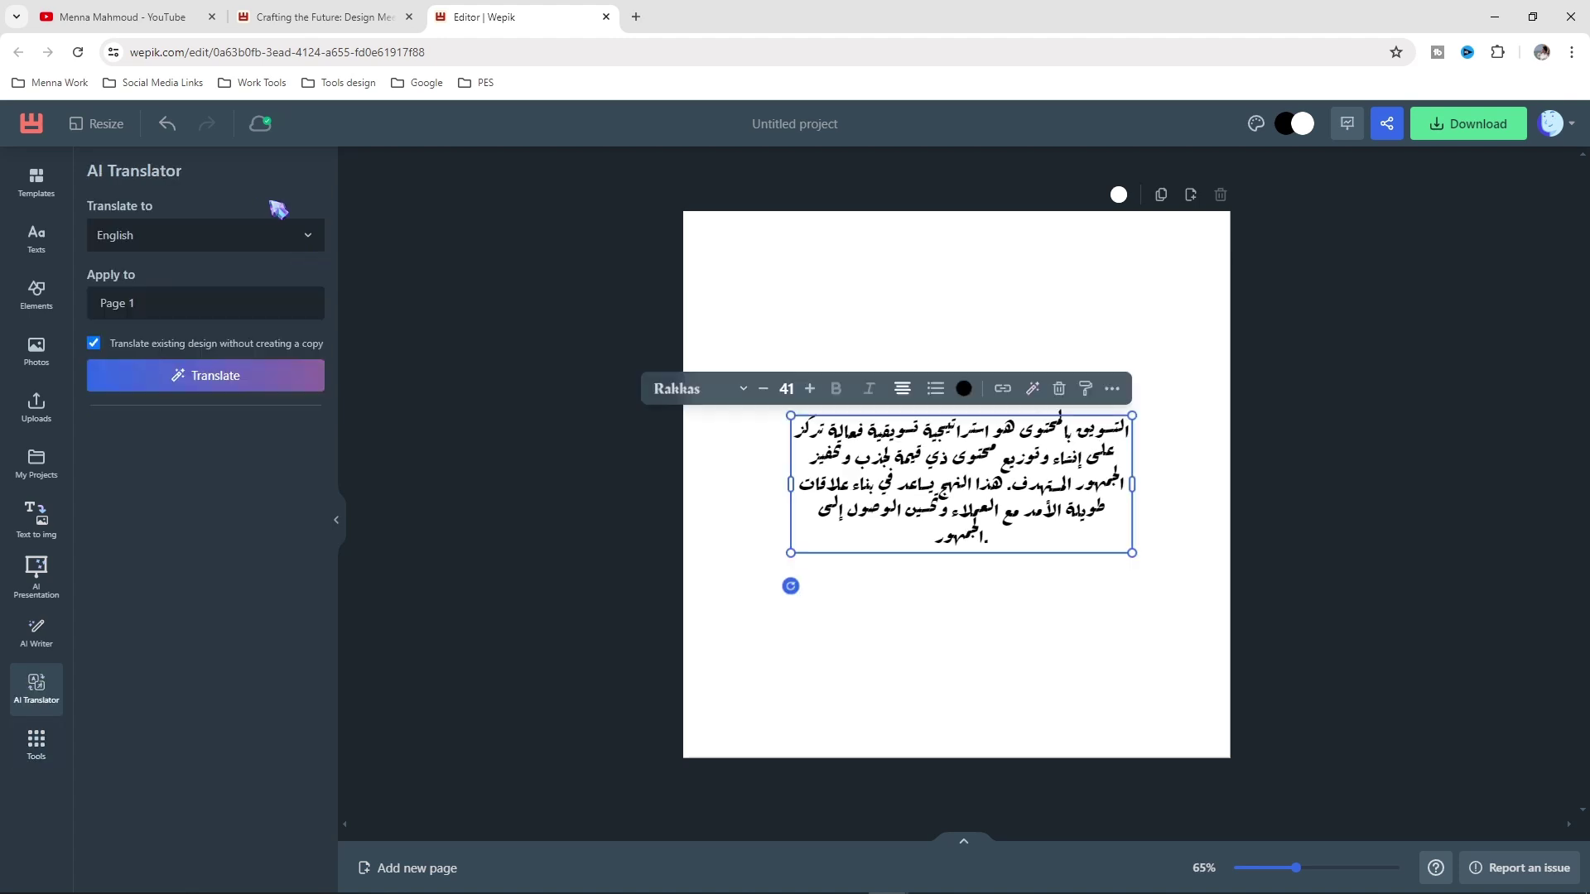
click(142, 248)
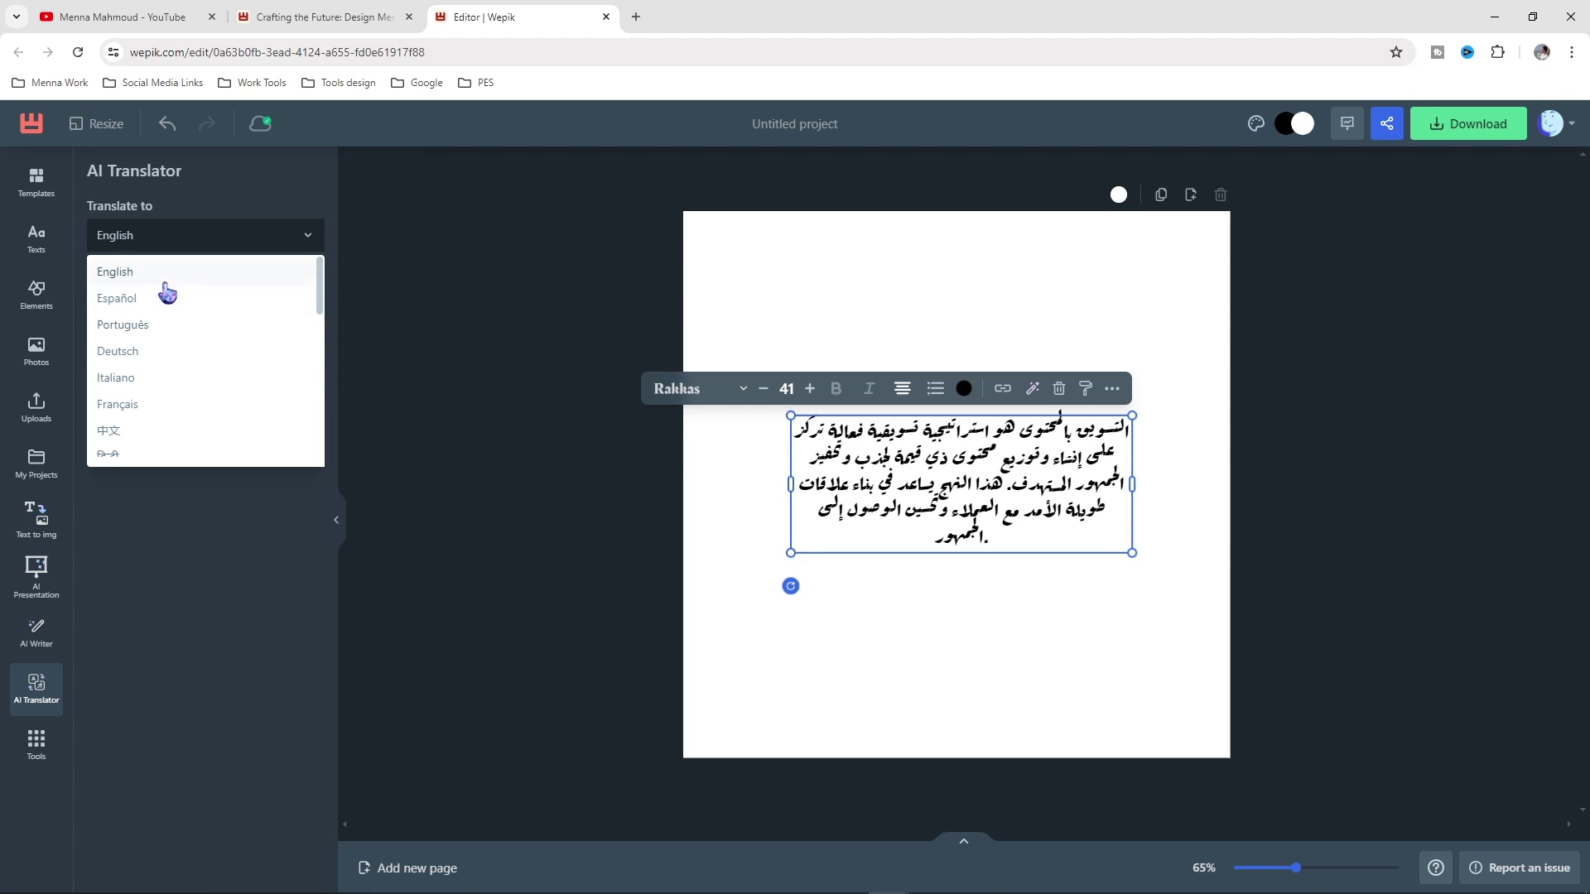
click(190, 273)
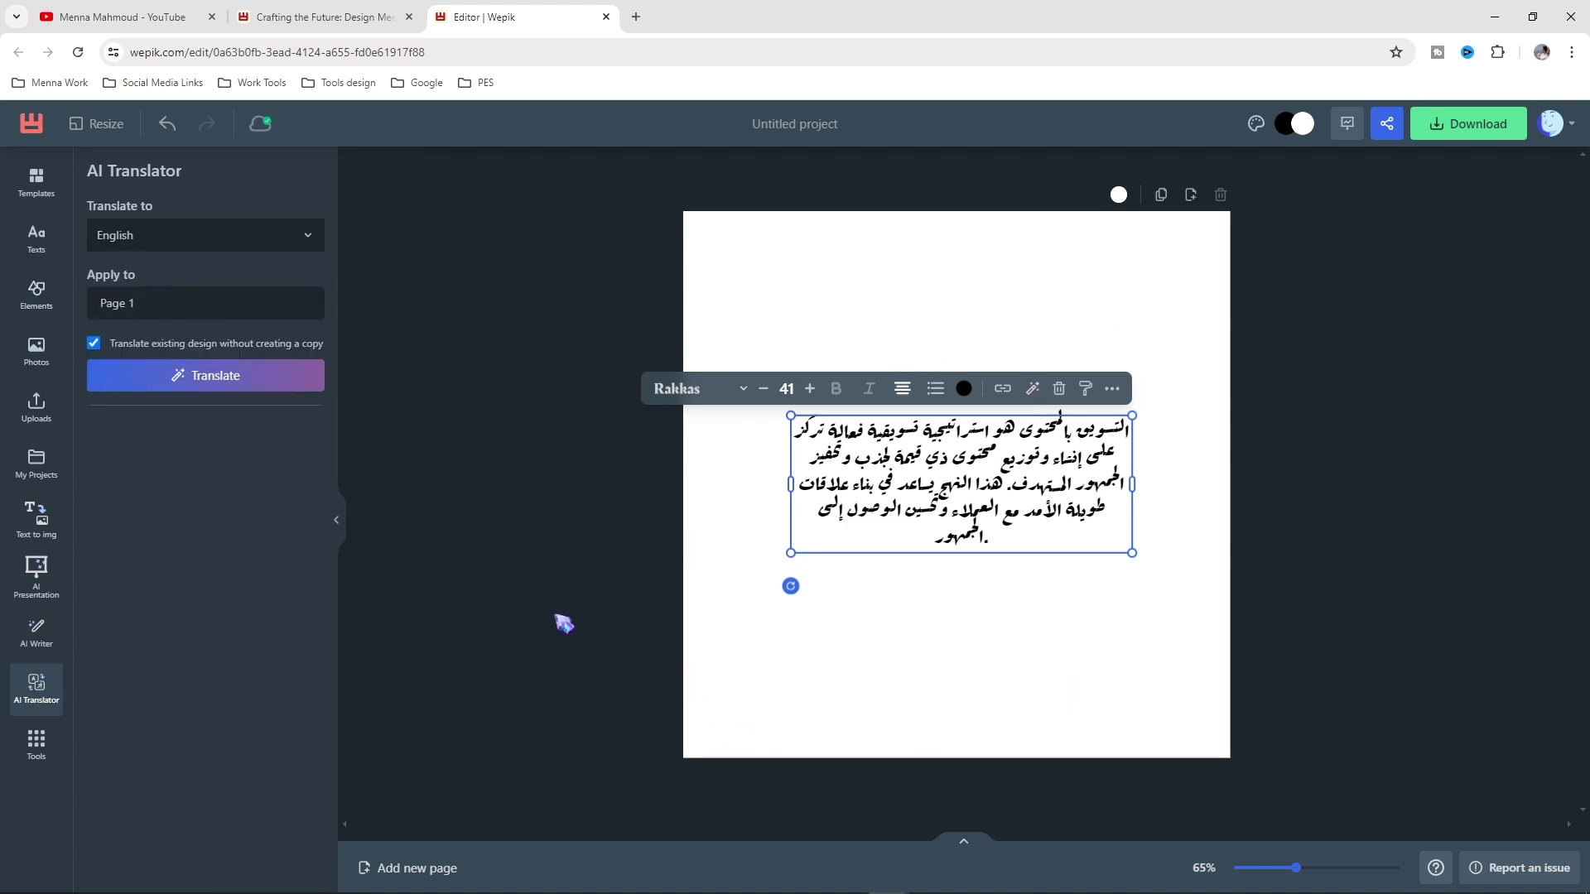
click(891, 677)
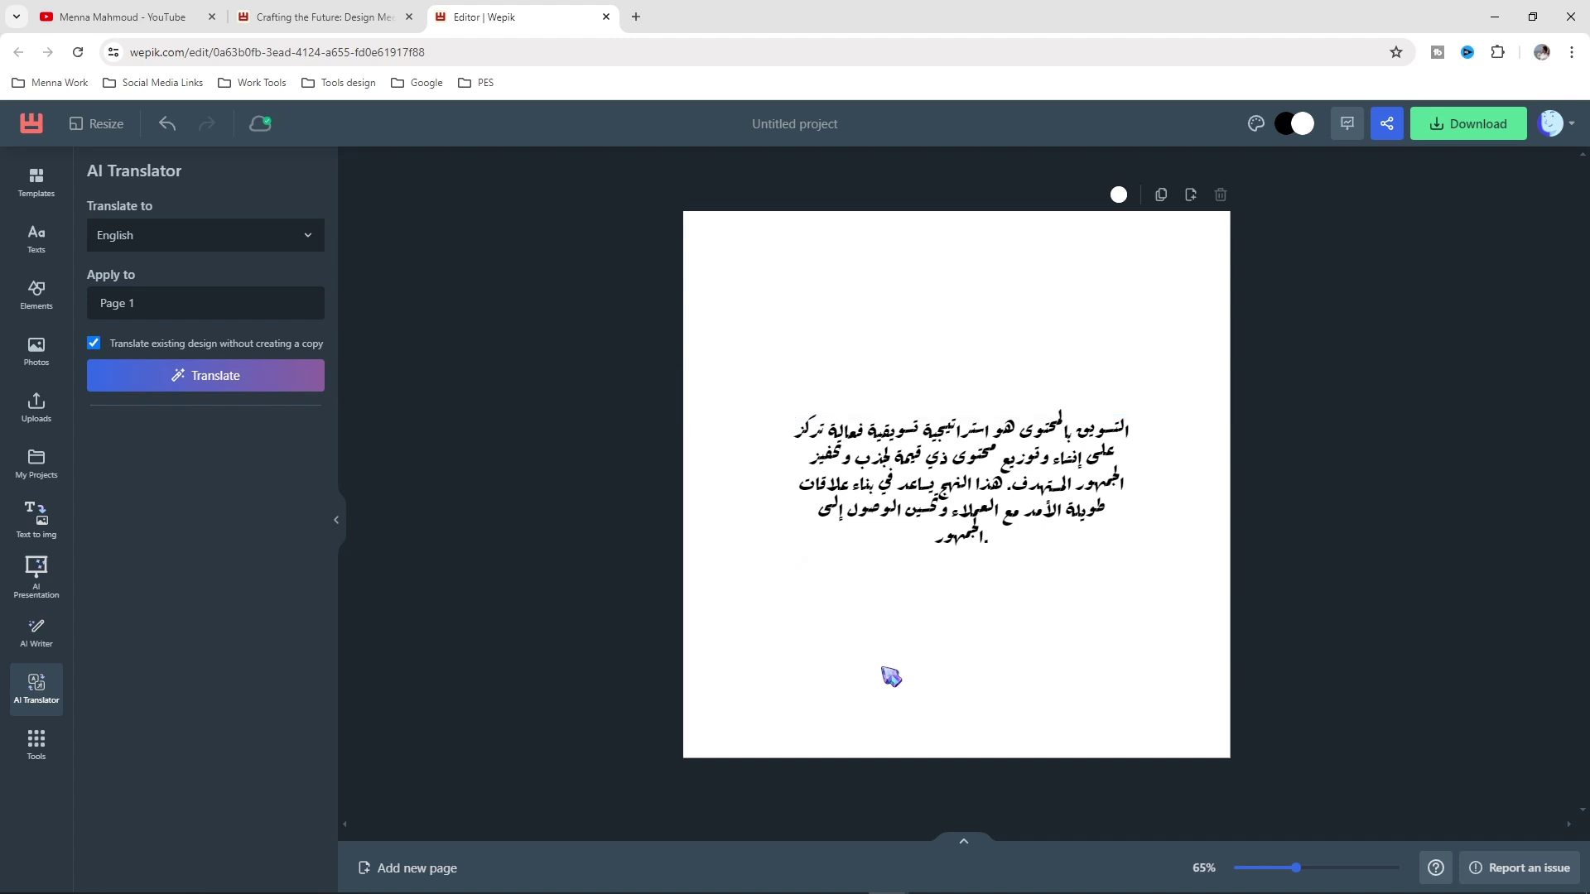
click(231, 383)
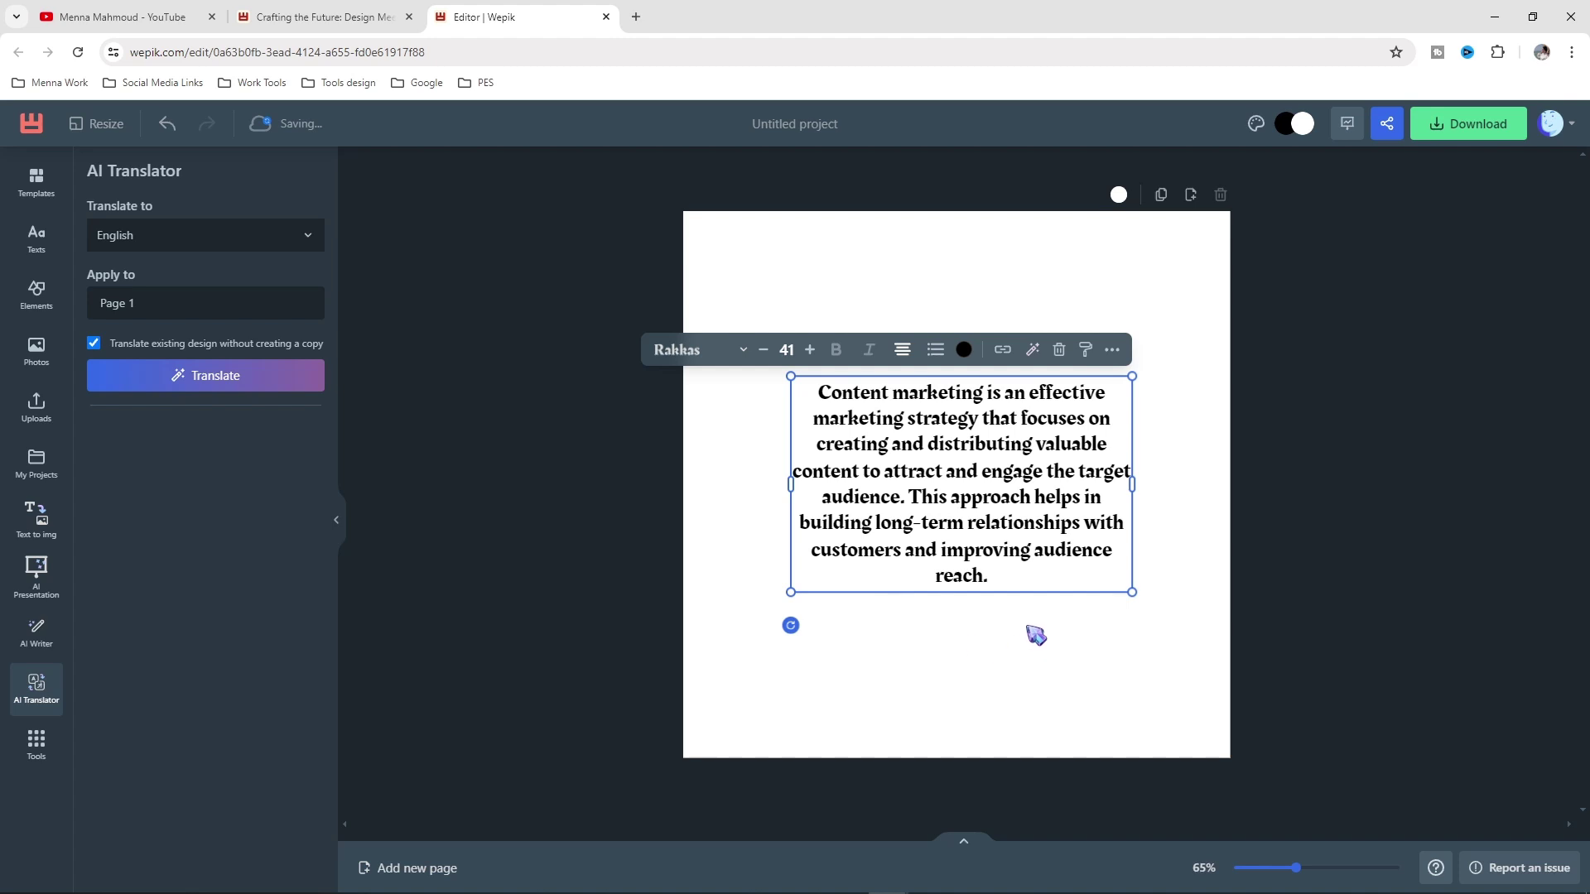
Insert a QR code for the copied YouTube channel URL and shrink it into the lower-right corner of the page
click(36, 743)
click(175, 497)
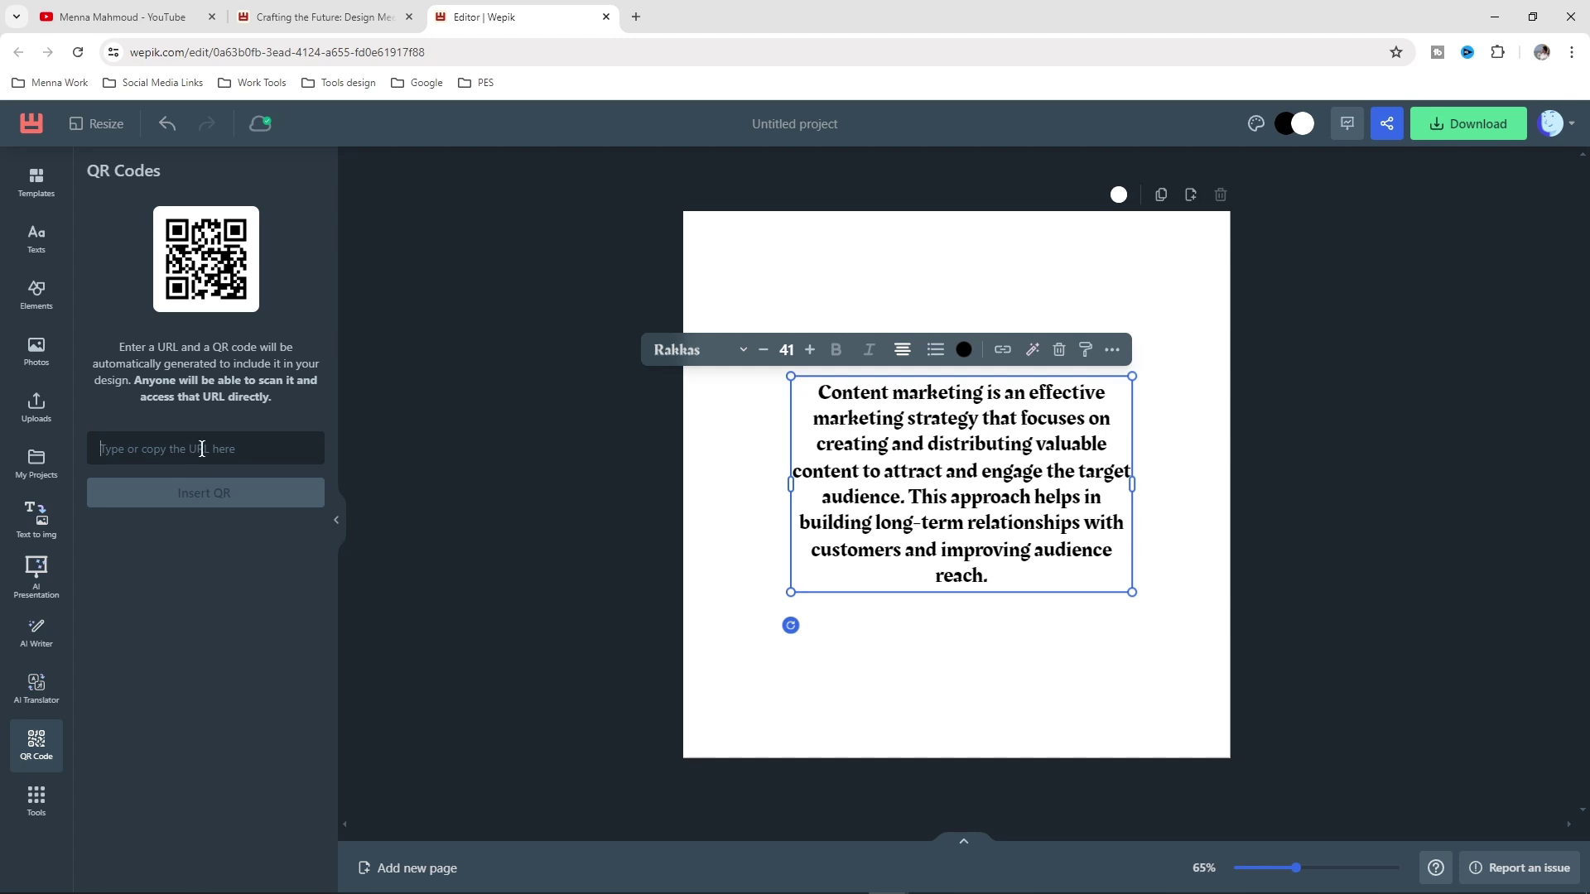
key(ctrl+v)
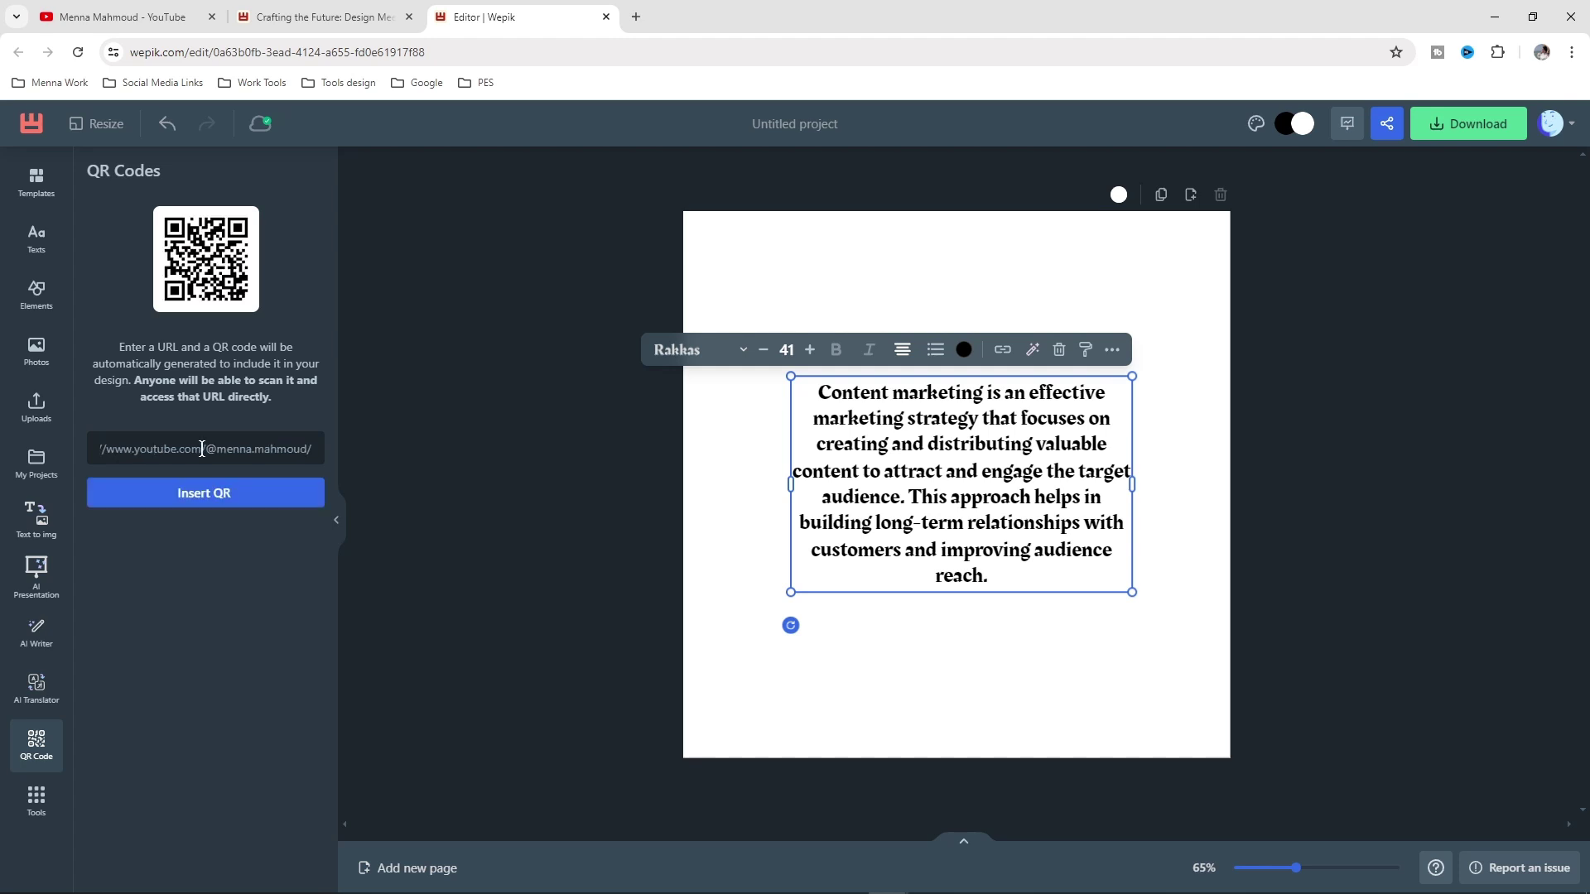
click(250, 491)
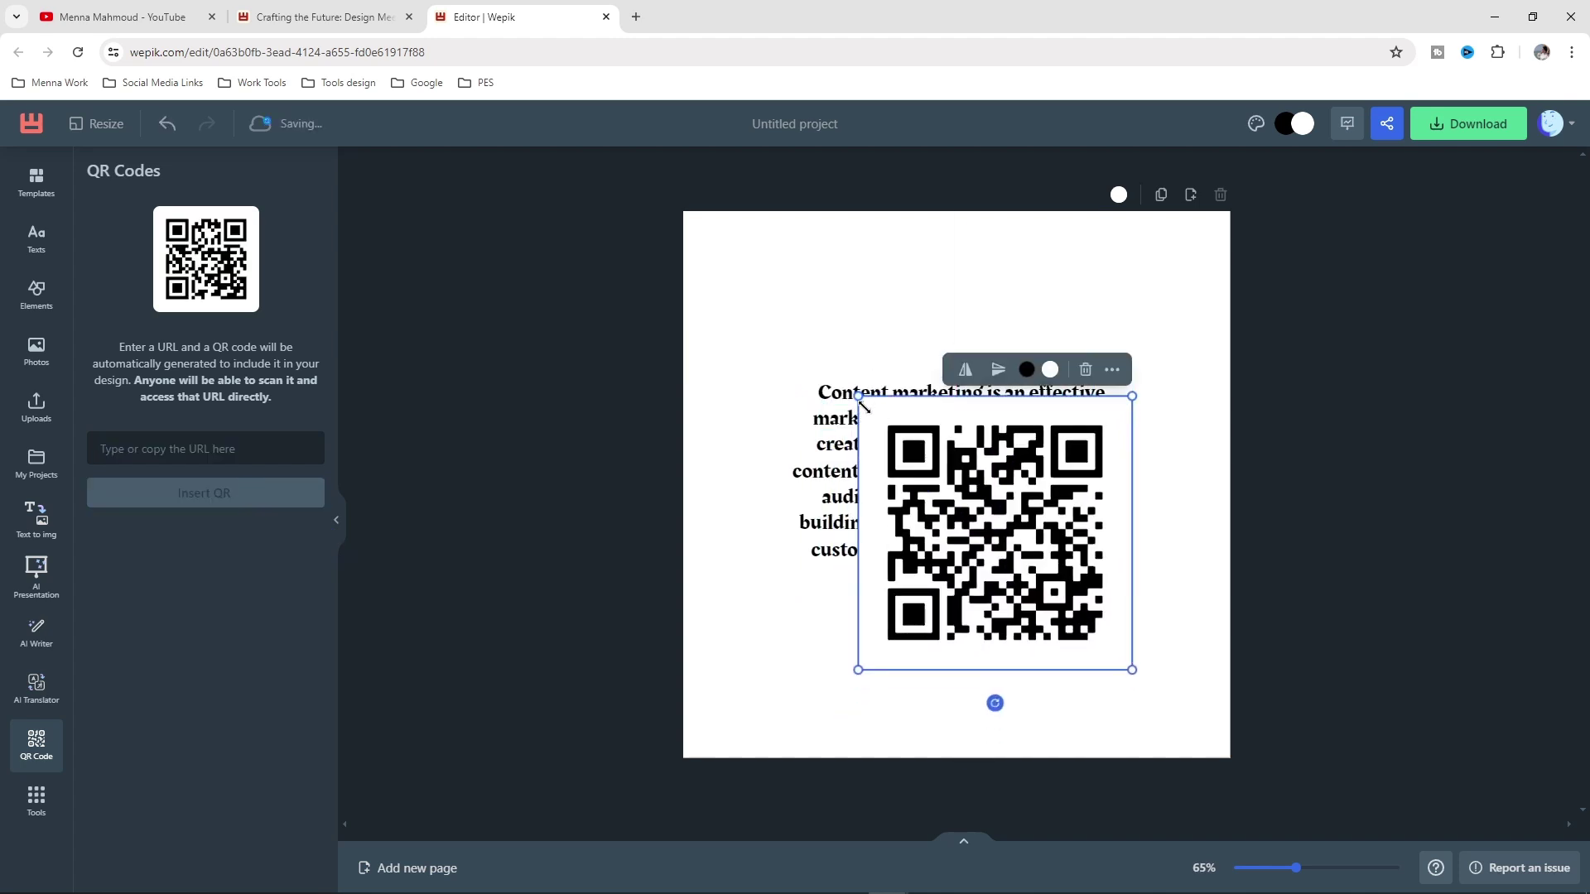
drag(859, 397, 1096, 619)
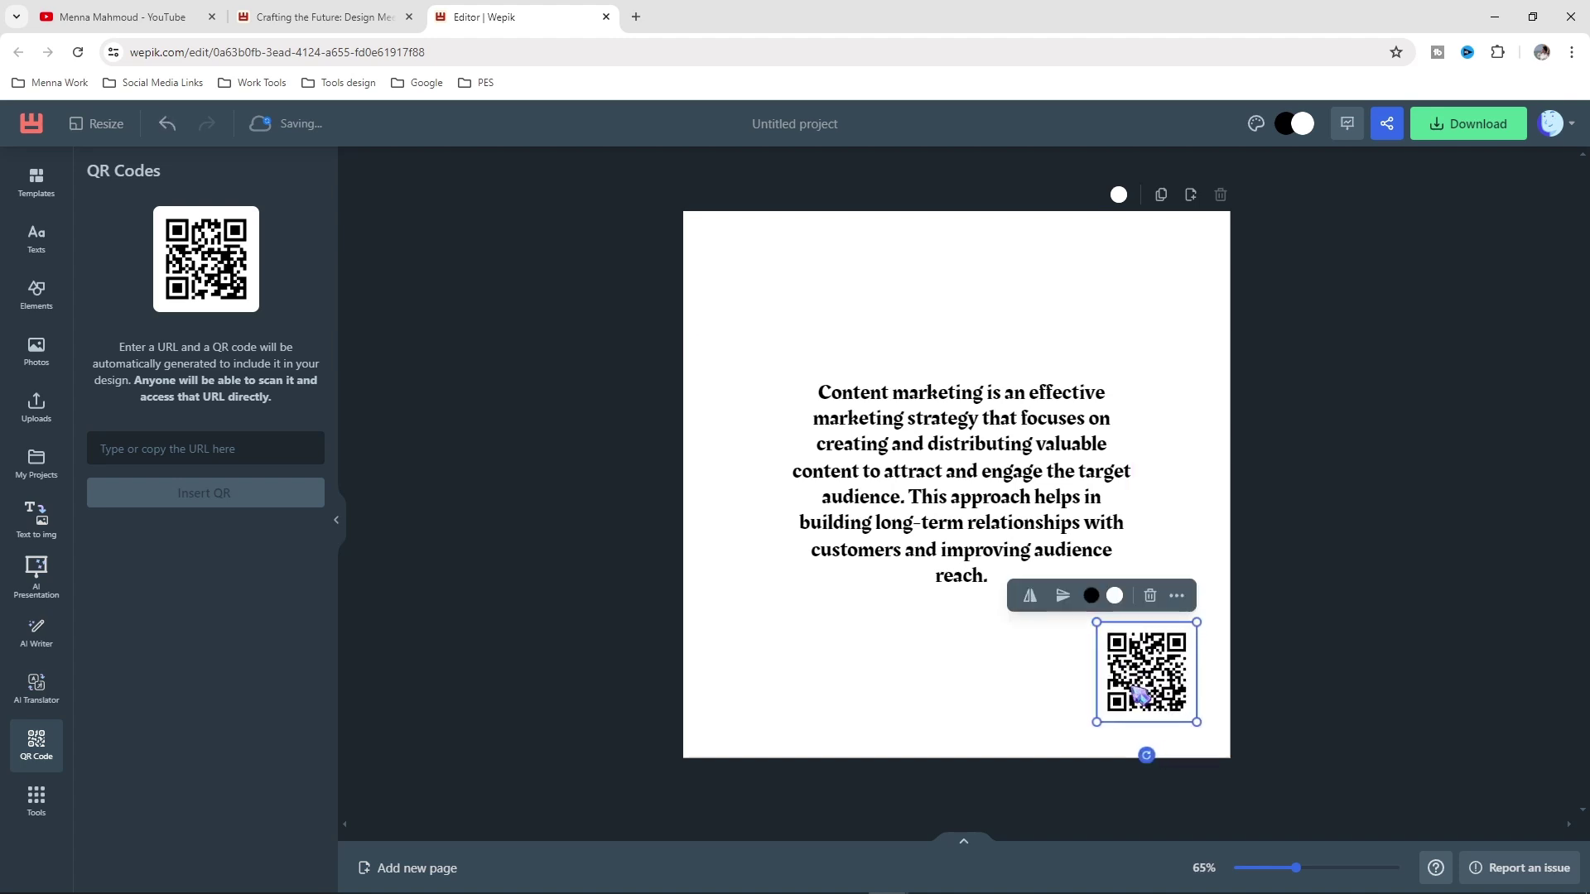
mouse_move(1143, 696)
mouse_down()
mouse_move(1147, 669)
mouse_move(1149, 687)
mouse_up()
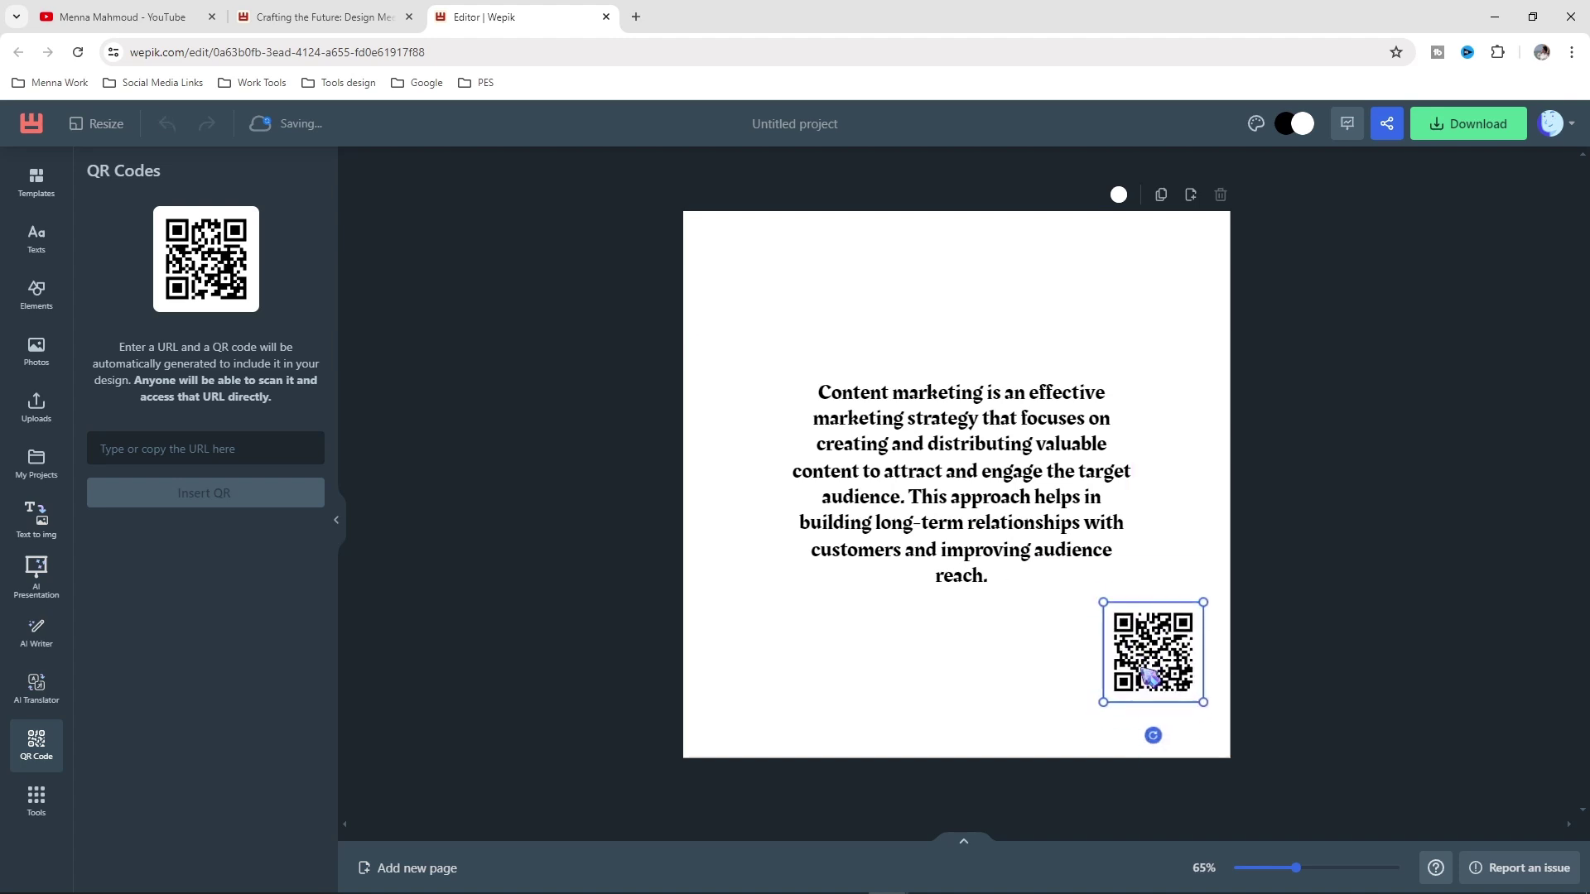
Create a new brand kit named "work"
click(34, 800)
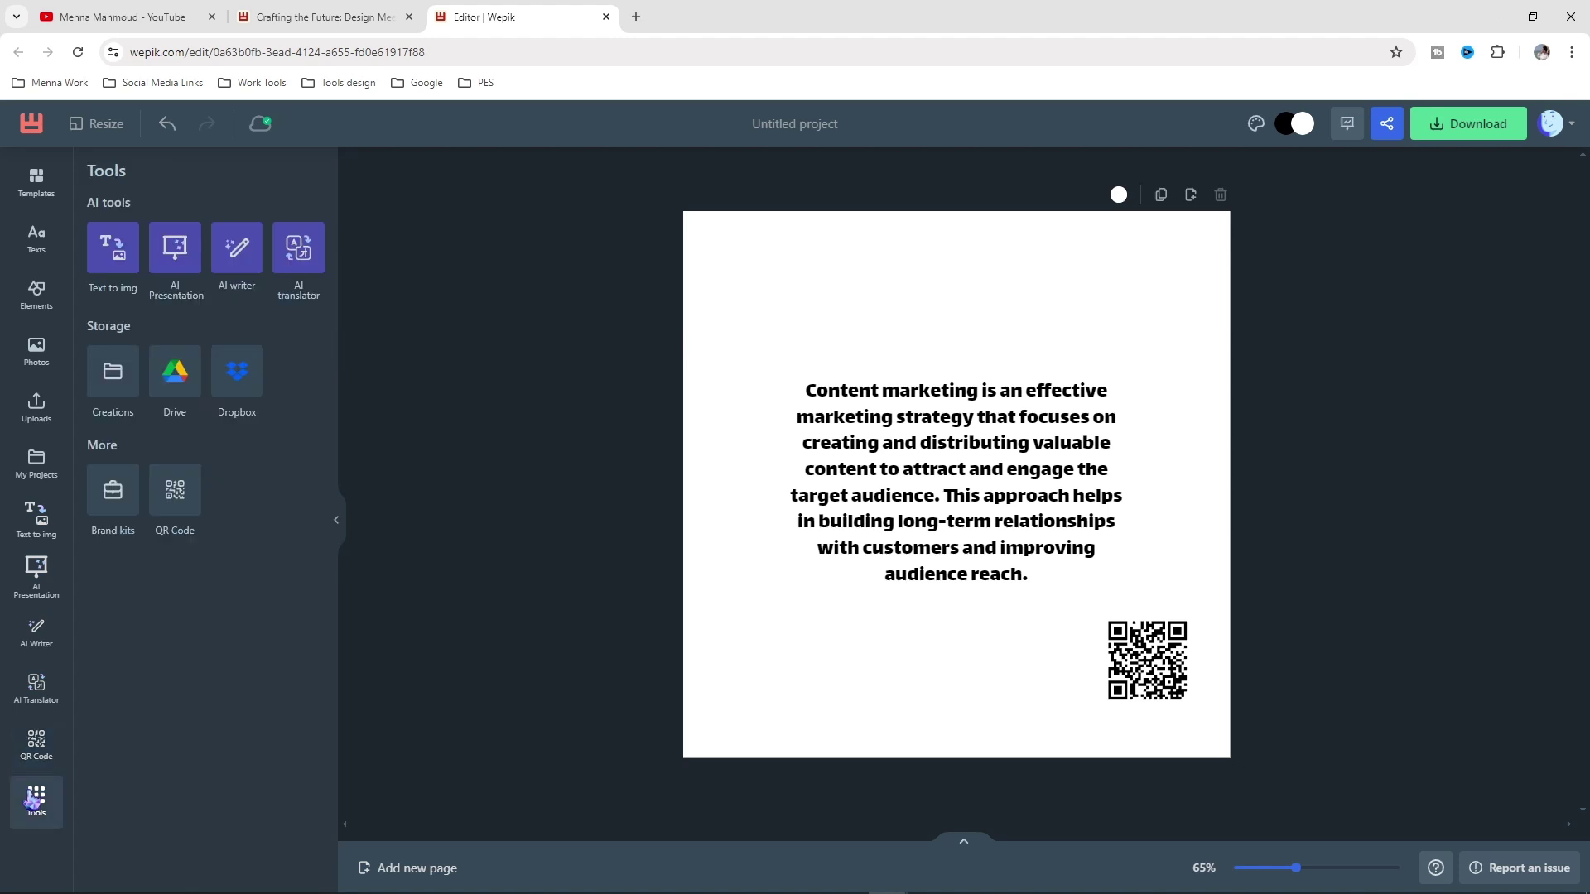
click(113, 501)
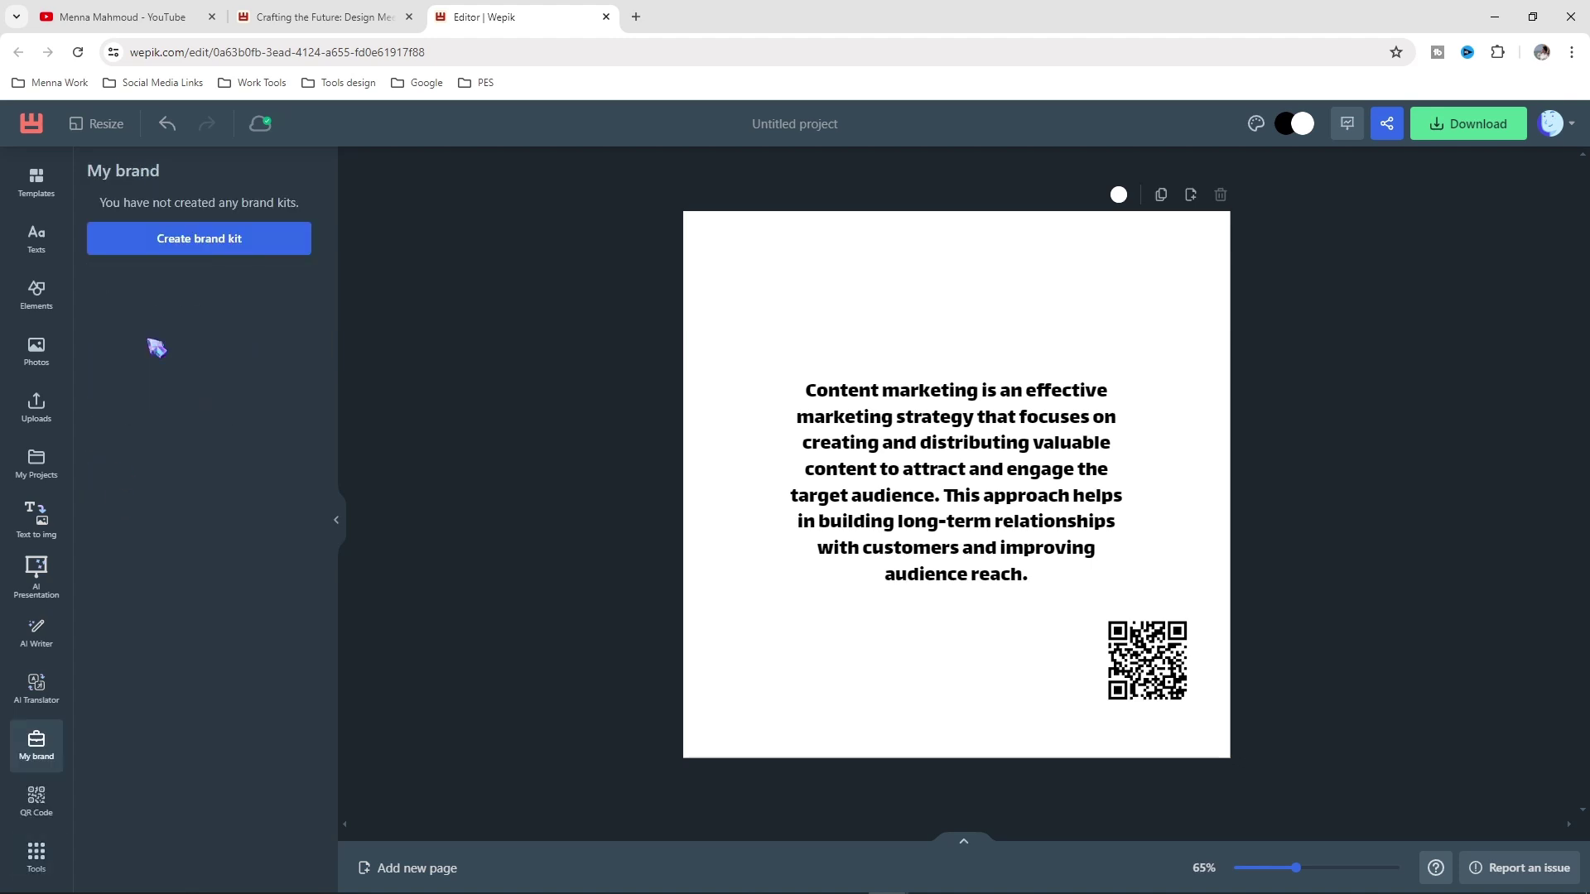
click(199, 240)
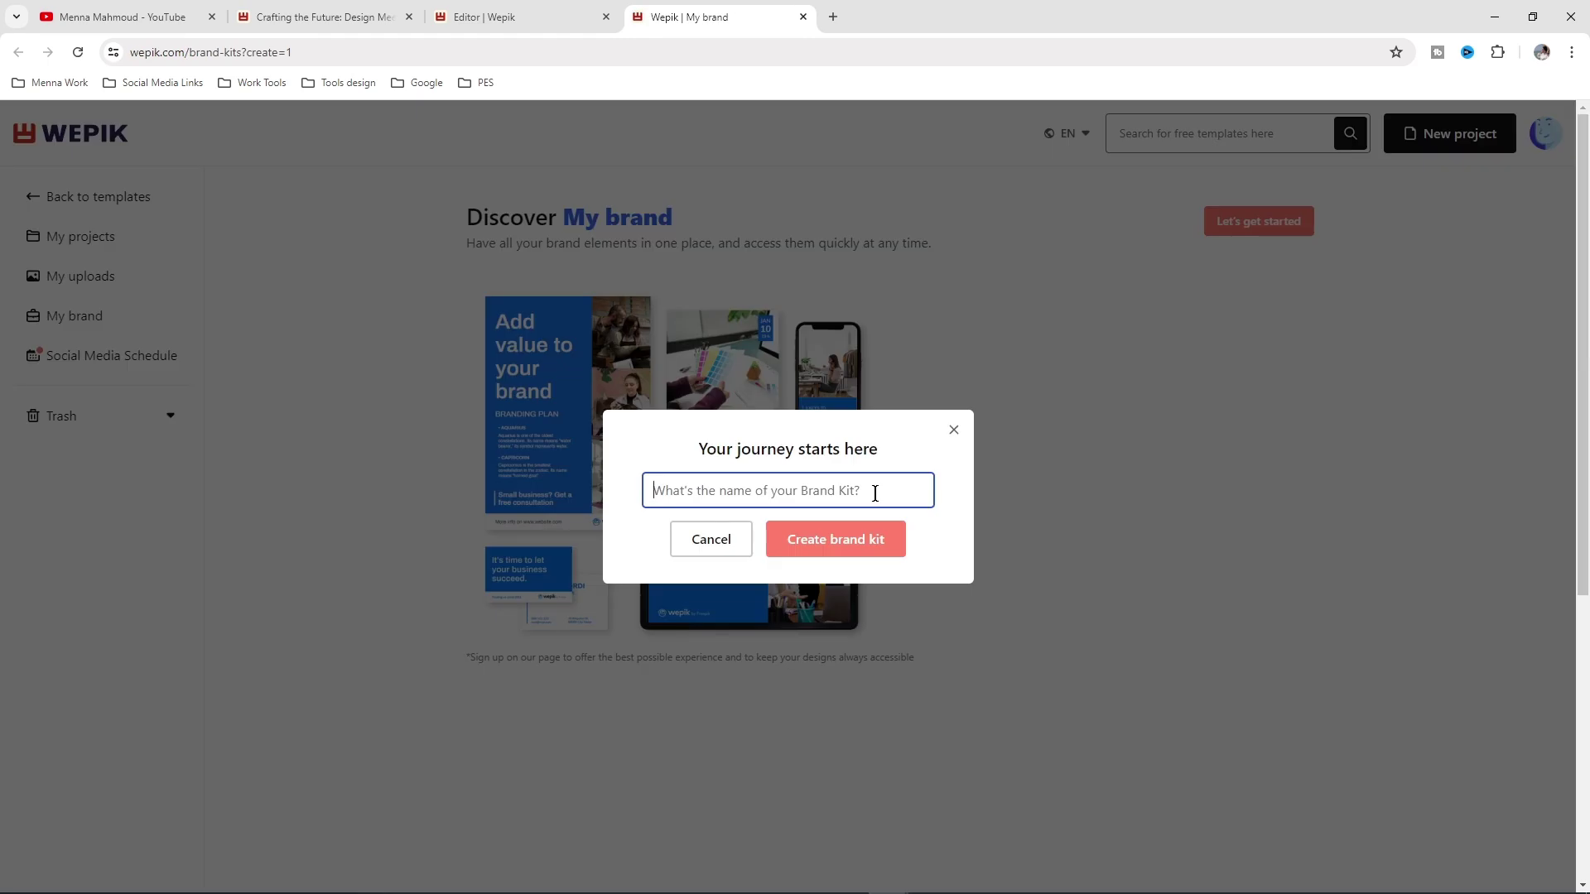
text(work)
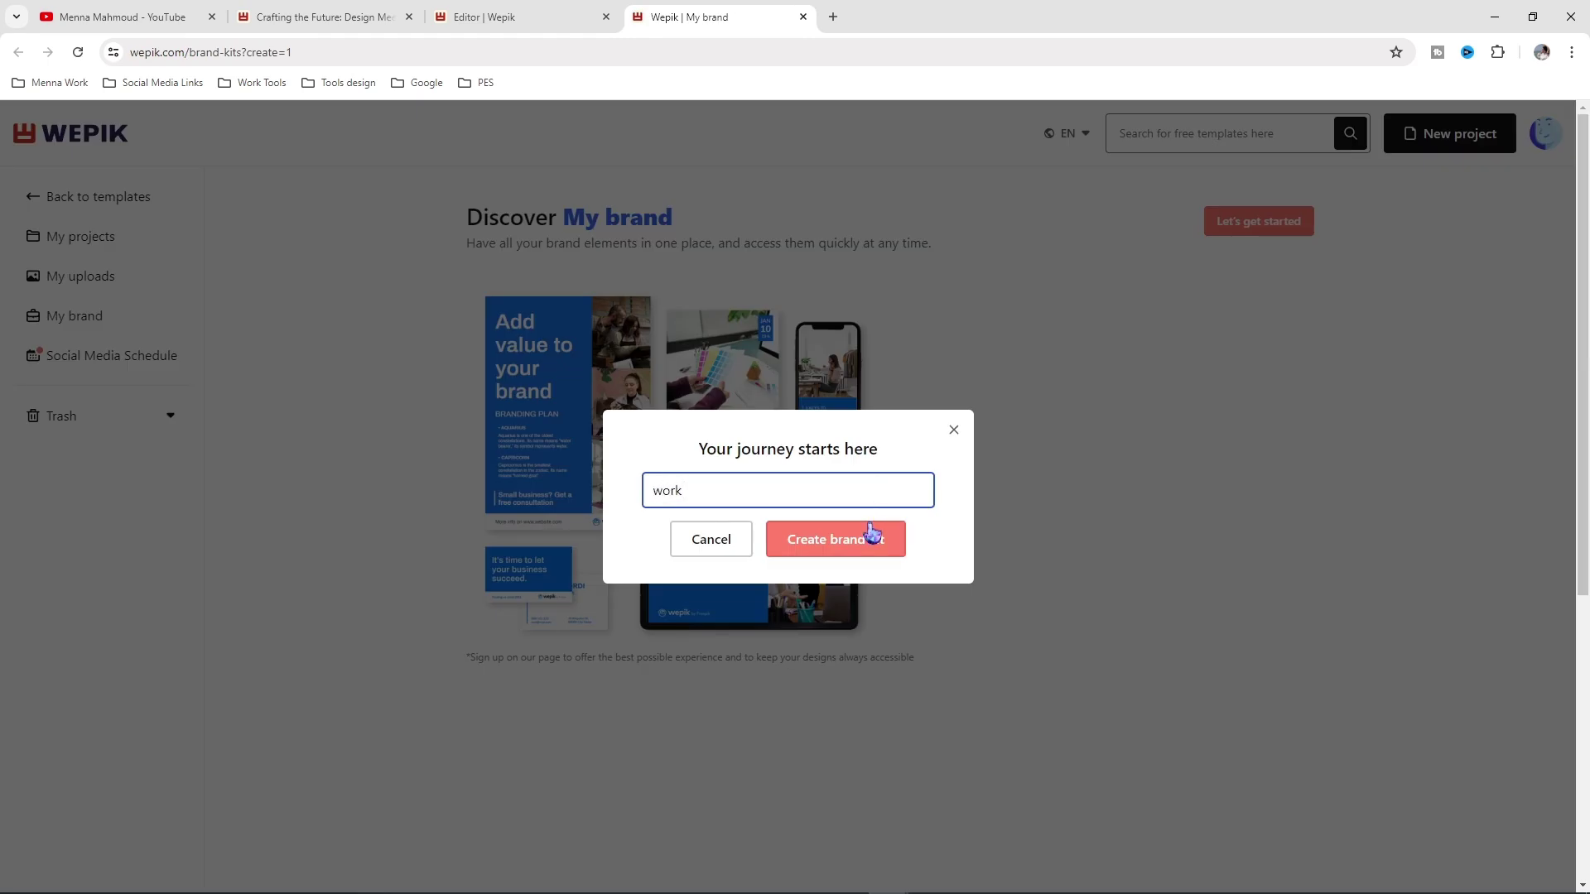
click(841, 553)
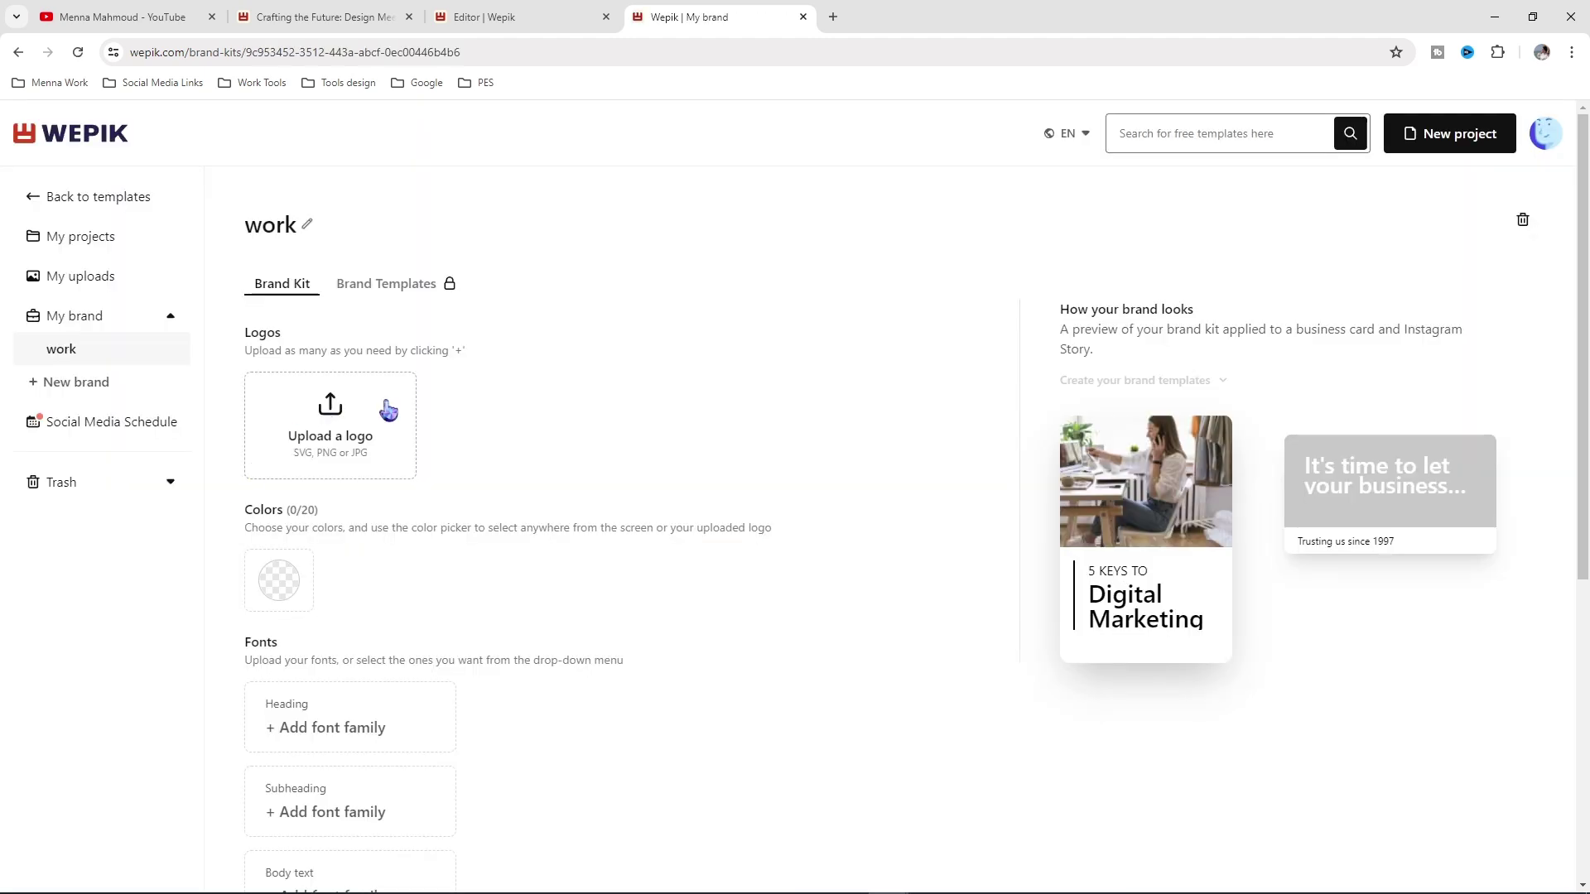
Examine the logo upload, color and font options of the work brand kit
click(360, 439)
click(984, 86)
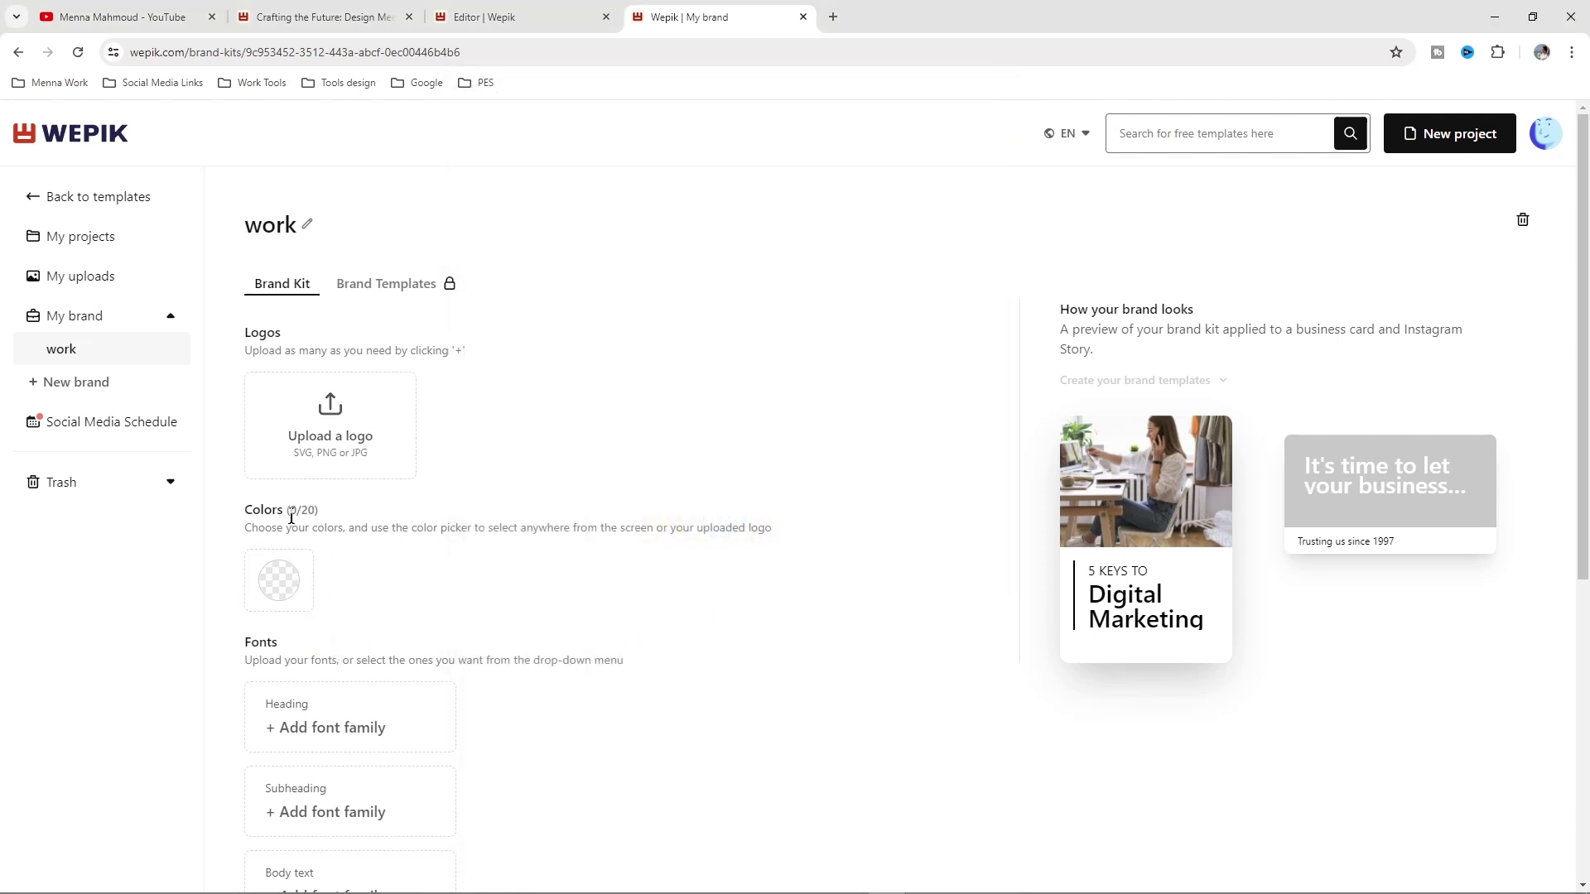
drag(292, 513, 319, 514)
scroll(480, 568, down, 2)
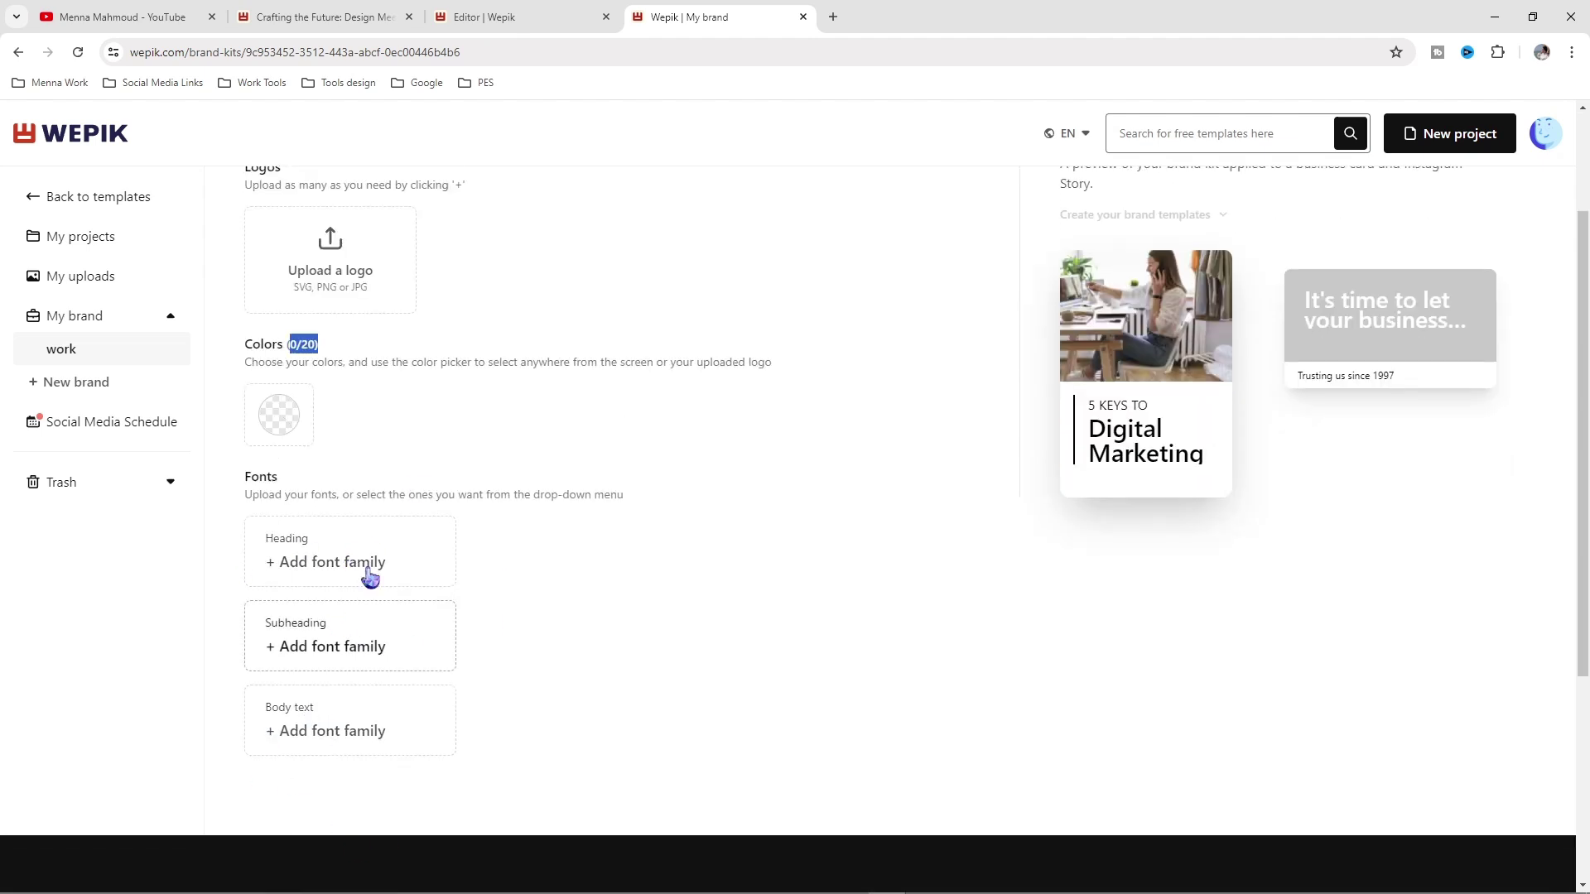
scroll(464, 754, up, 2)
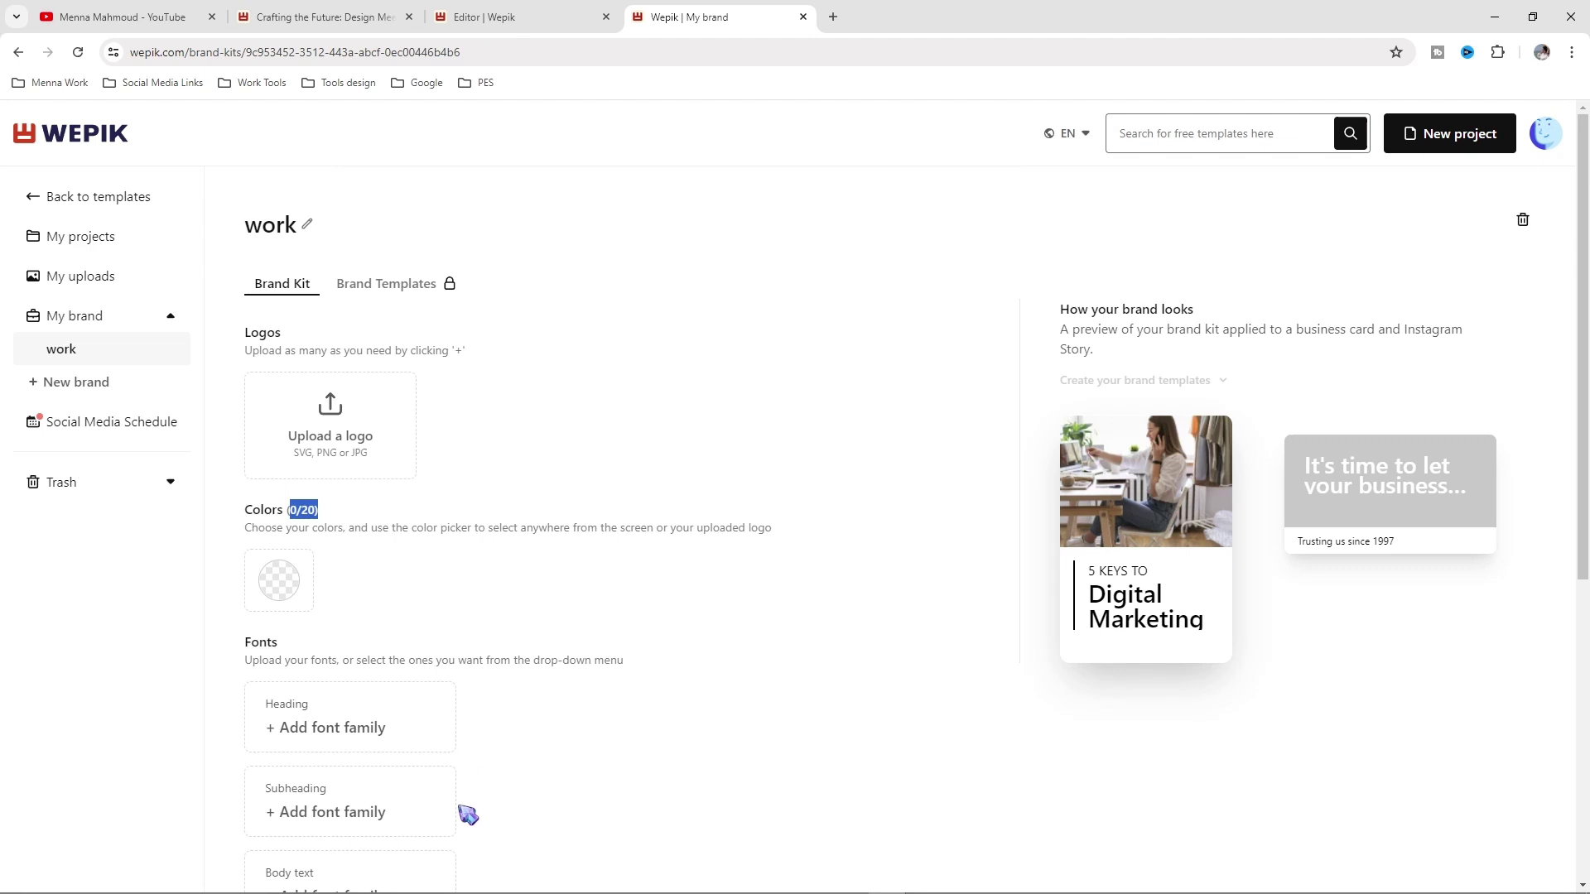
Back in the untitled project, apply the blue "Super Sale" page from the Instagram Sale Post templates
click(505, 17)
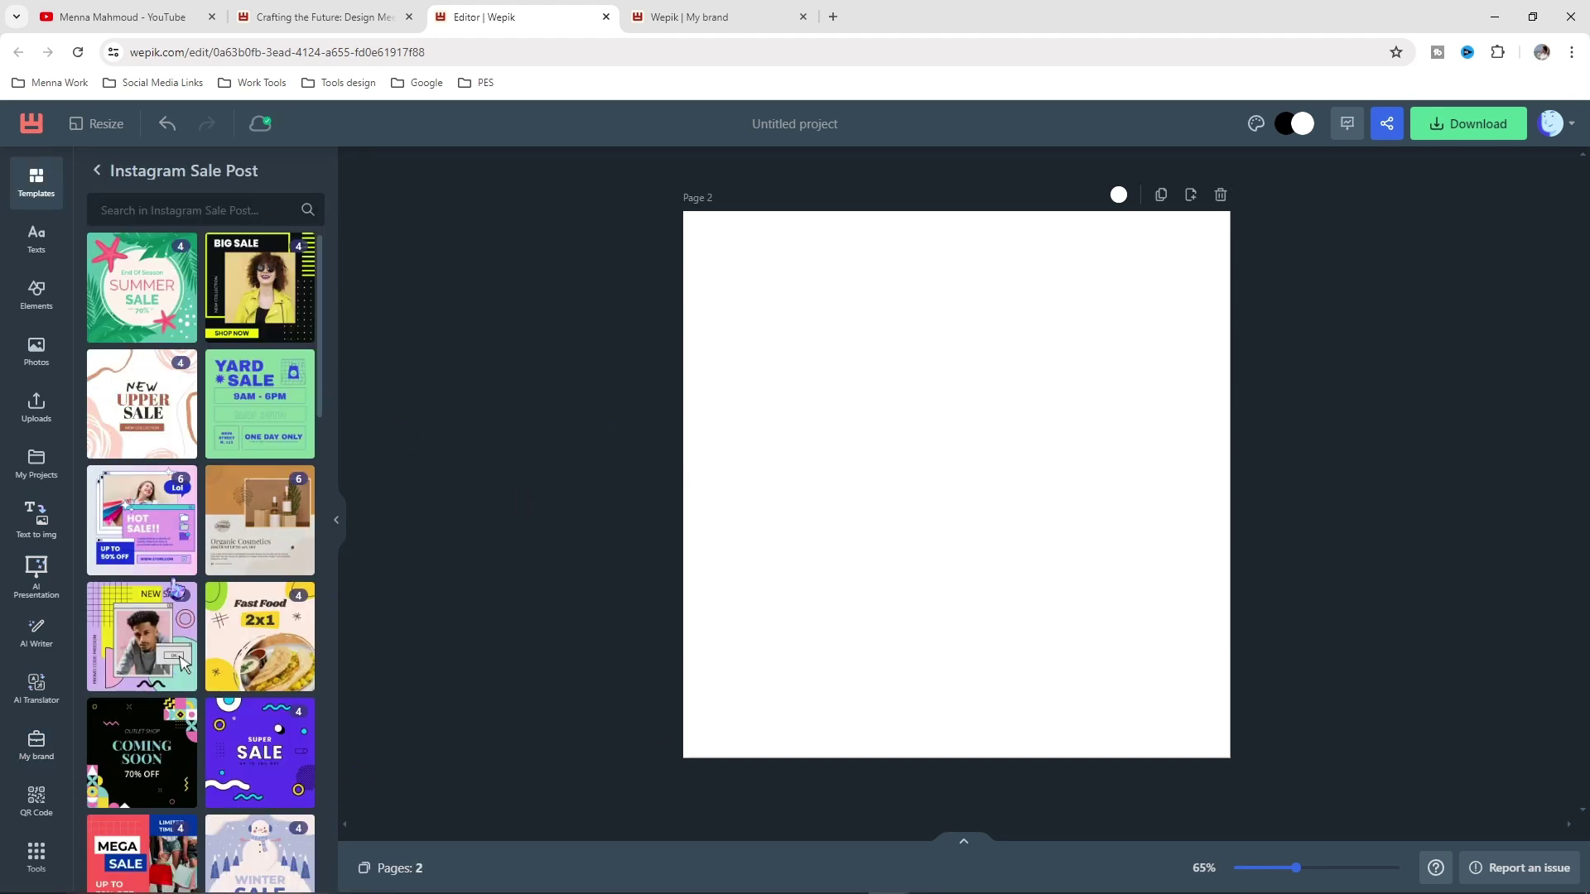
scroll(194, 712, down, 6)
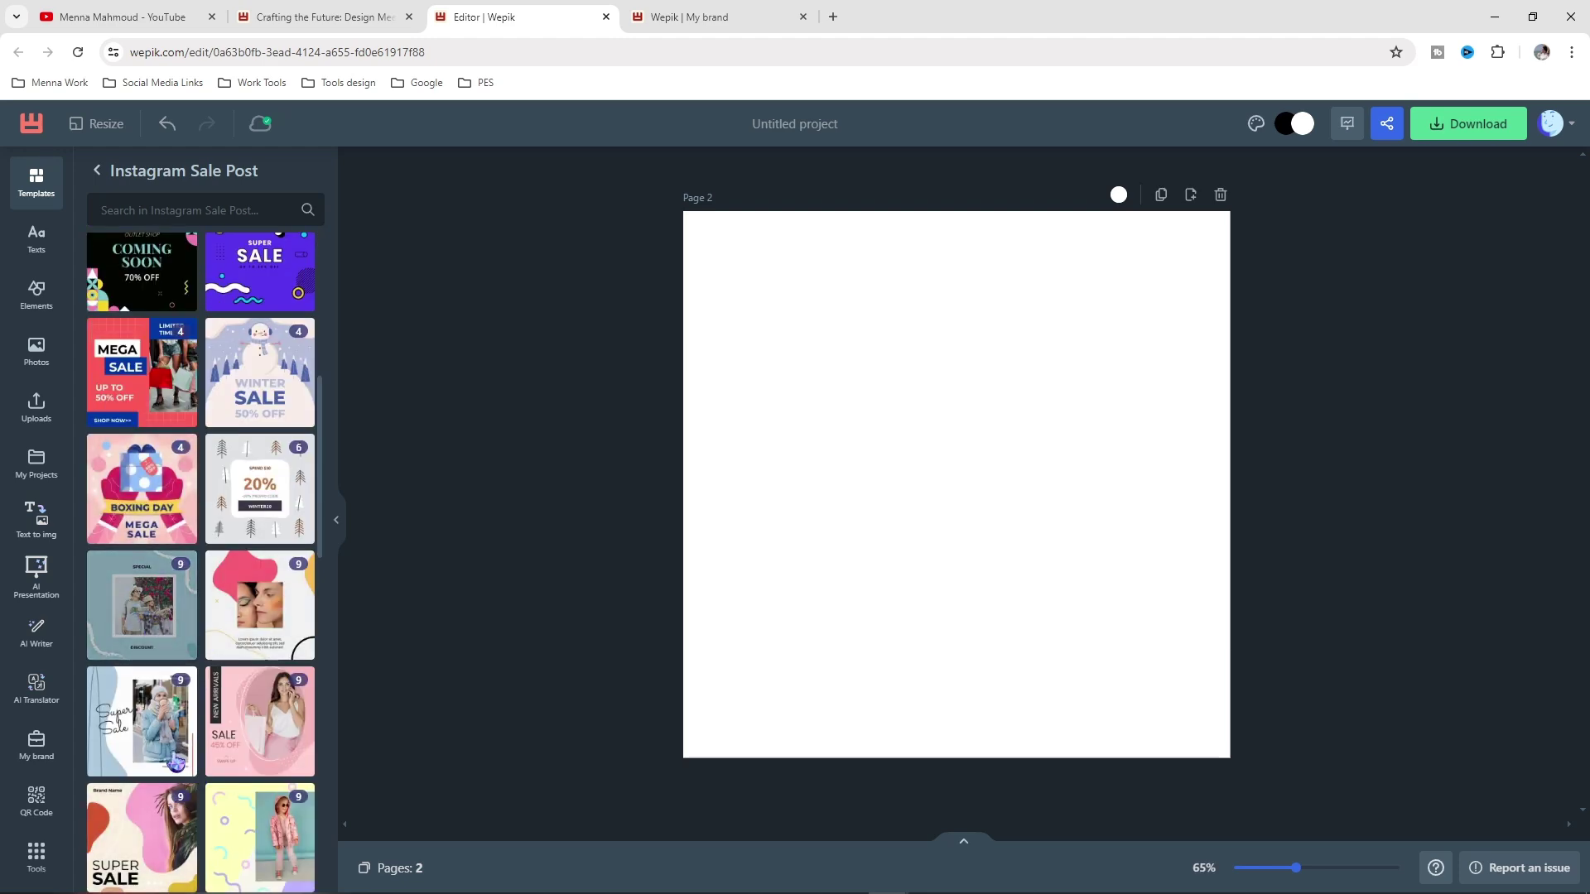
click(151, 746)
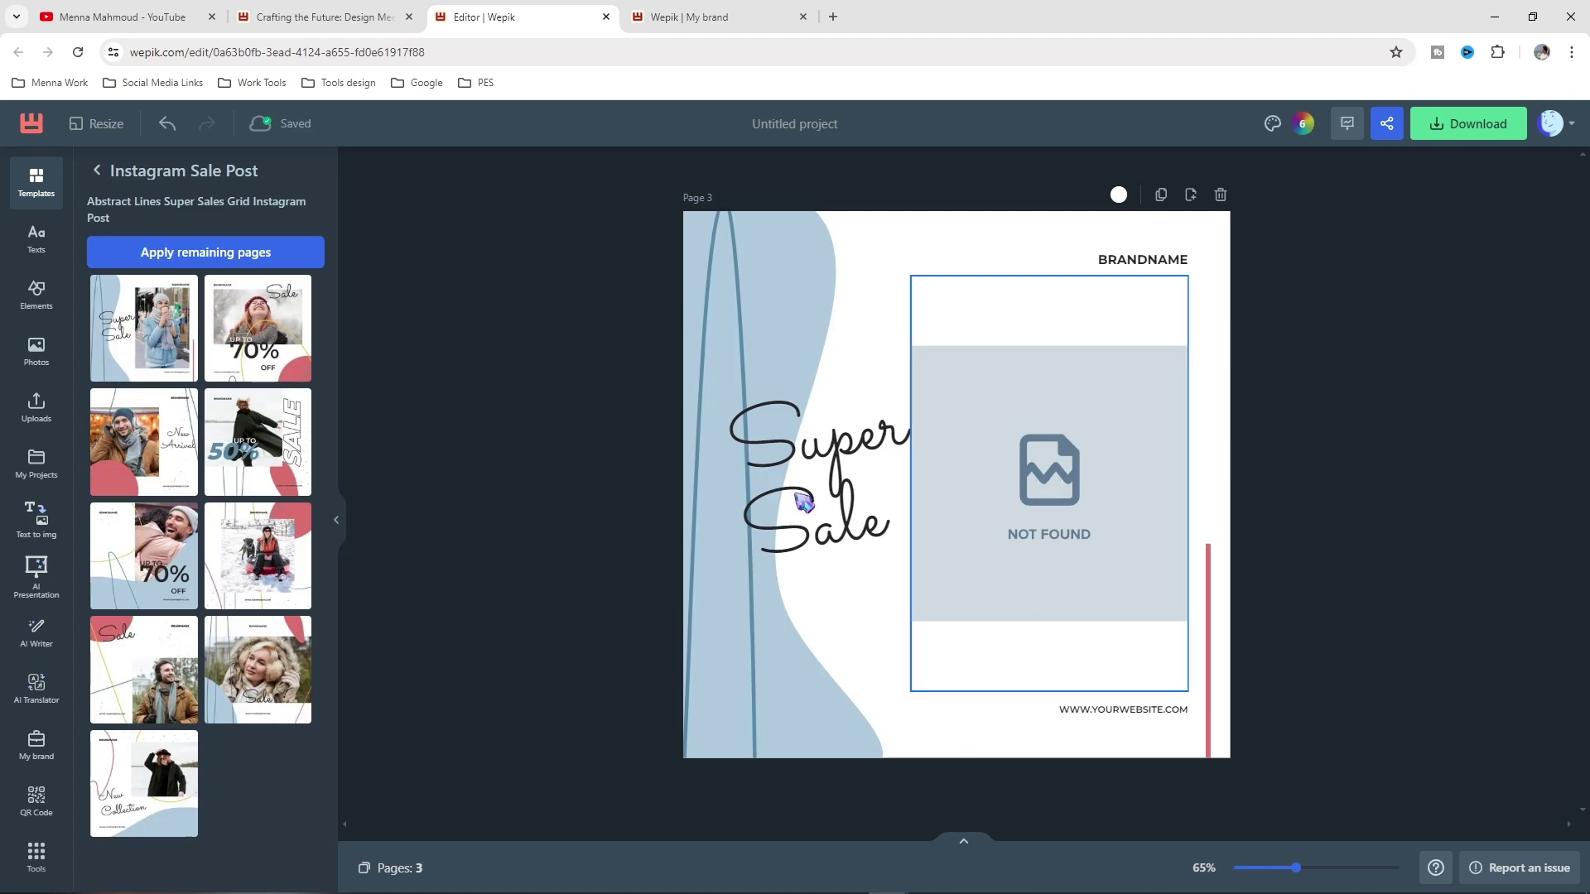
Search the photos for "bags" and place the orange handbag picture in the empty image frame on page 3
click(36, 352)
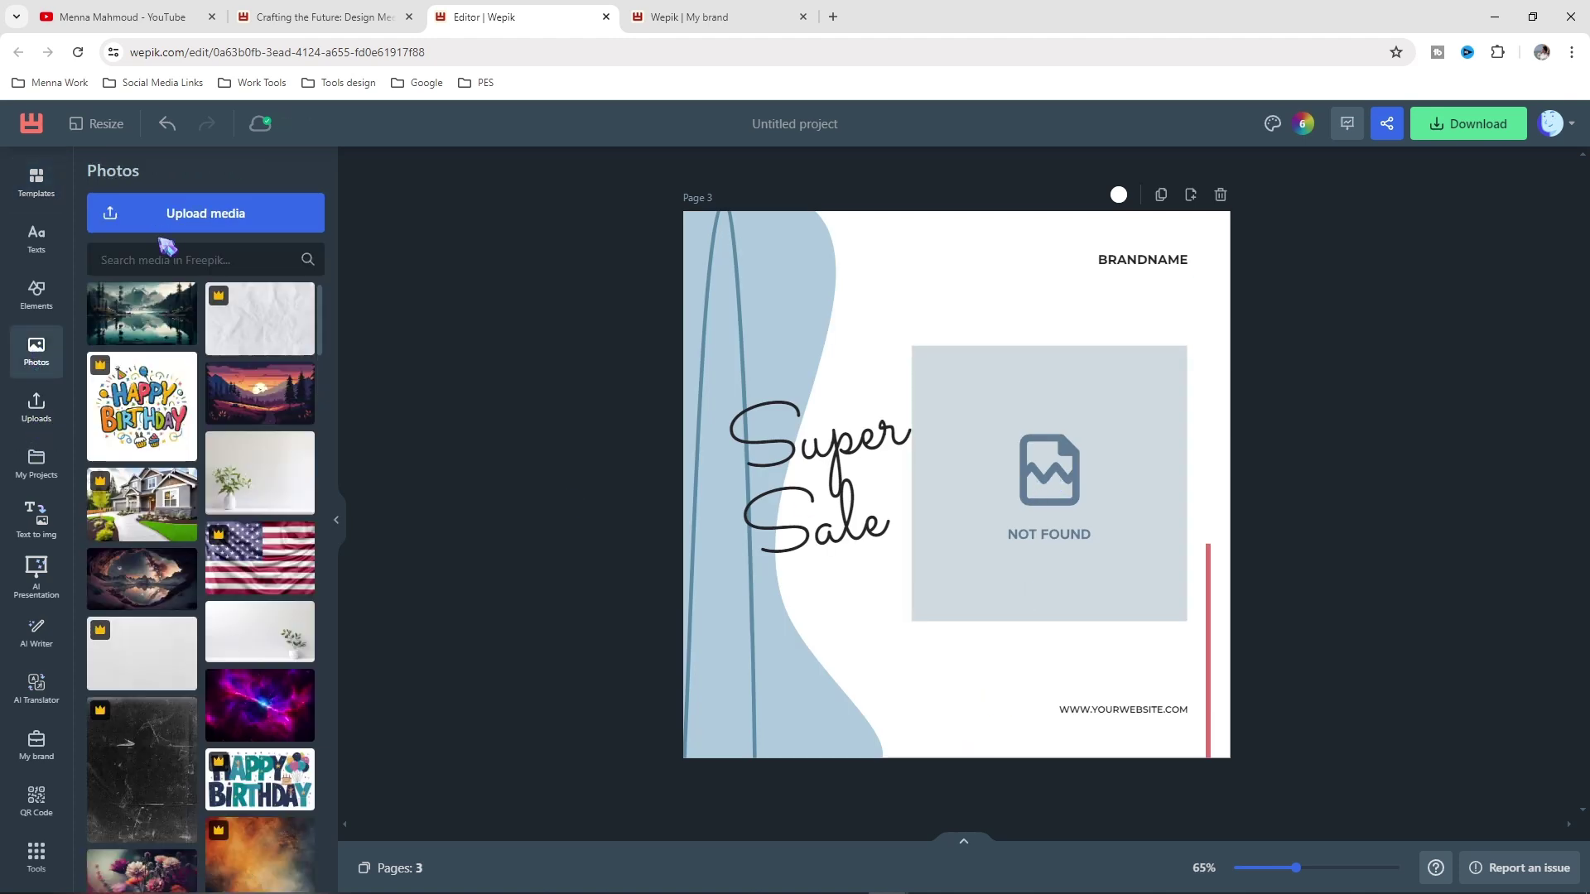
click(178, 260)
text(bags)
key(Return)
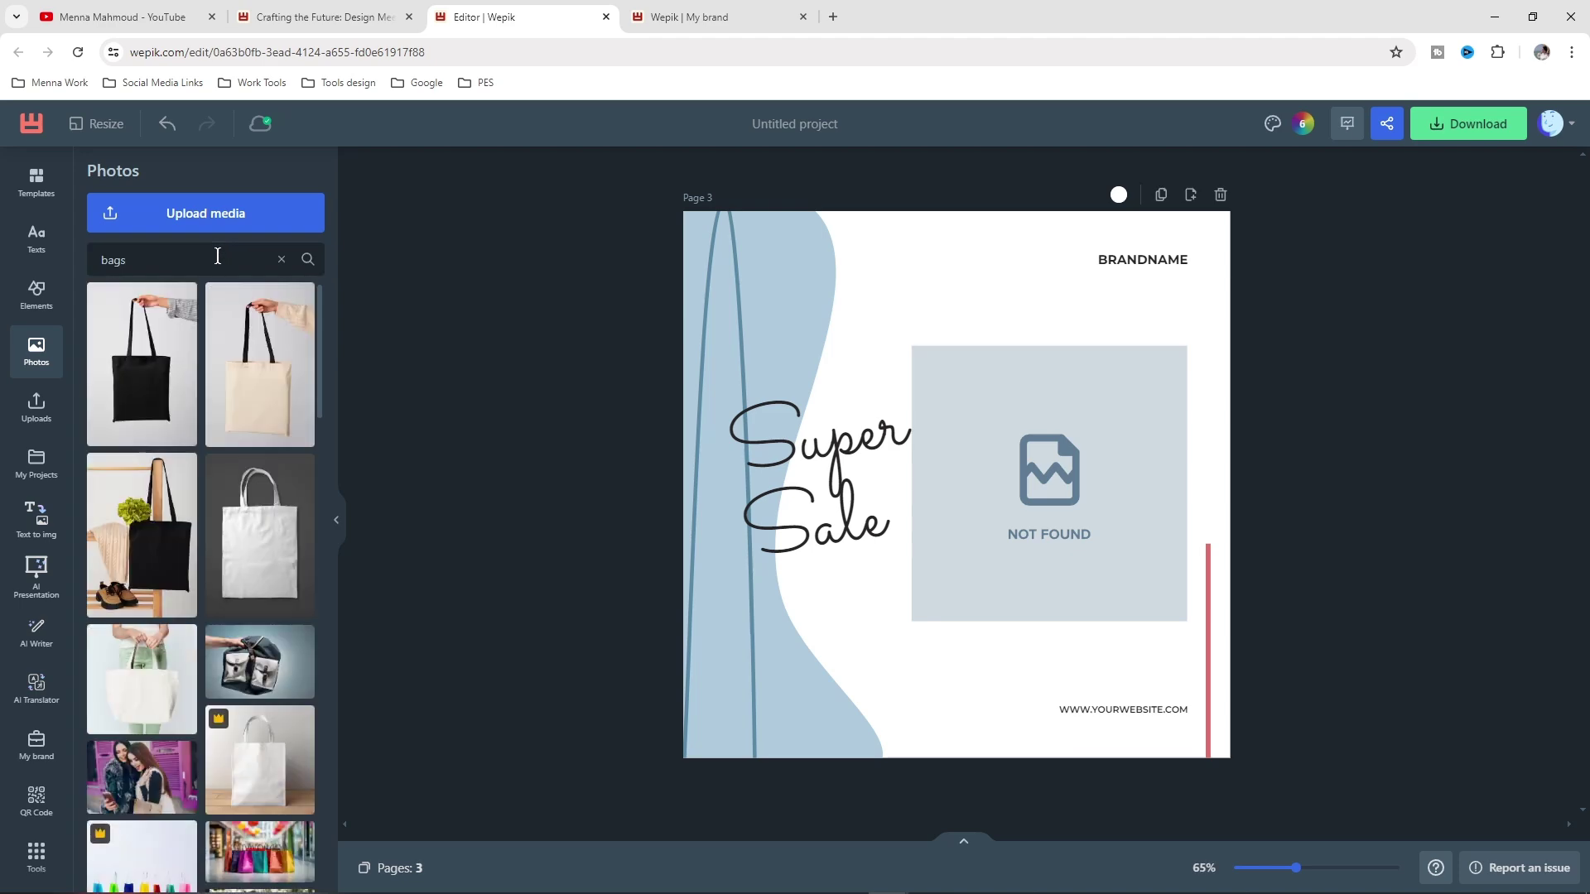
scroll(239, 777, down, 6)
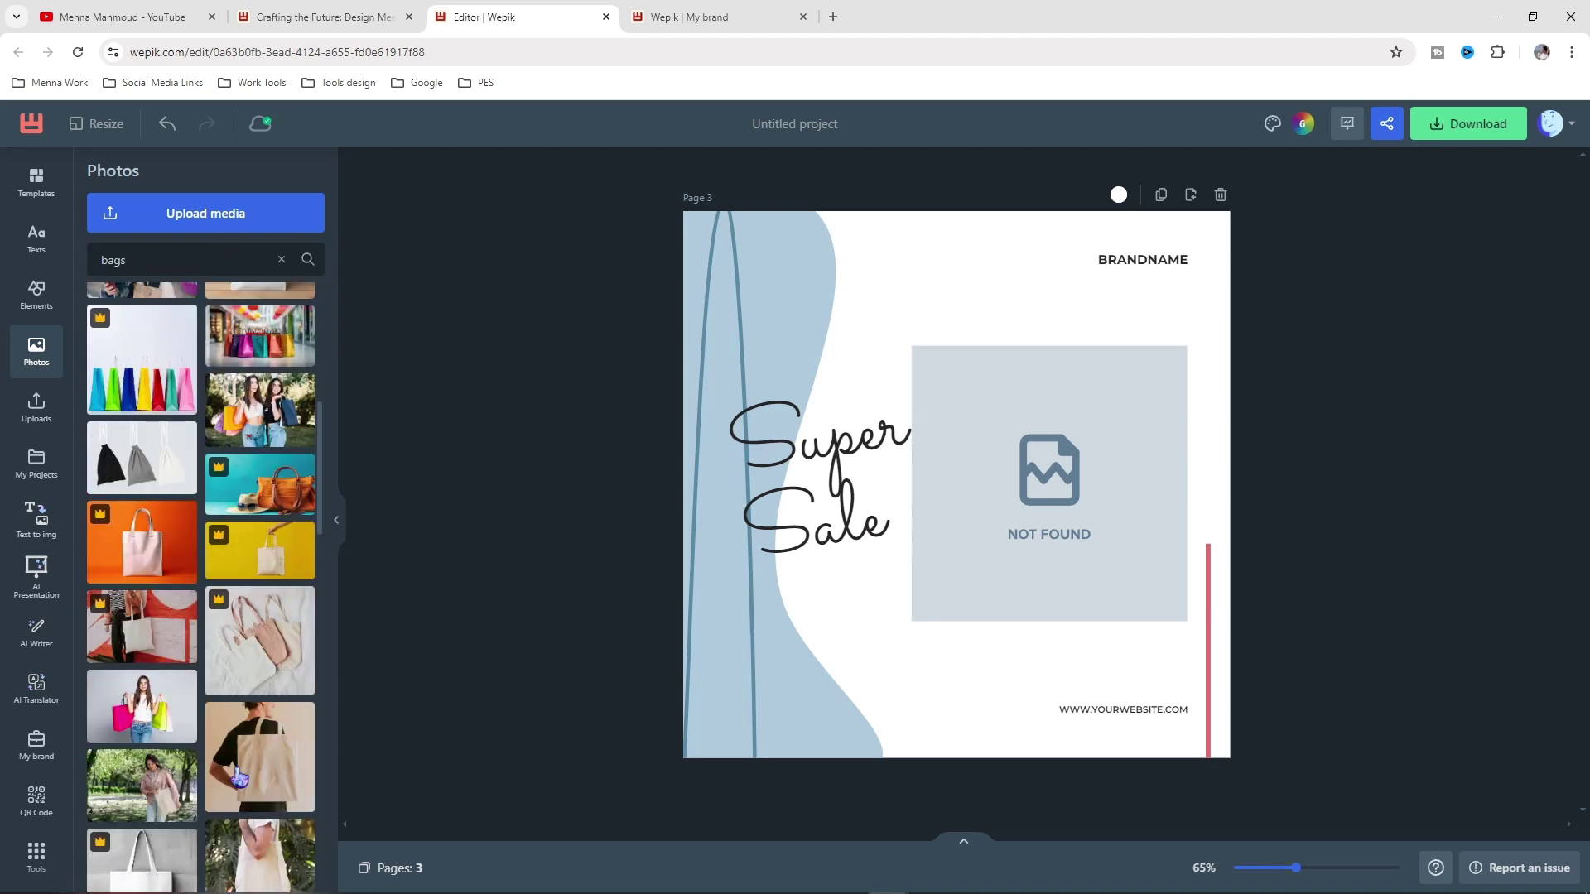
scroll(239, 776, down, 15)
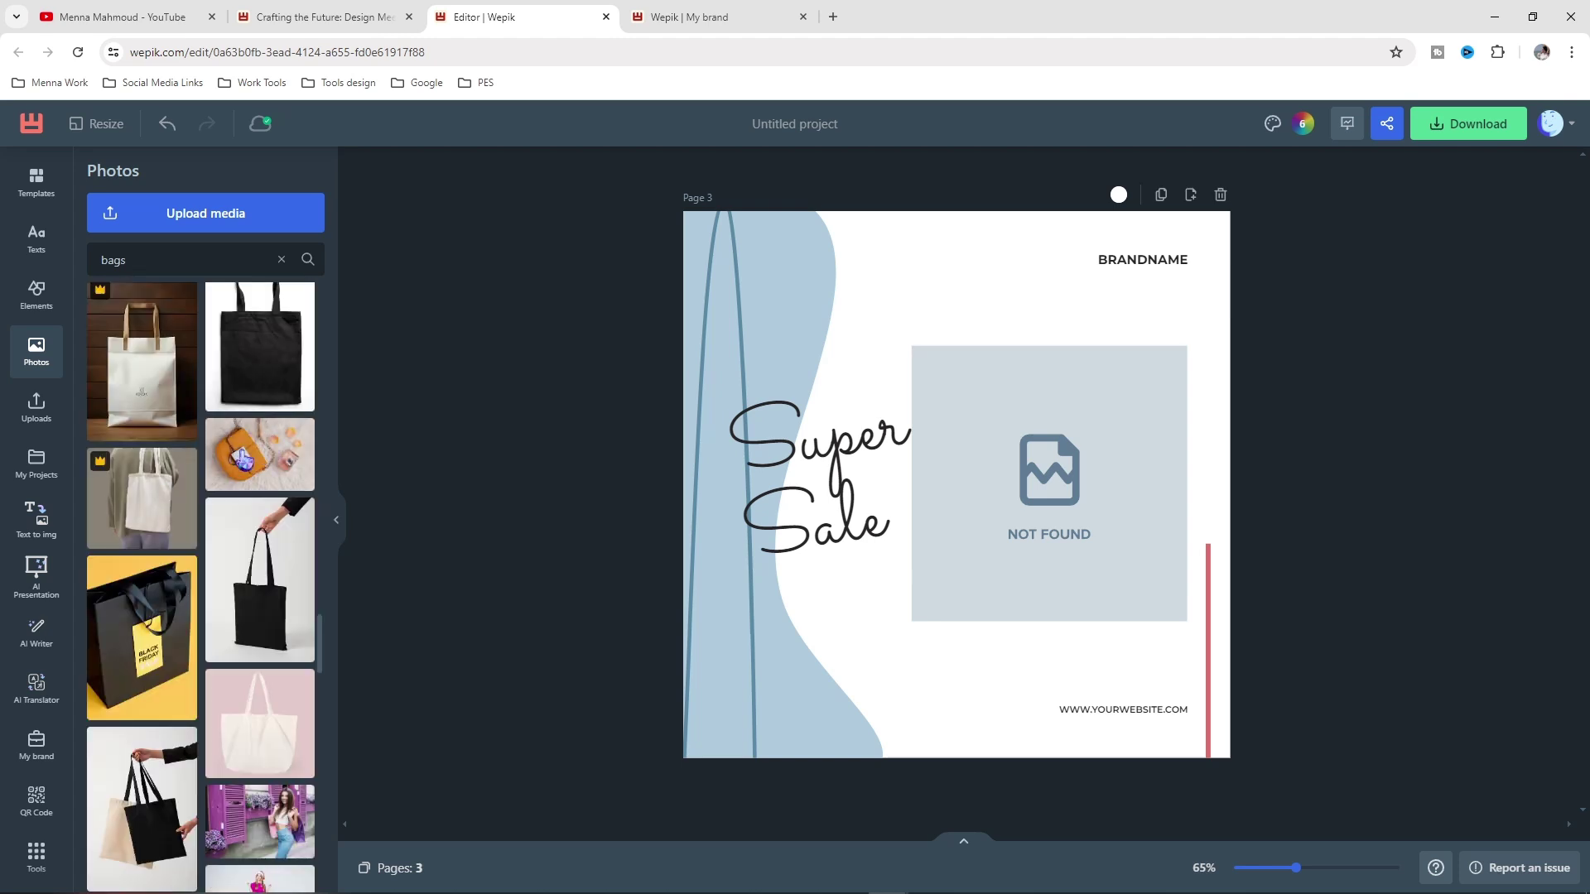
drag(242, 465, 1027, 476)
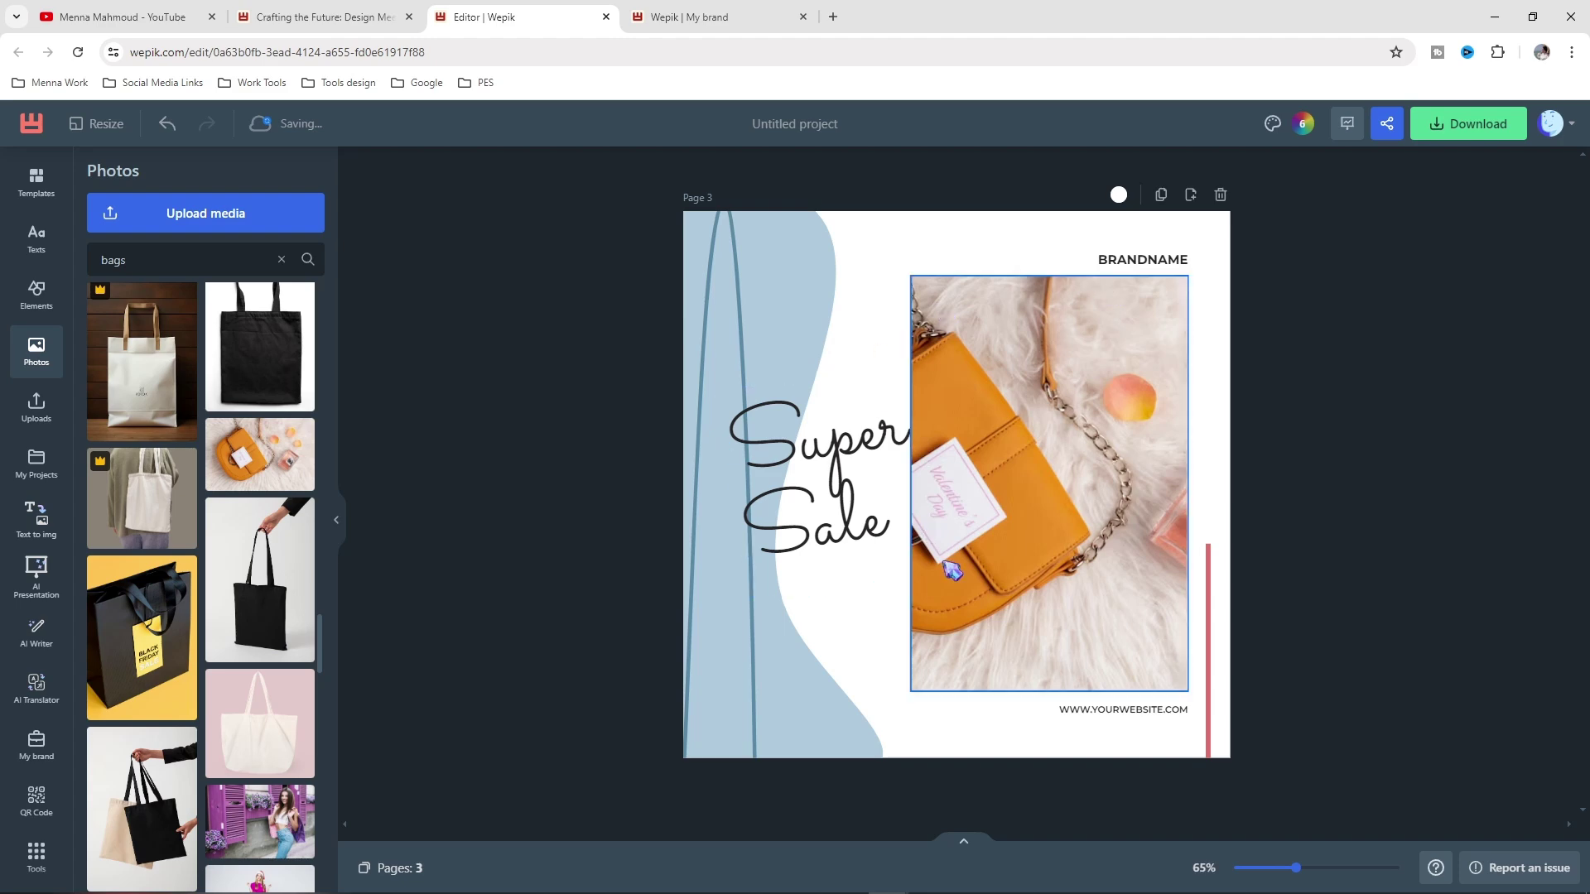
Reposition the handbag photo inside its frame so the bag fills the visible area
click(1060, 491)
double_click(1060, 491)
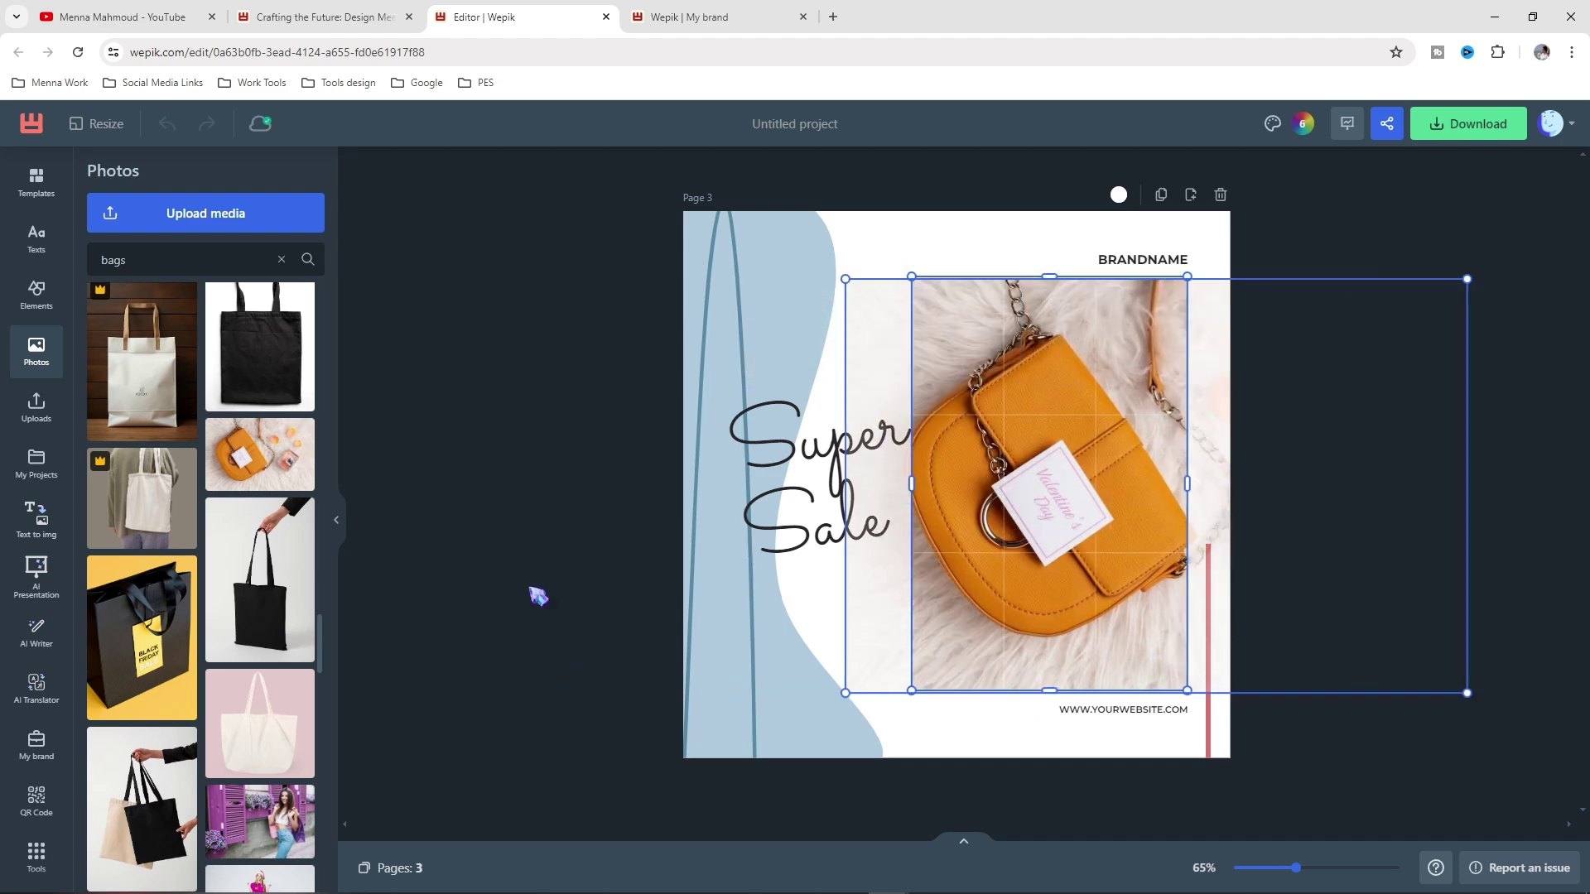
click(540, 596)
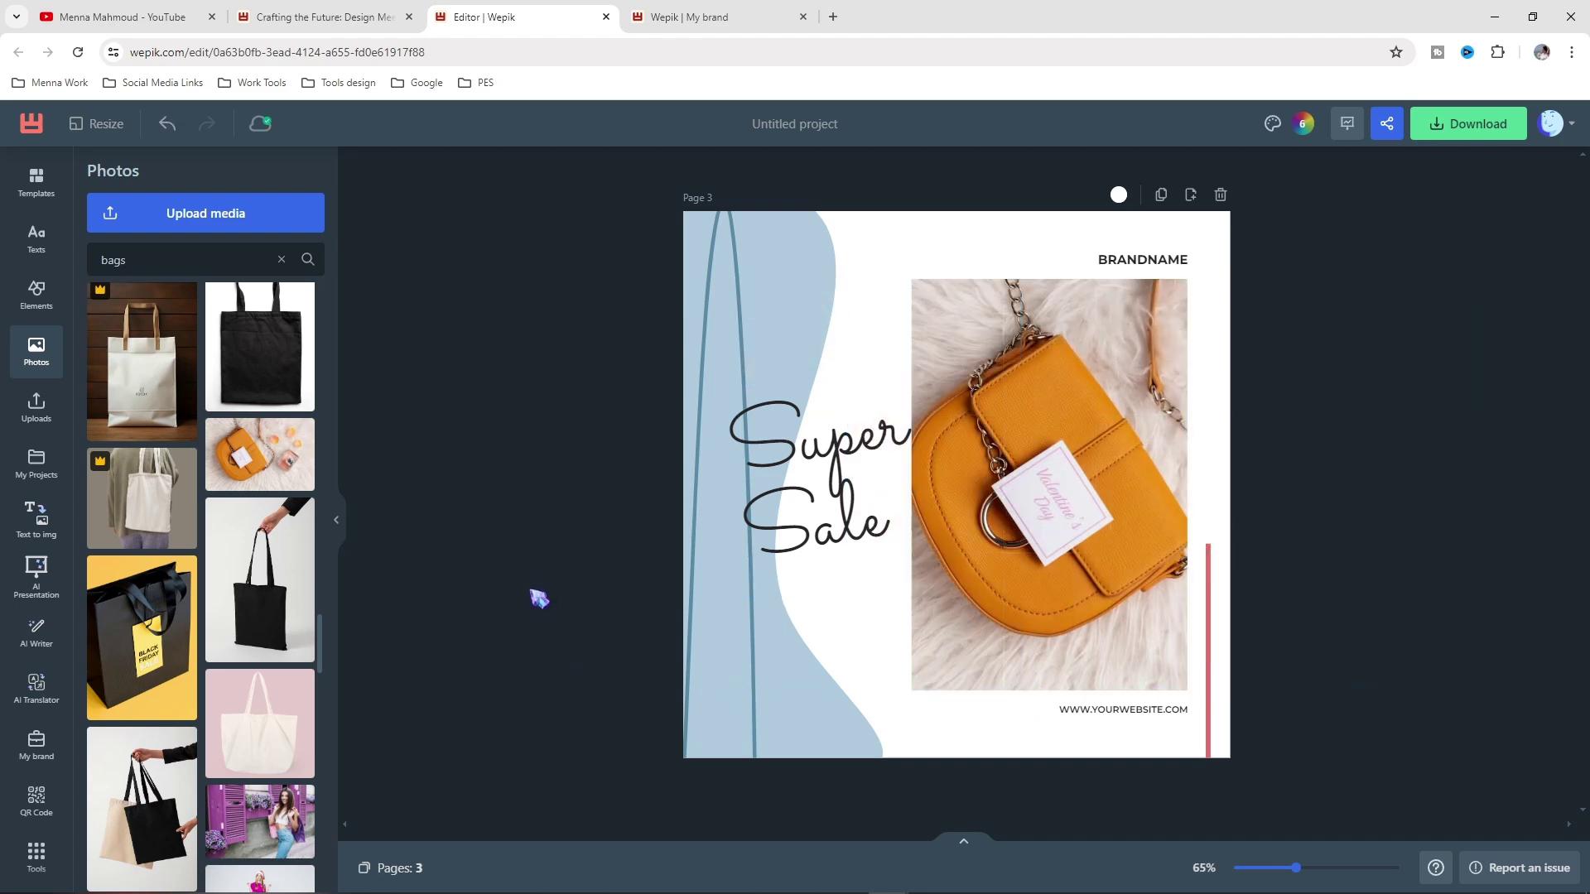
Try "Bag" in place of the BRANDNAME text above the photo, and delete that text box
double_click(1156, 262)
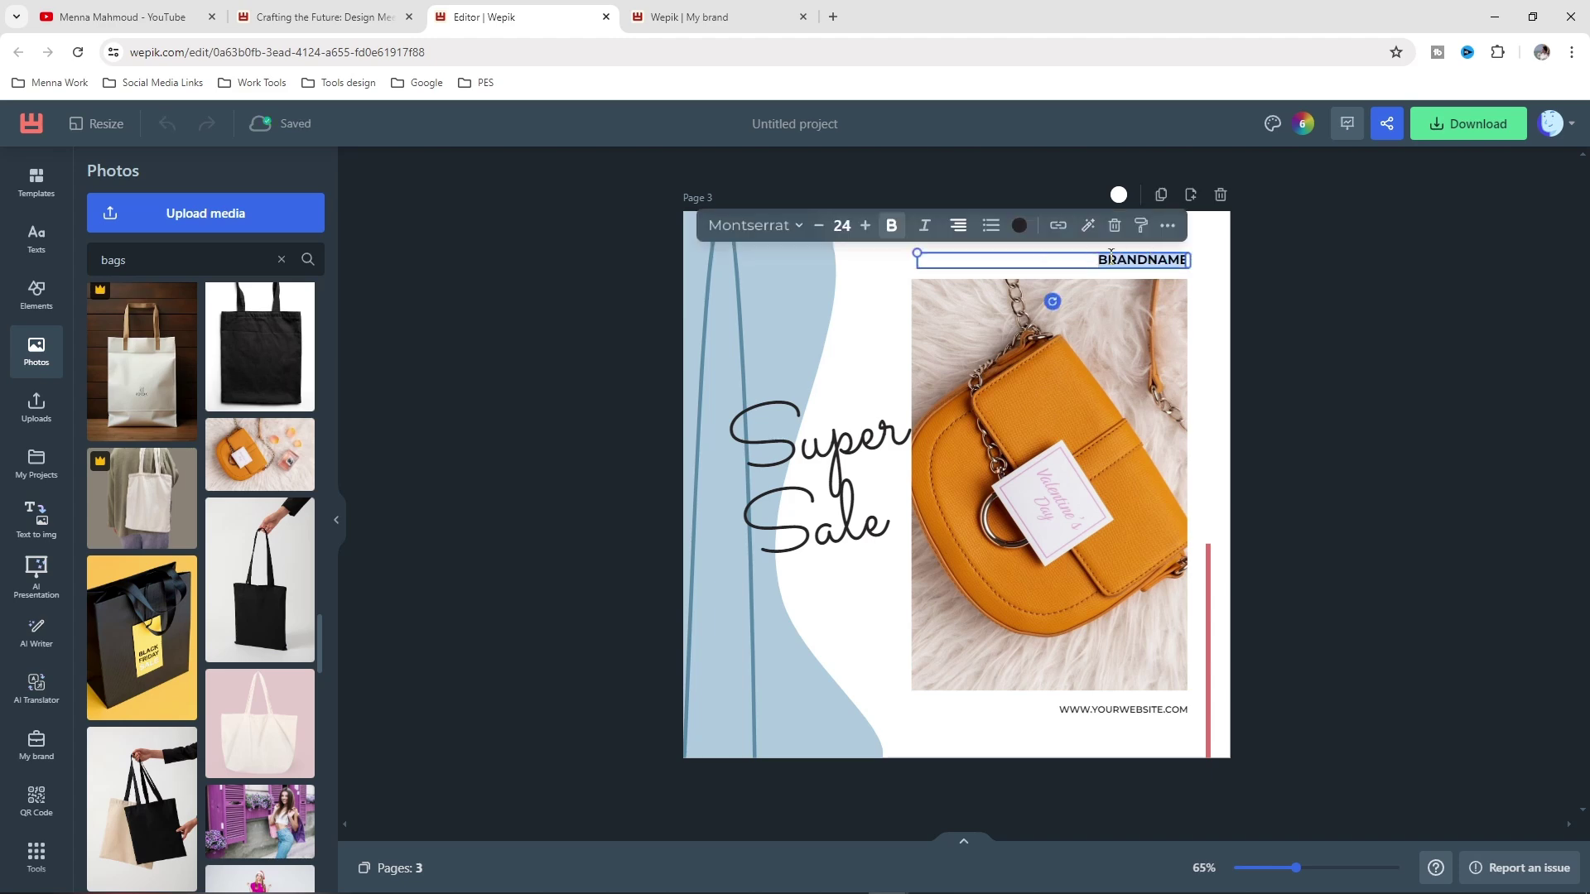
key(Escape)
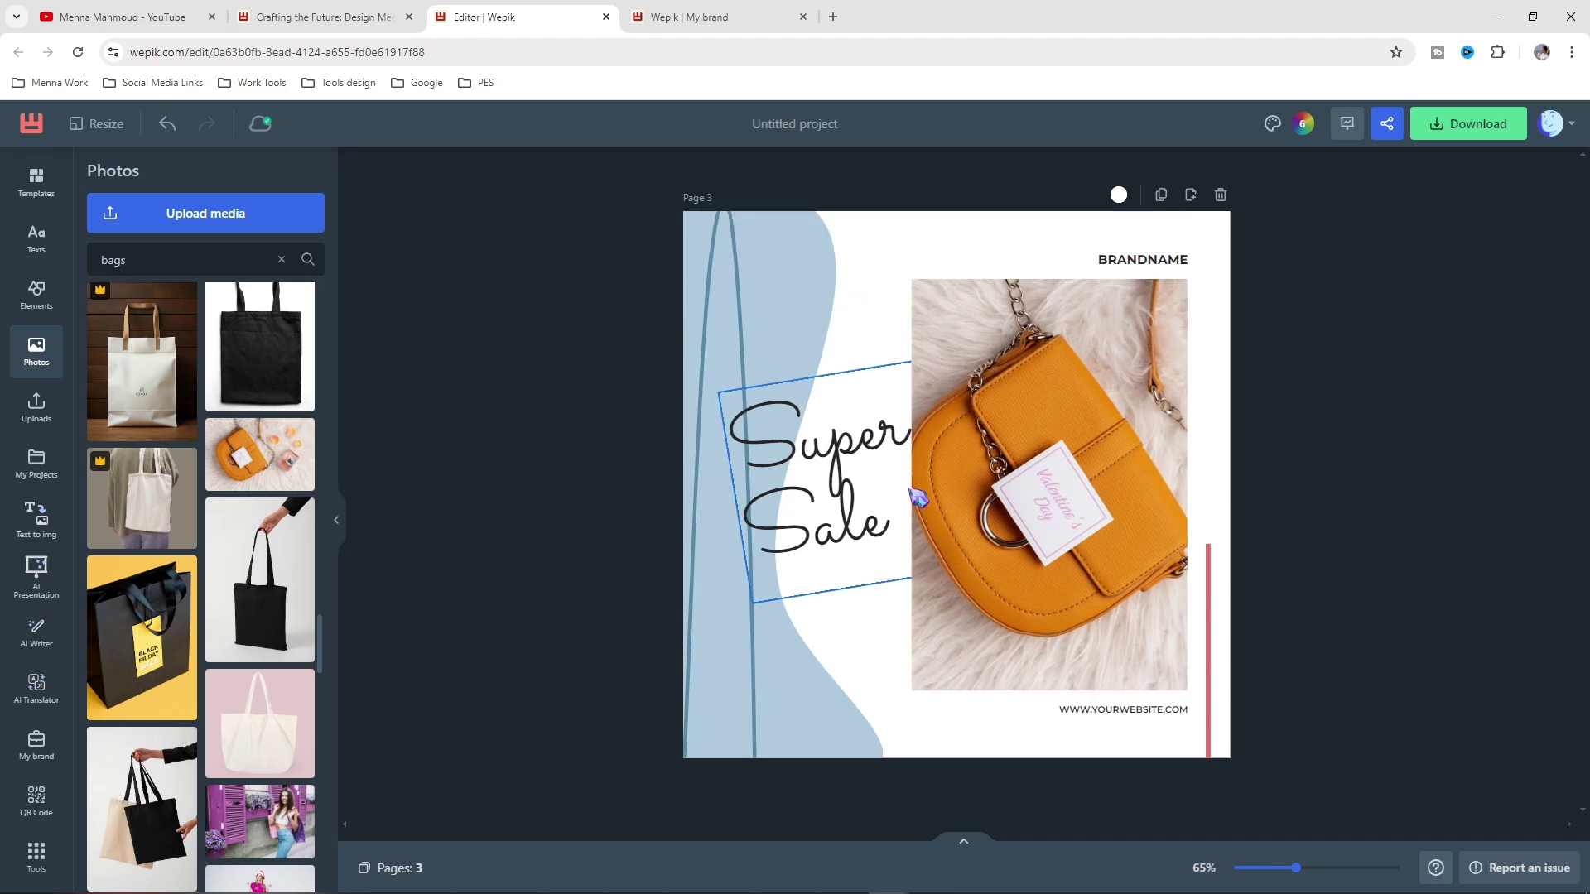
double_click(1118, 260)
text(Bag)
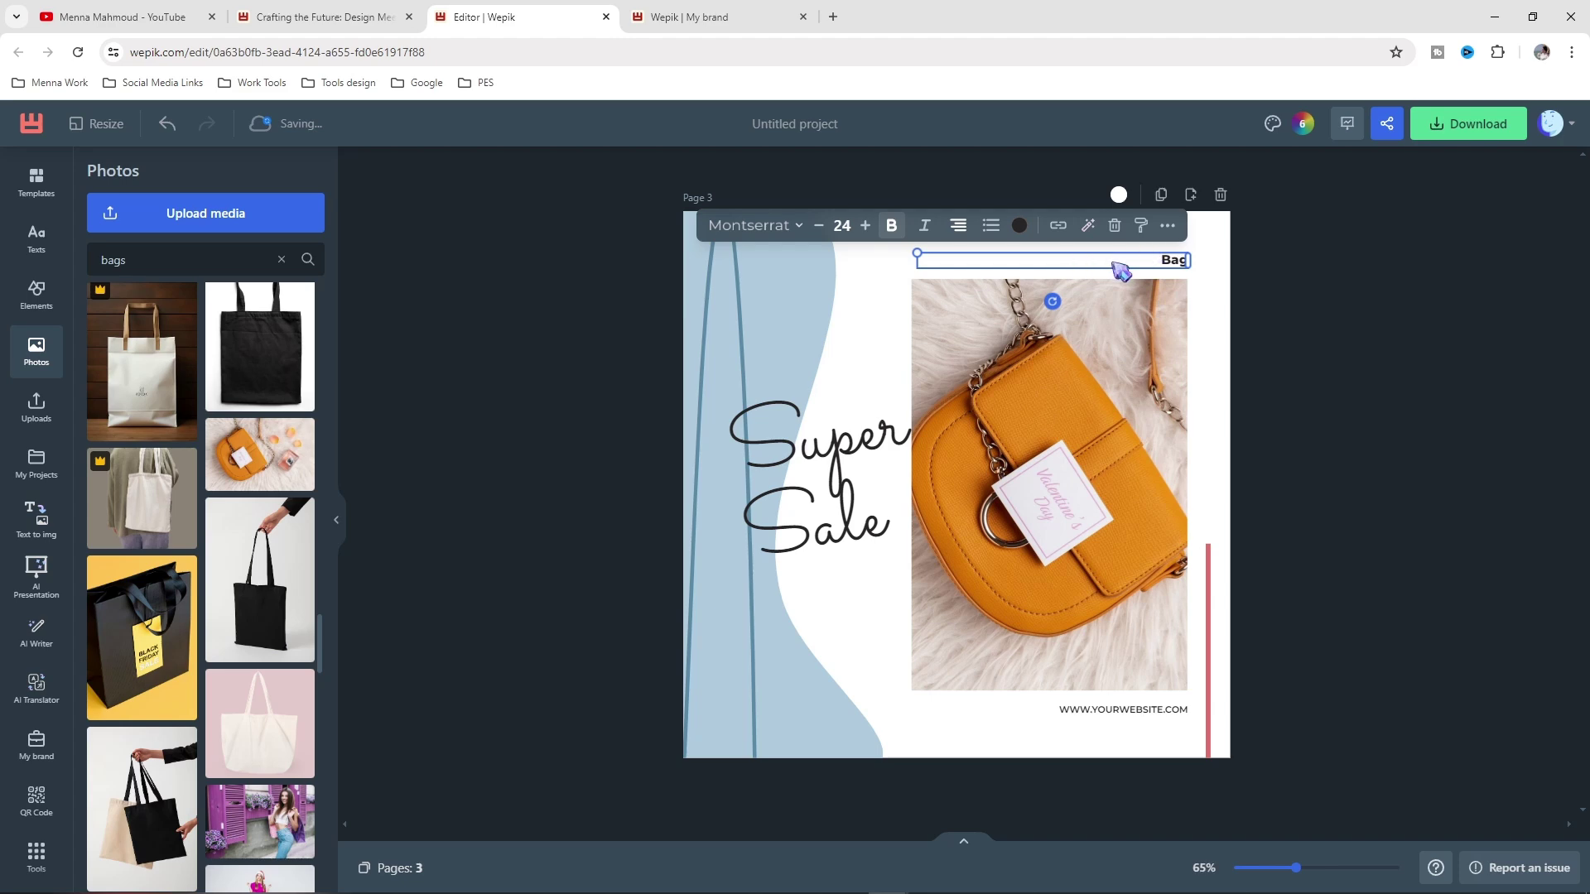
click(1115, 225)
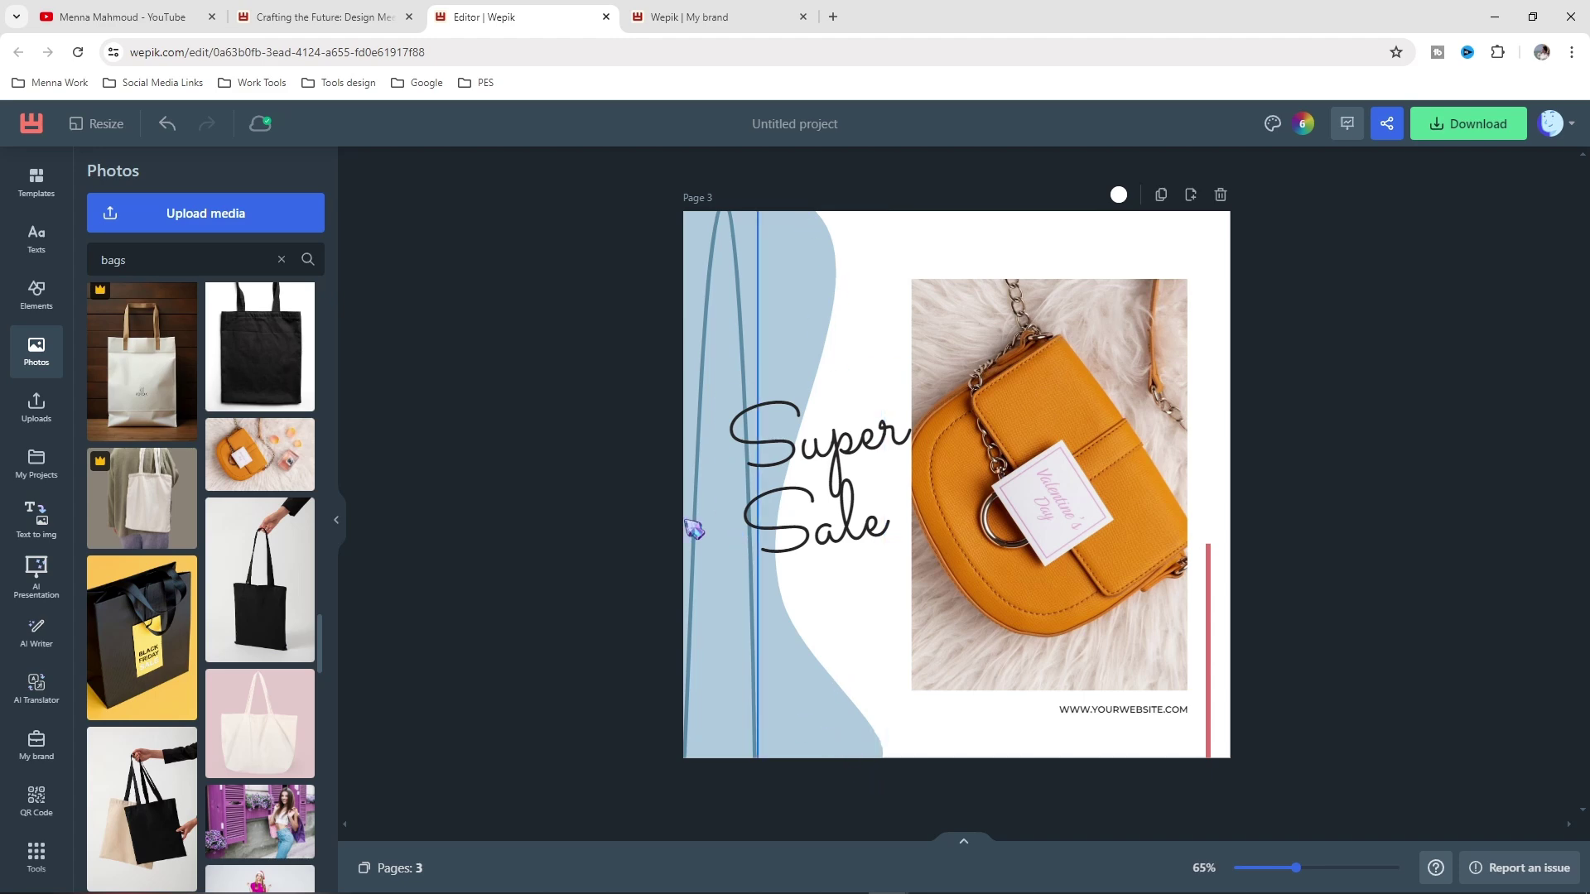
Fill the wavy blue shape with a linear gradient running from crimson to an orange sampled from the handbag
click(820, 252)
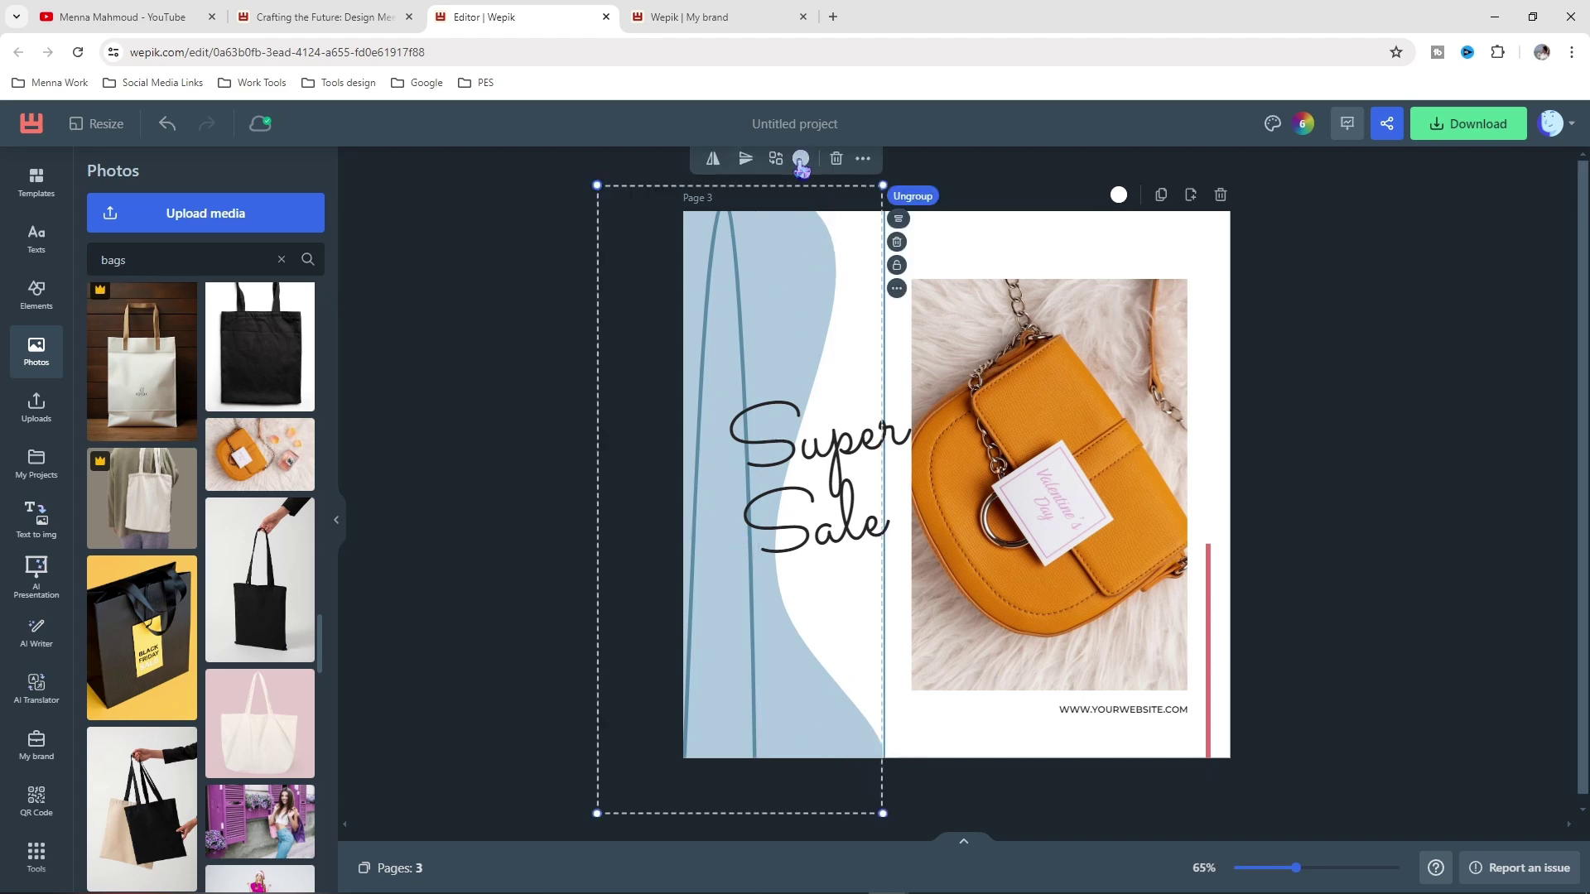
click(800, 161)
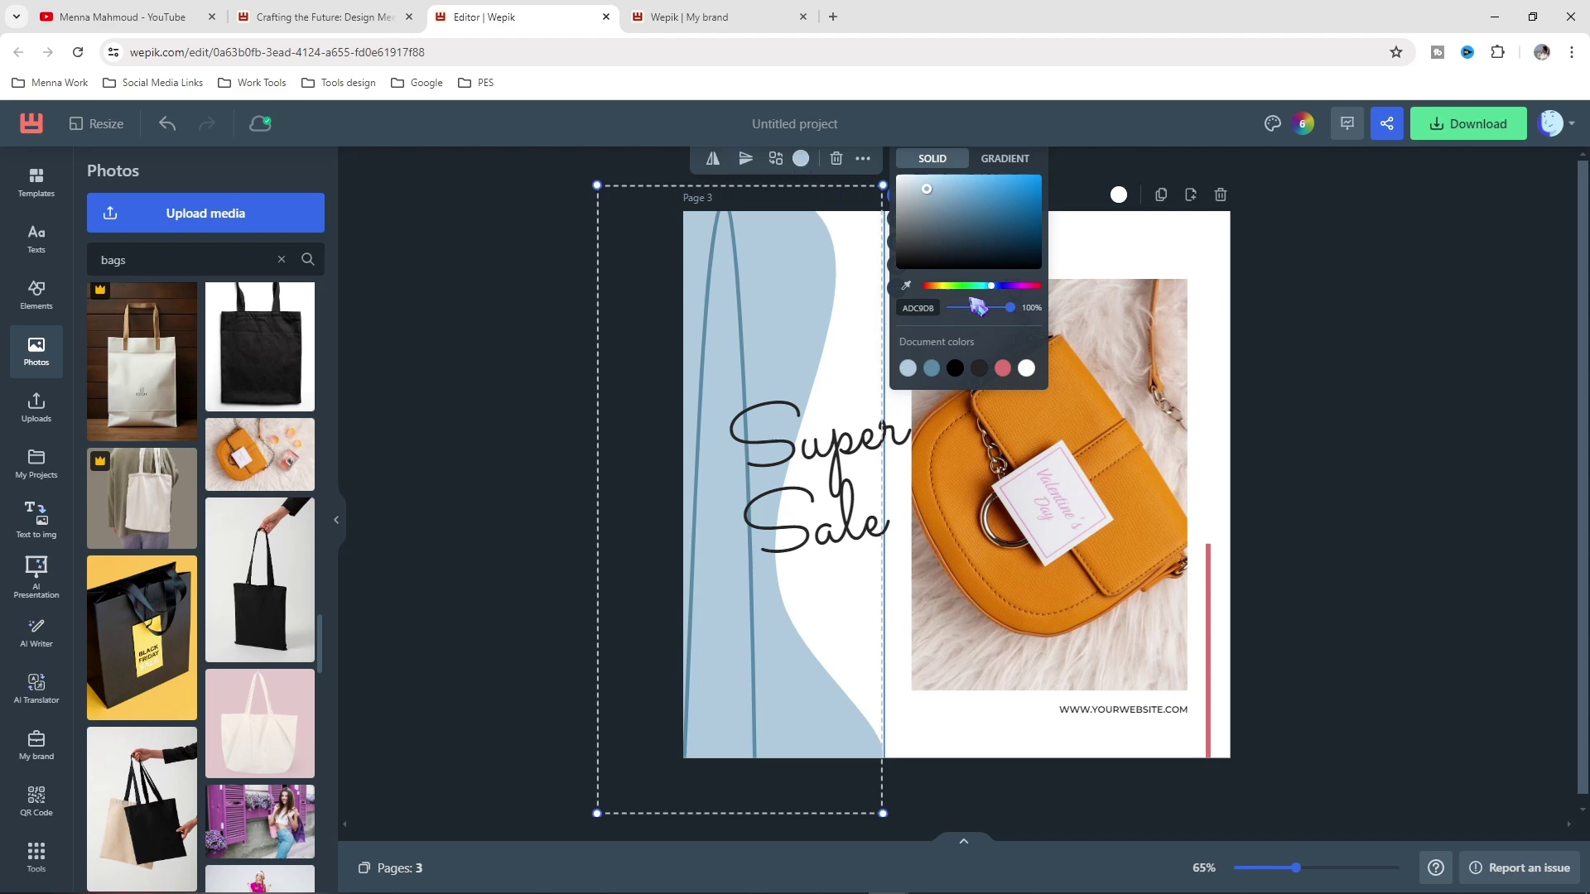
mouse_move(1017, 202)
mouse_down()
mouse_move(1039, 201)
mouse_move(1053, 235)
mouse_move(1069, 184)
mouse_up()
click(1004, 158)
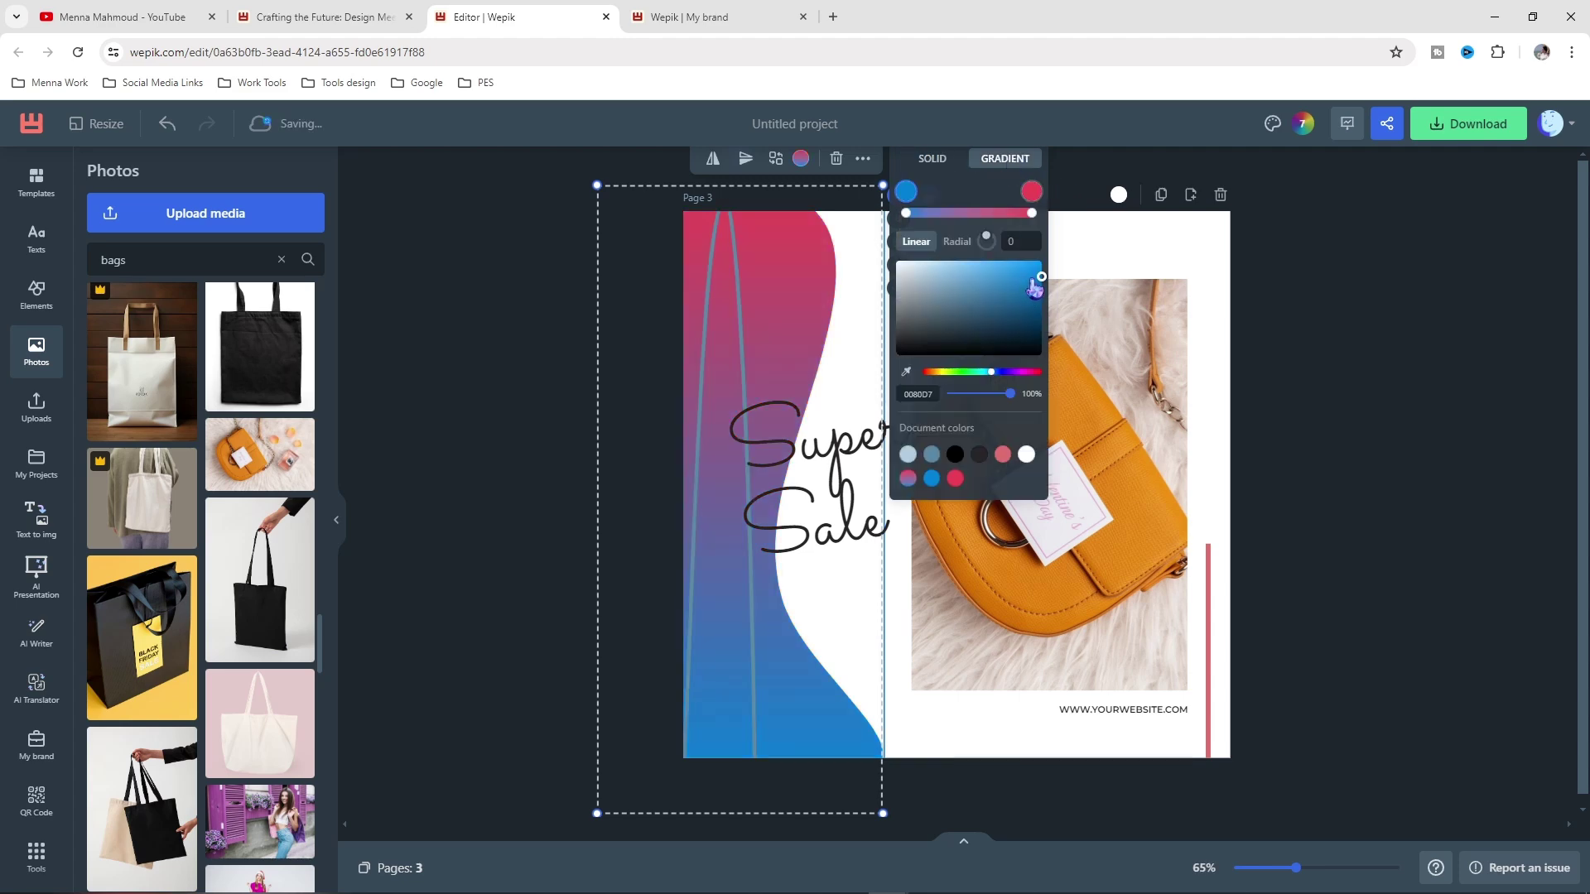
click(1002, 453)
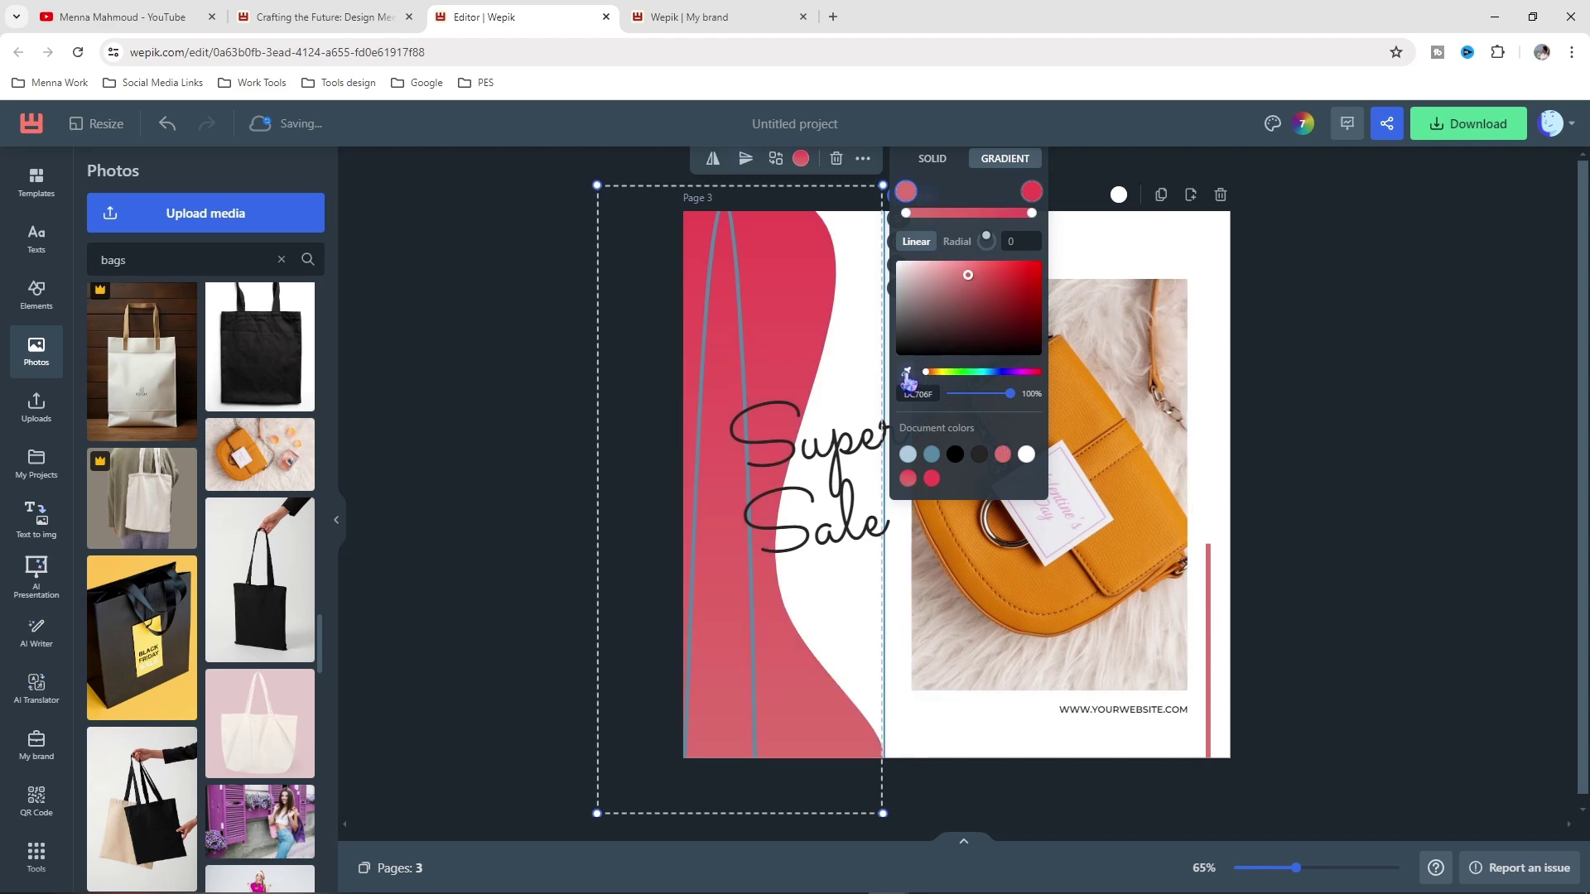
click(907, 374)
click(1148, 528)
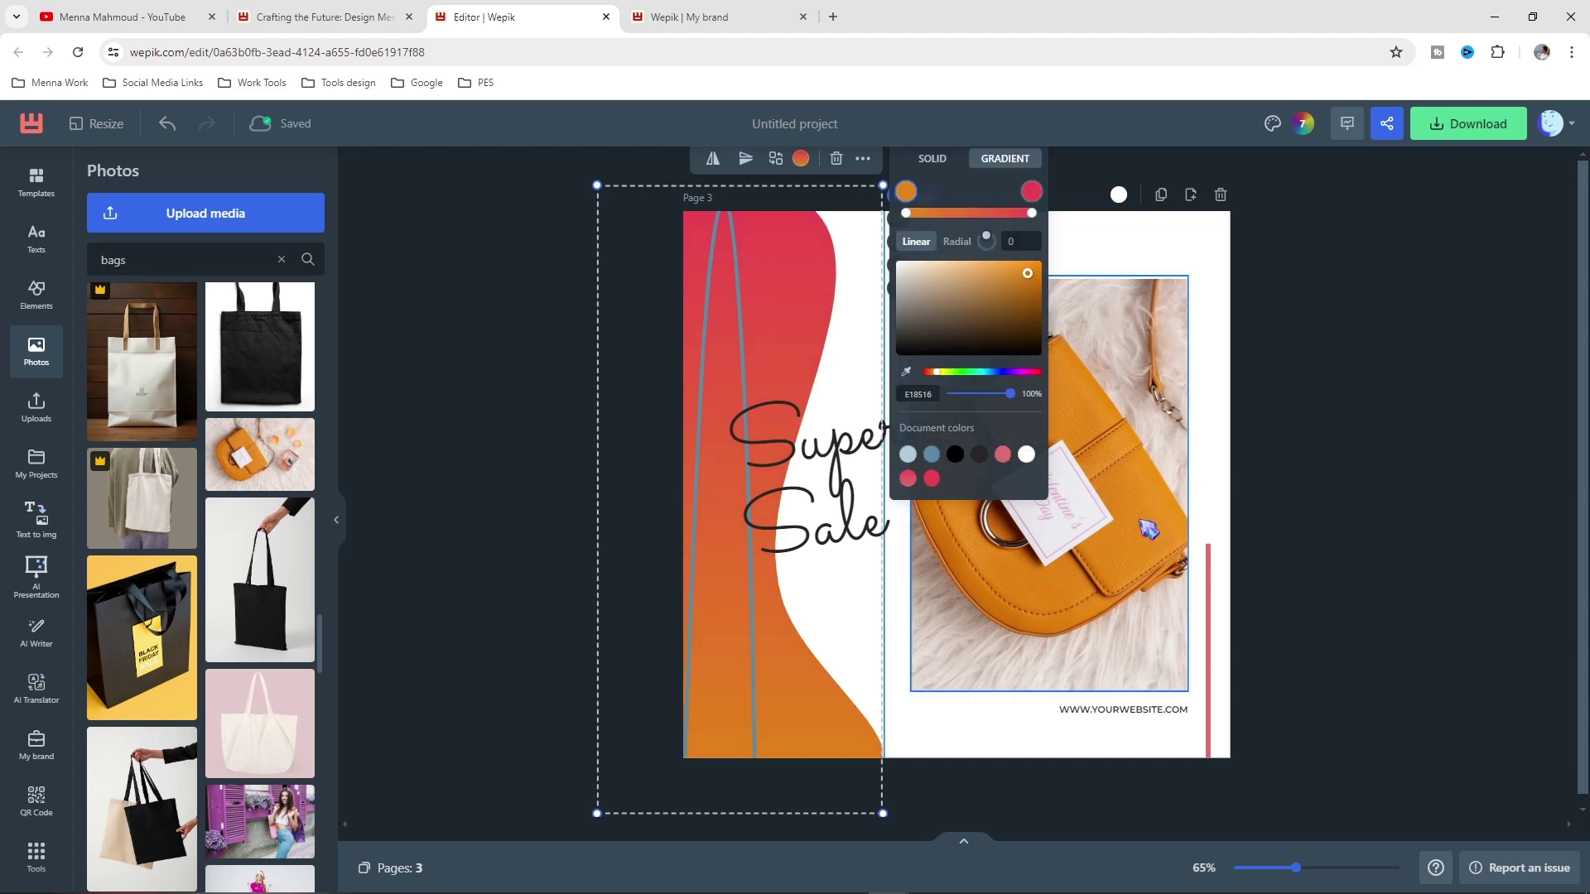
click(883, 560)
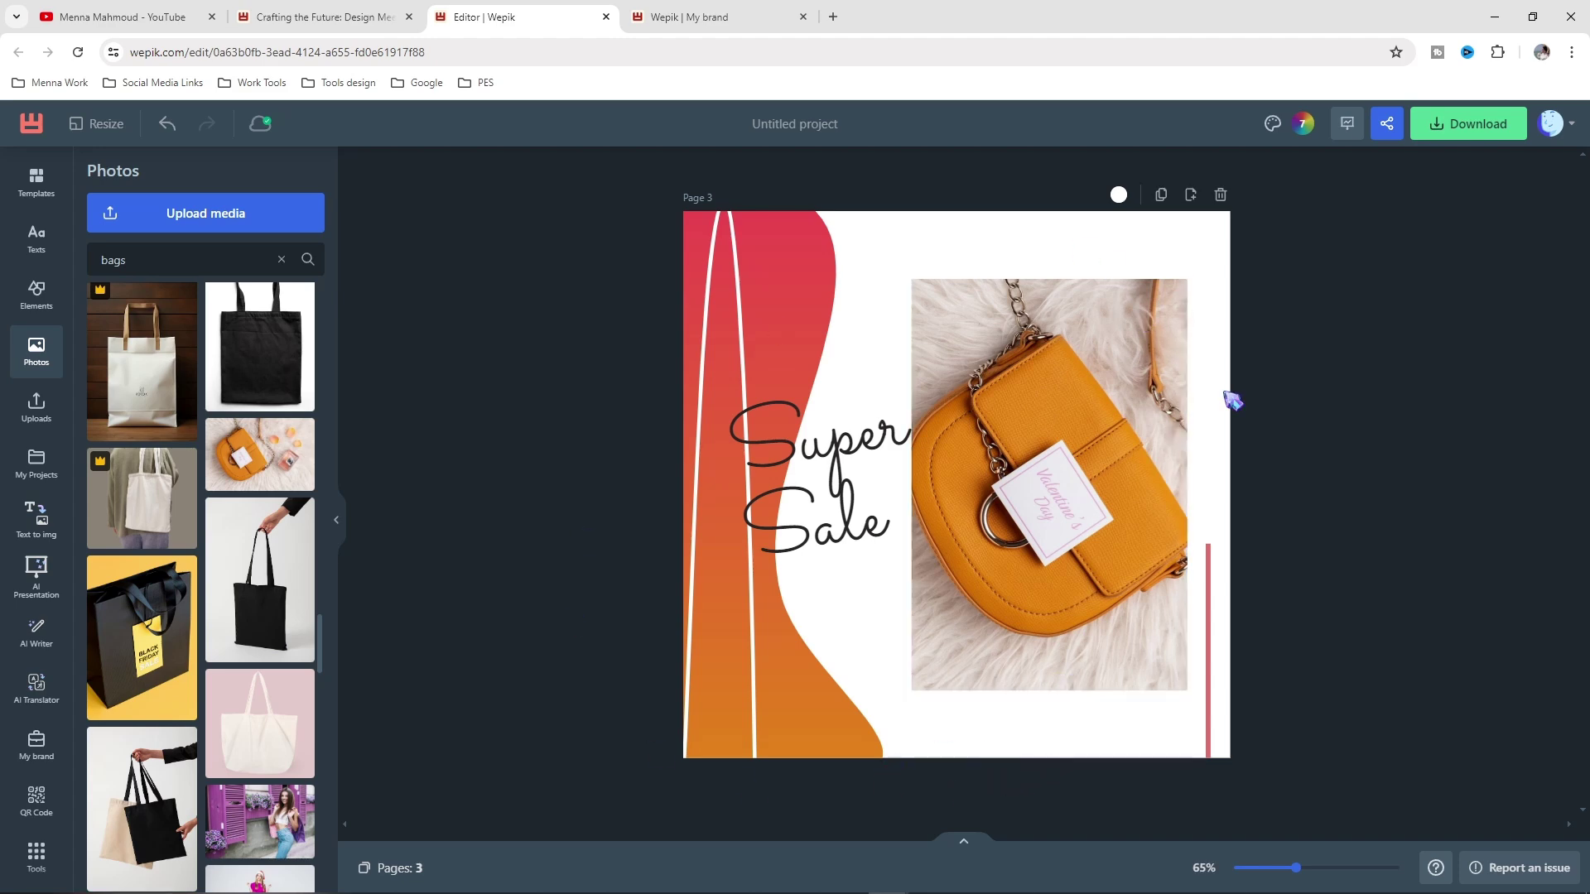
Download only pages 1 and 3 of the project in PNG format
click(1456, 142)
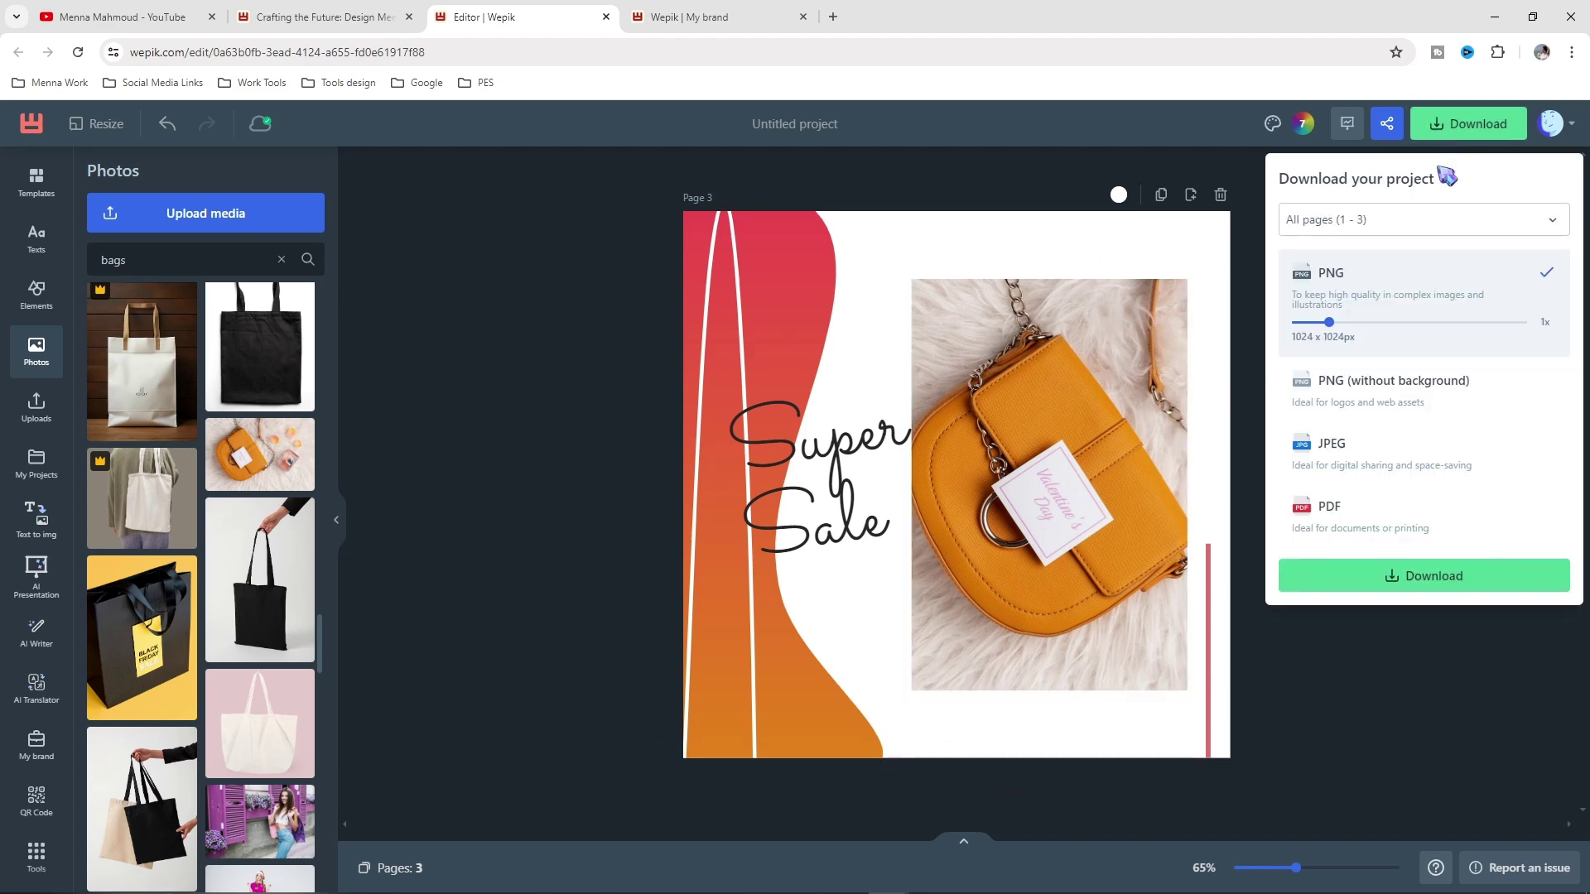
click(1383, 232)
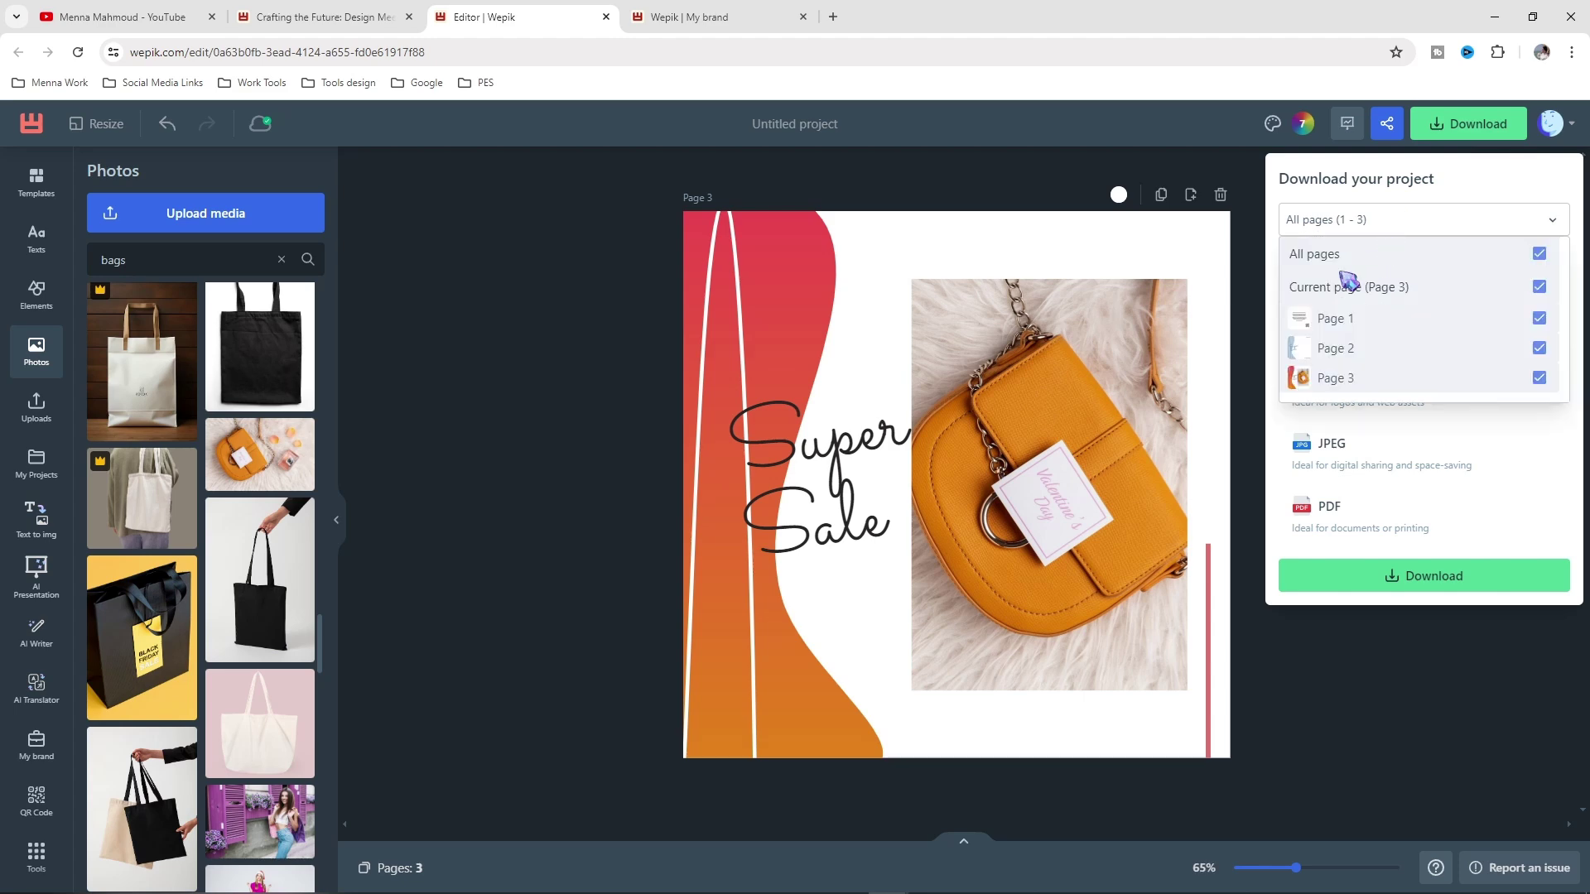
click(1337, 255)
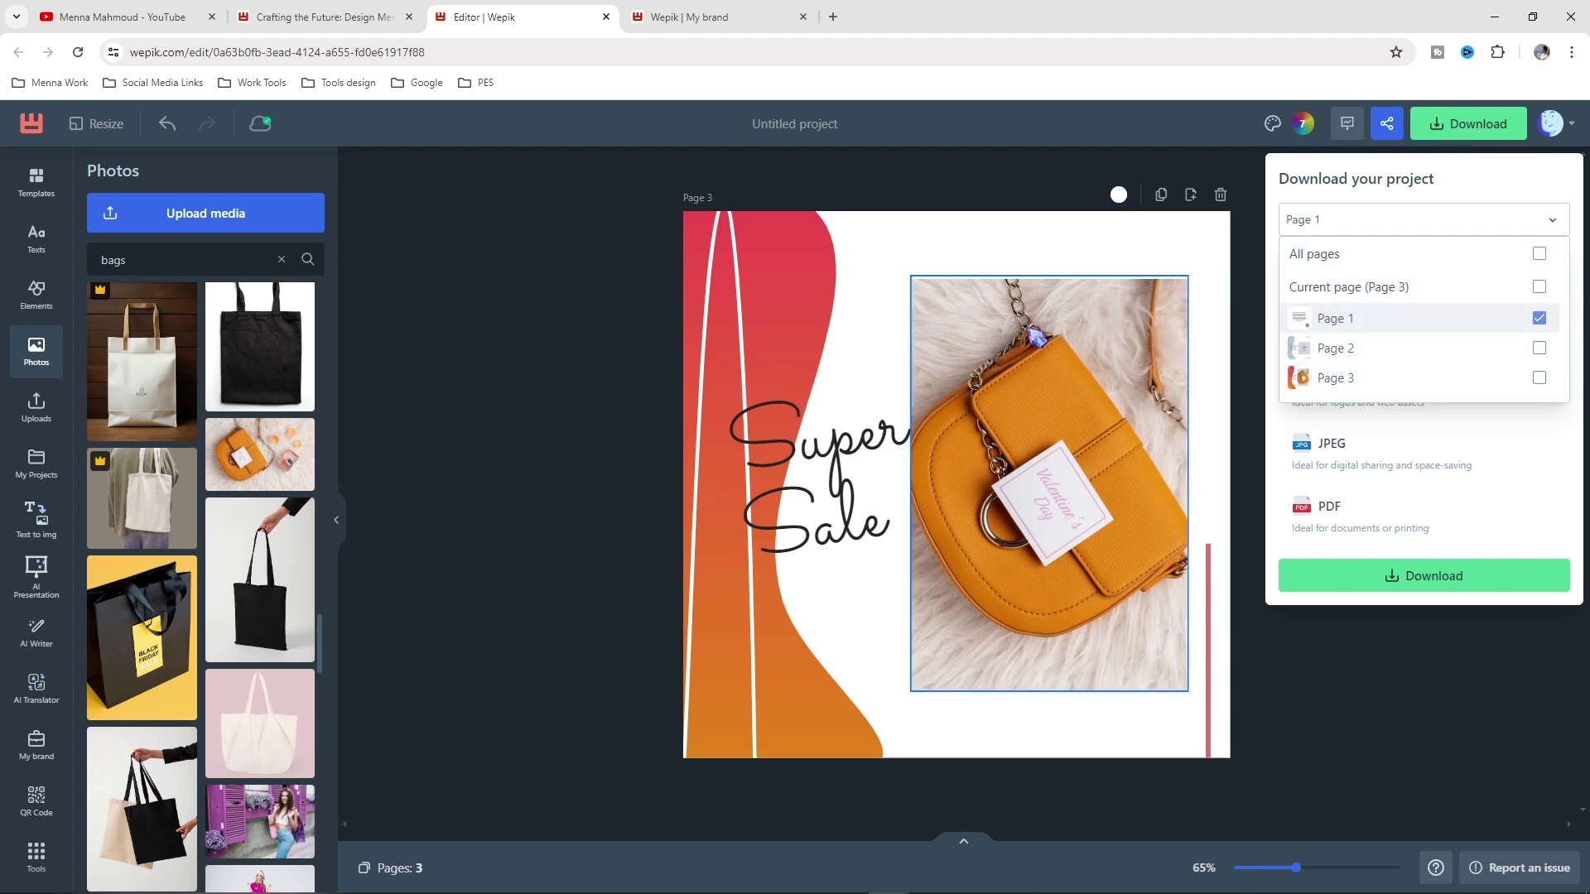
click(1440, 298)
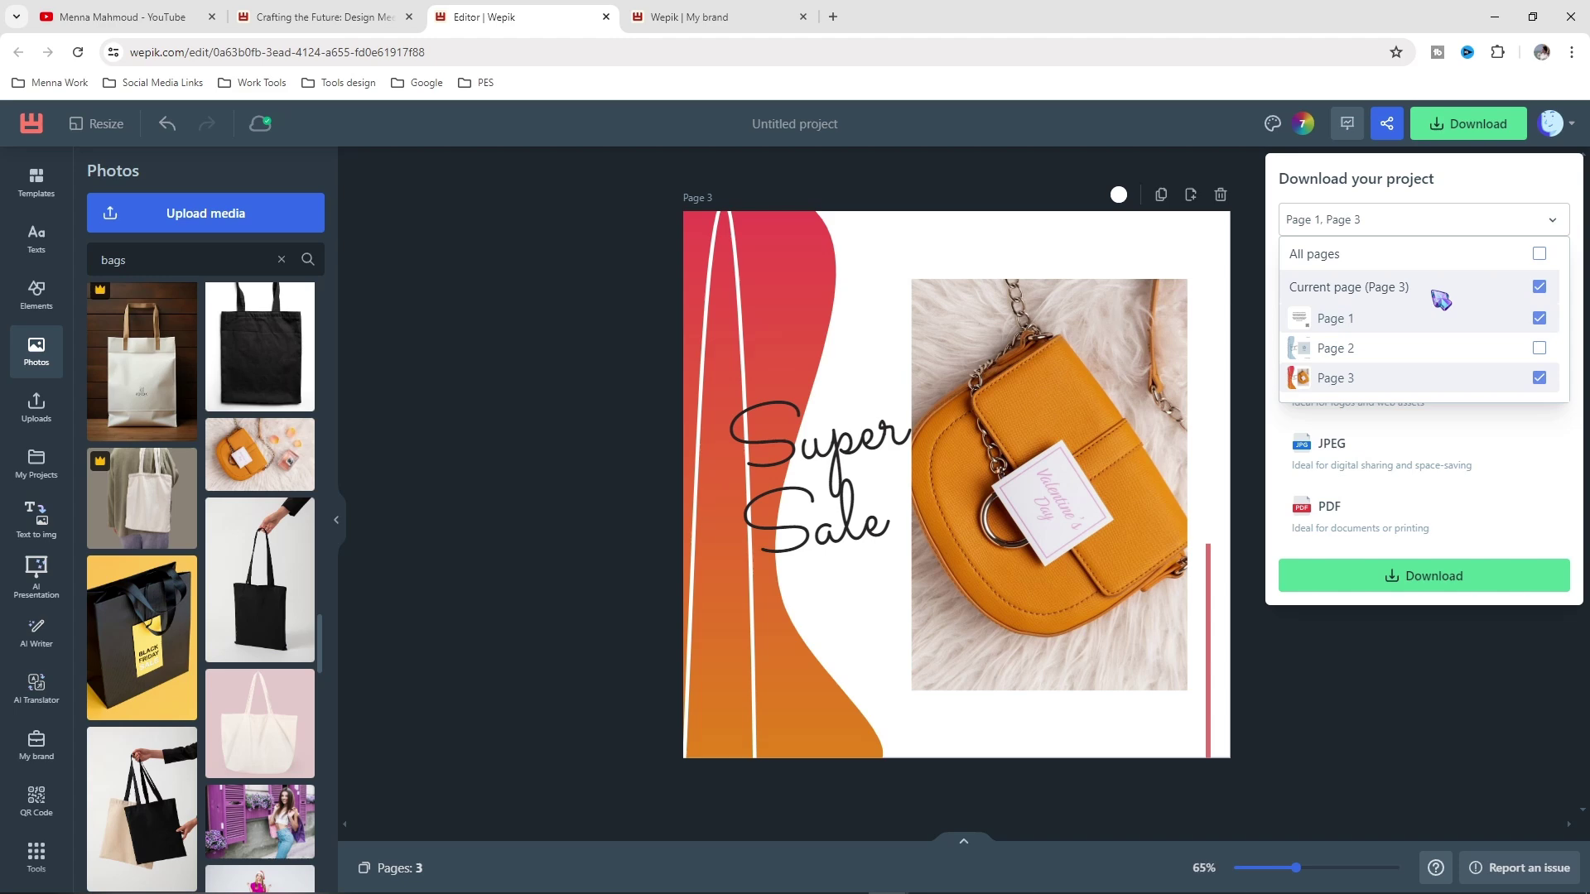
click(1423, 458)
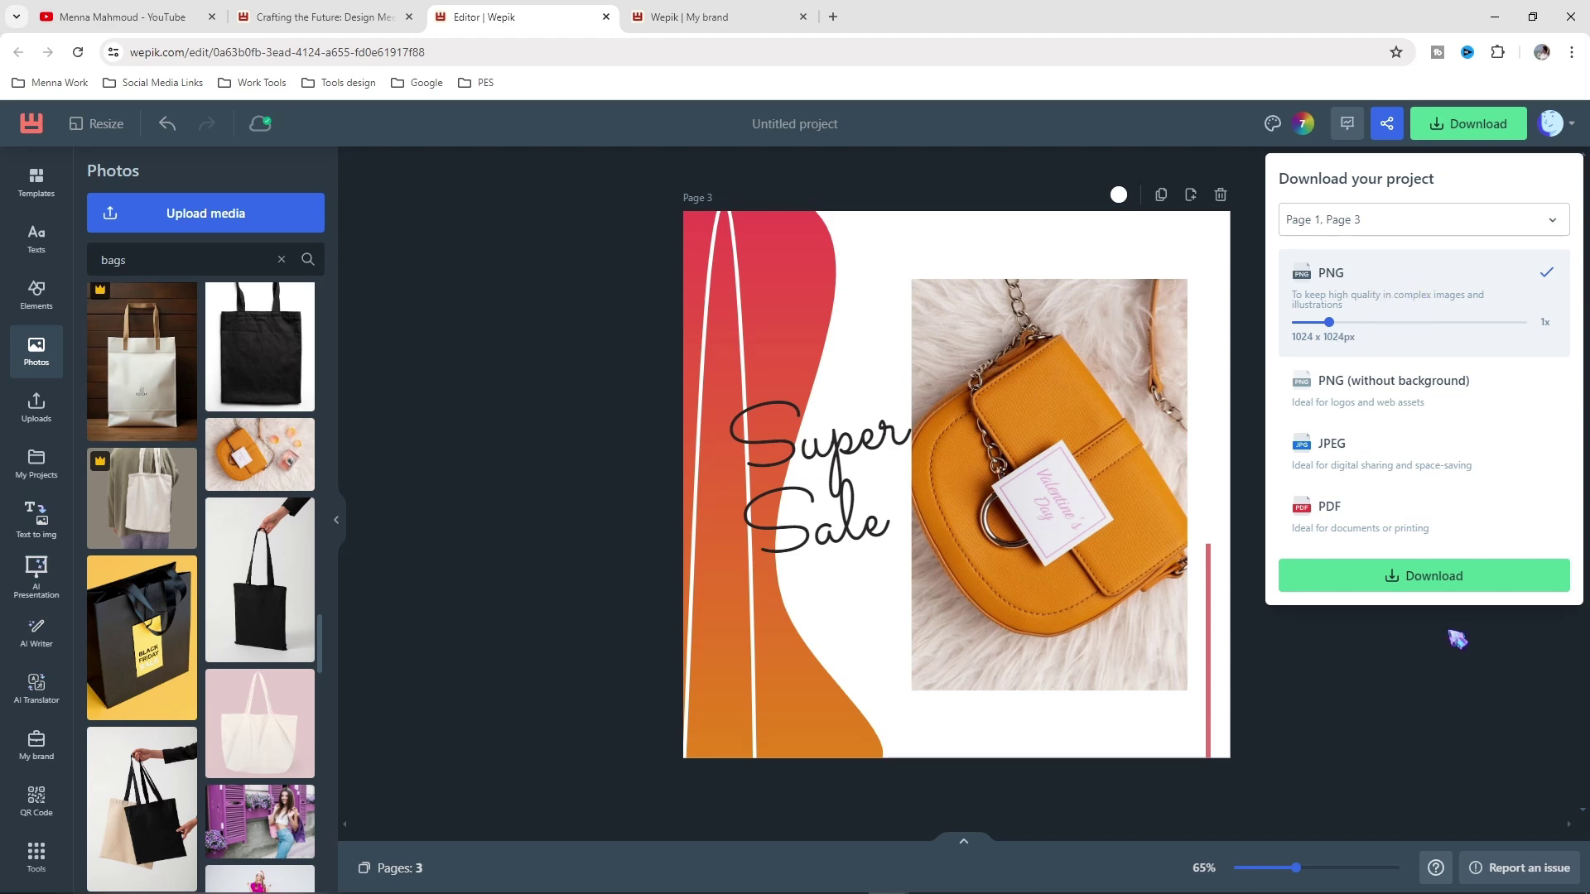
click(1455, 583)
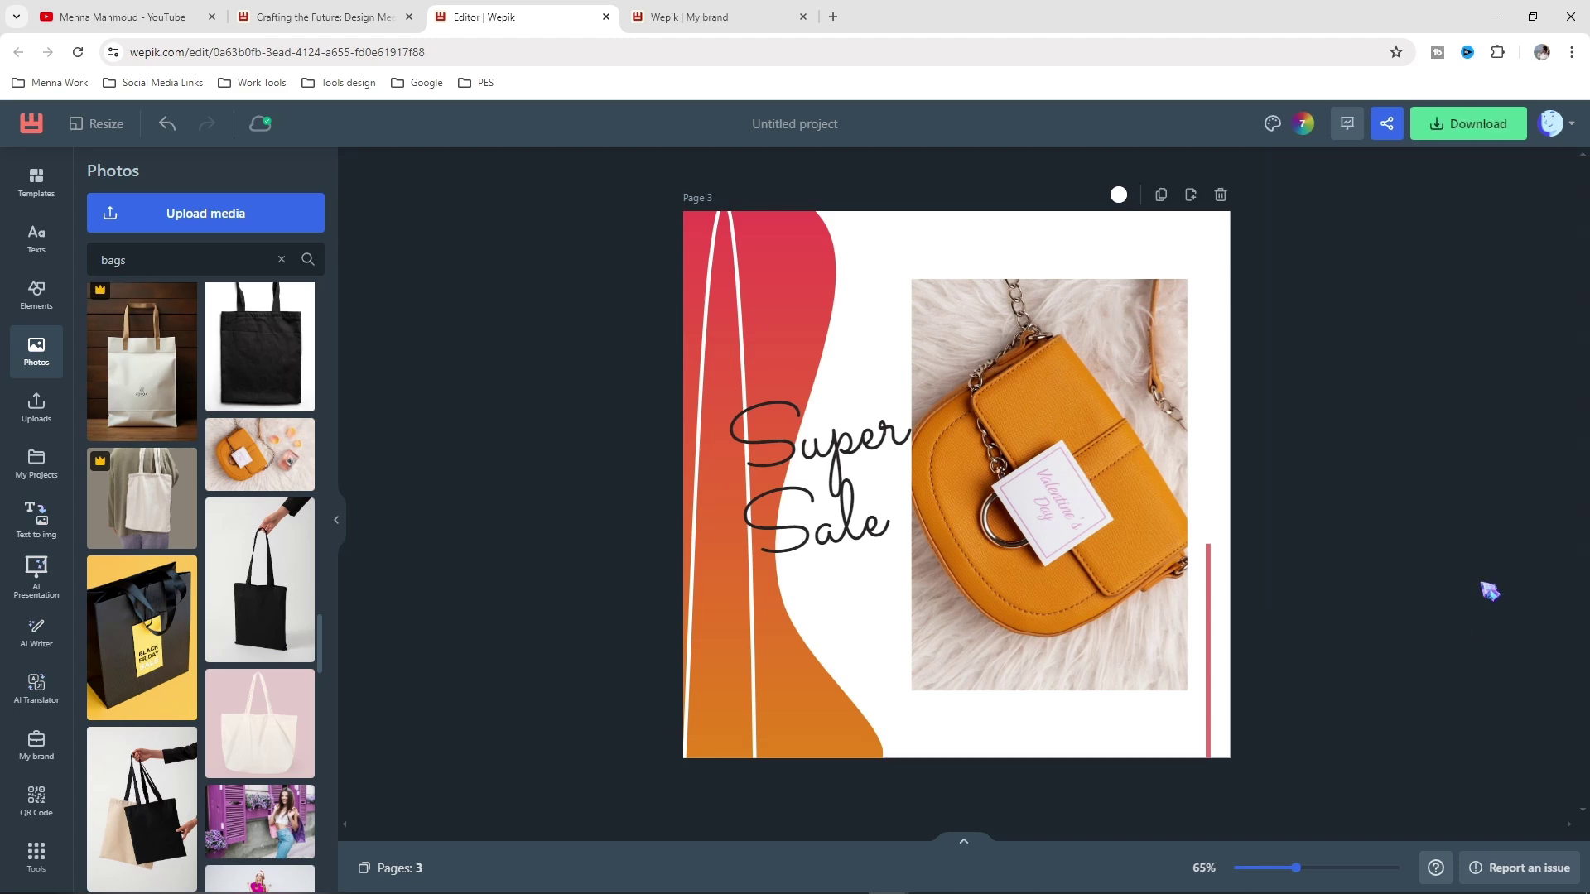